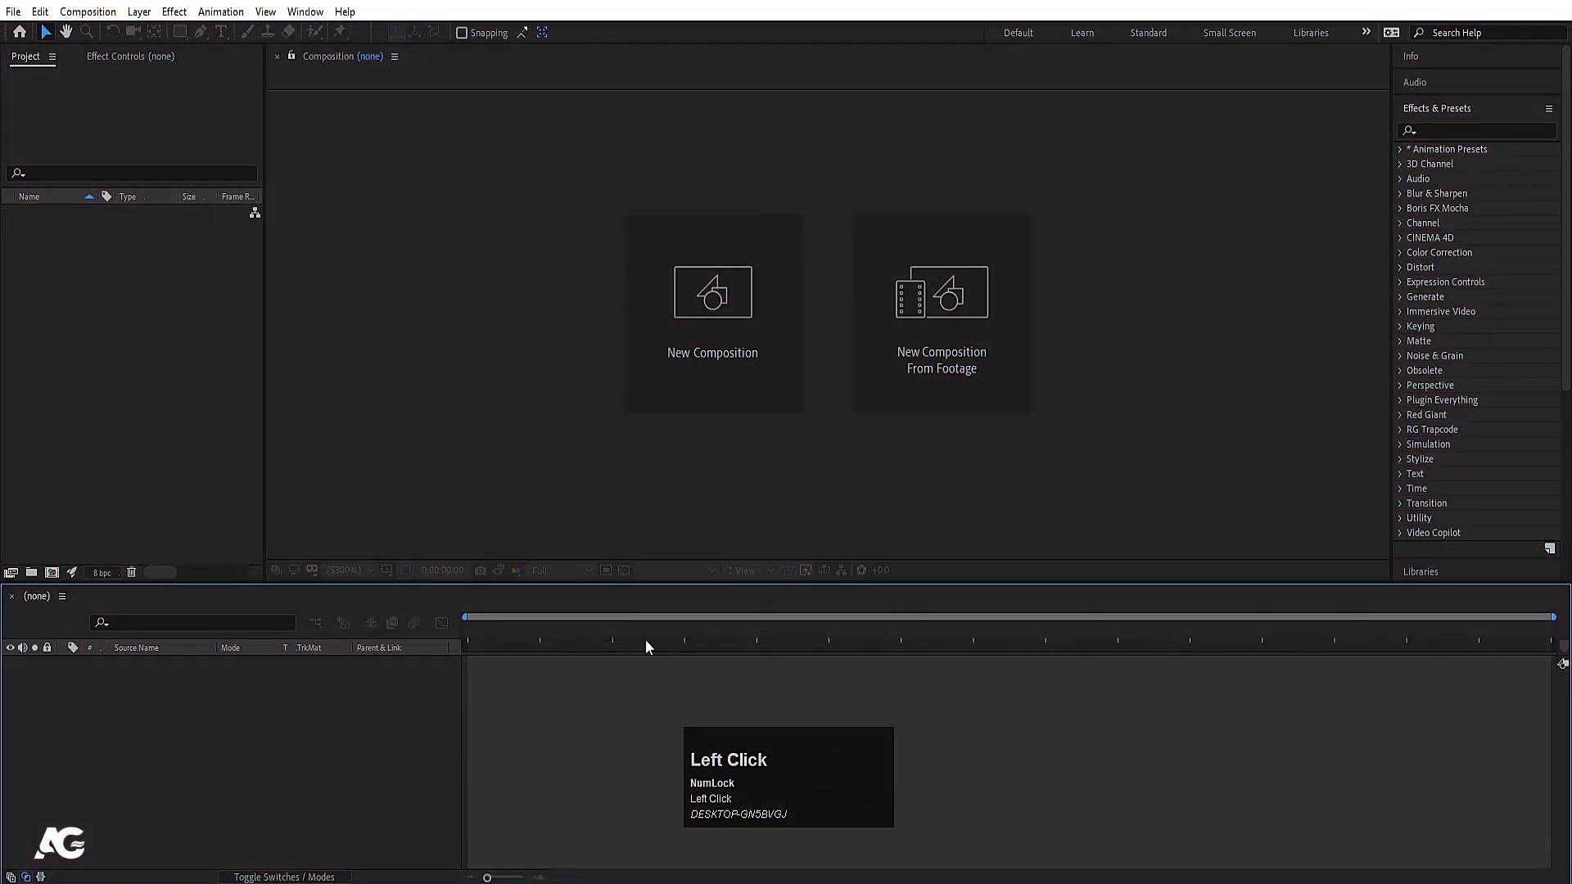
- Set up a new composition named Main Animation with a width of 1920 px and a duration of 0:00:30:00
left_click(670, 356)
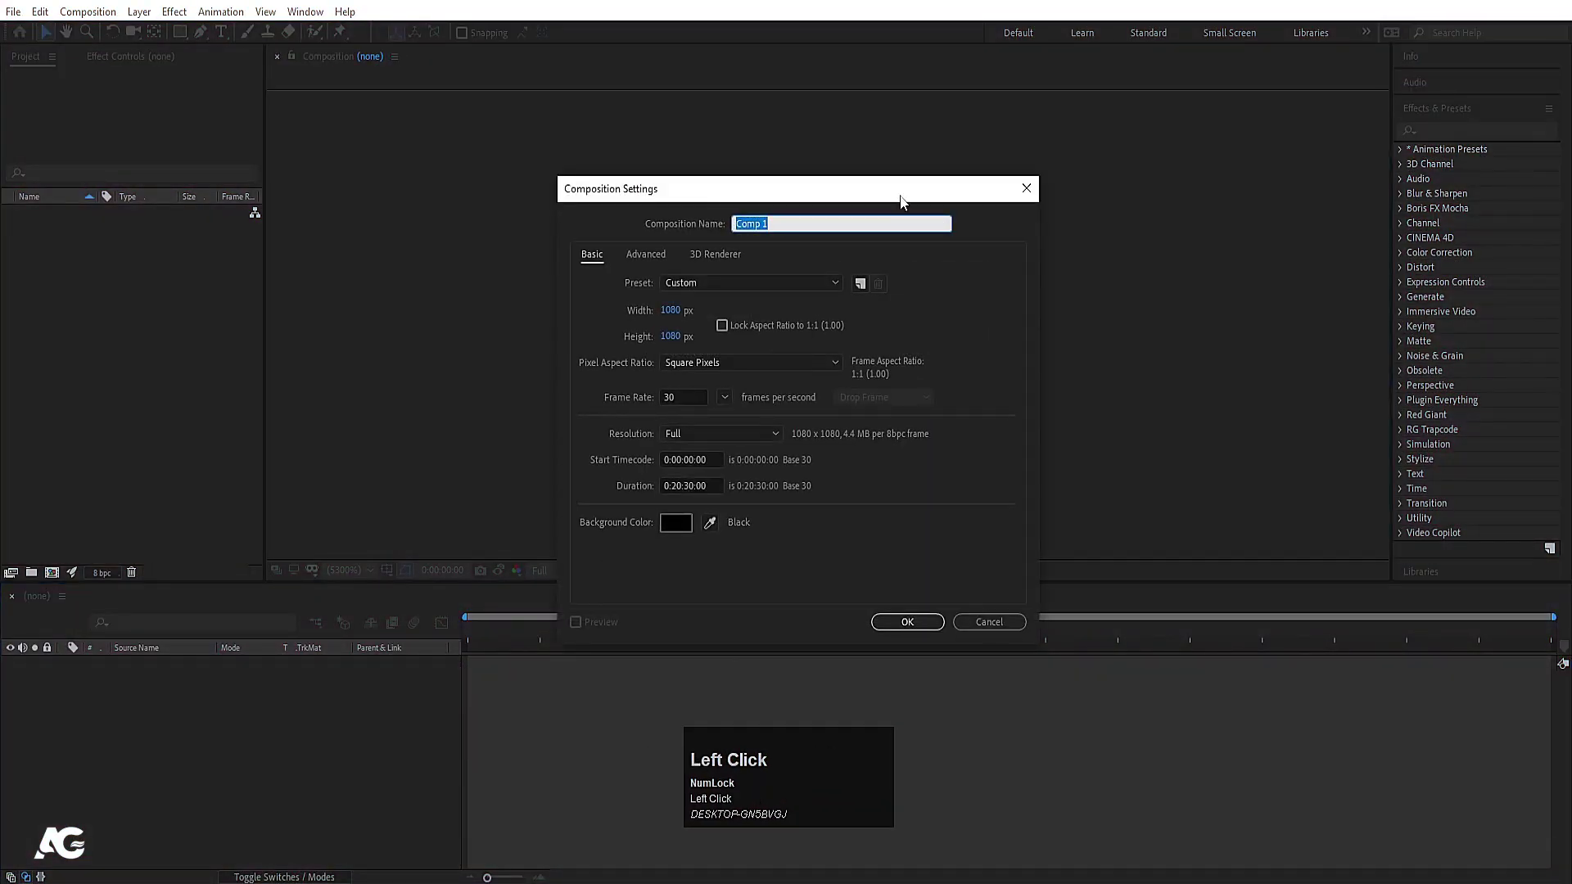
type("Main")
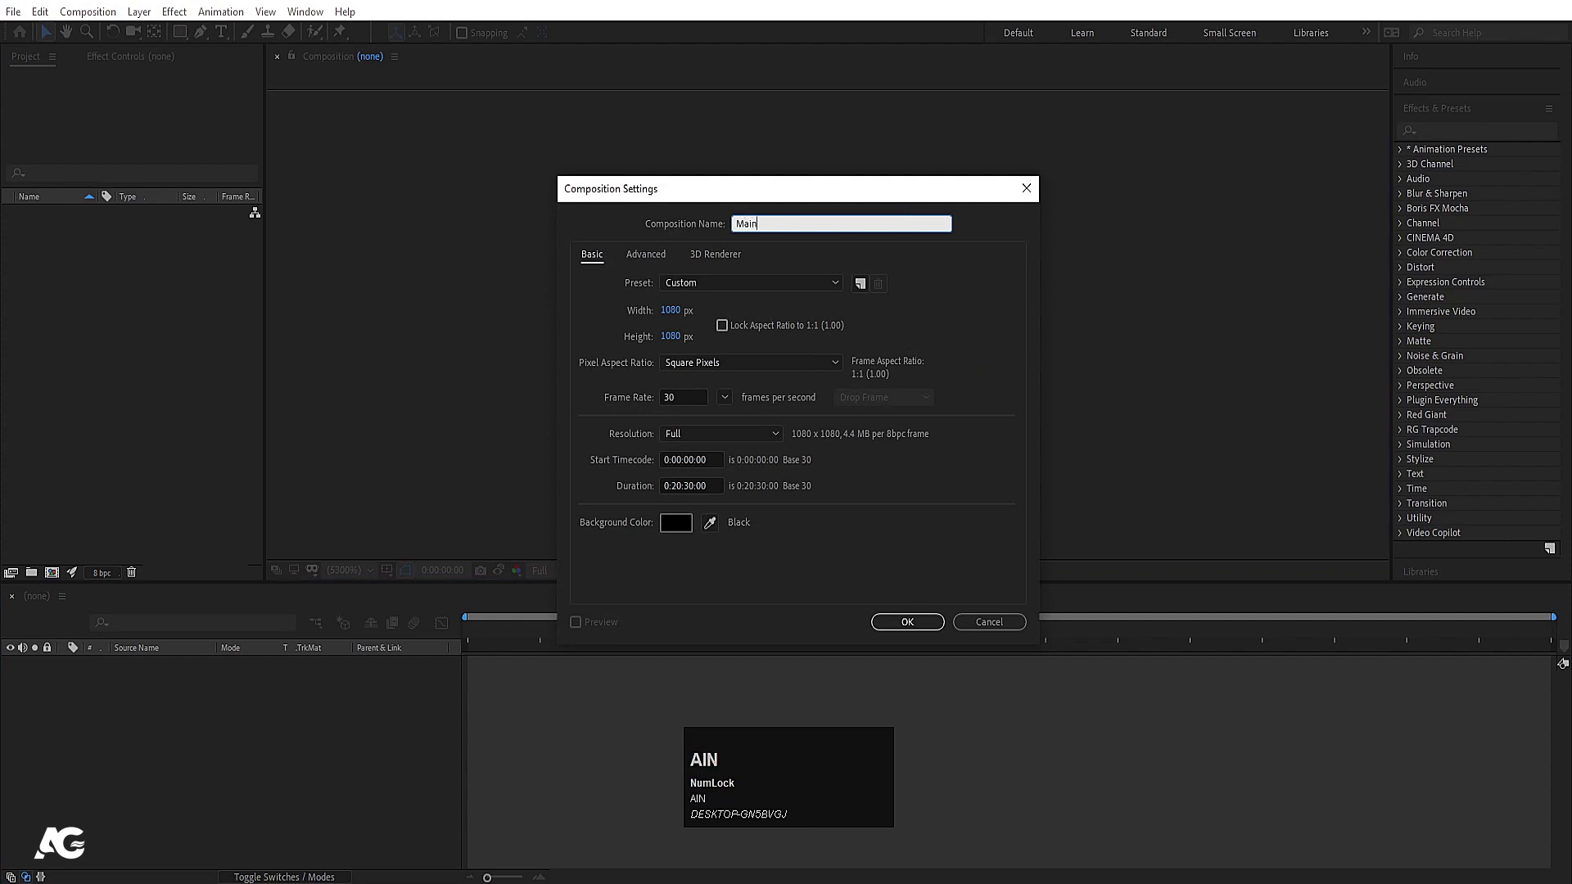
type(" Animation")
left_click(670, 309)
type("192")
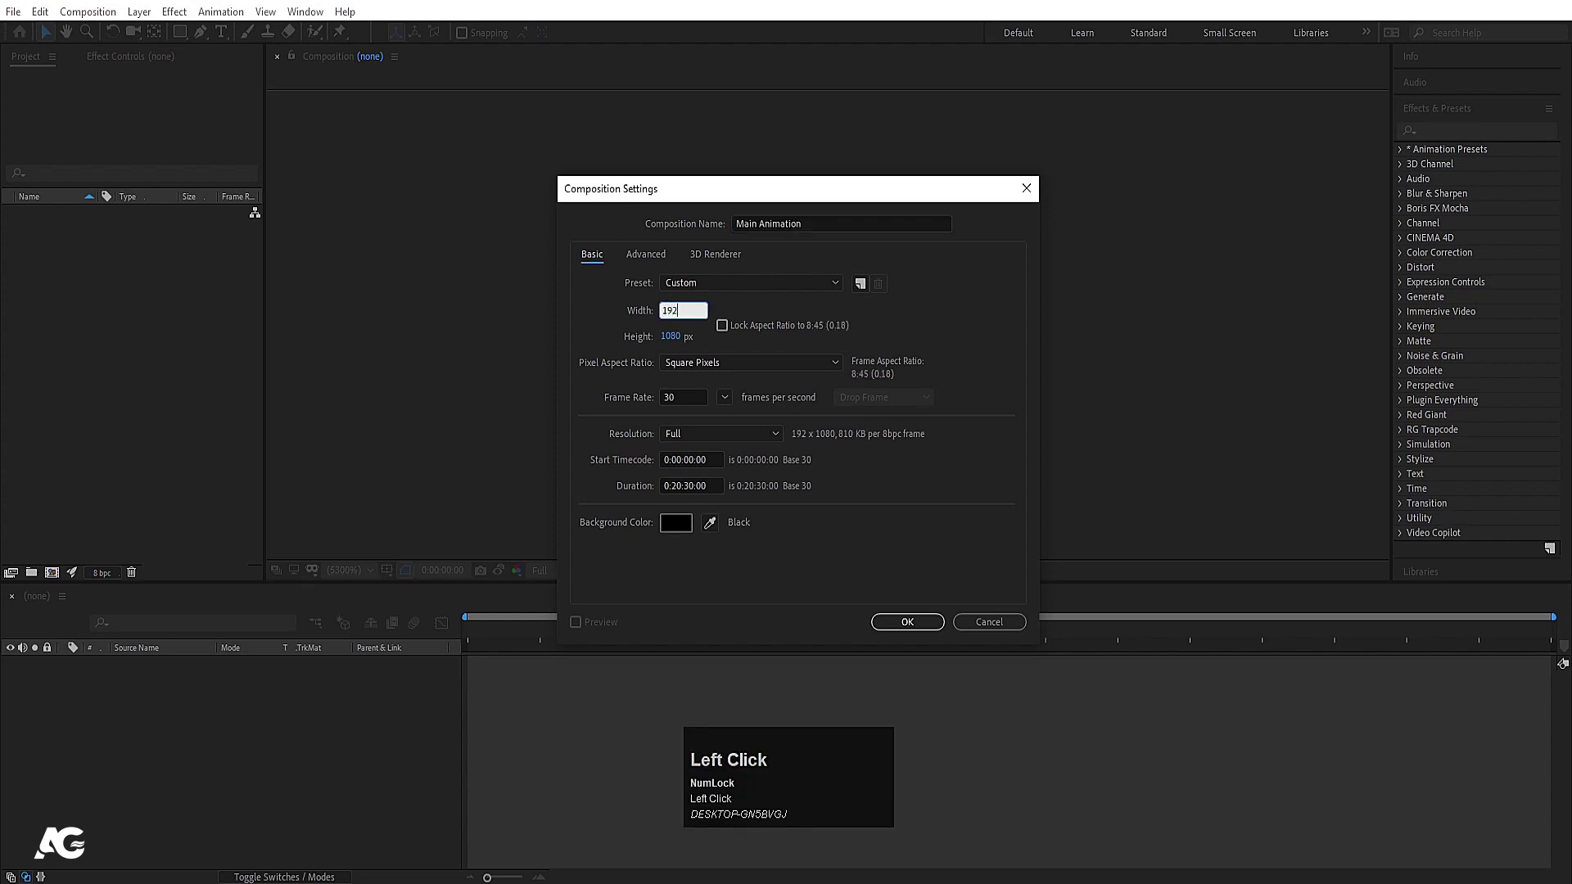
type("0")
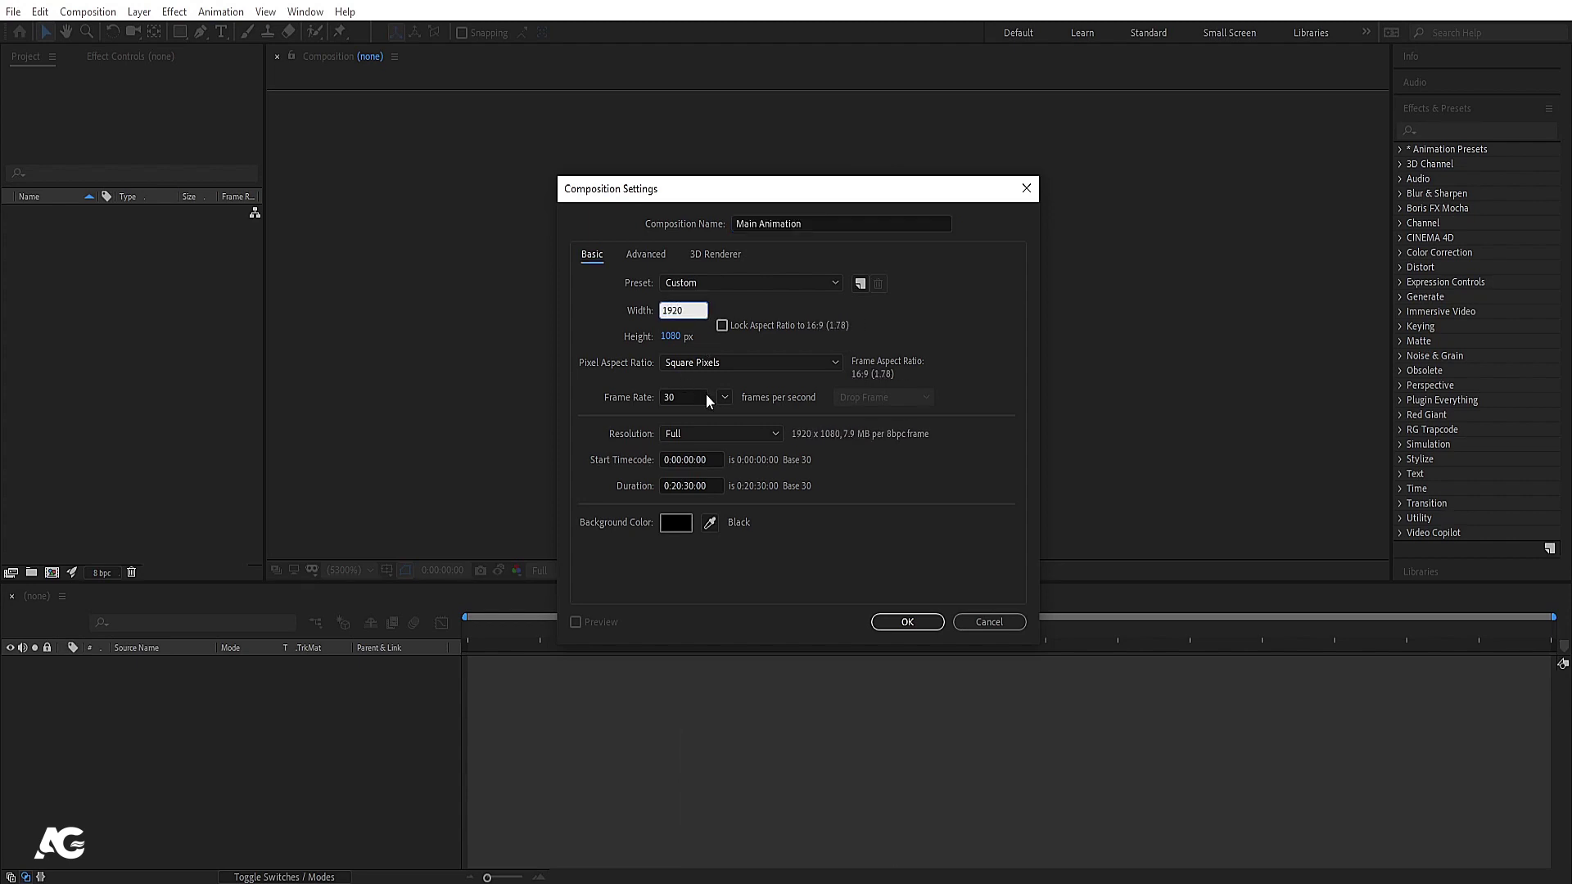
left_click(675, 485)
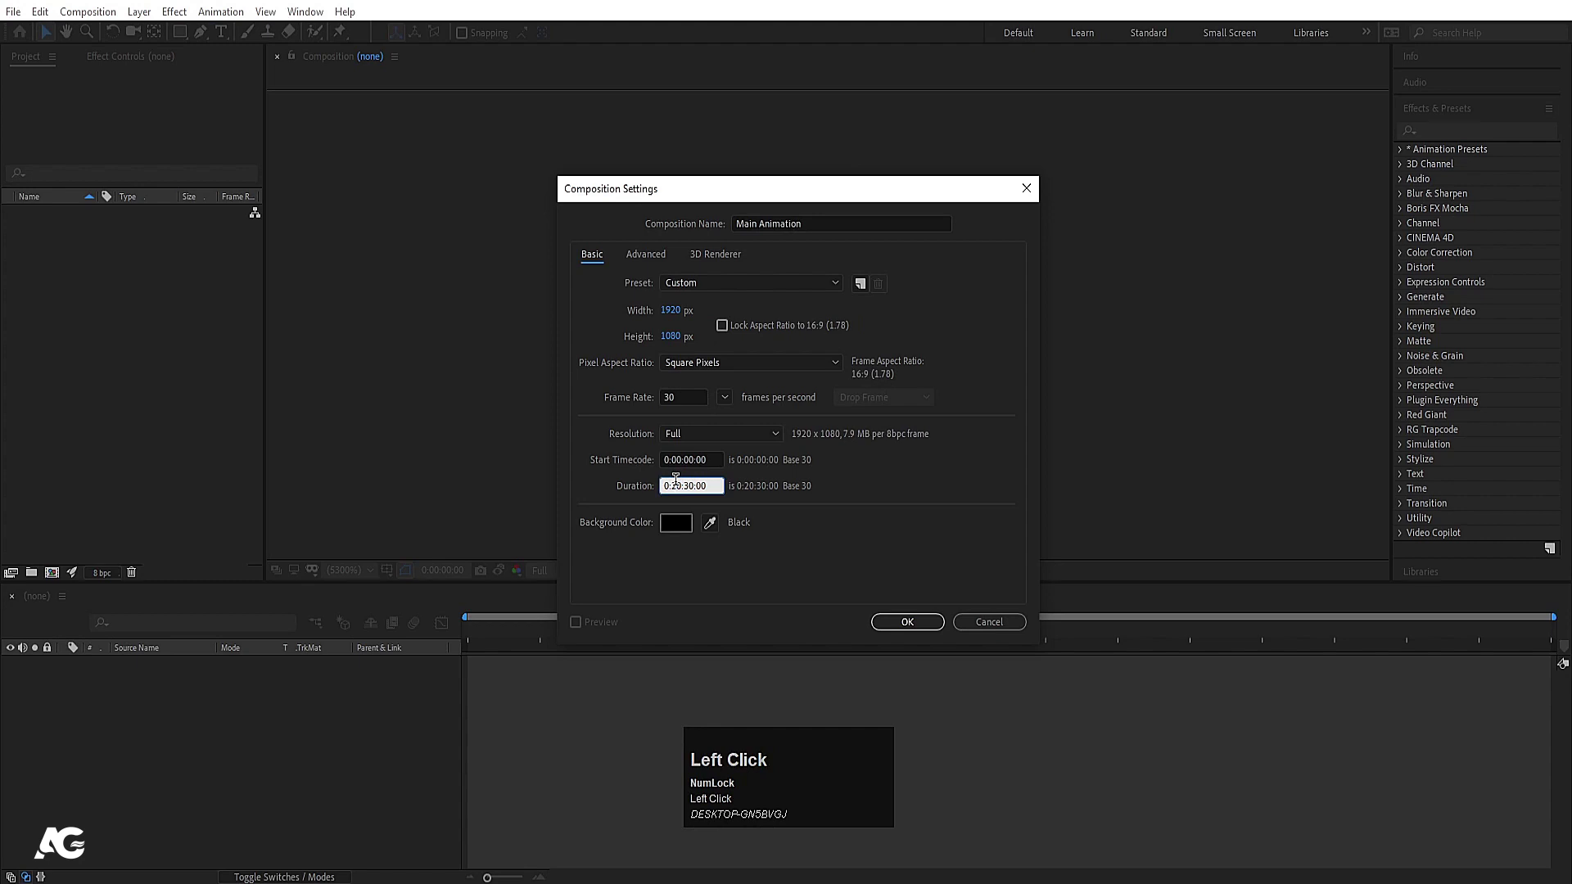
type("3000")
left_click(831, 503)
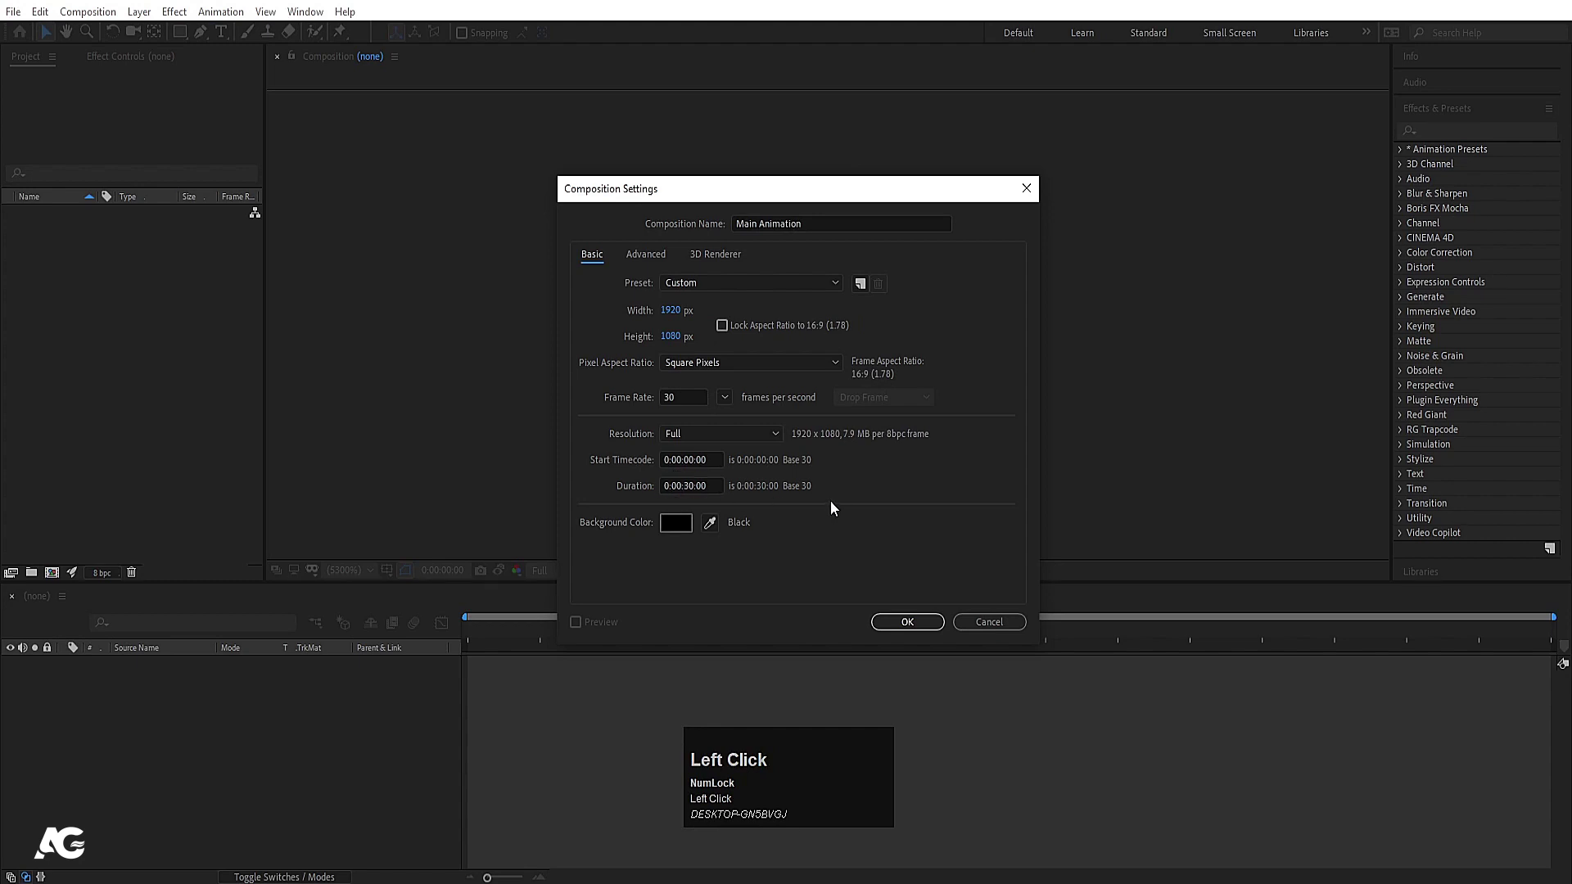
- Set the composition's background color to white (FFFFFF) and create the composition
left_click(673, 527)
left_click_drag(426, 496, 239, 373)
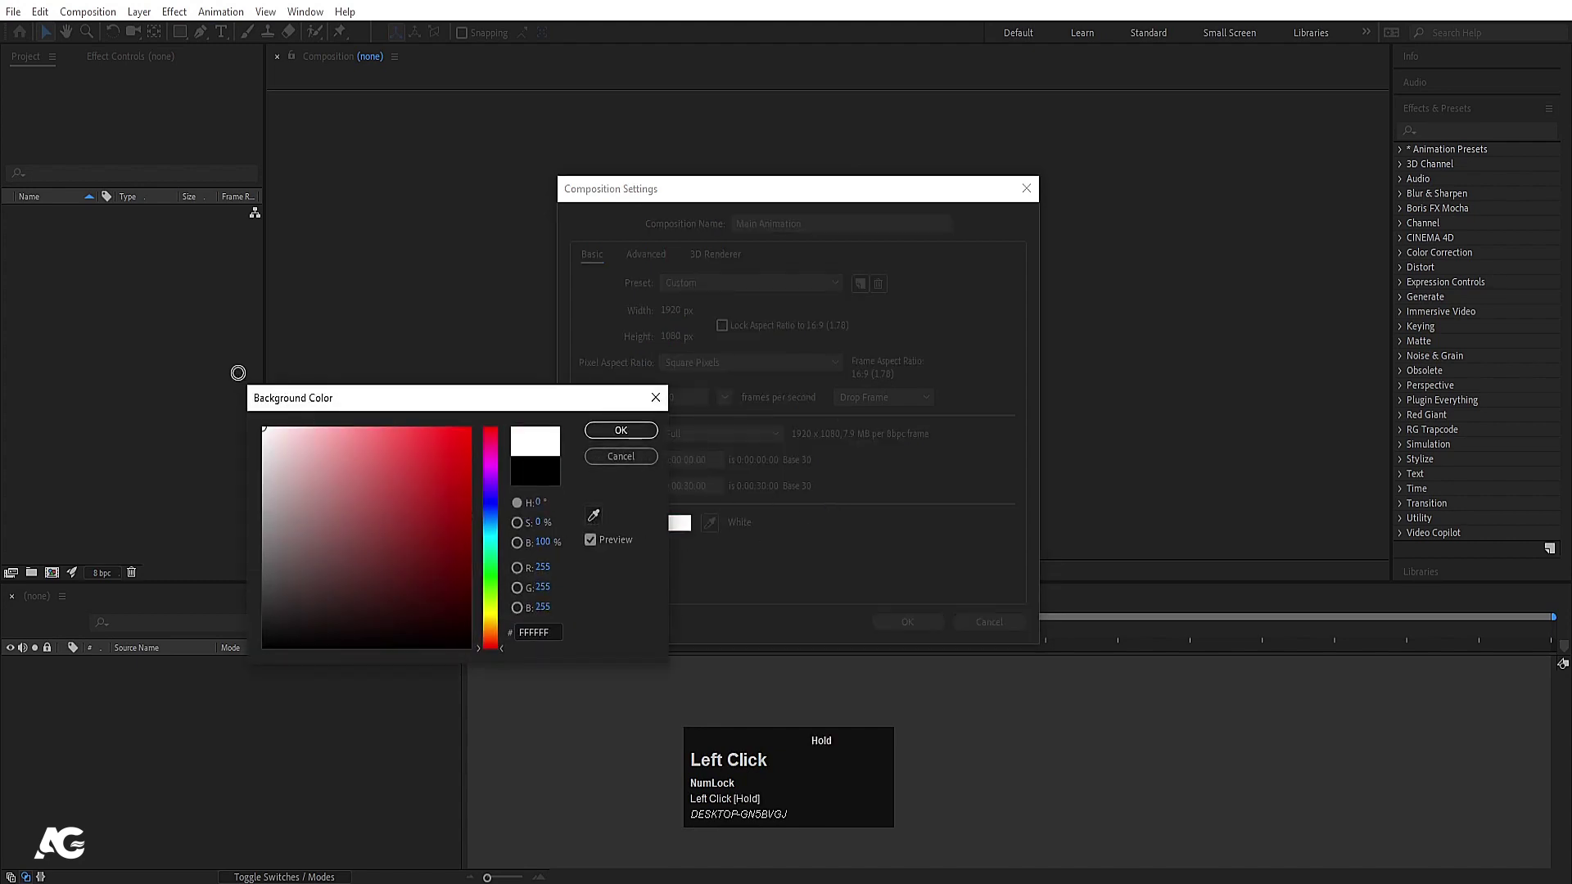
left_click(621, 430)
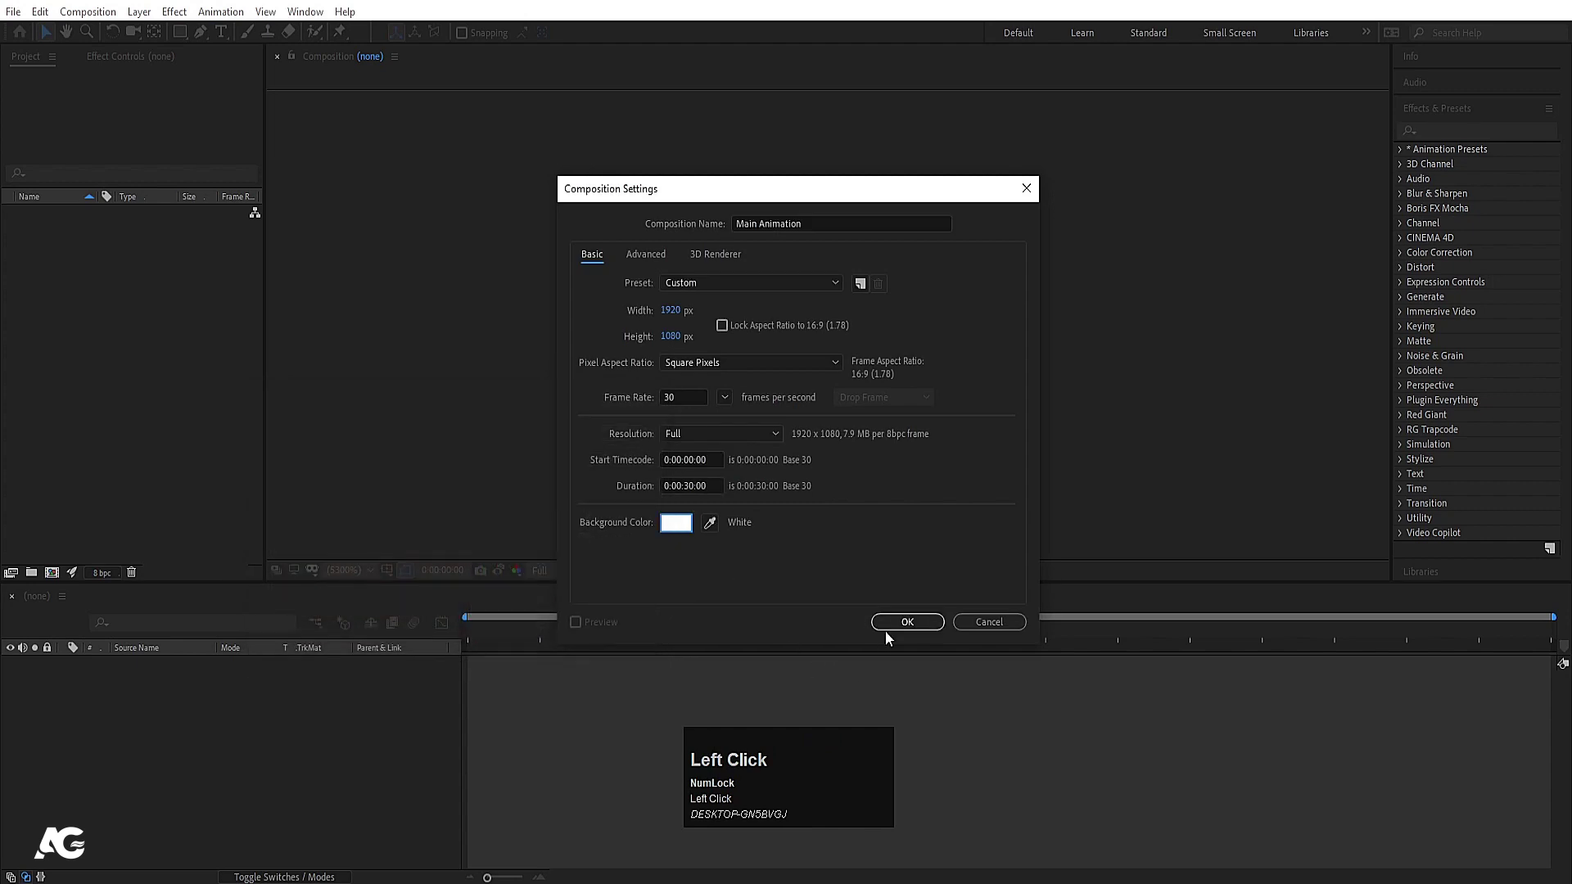
left_click(886, 631)
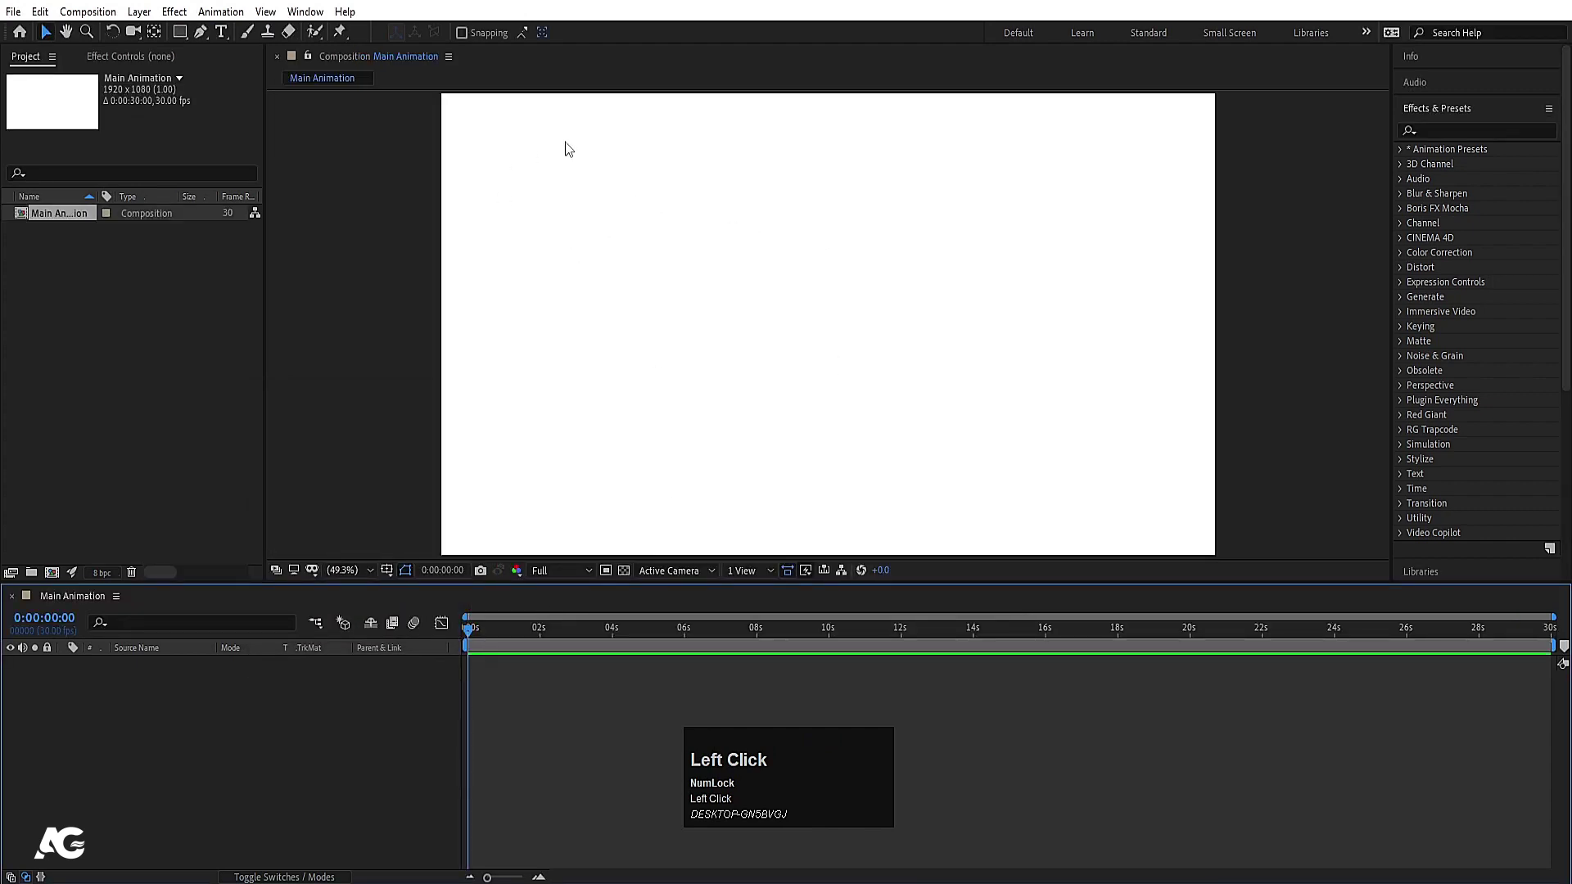
left_click(547, 175)
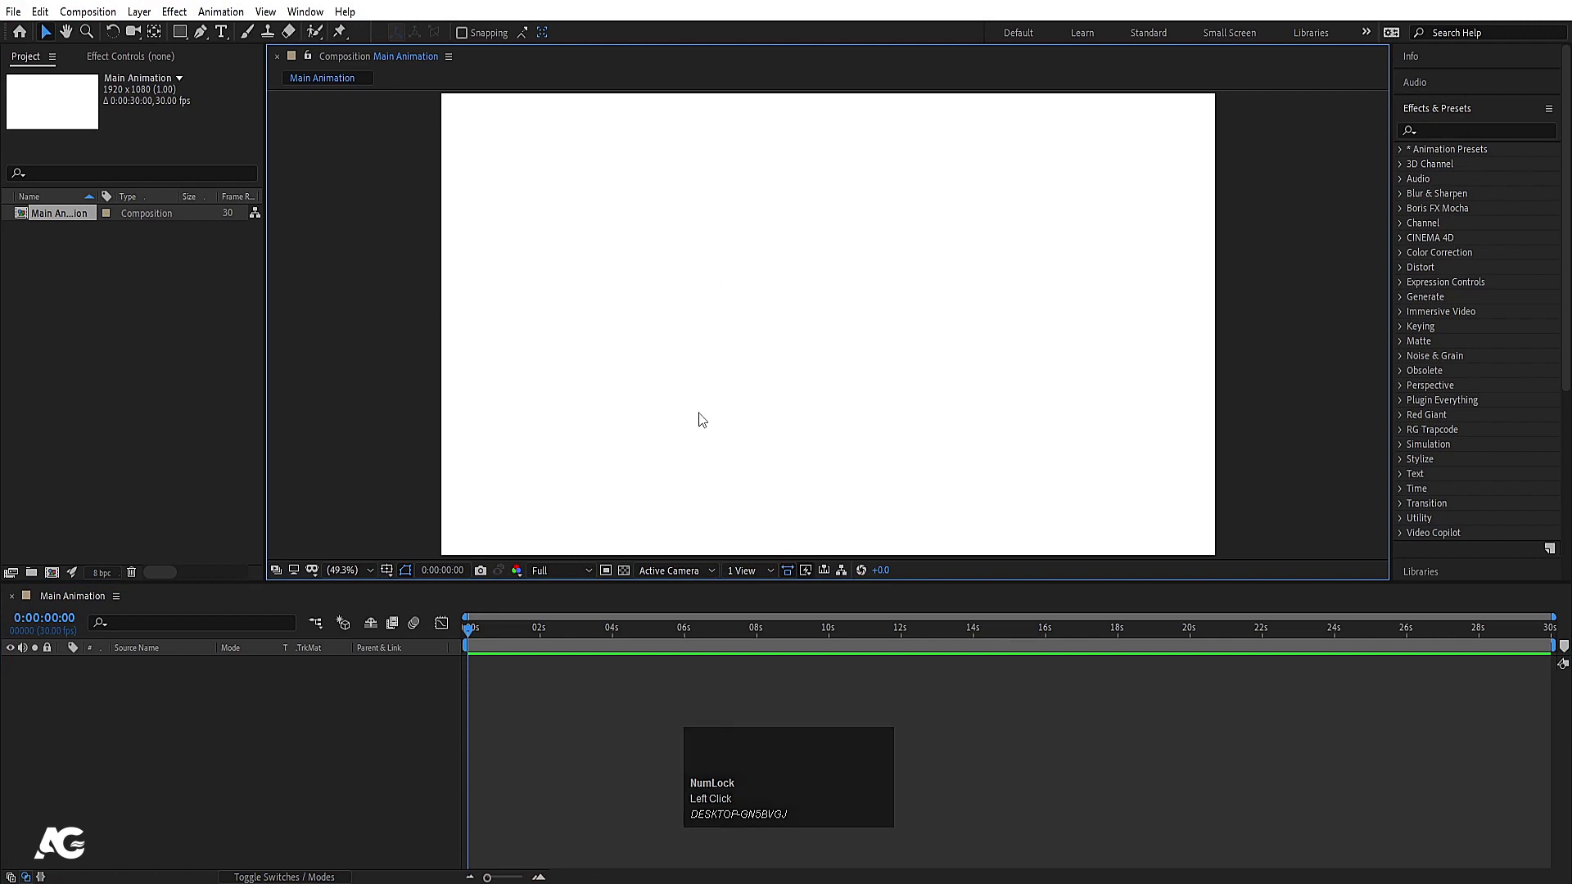
left_click(69, 291)
left_click(294, 704)
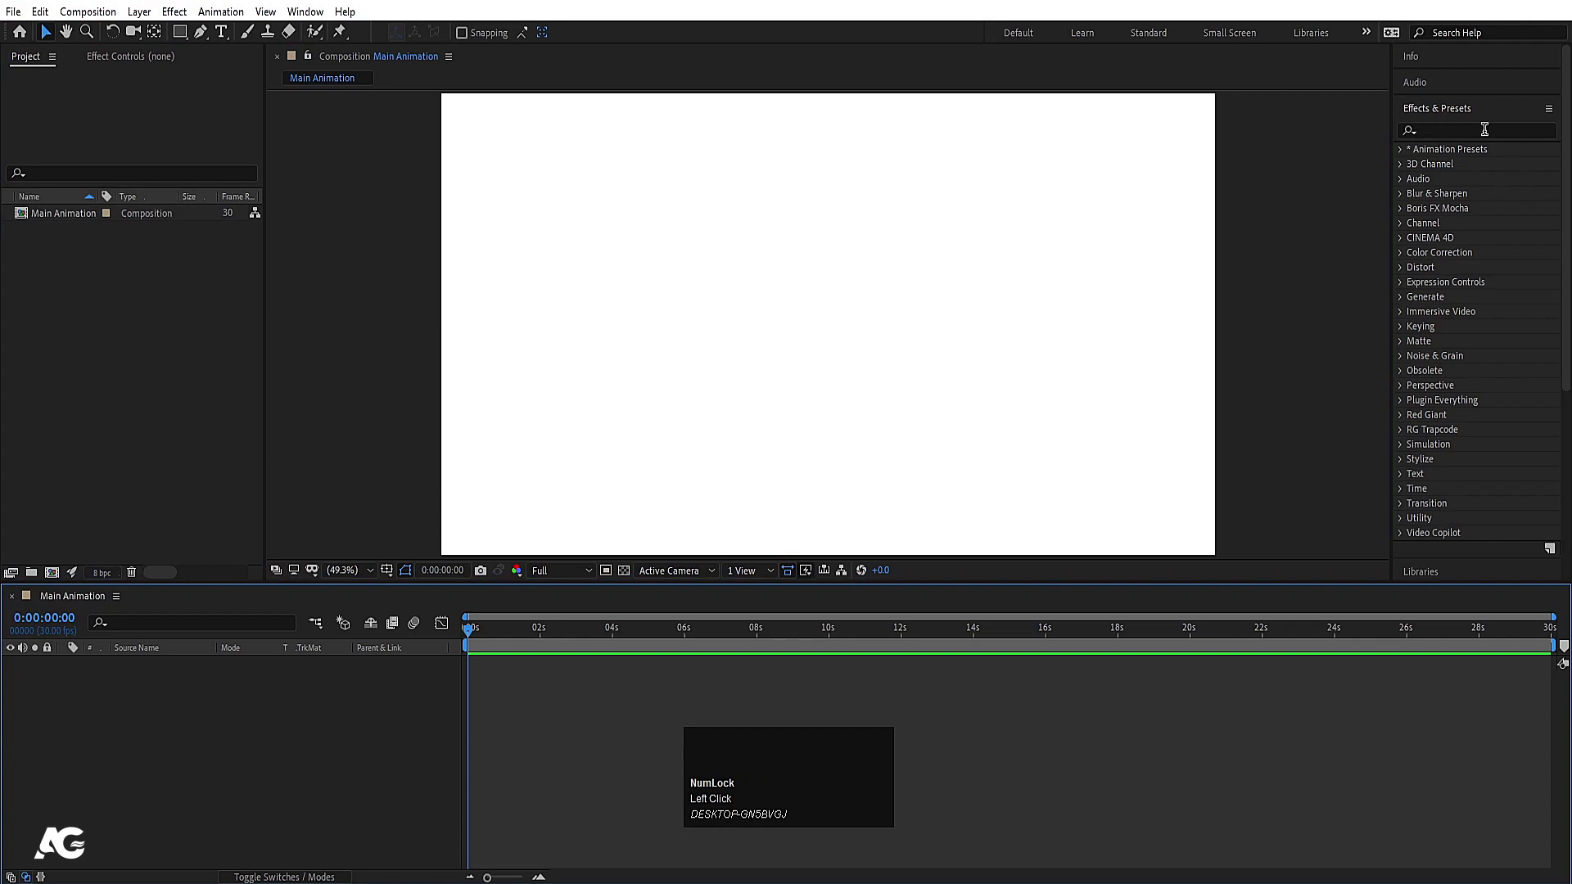
- Show the Title/Action Safe guides over the composition view
left_click(387, 571)
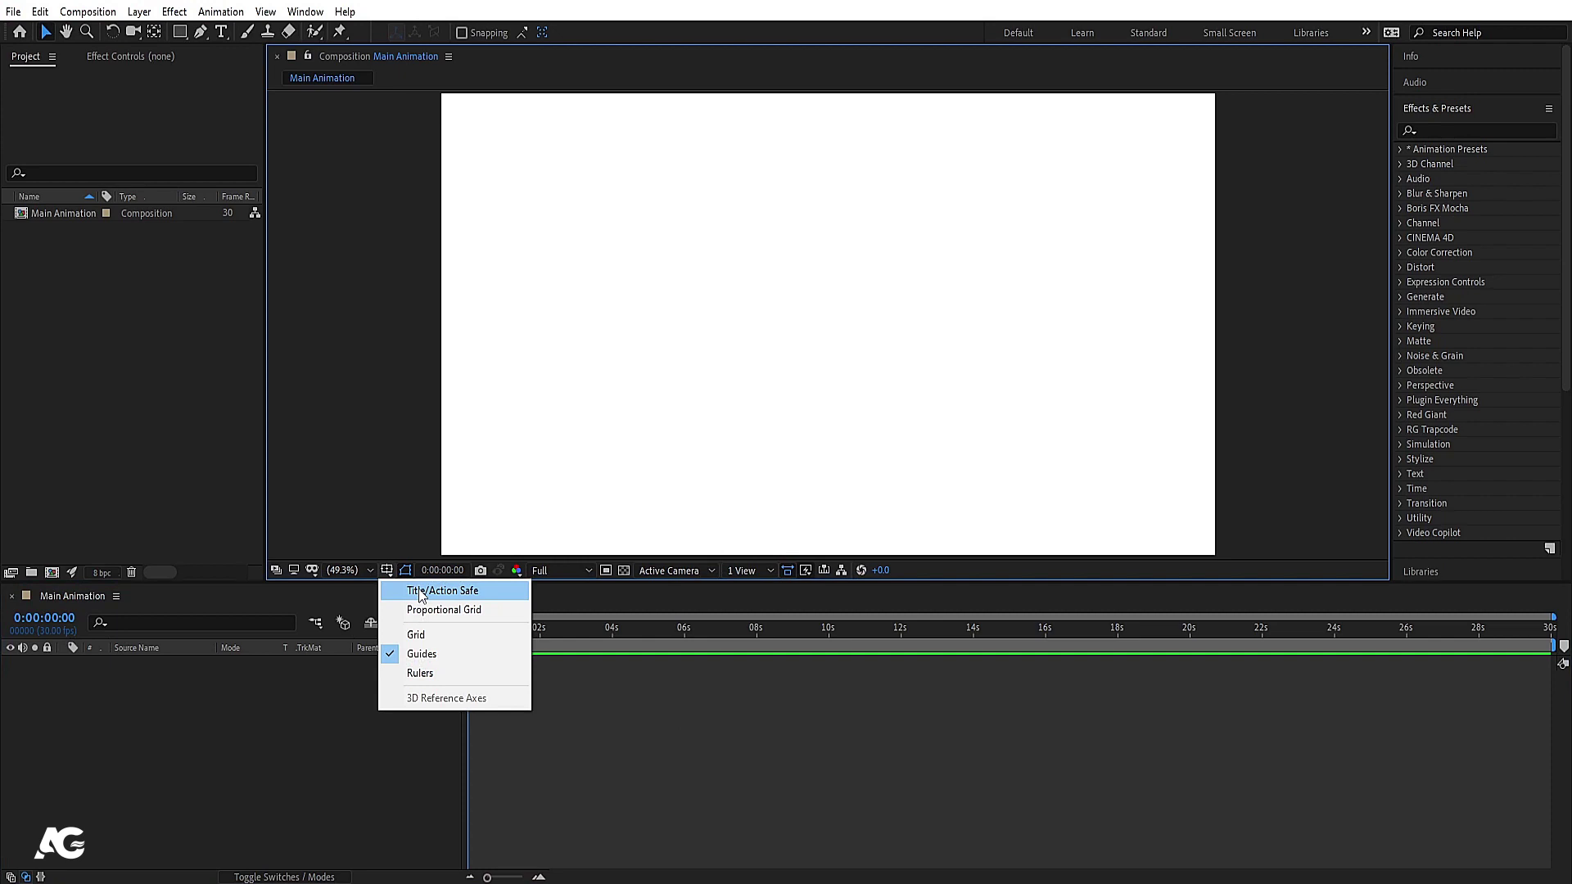
left_click(420, 591)
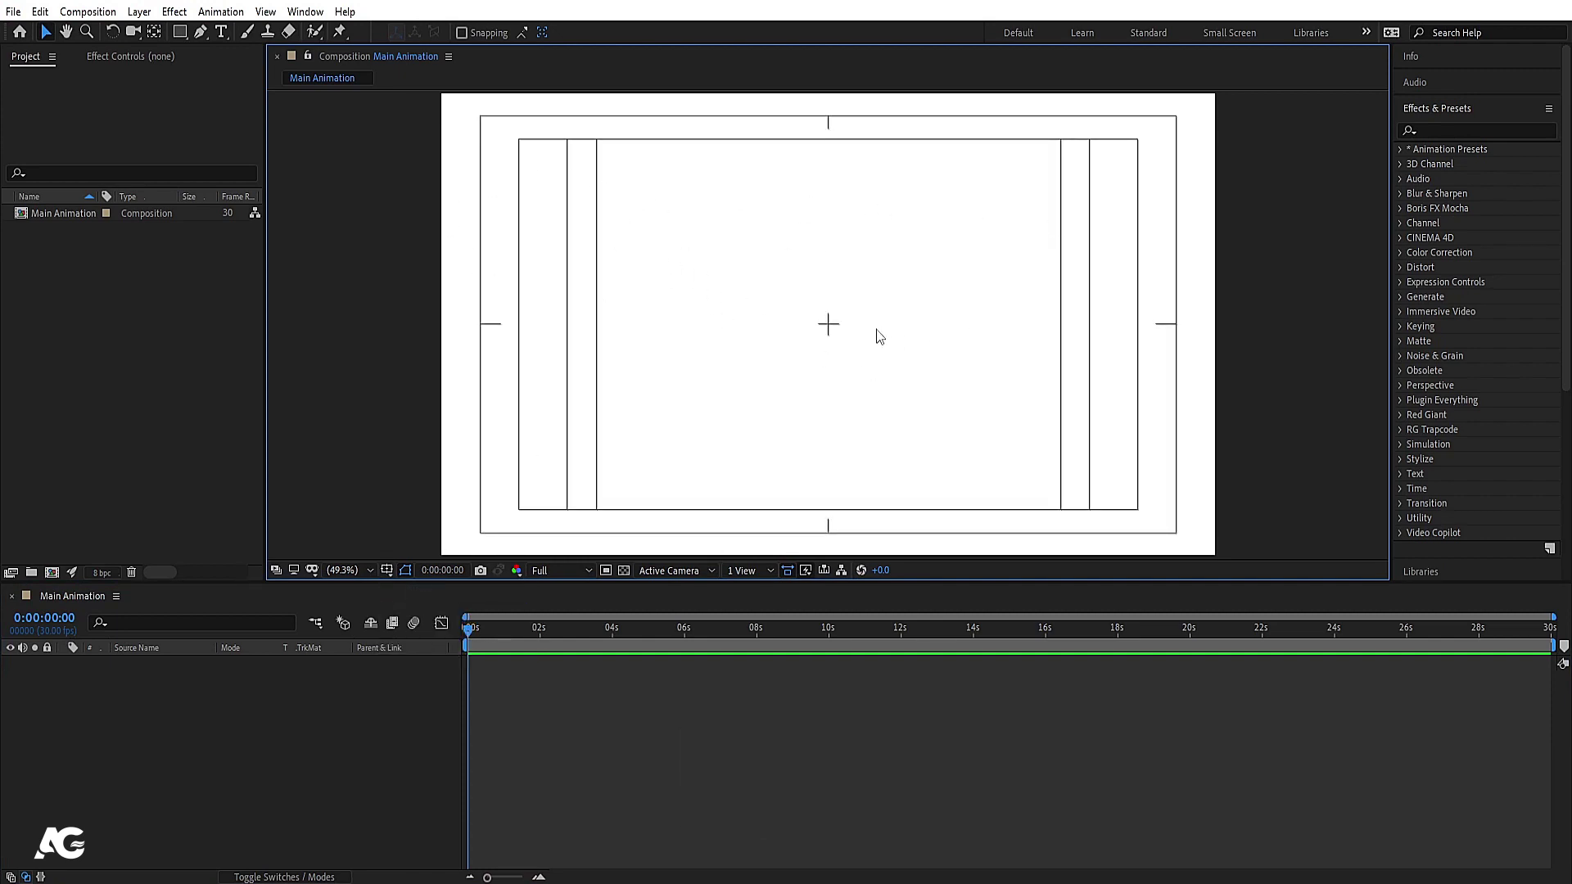
left_click(385, 571)
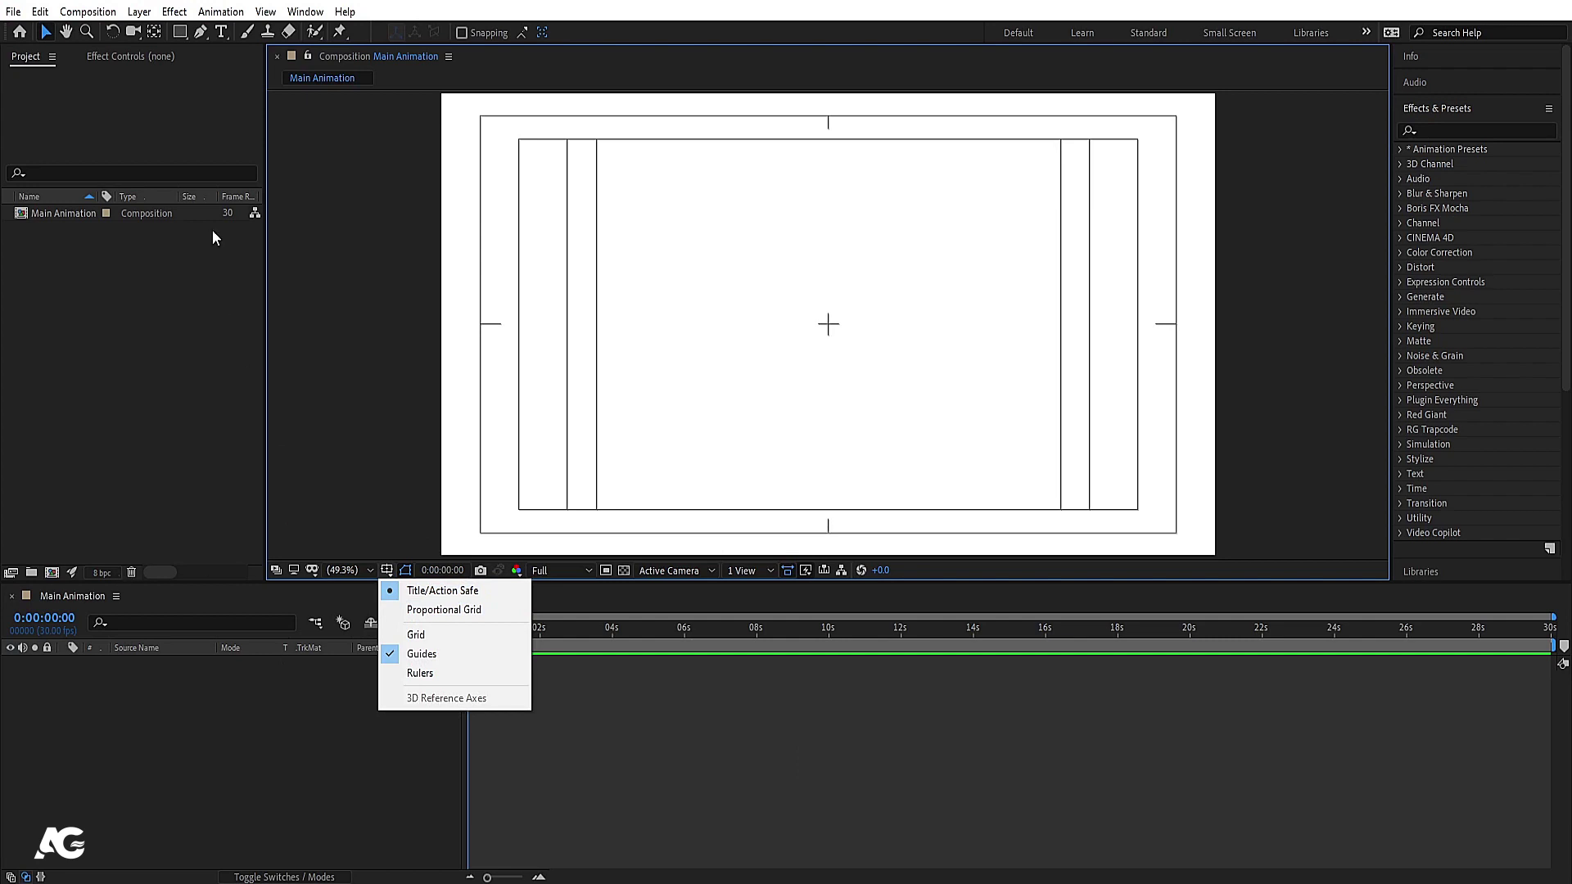
left_click(706, 302)
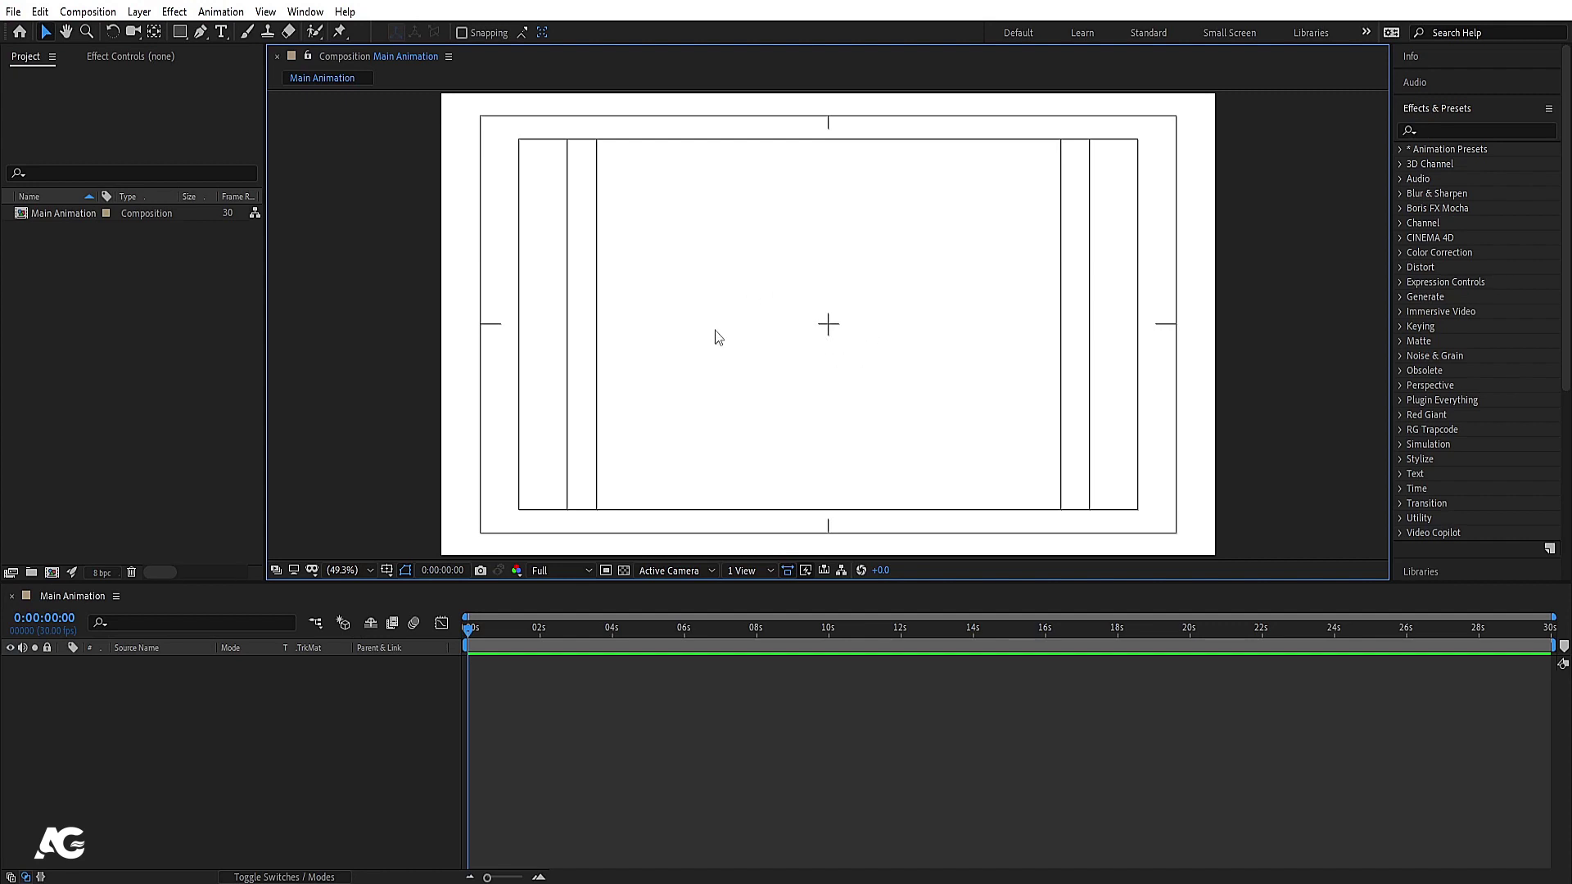
left_click(665, 687)
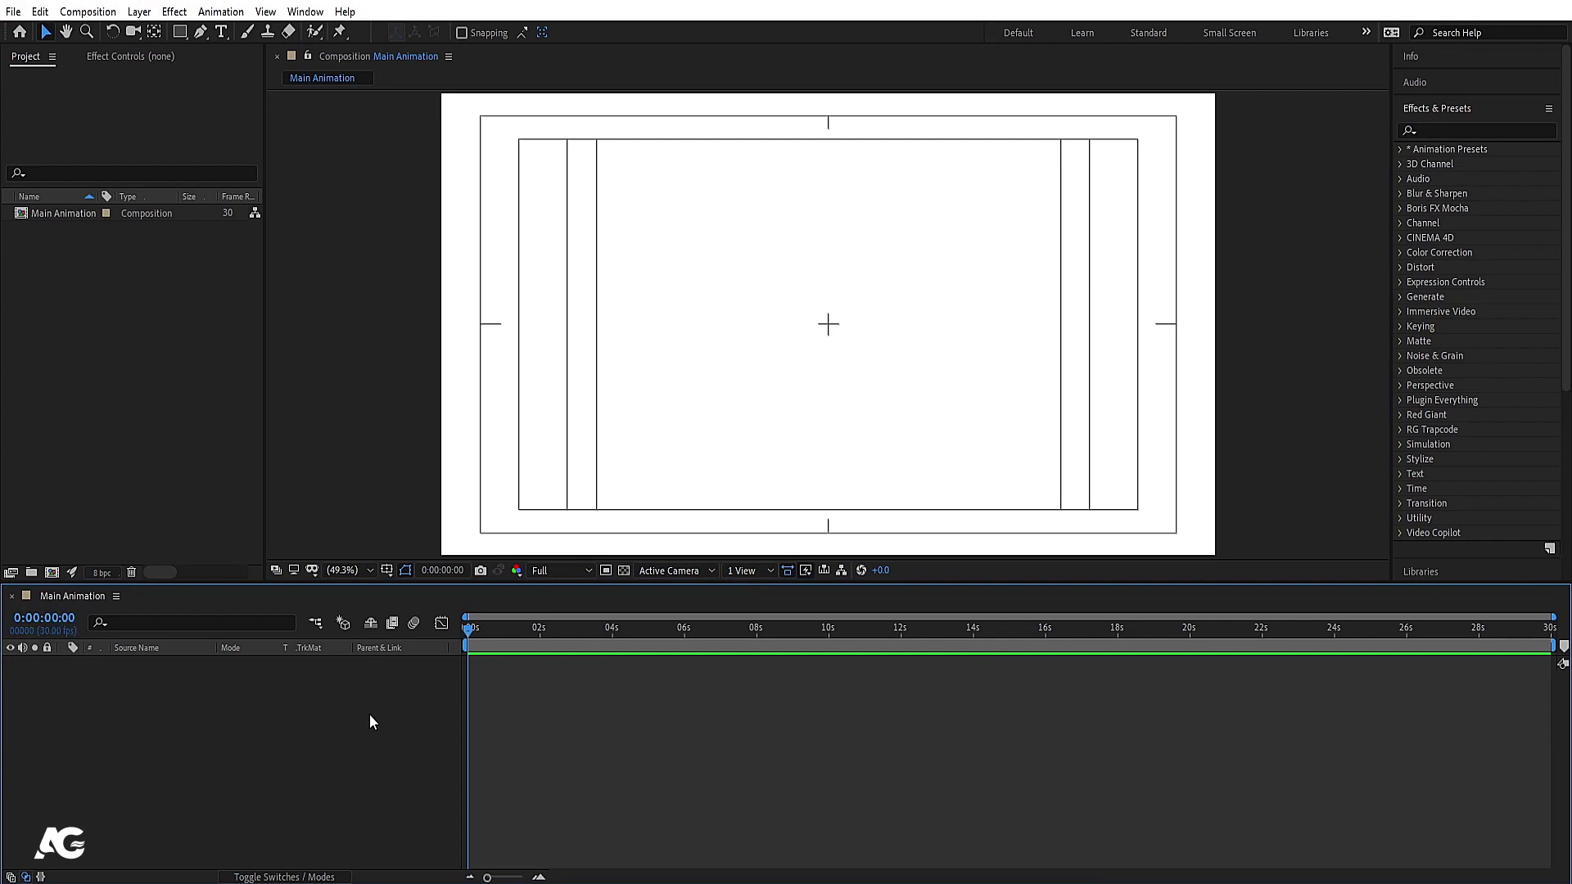
left_click(179, 672)
left_click(767, 732)
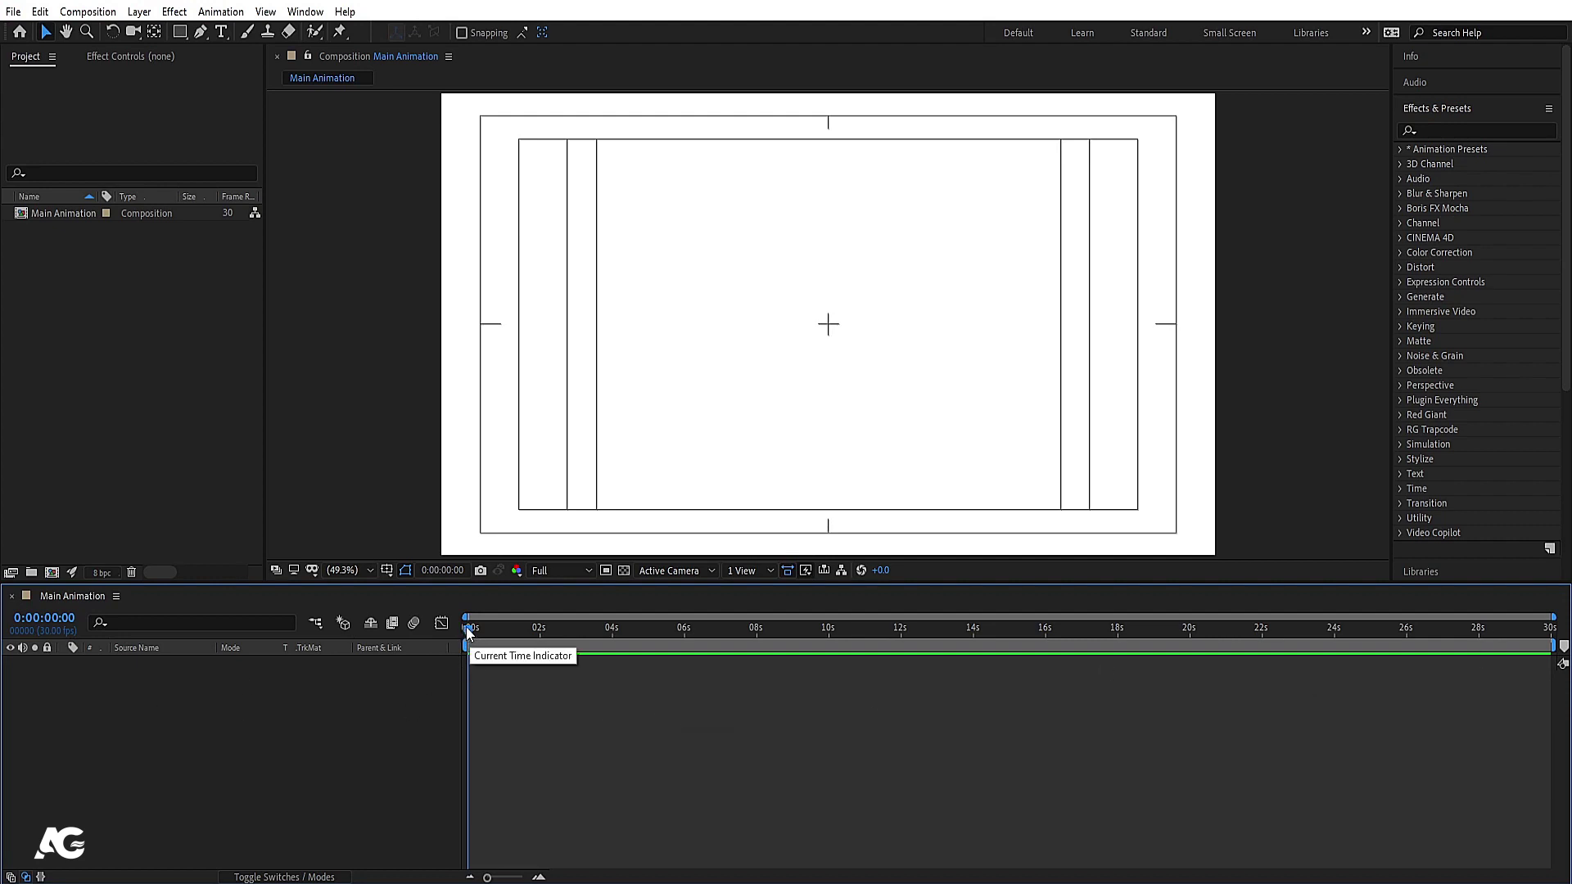
- Play a short preview of the empty composition and return the current time indicator to 0:00:00:00
key("space")
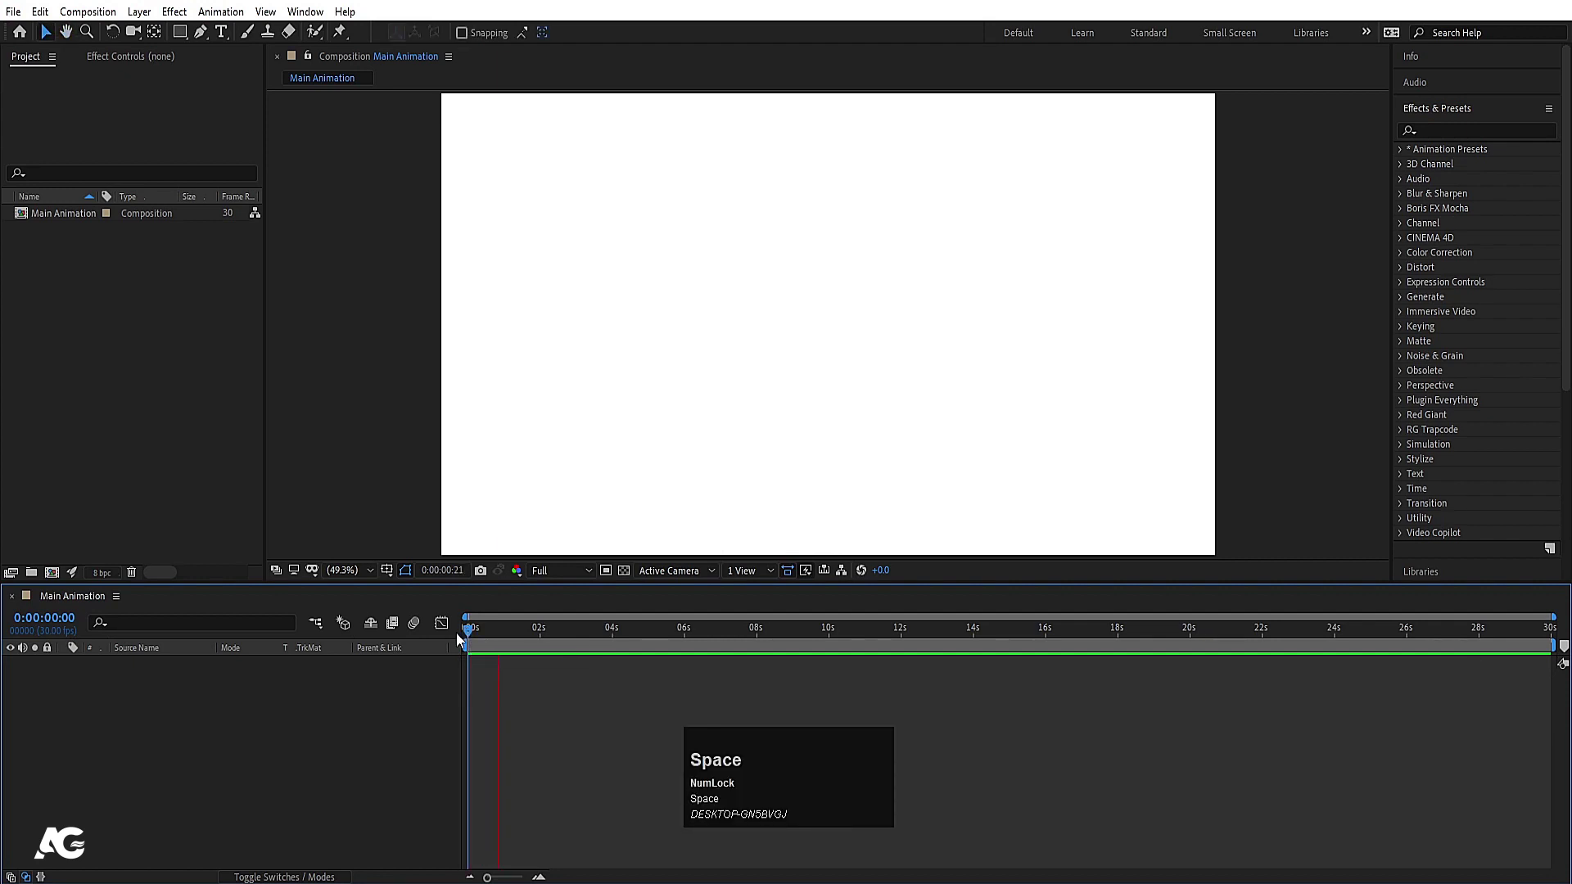
key("space")
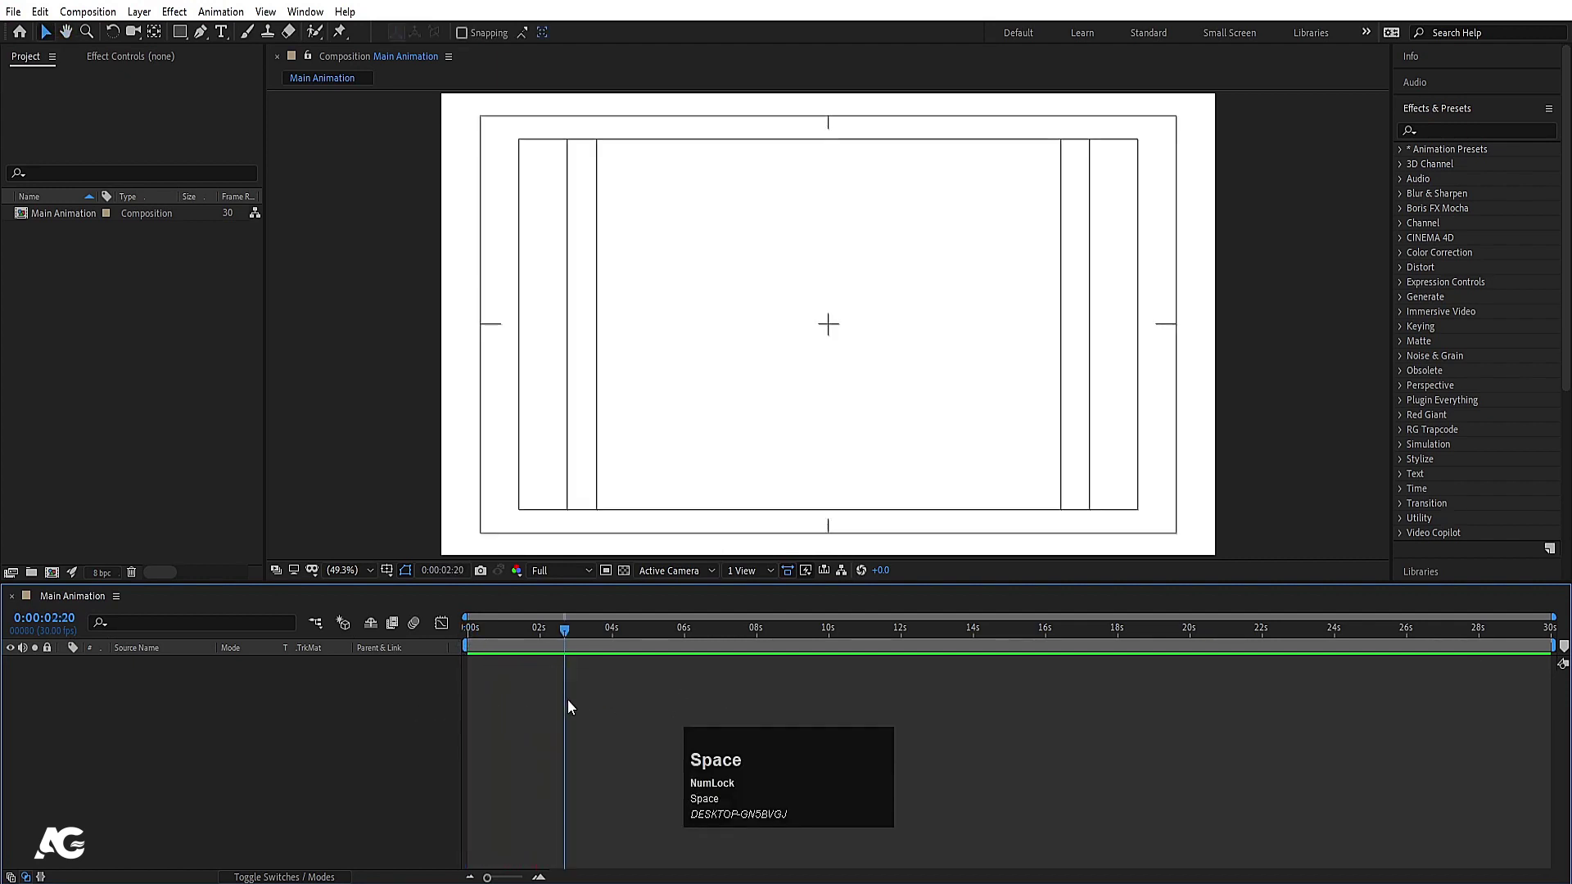
left_click_drag(539, 644, 357, 646)
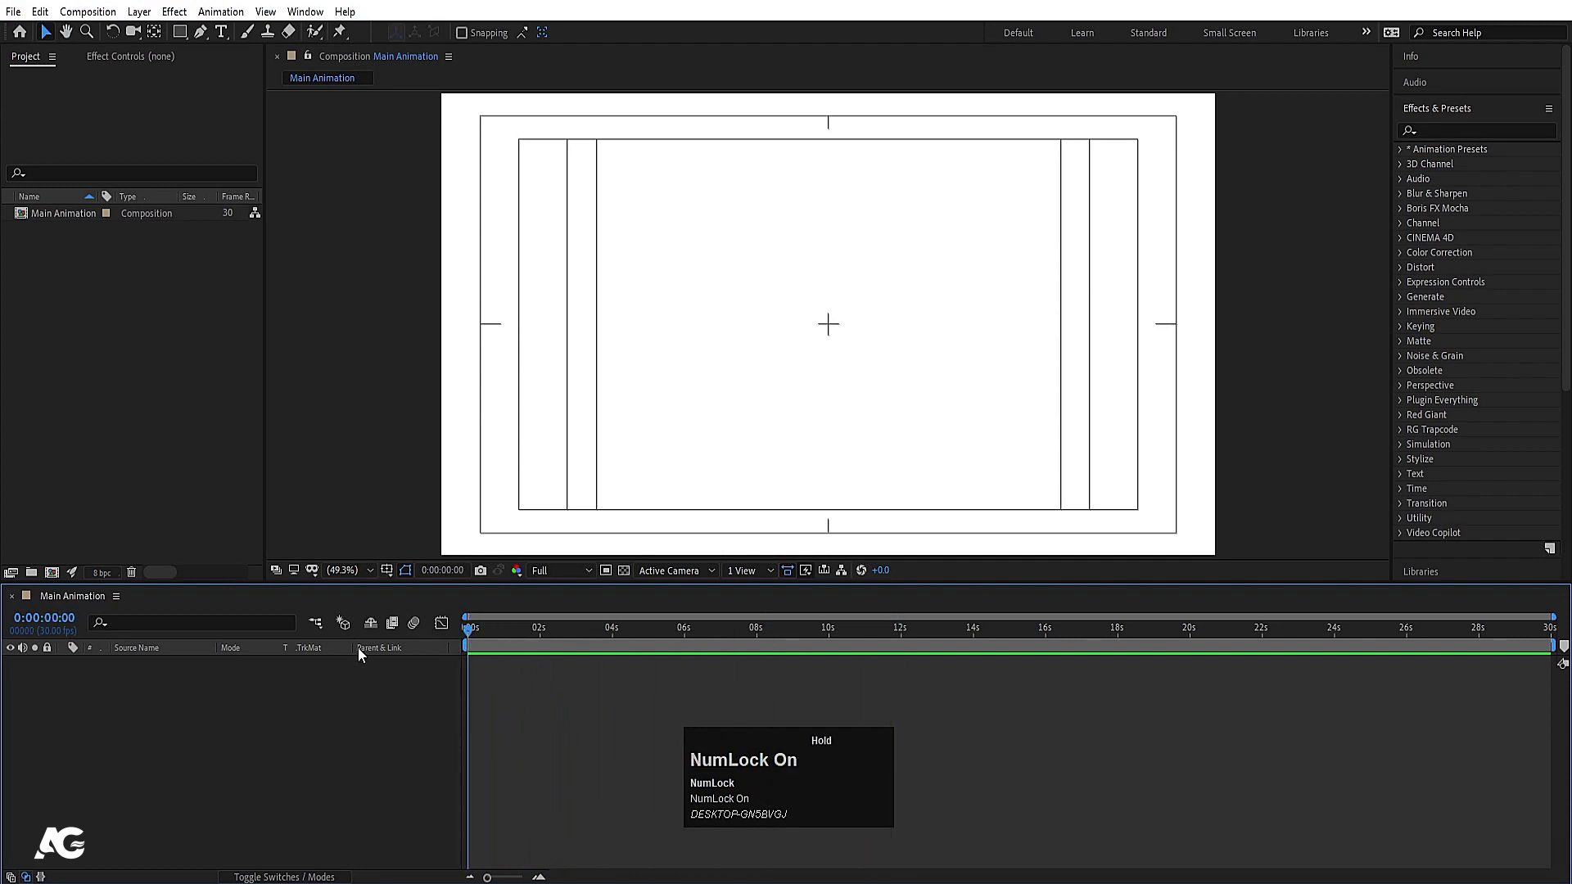
left_click_drag(470, 627, 357, 743)
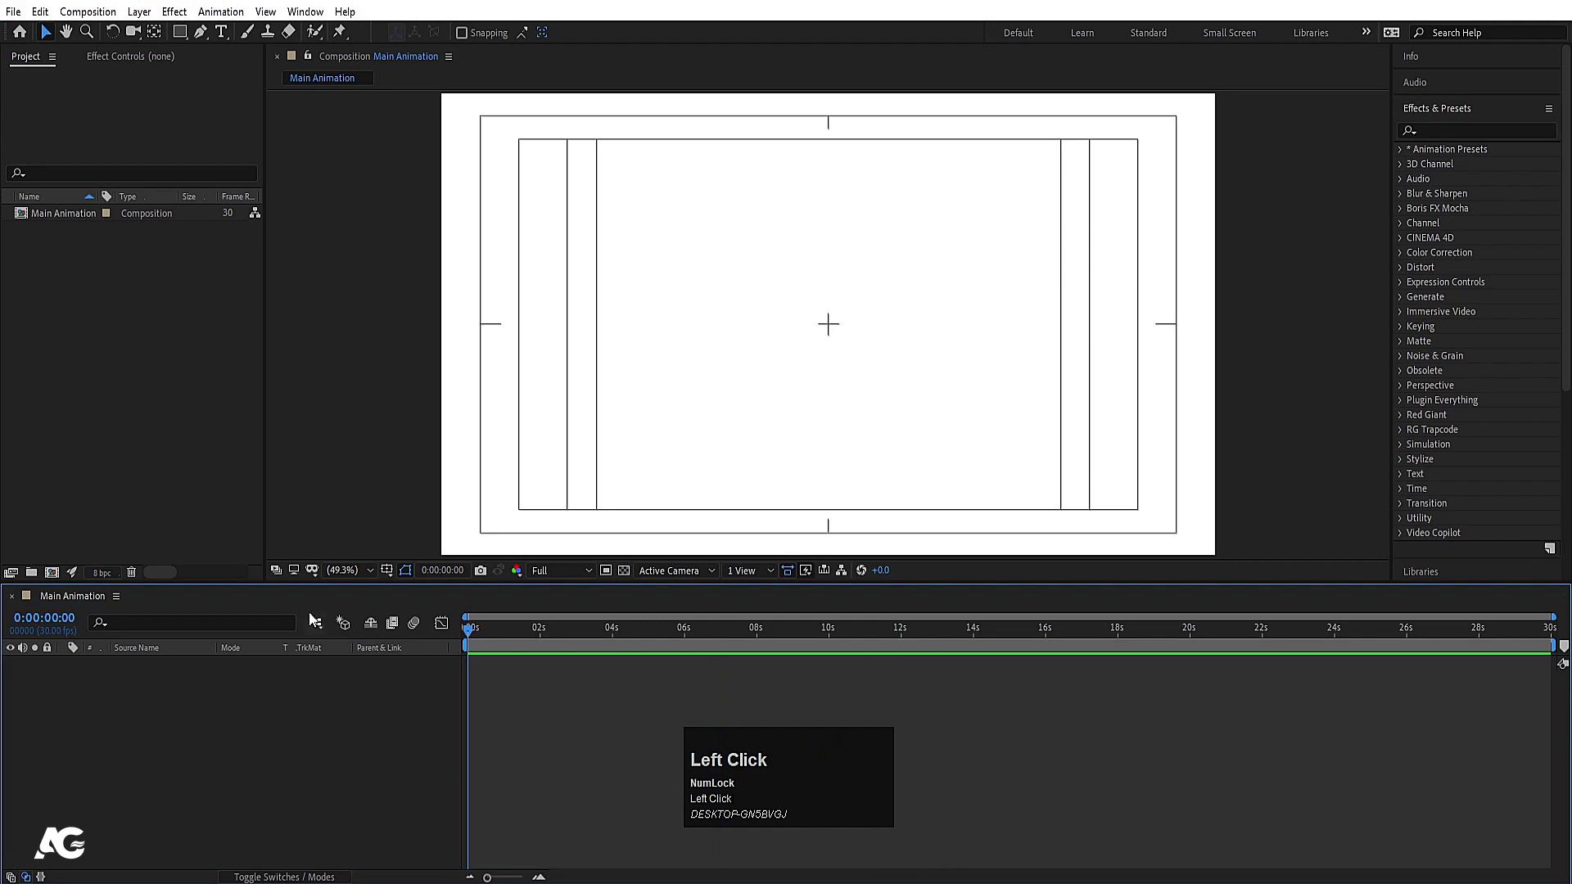
- Set the shape fill to purple (7E00FF) and draw a square with the Rectangle tool above and left of the frame's center
left_click(180, 32)
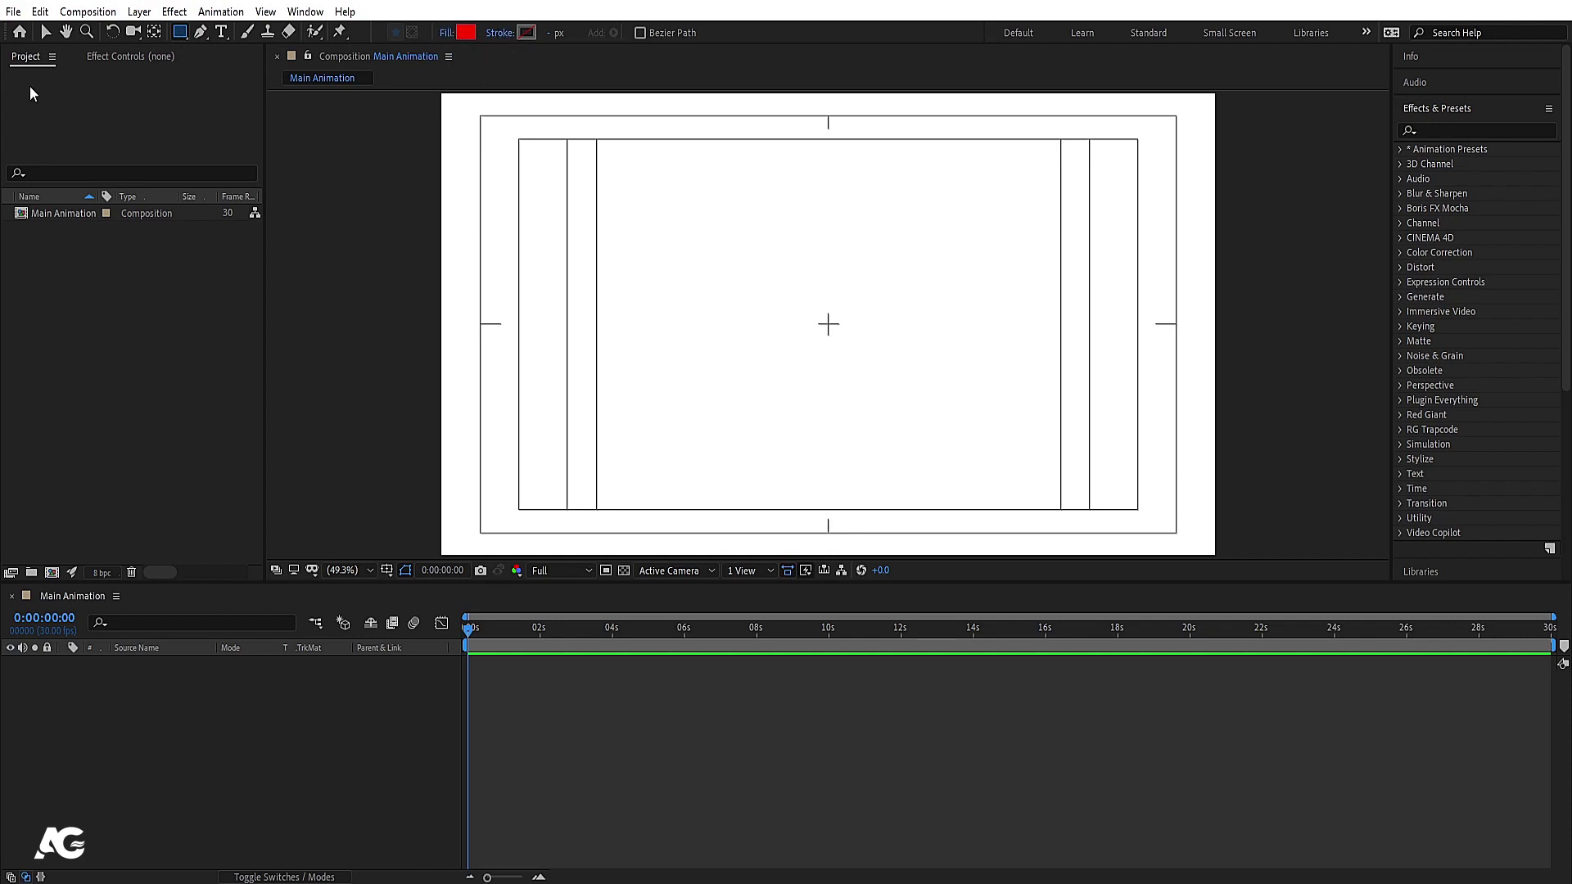
left_click(180, 31)
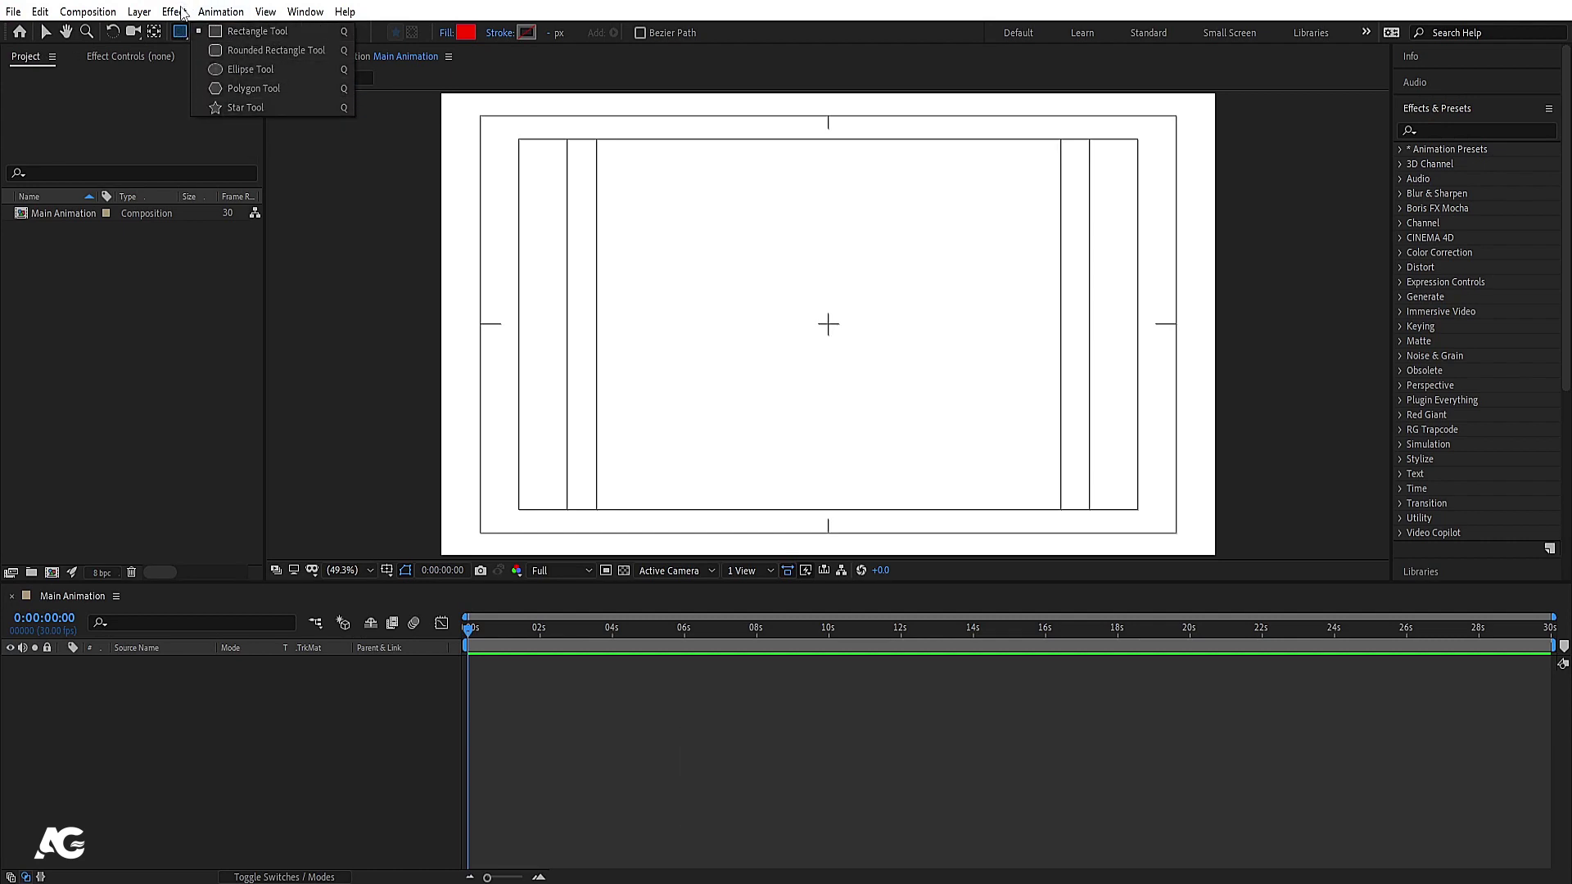
left_click(180, 33)
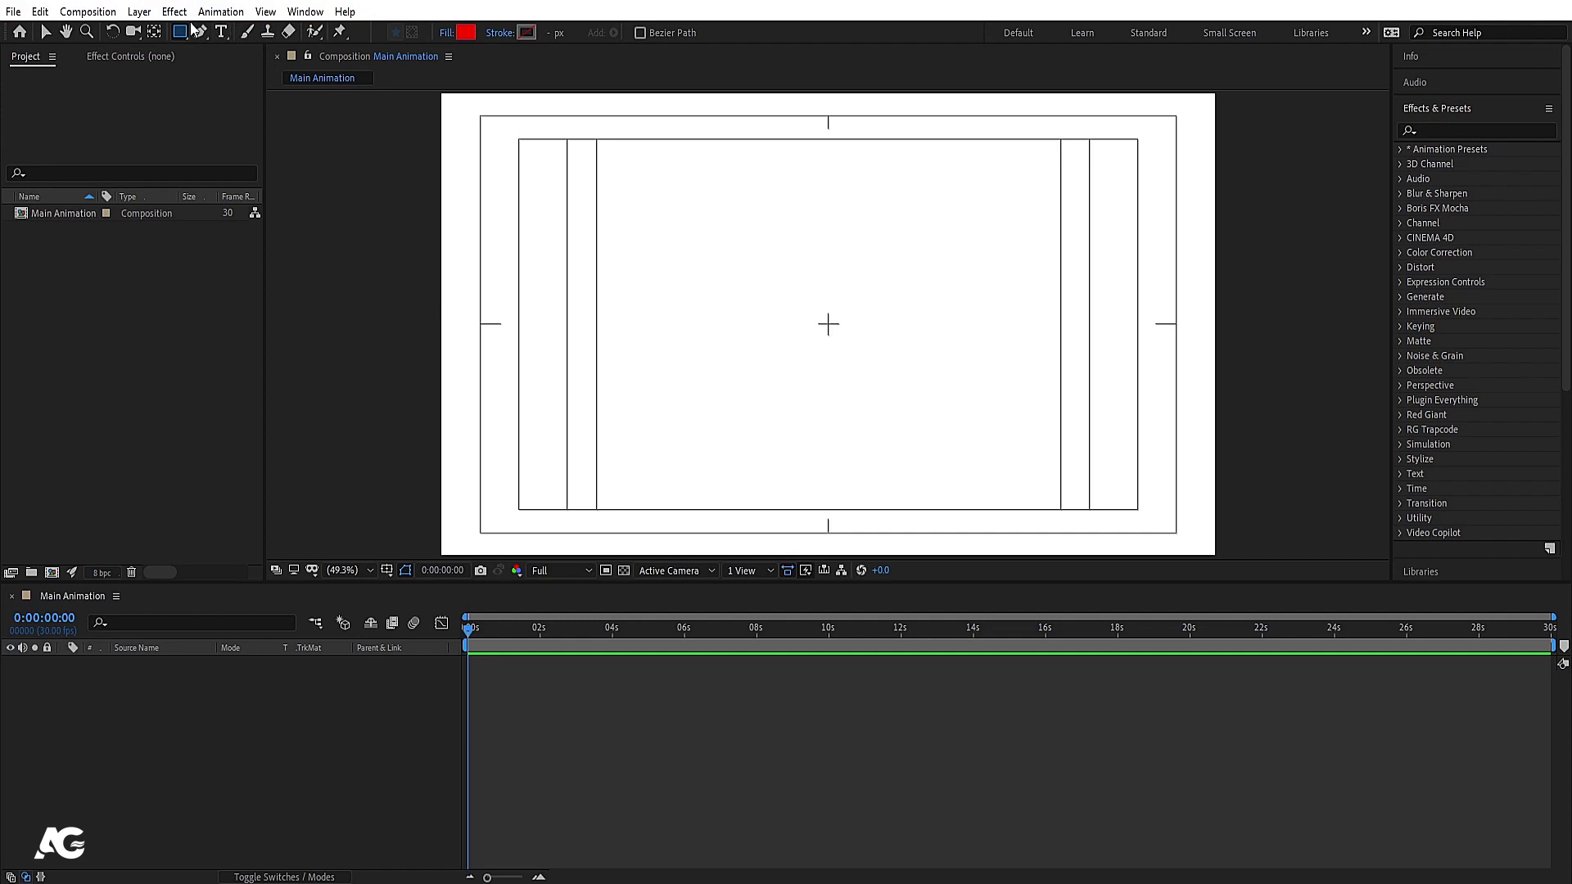
left_click(467, 33)
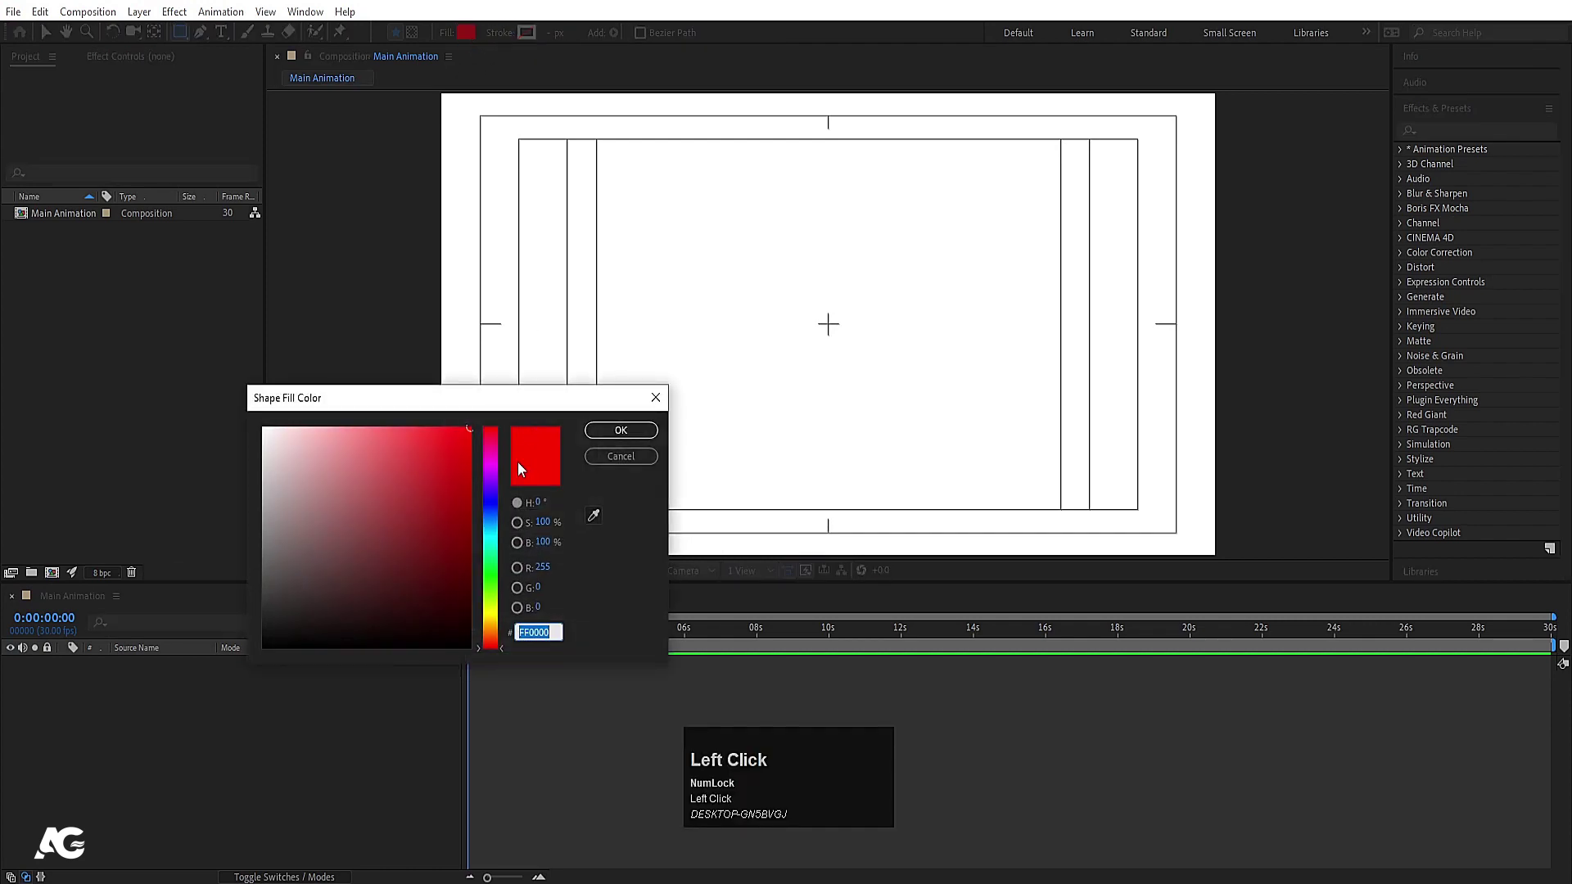
left_click(493, 484)
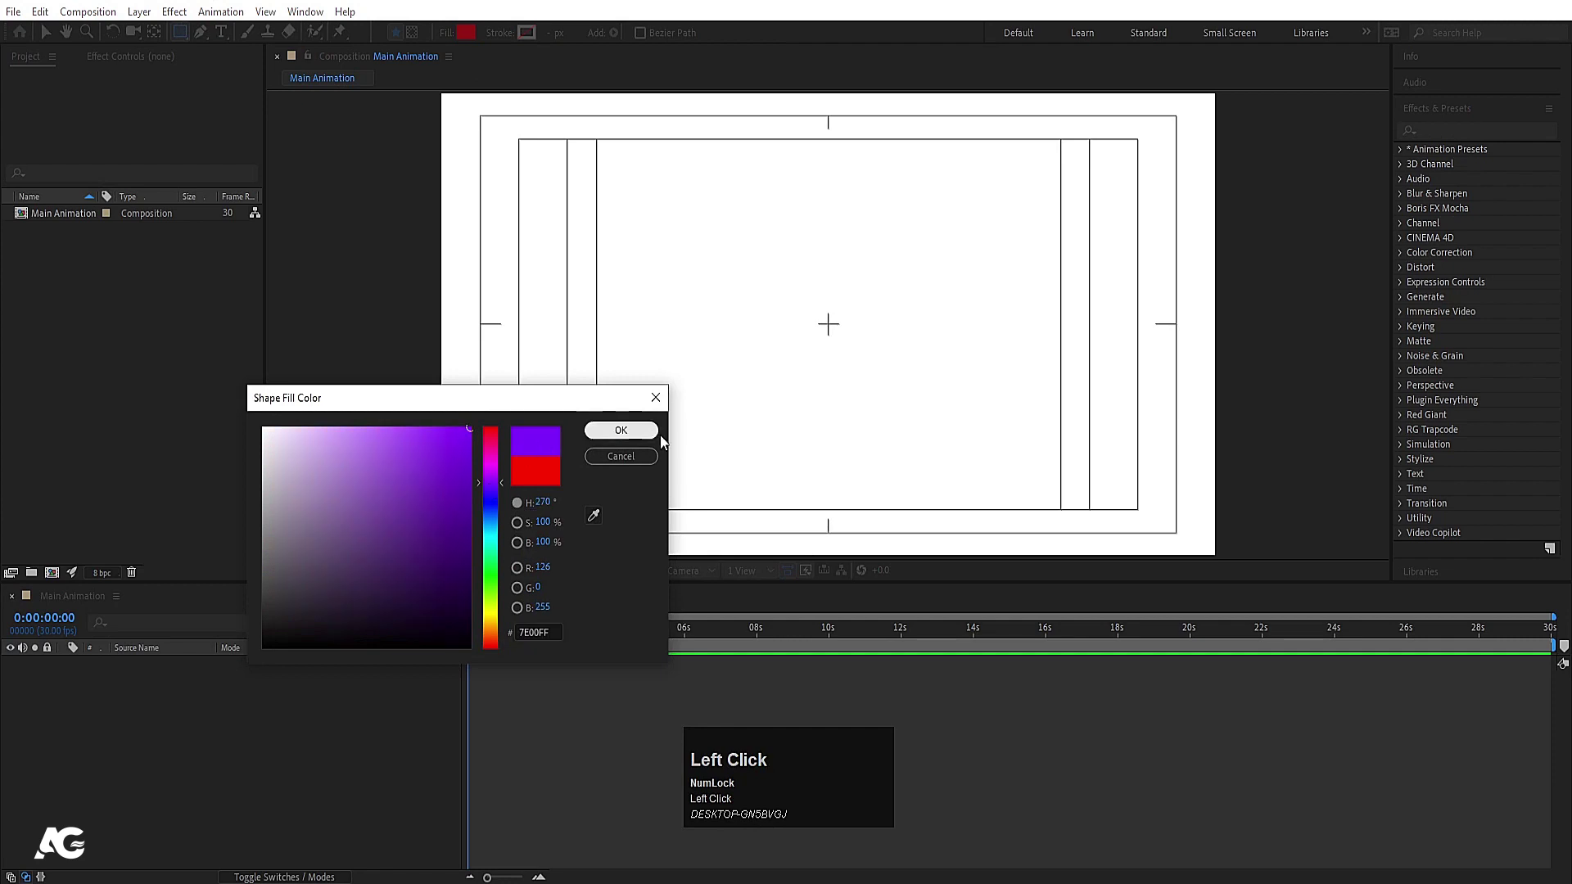
left_click(629, 433)
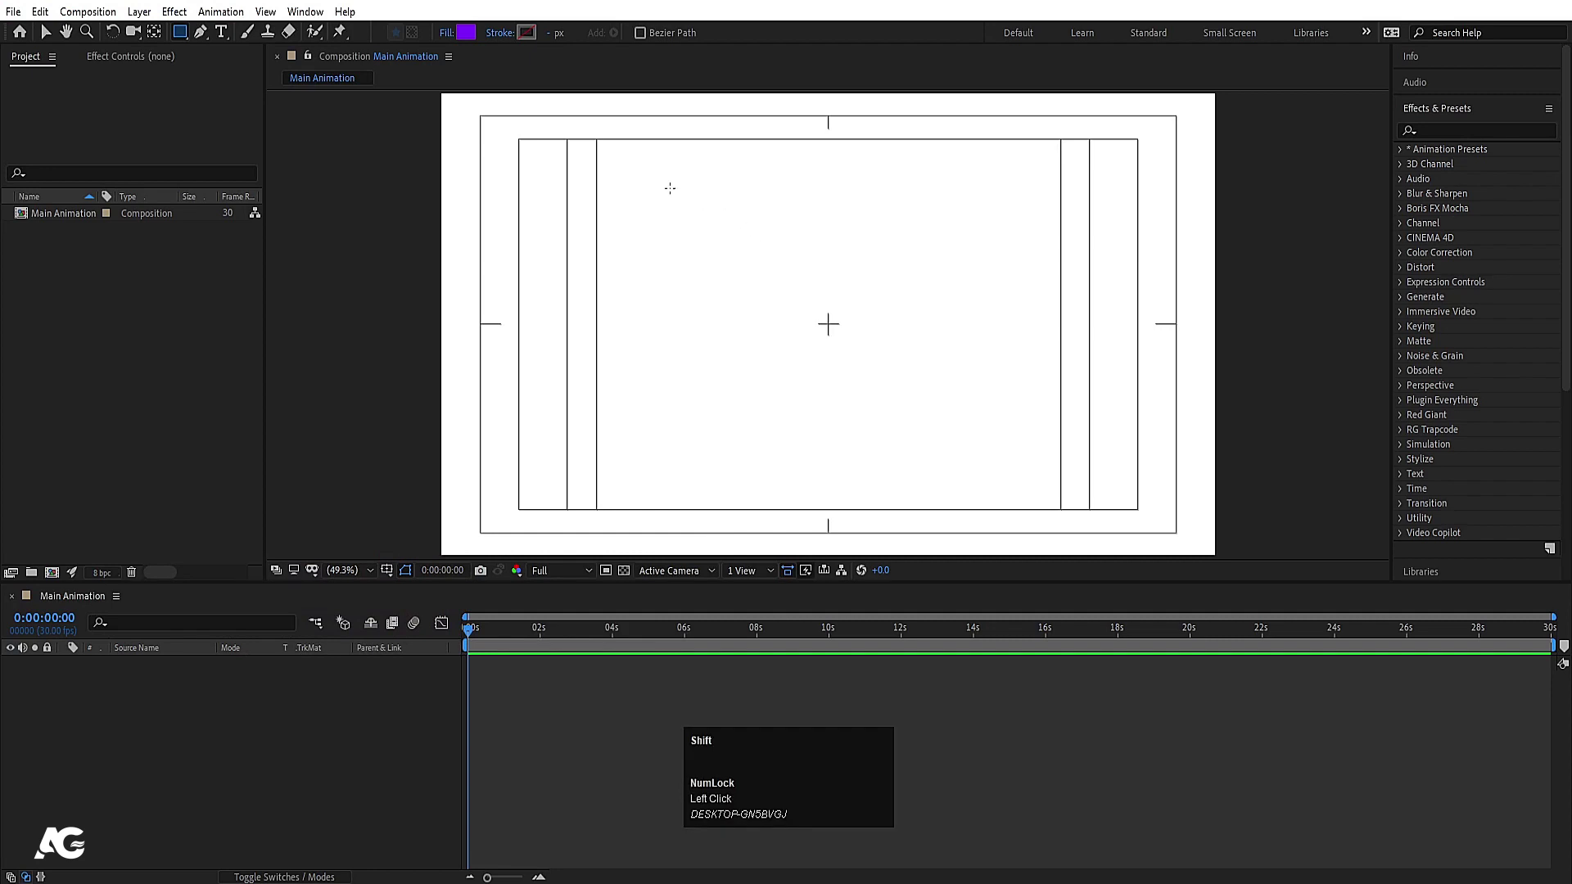
left_click_drag(670, 188, 791, 307)
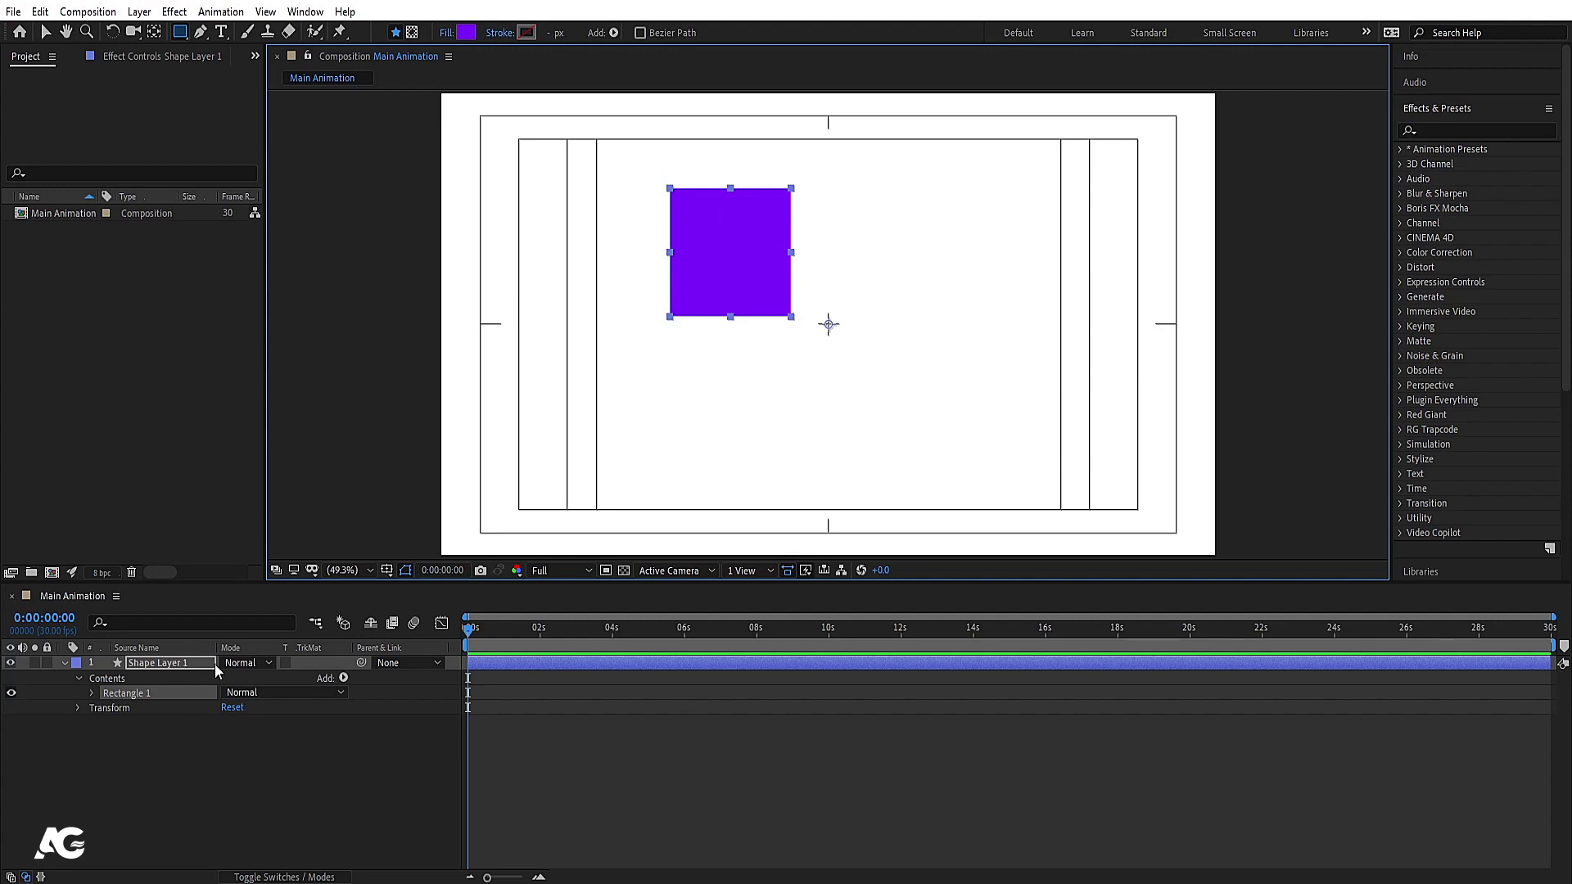
left_click(196, 742)
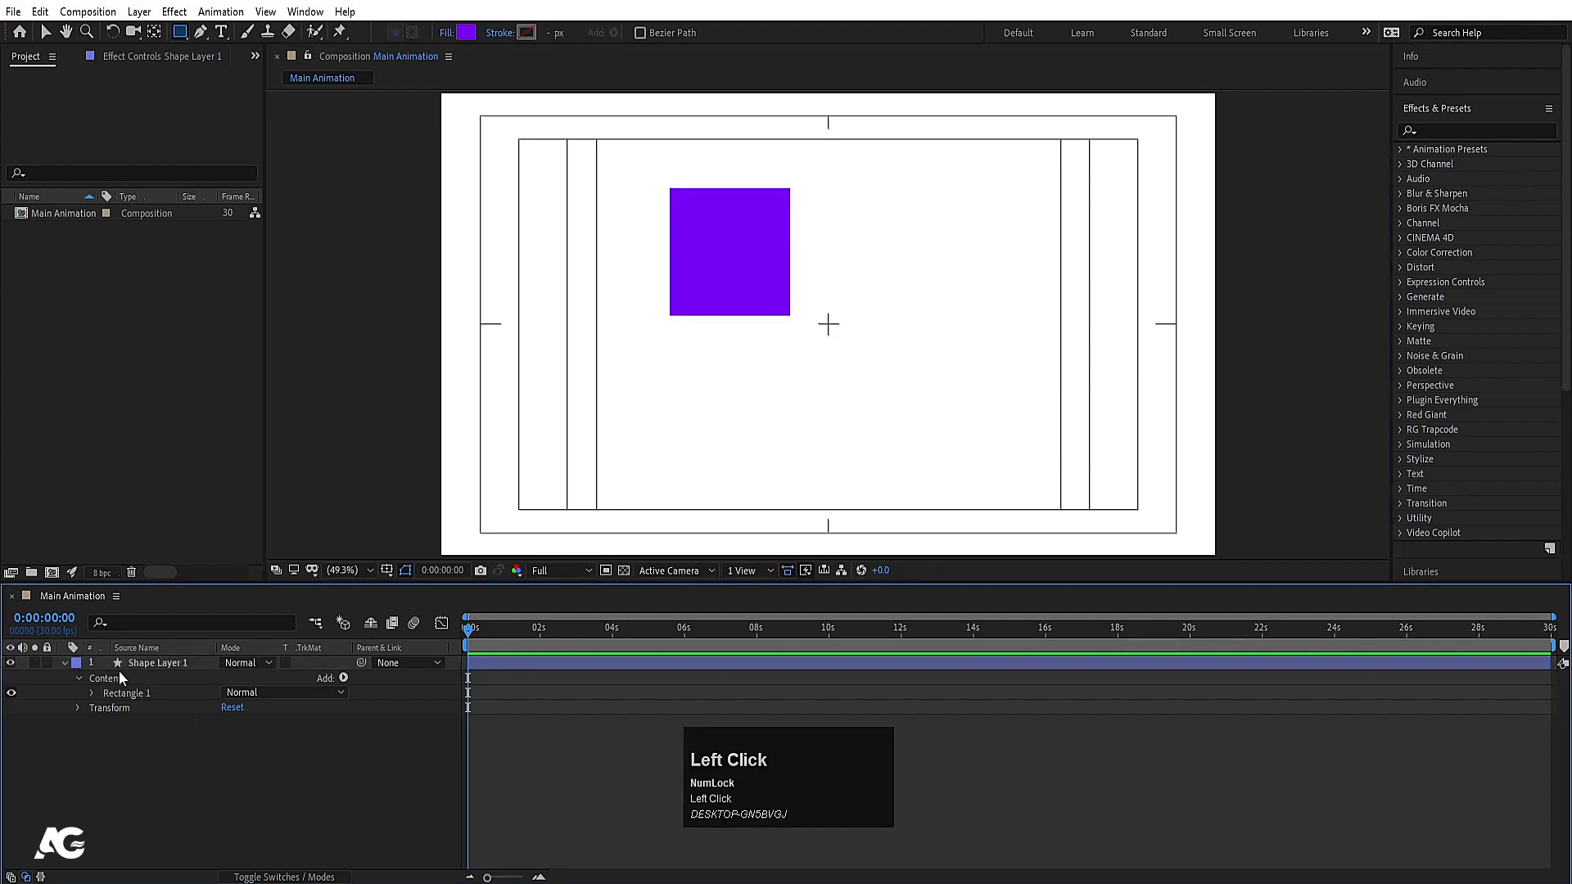
- Add the text MOTION in black just right of the frame's center and collapse the Shape Layer 1 properties in the timeline
left_click(221, 33)
left_click(923, 334)
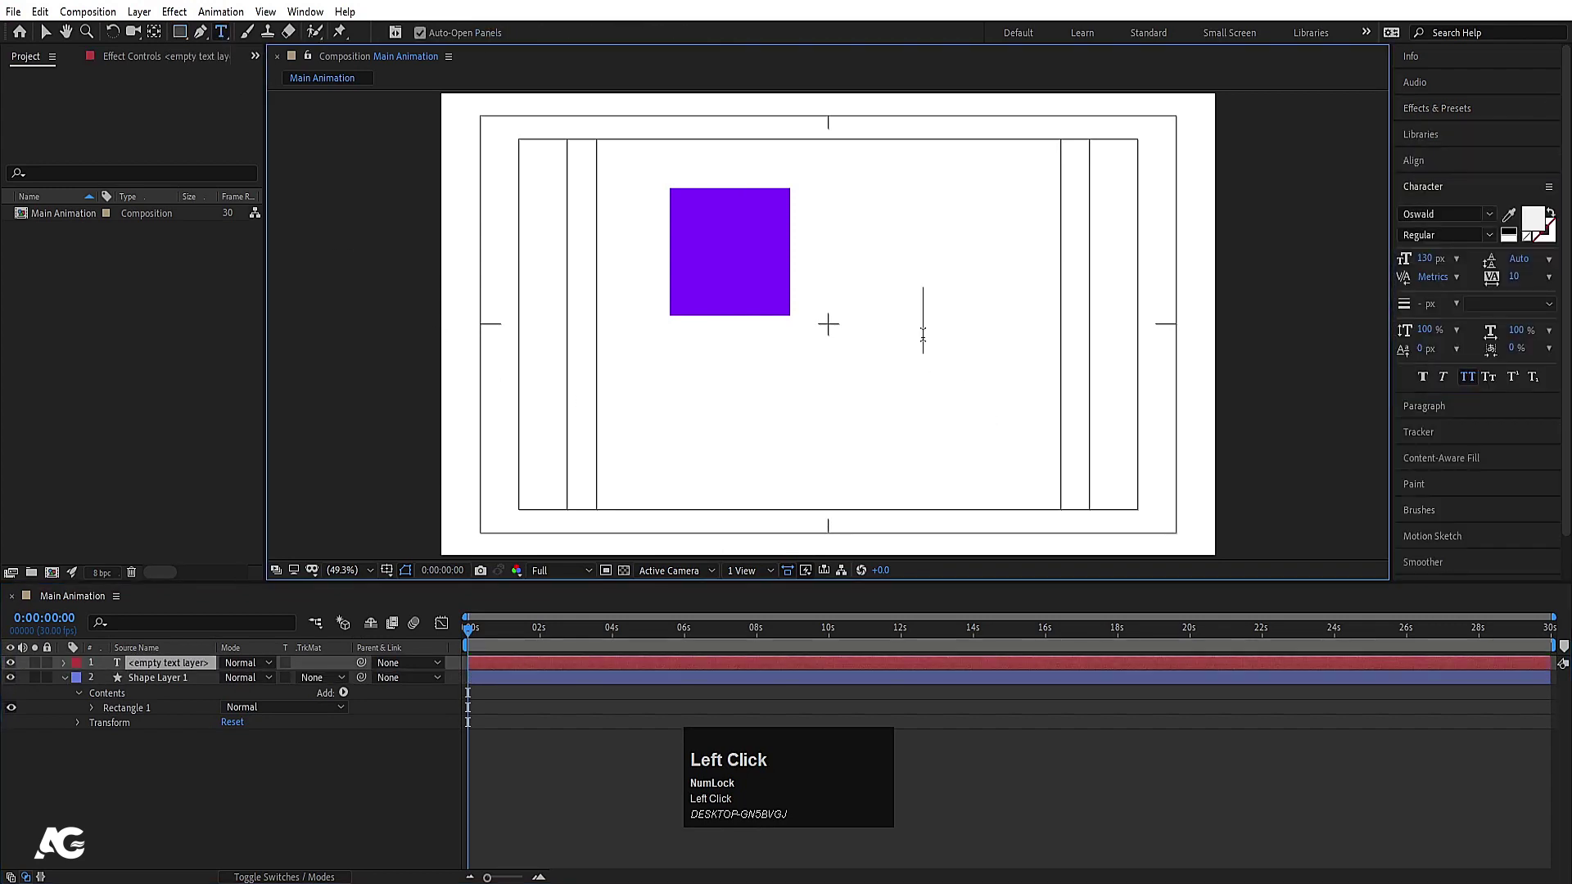
left_click(1509, 235)
key("shift")
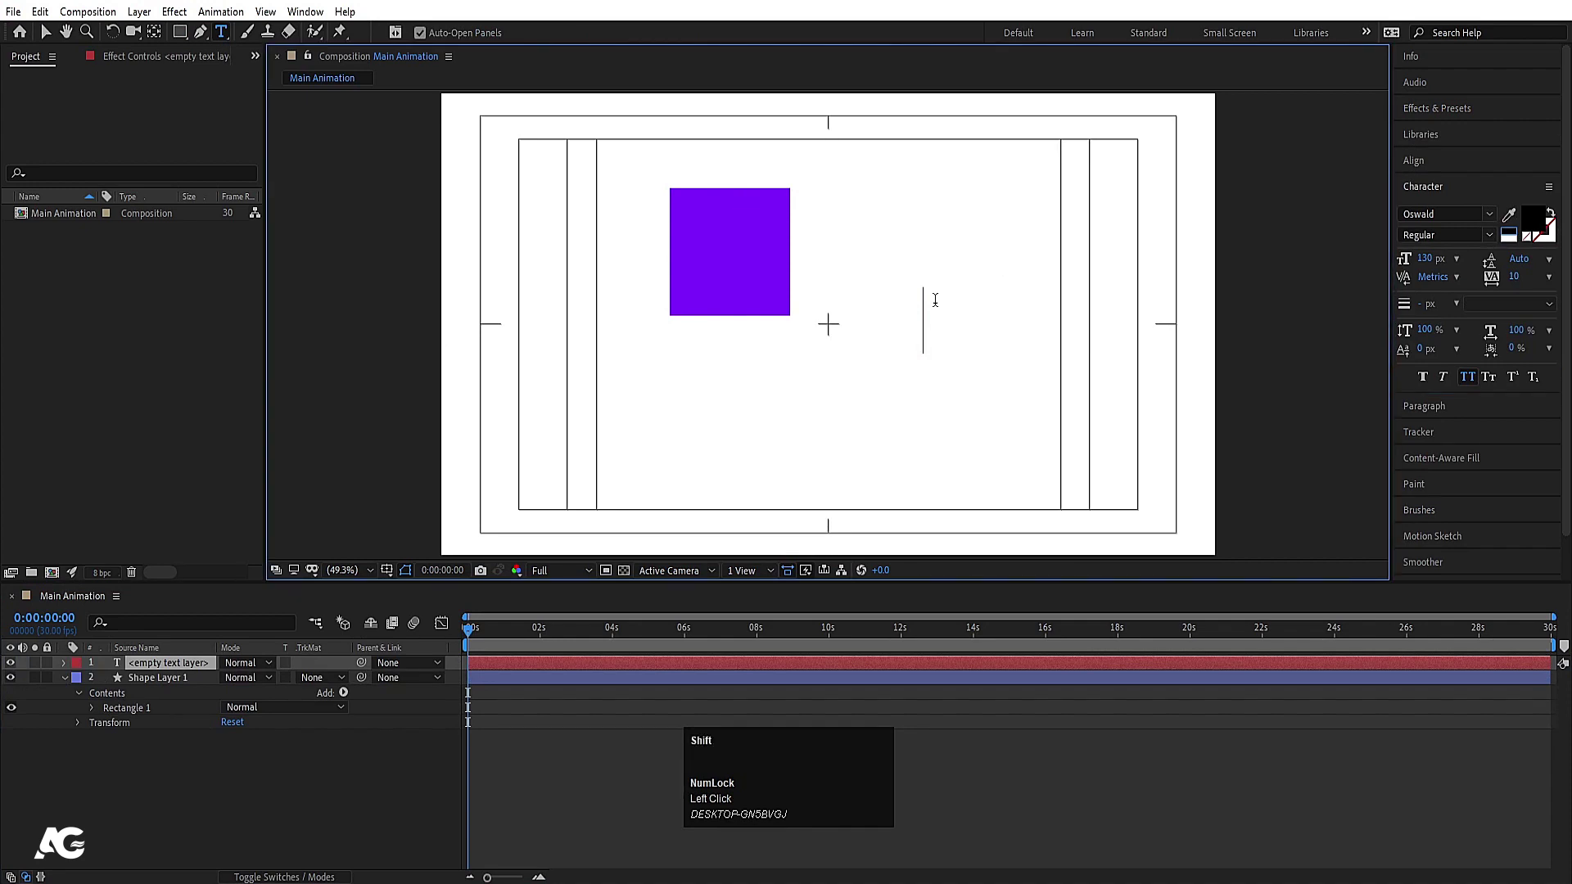
type("MOTION")
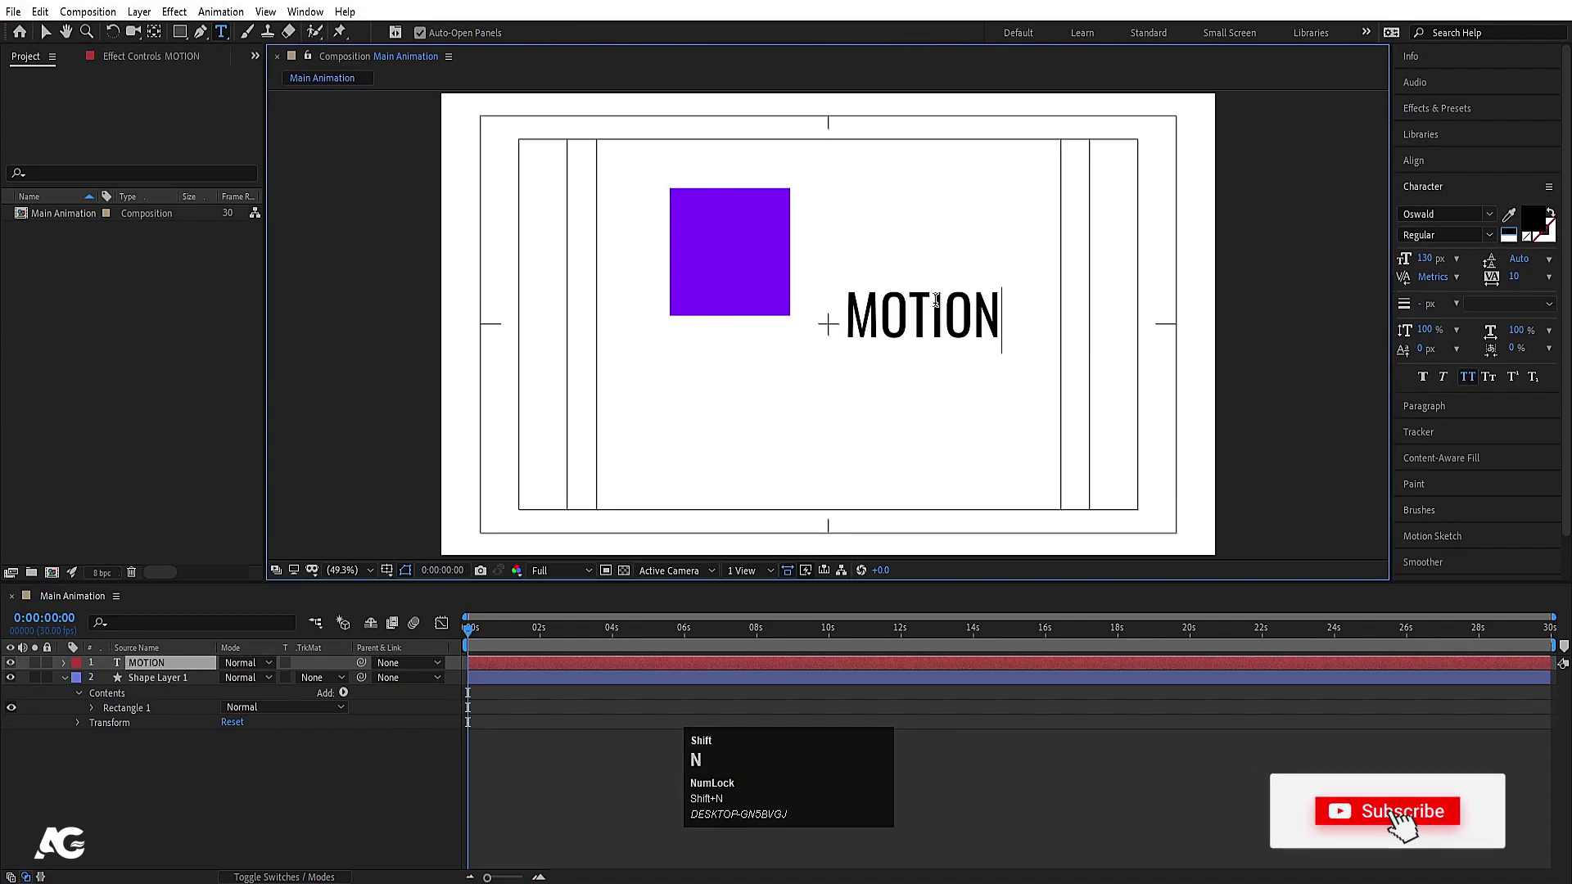
left_click(259, 778)
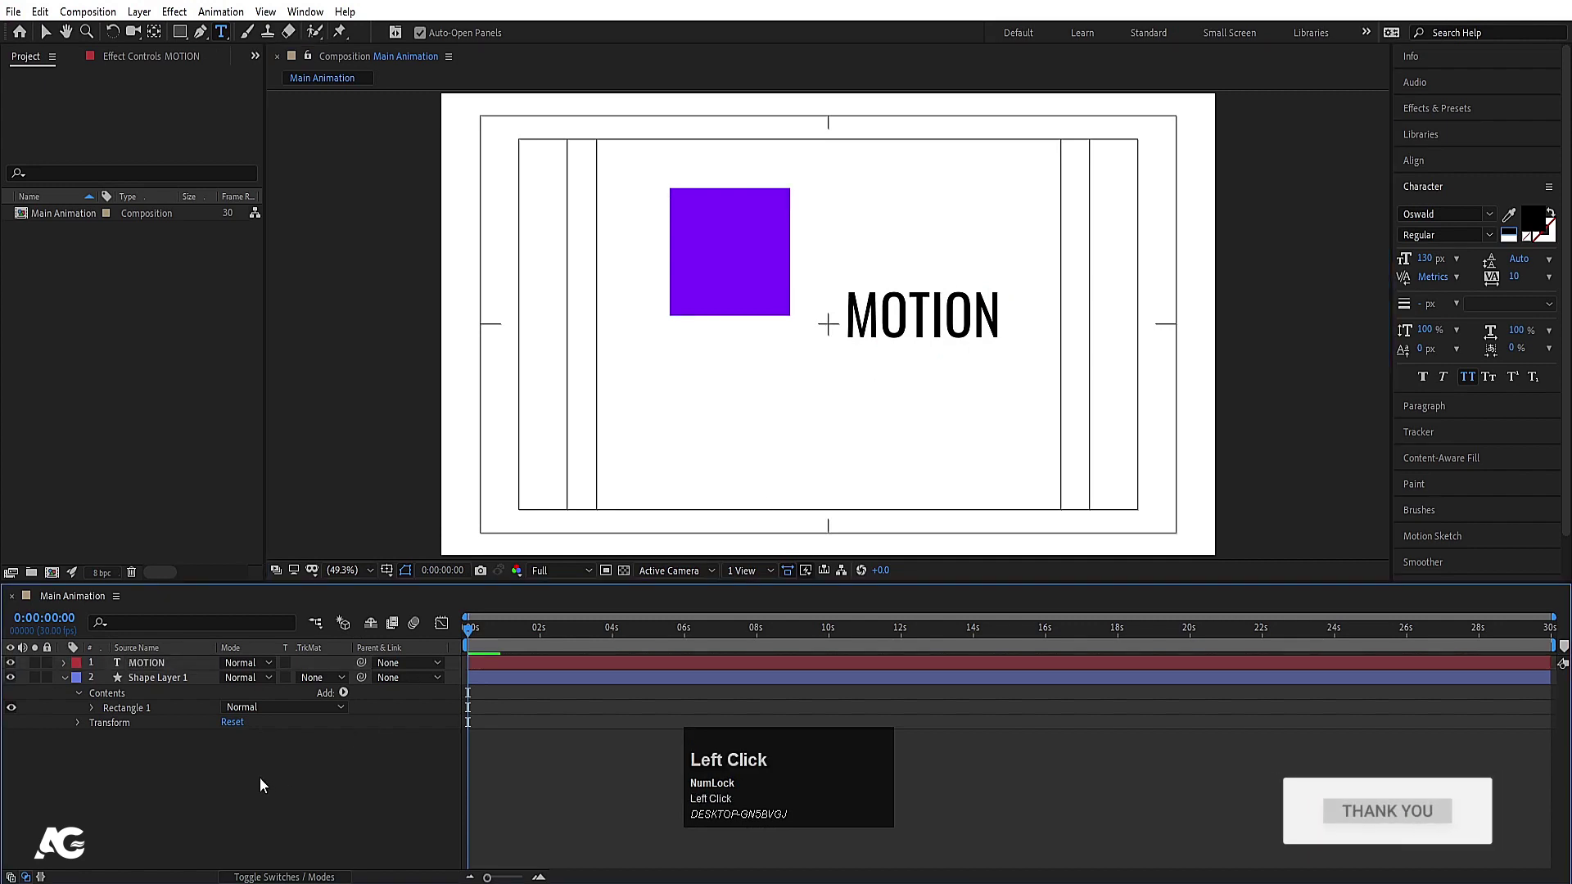
left_click(131, 665)
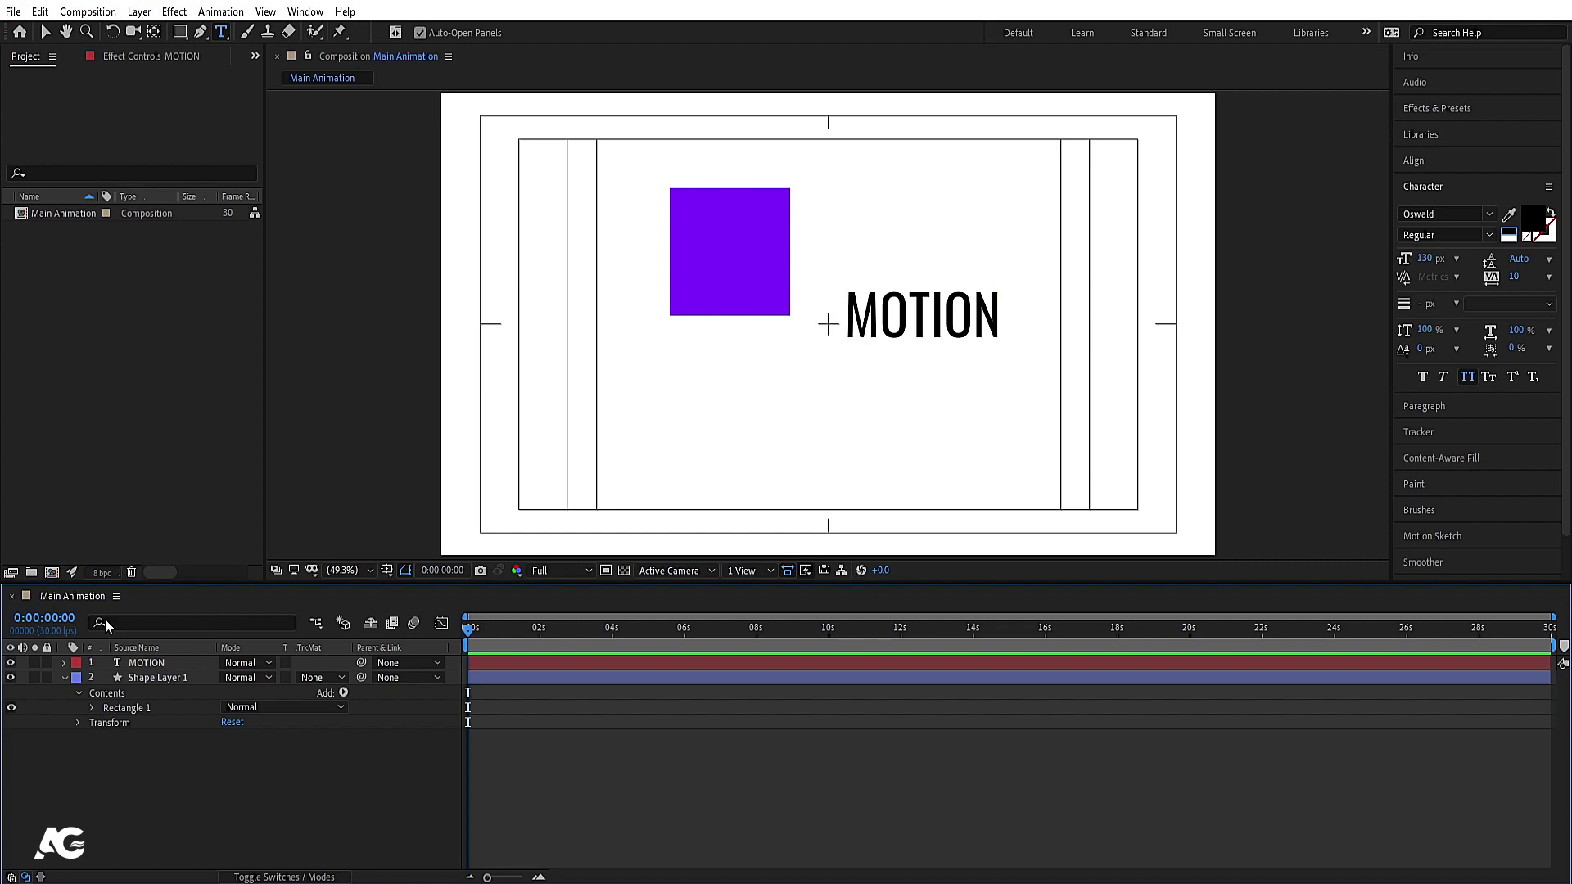
left_click(64, 677)
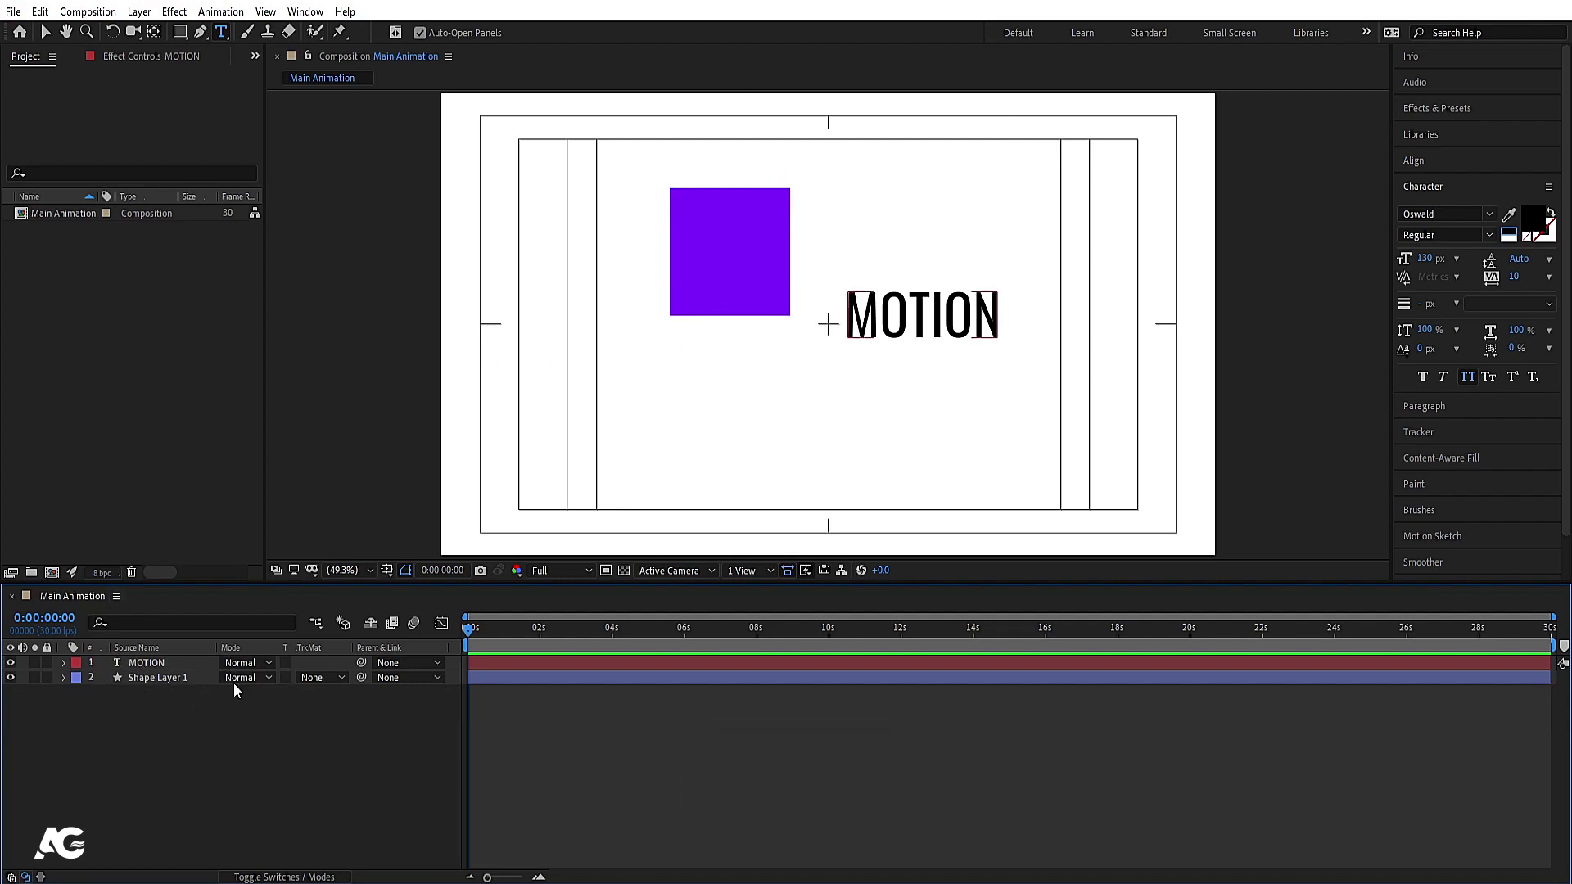
- Shift the MOTION text layer slightly forward in time so it starts after 0:00:00:00, and preview the composition
left_click(263, 752)
left_click(147, 664)
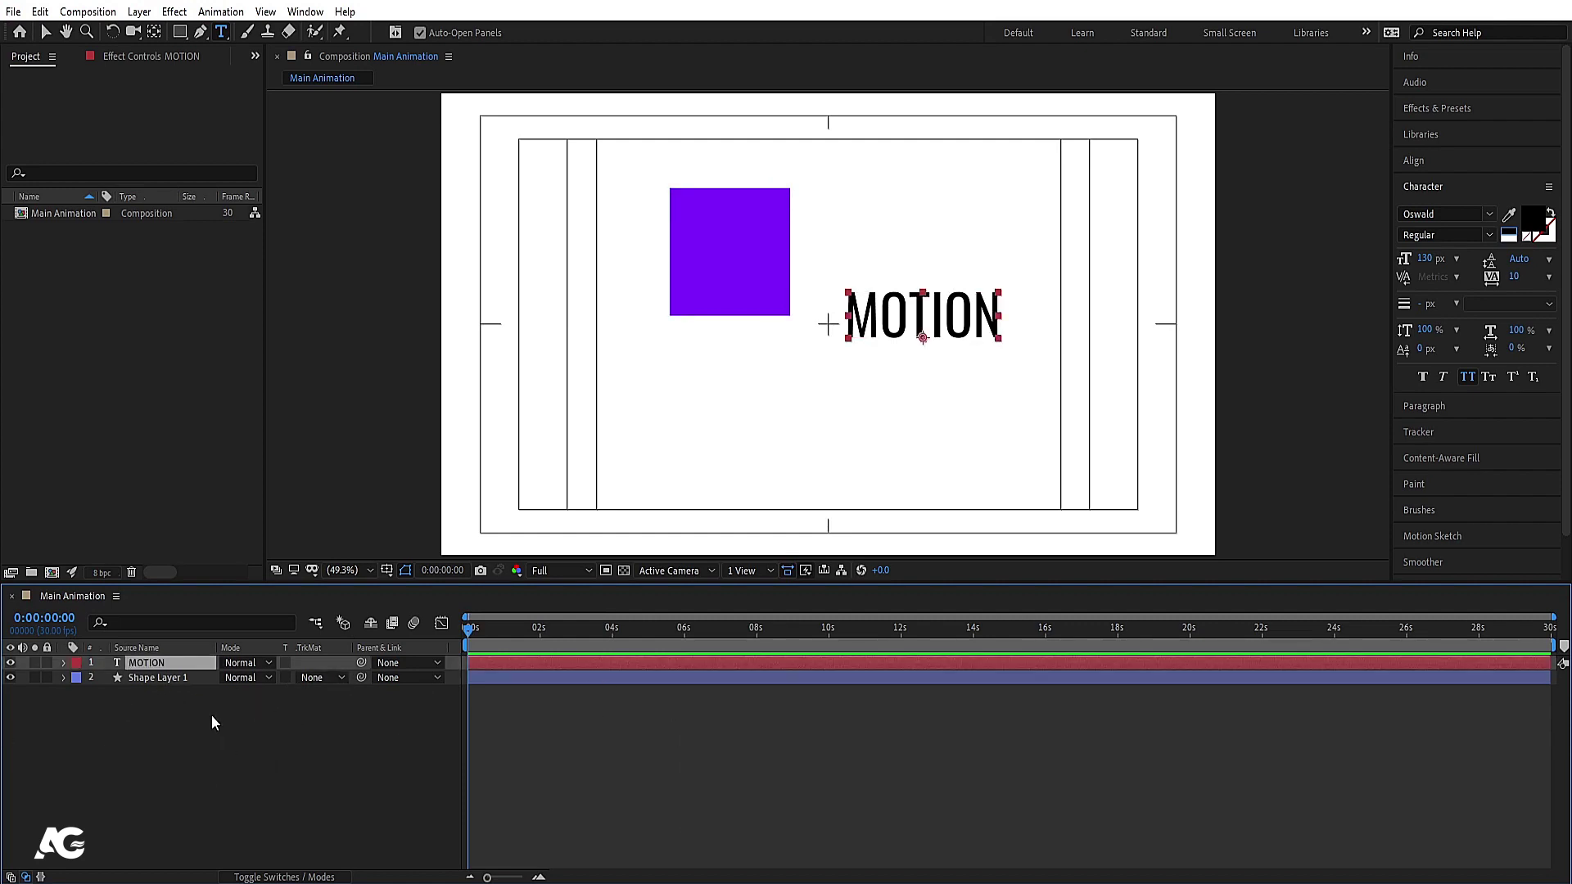
left_click(140, 681)
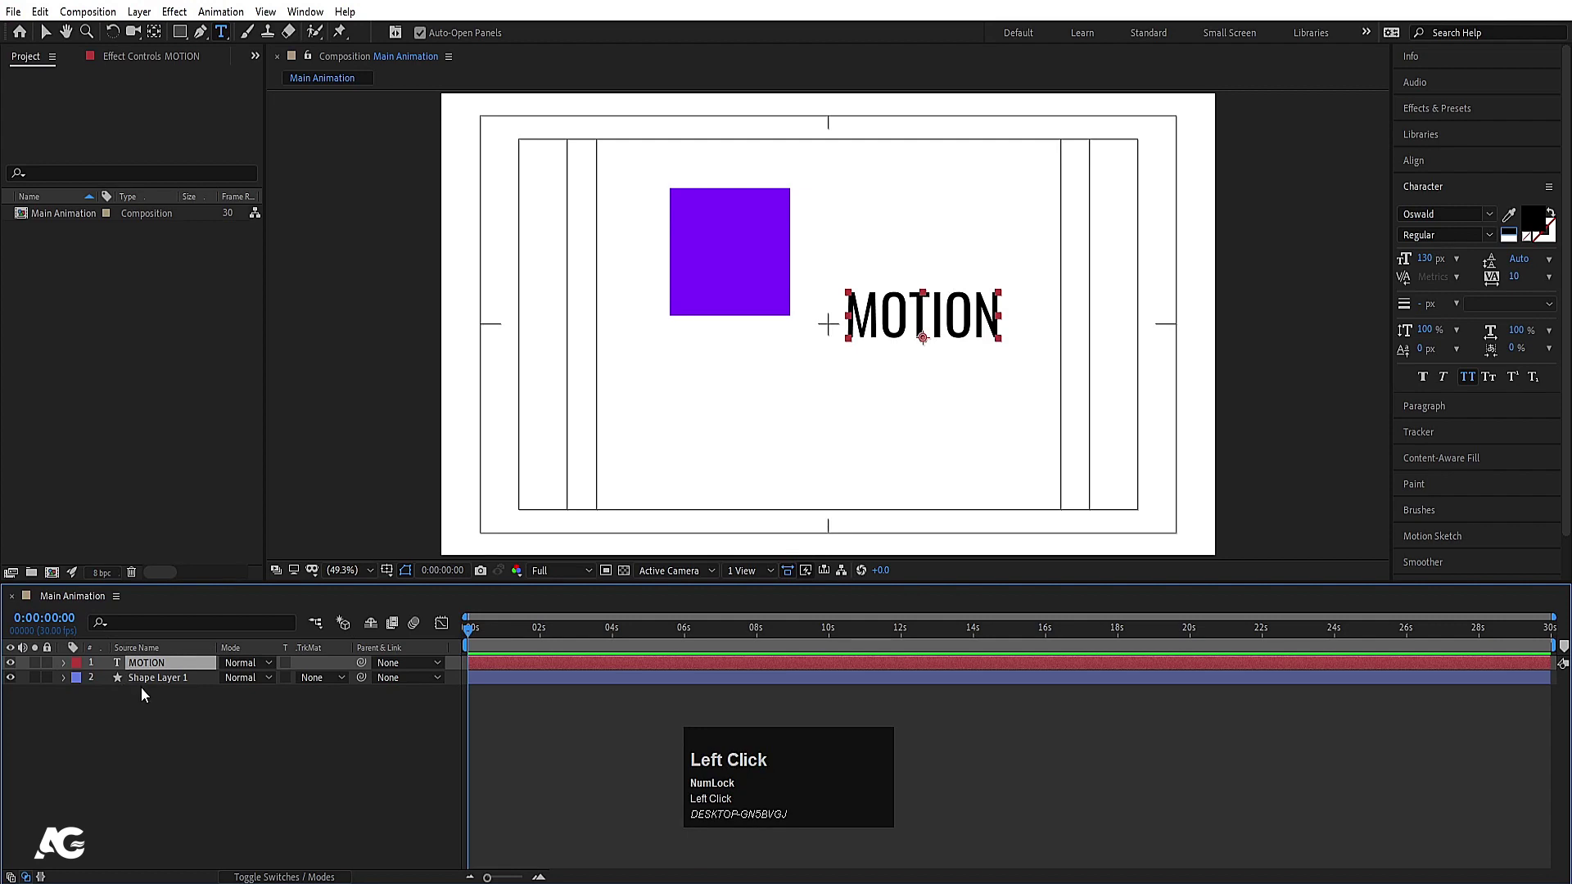
left_click(521, 630)
left_click(581, 665)
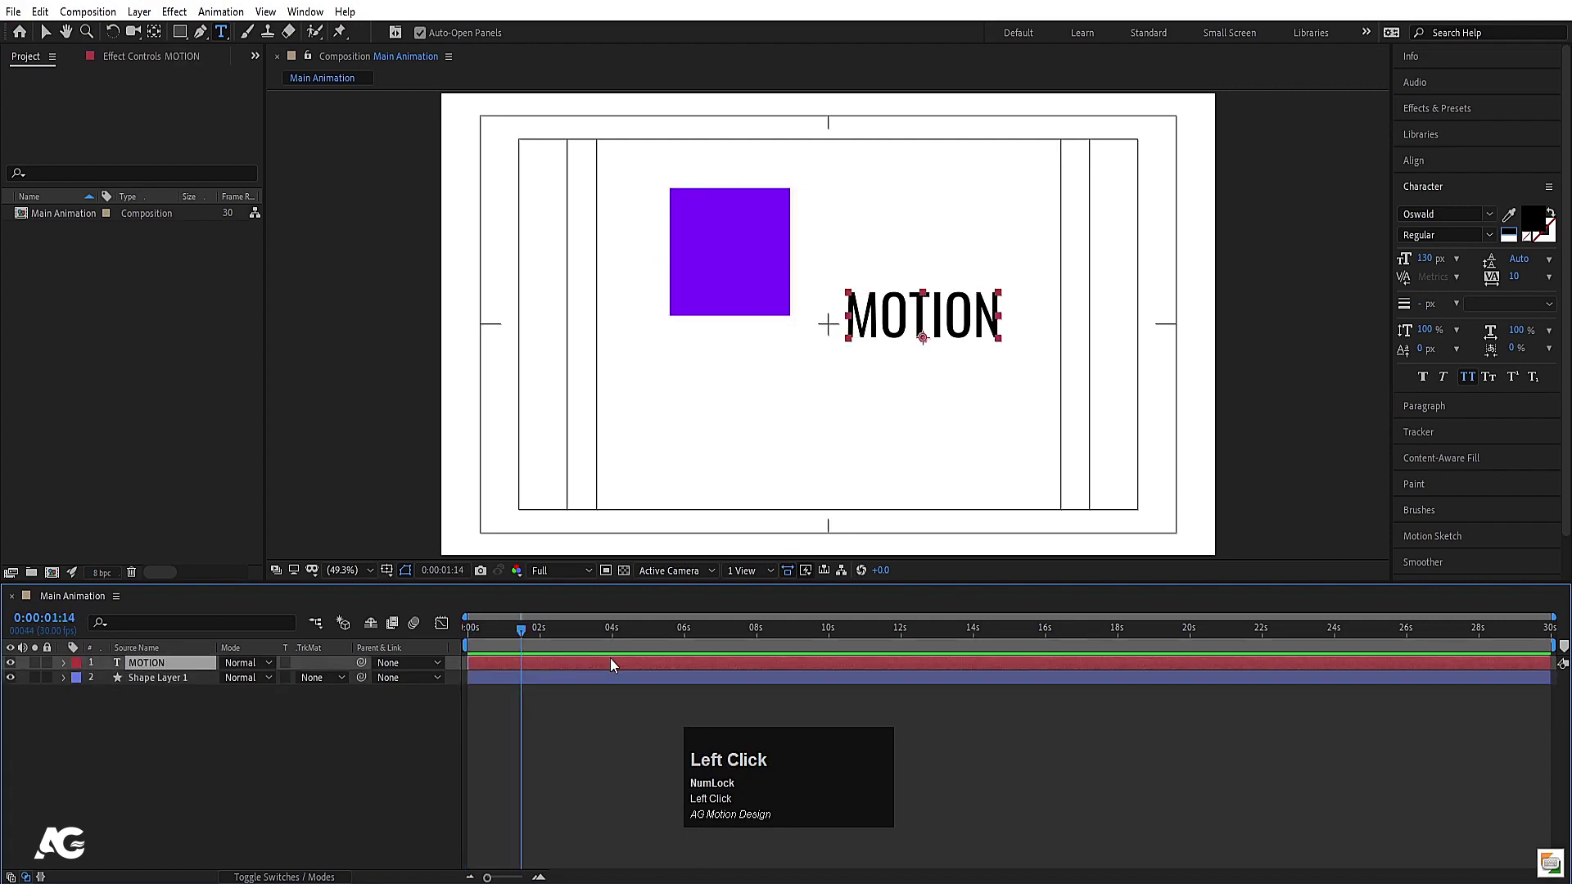
left_click_drag(502, 665, 469, 627)
left_click_drag(635, 665, 512, 655)
key("space")
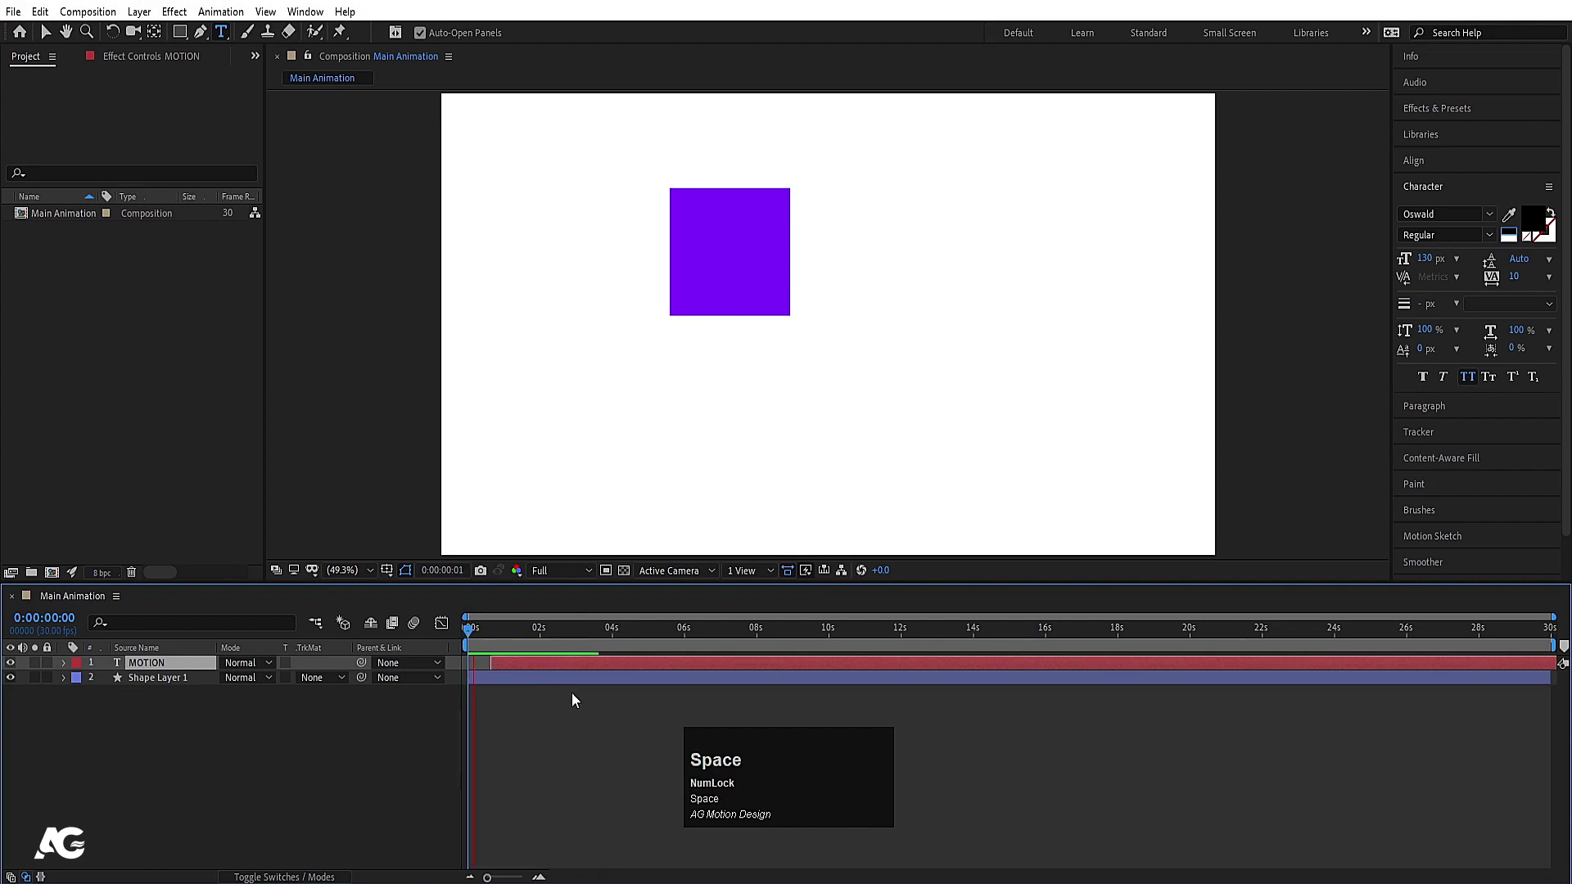
key("apostrophe")
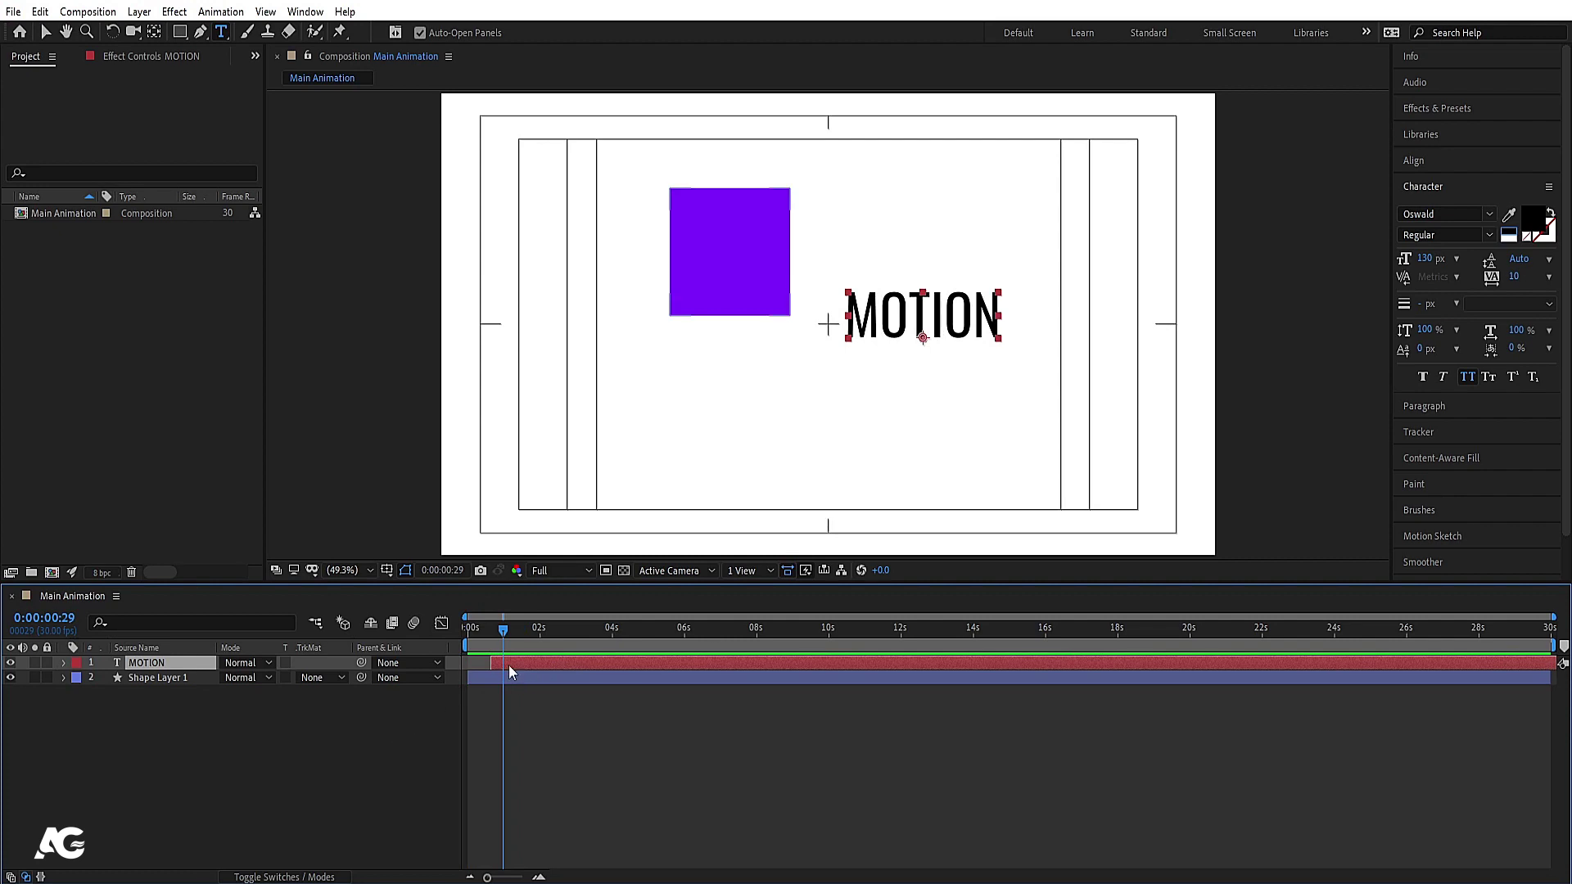
- Return the current time indicator to 0:00:00:00 and move the MOTION layer's start to that time
left_click(468, 629)
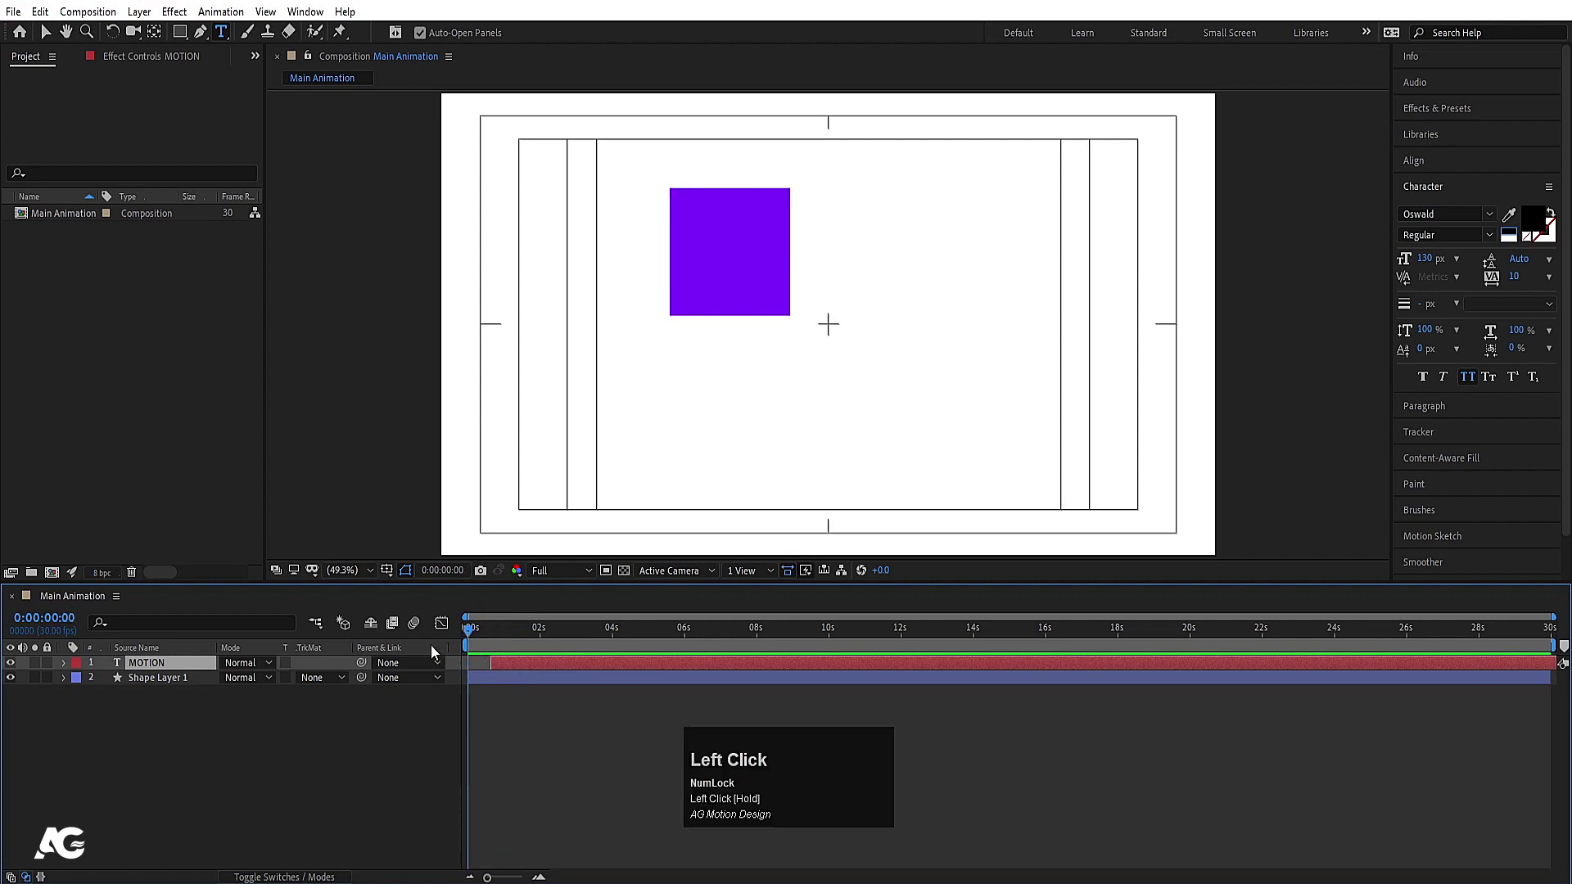
key("bracketleft")
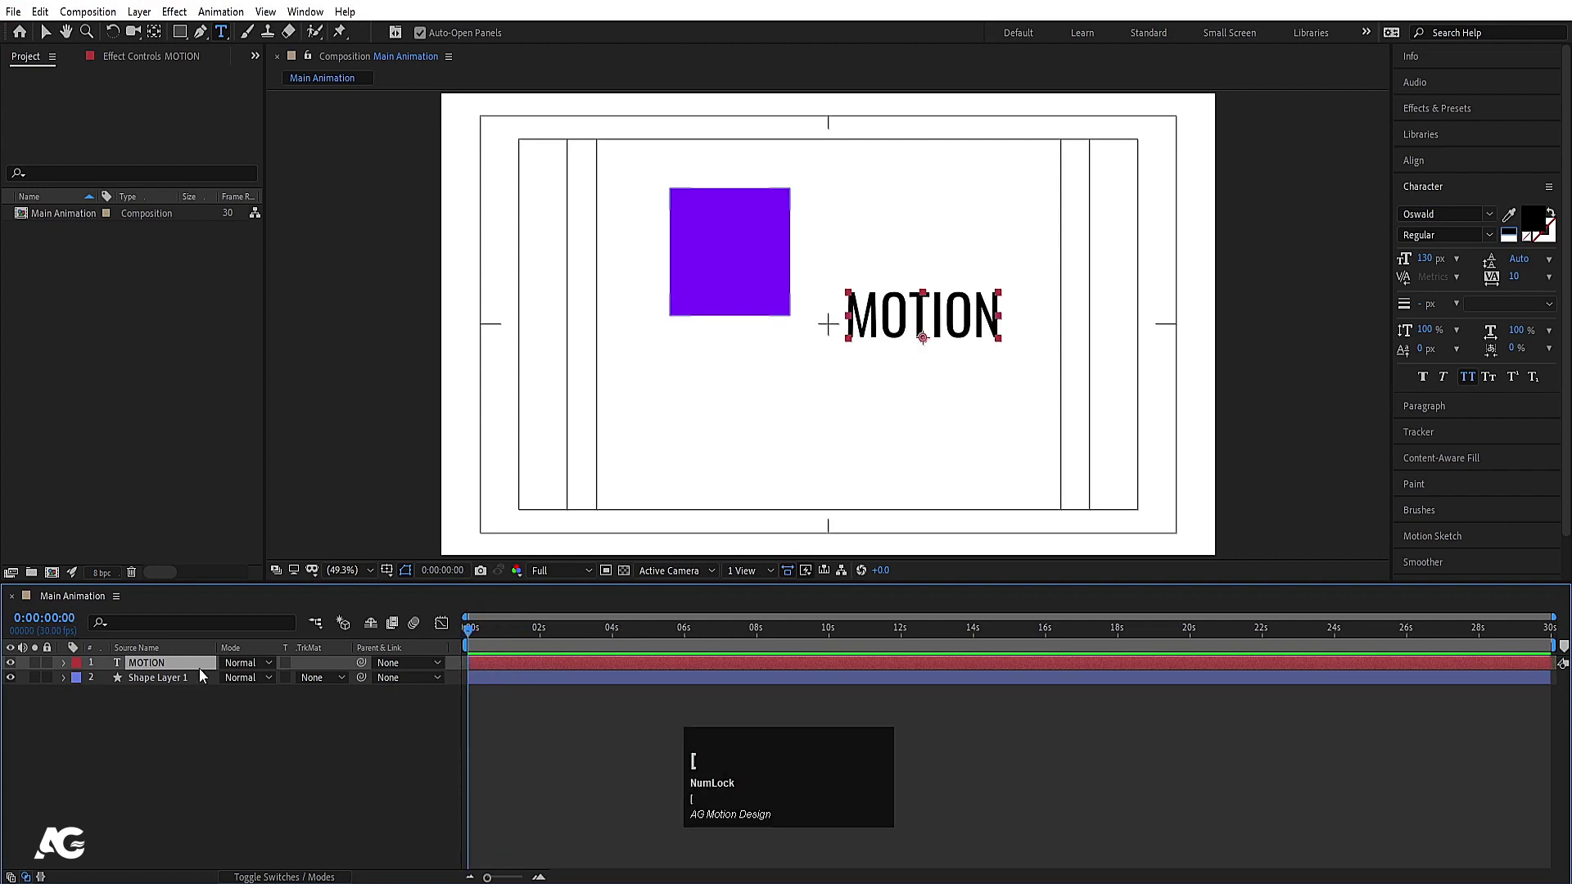
left_click(160, 793)
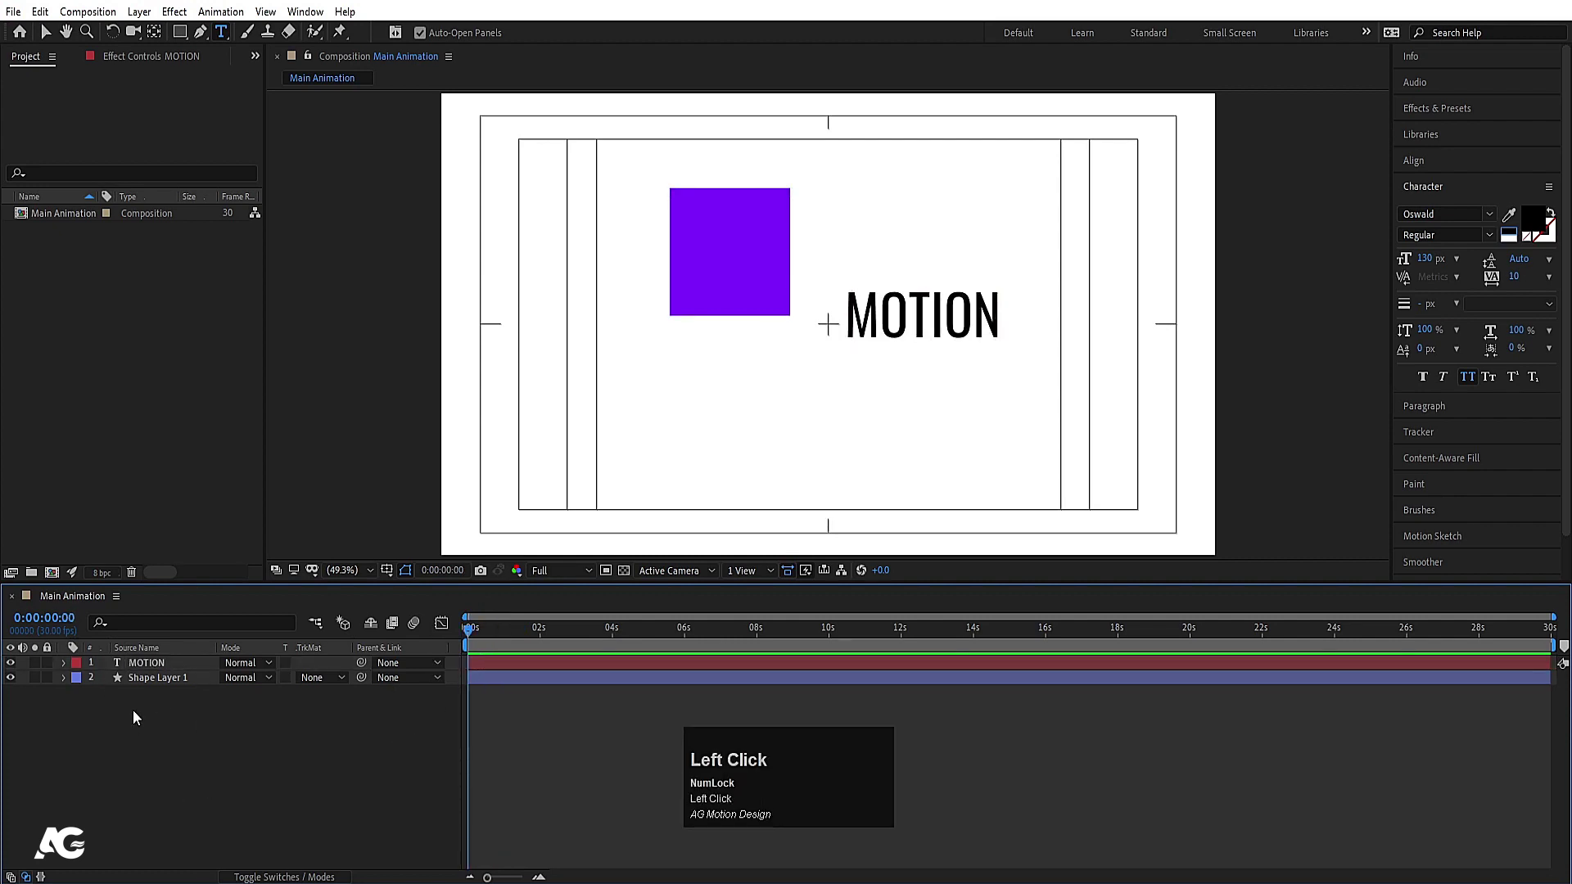
- Delete the MOTION text layer and the square's Shape Layer 1 from the composition
left_click(126, 676)
left_click(135, 665)
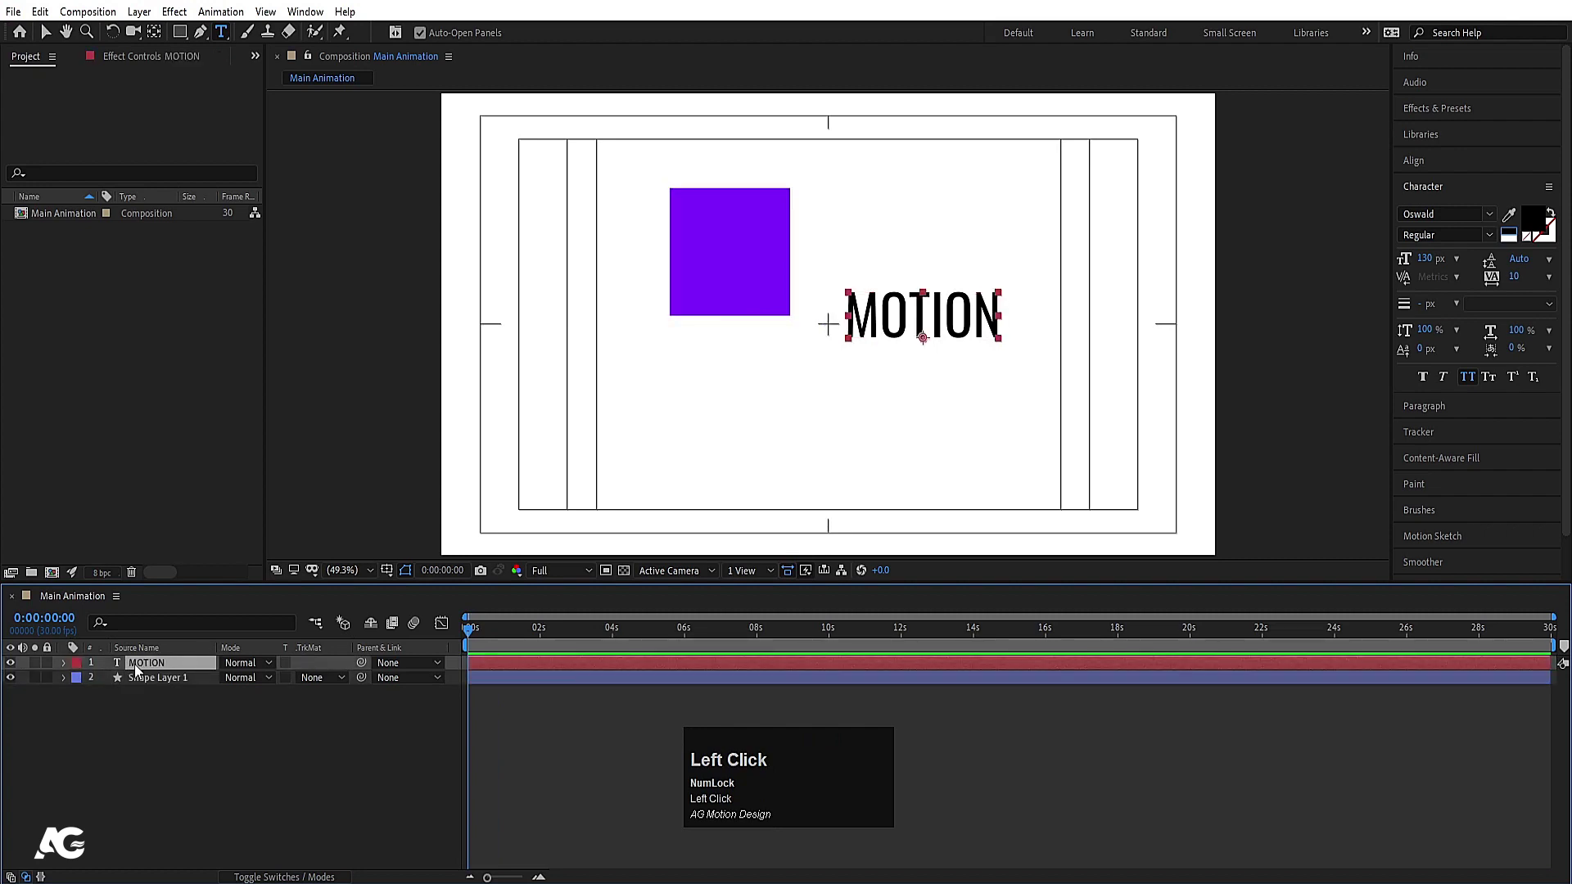
key("Delete")
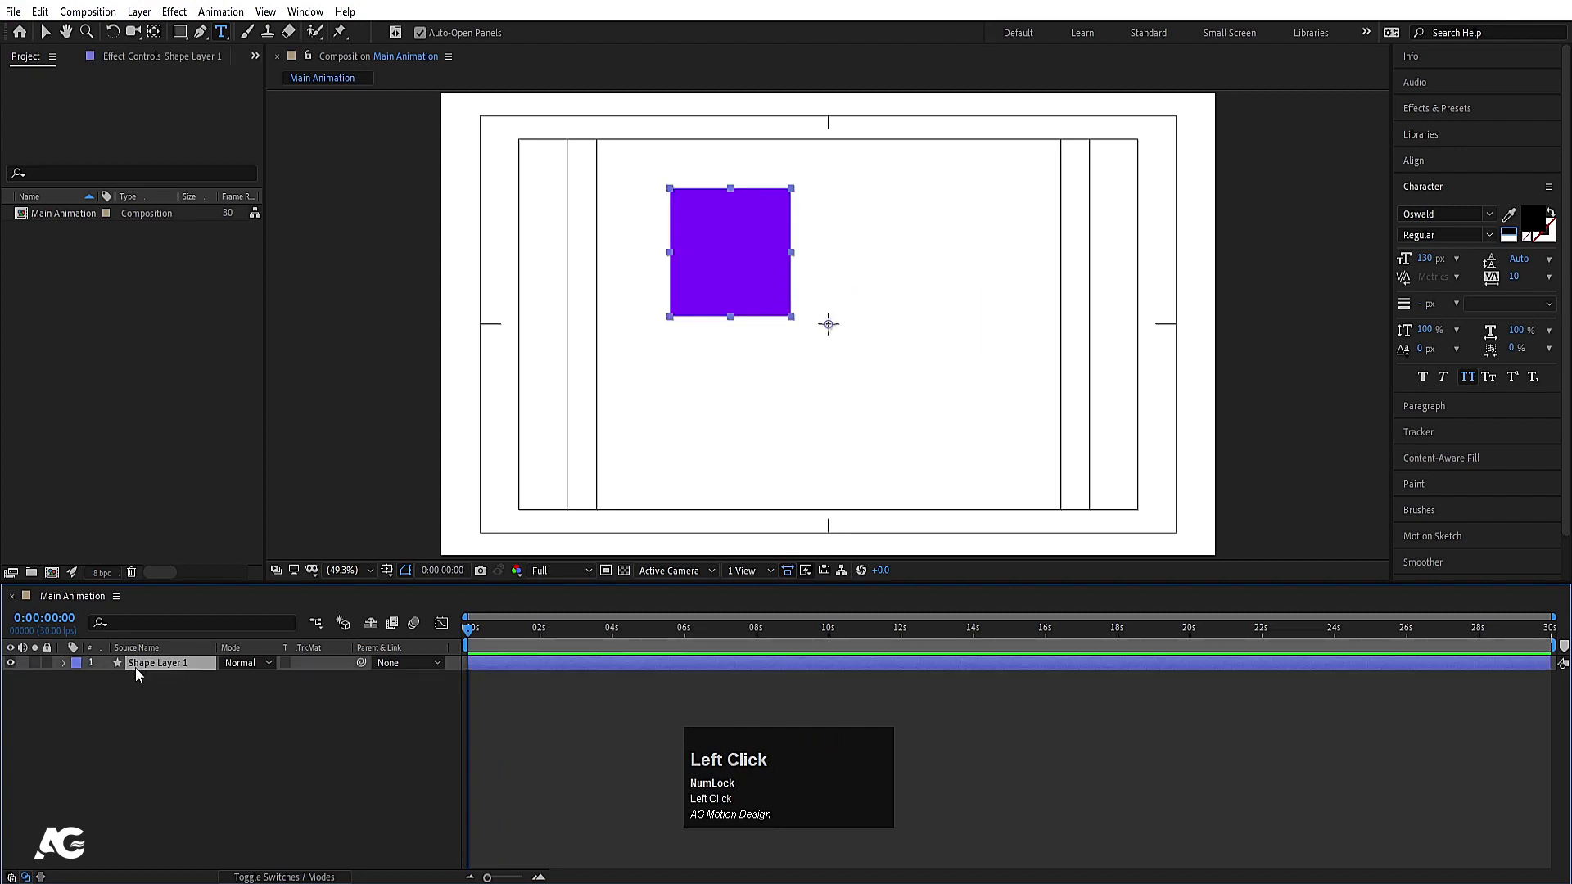
key("Delete")
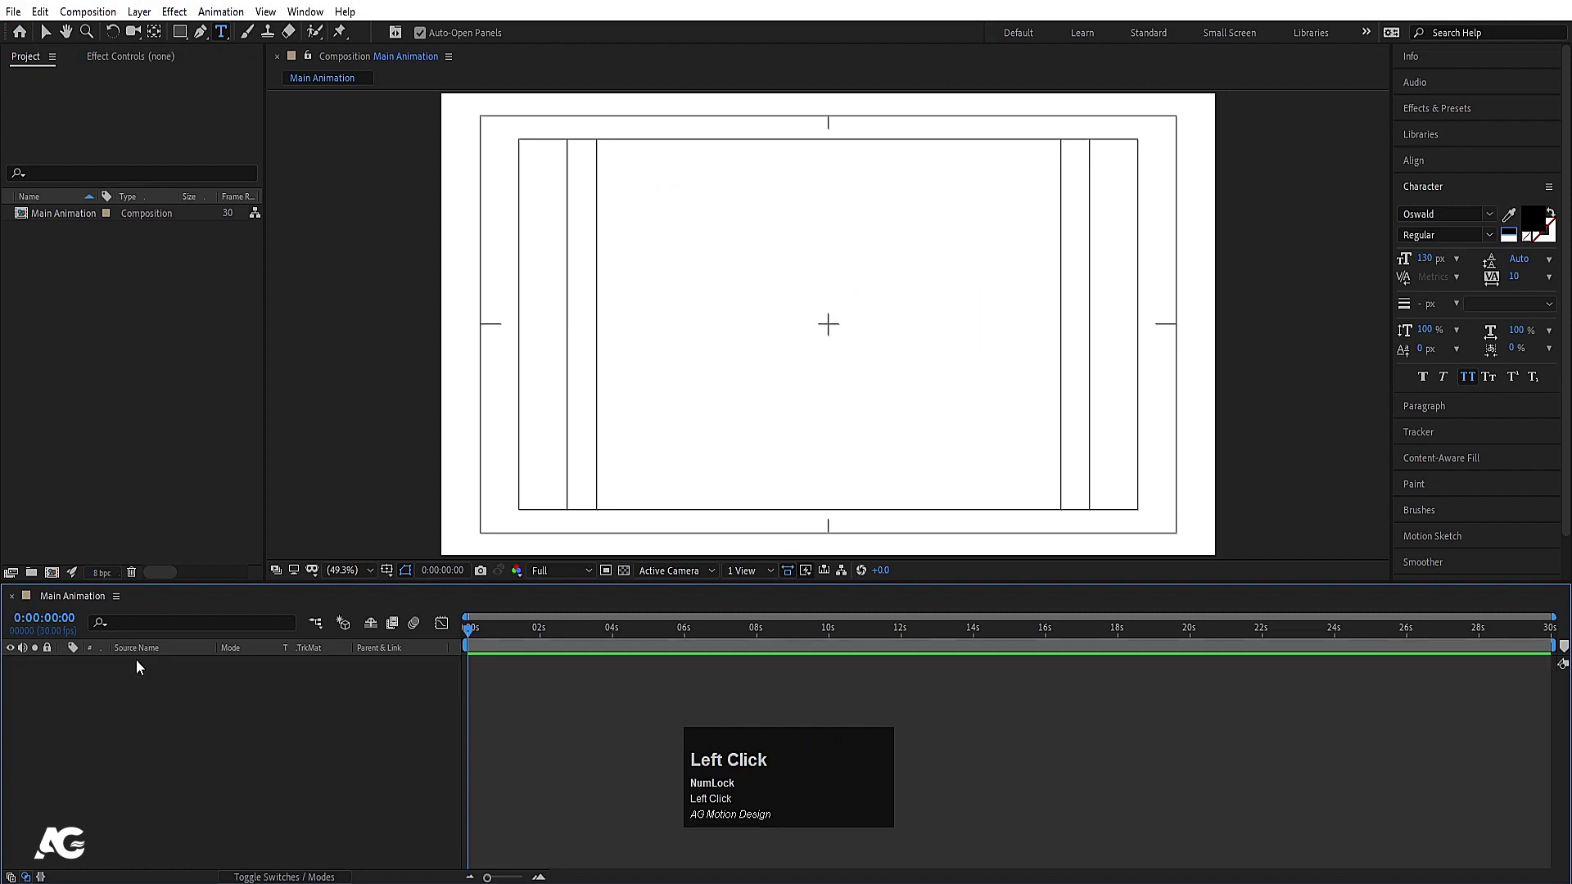
- Draw a purple circle with the Ellipse tool above and left of the frame's center
left_click(184, 33)
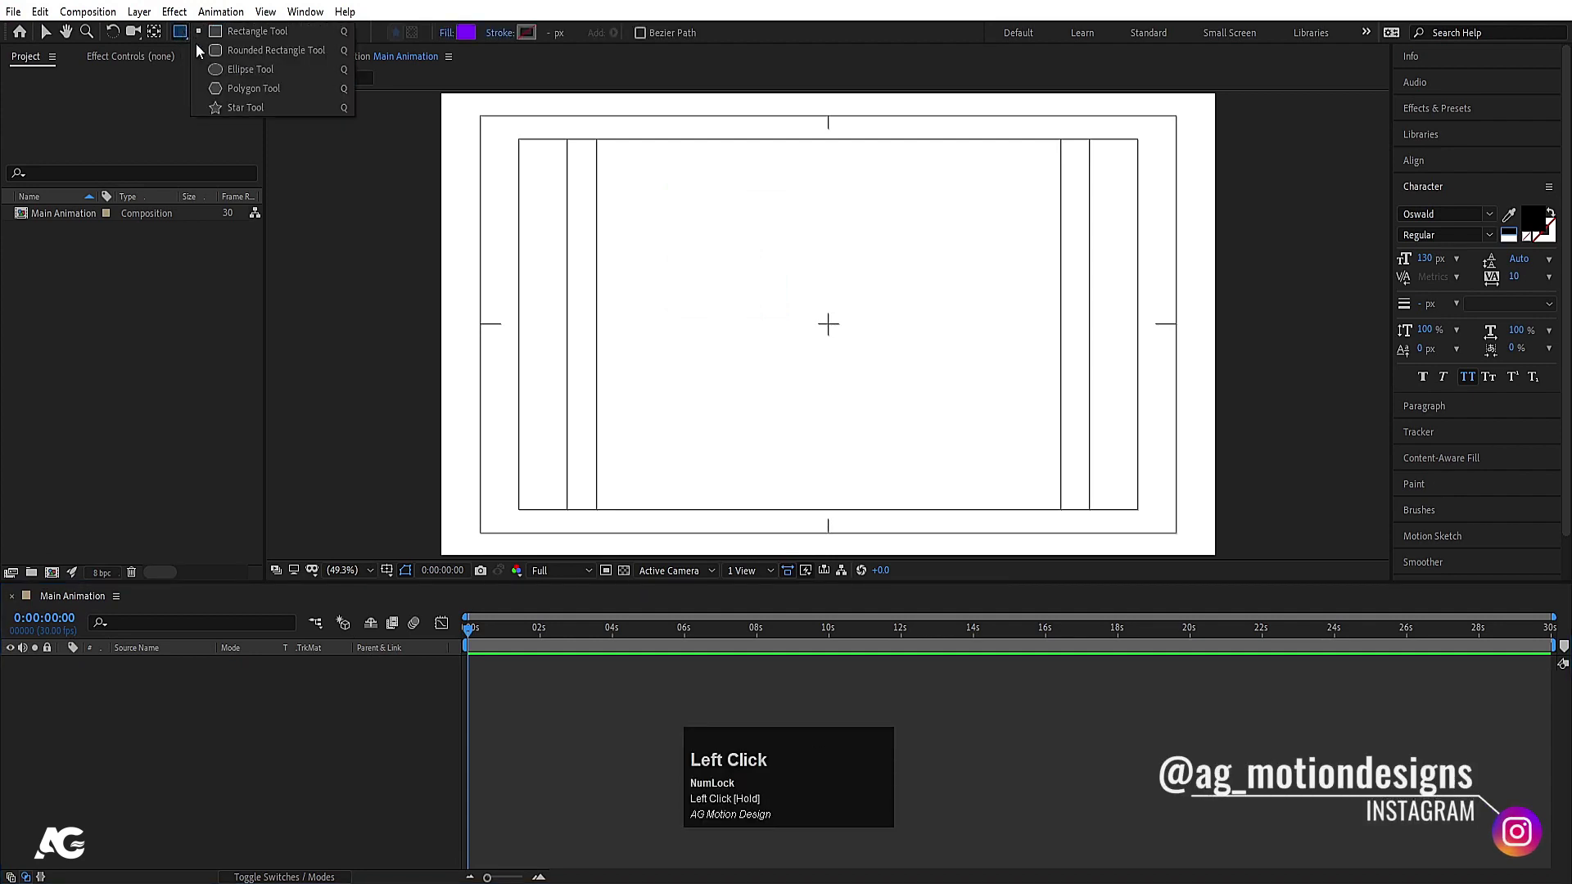
left_click(245, 70)
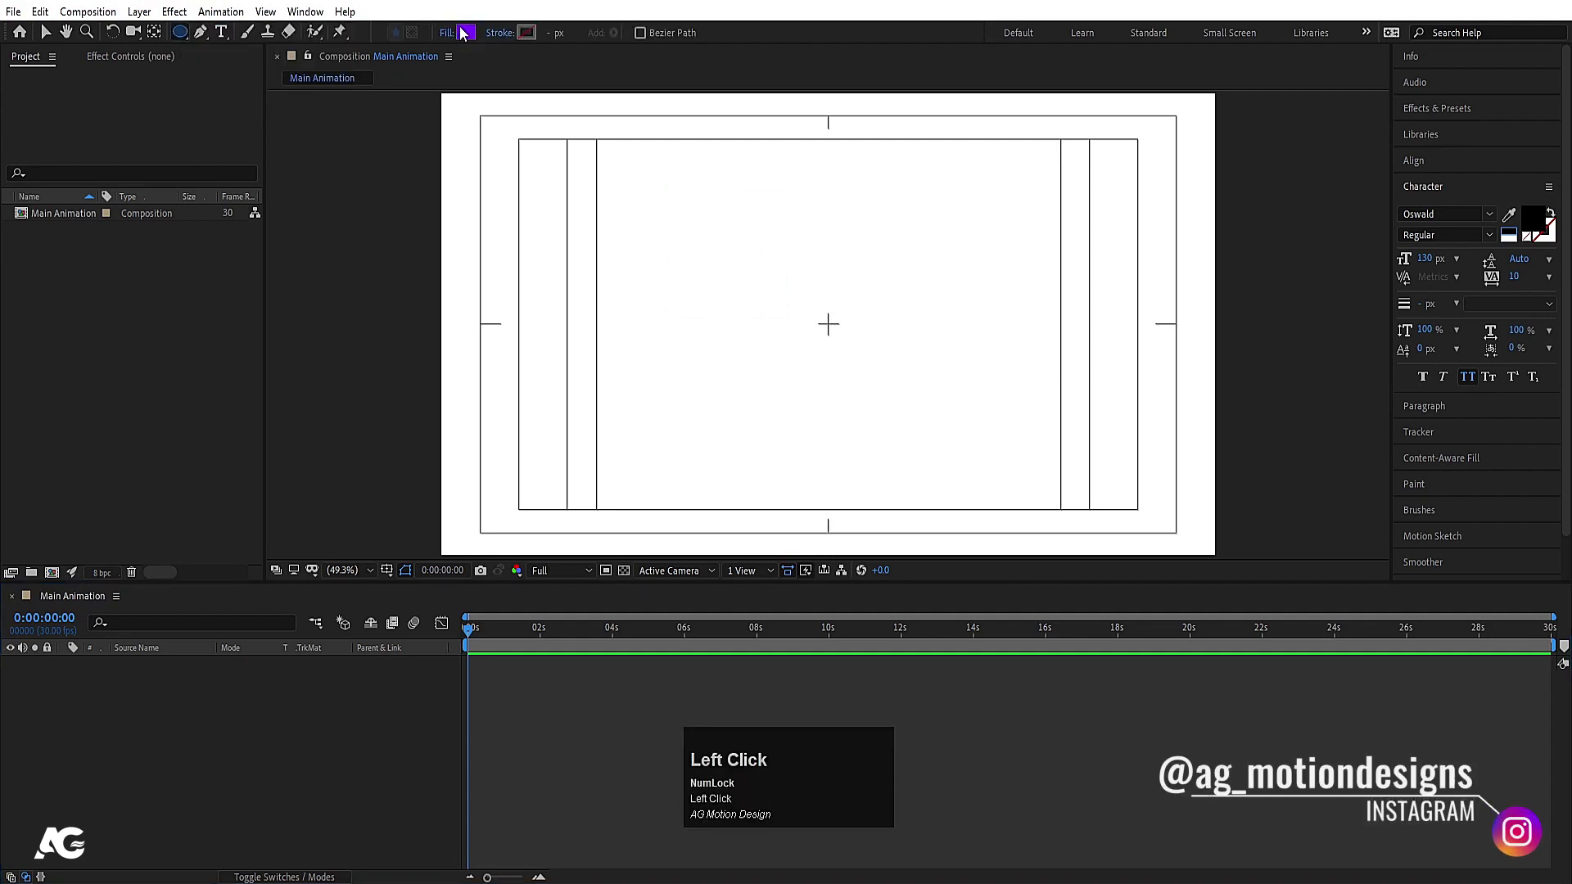
left_click_drag(642, 176, 775, 315)
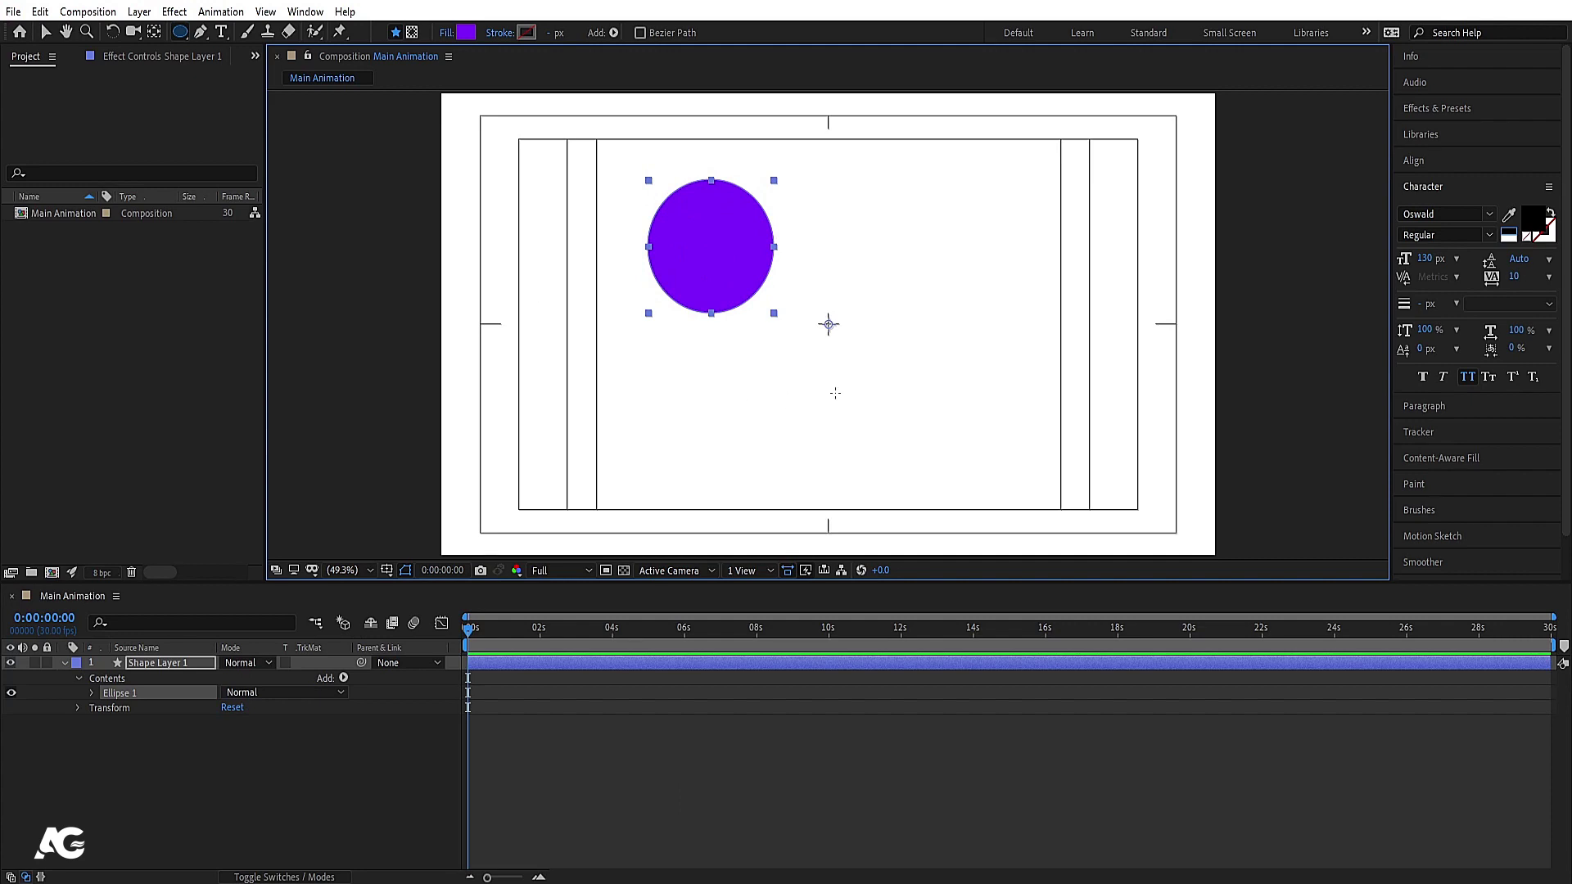
scroll(829, 325, "up", 4)
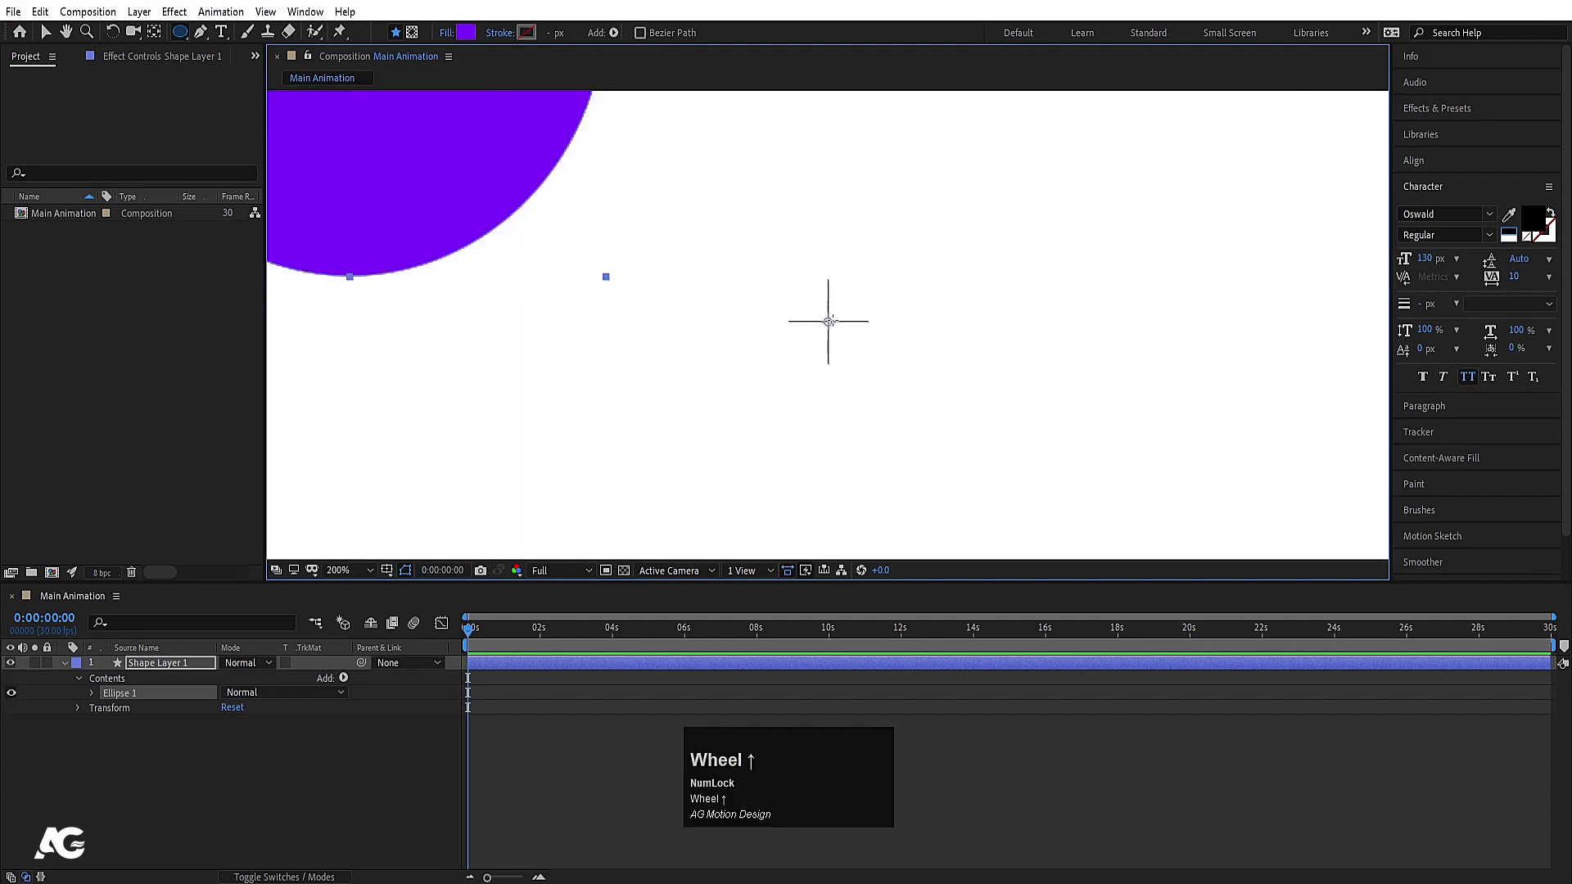
scroll(828, 322, "down", 4)
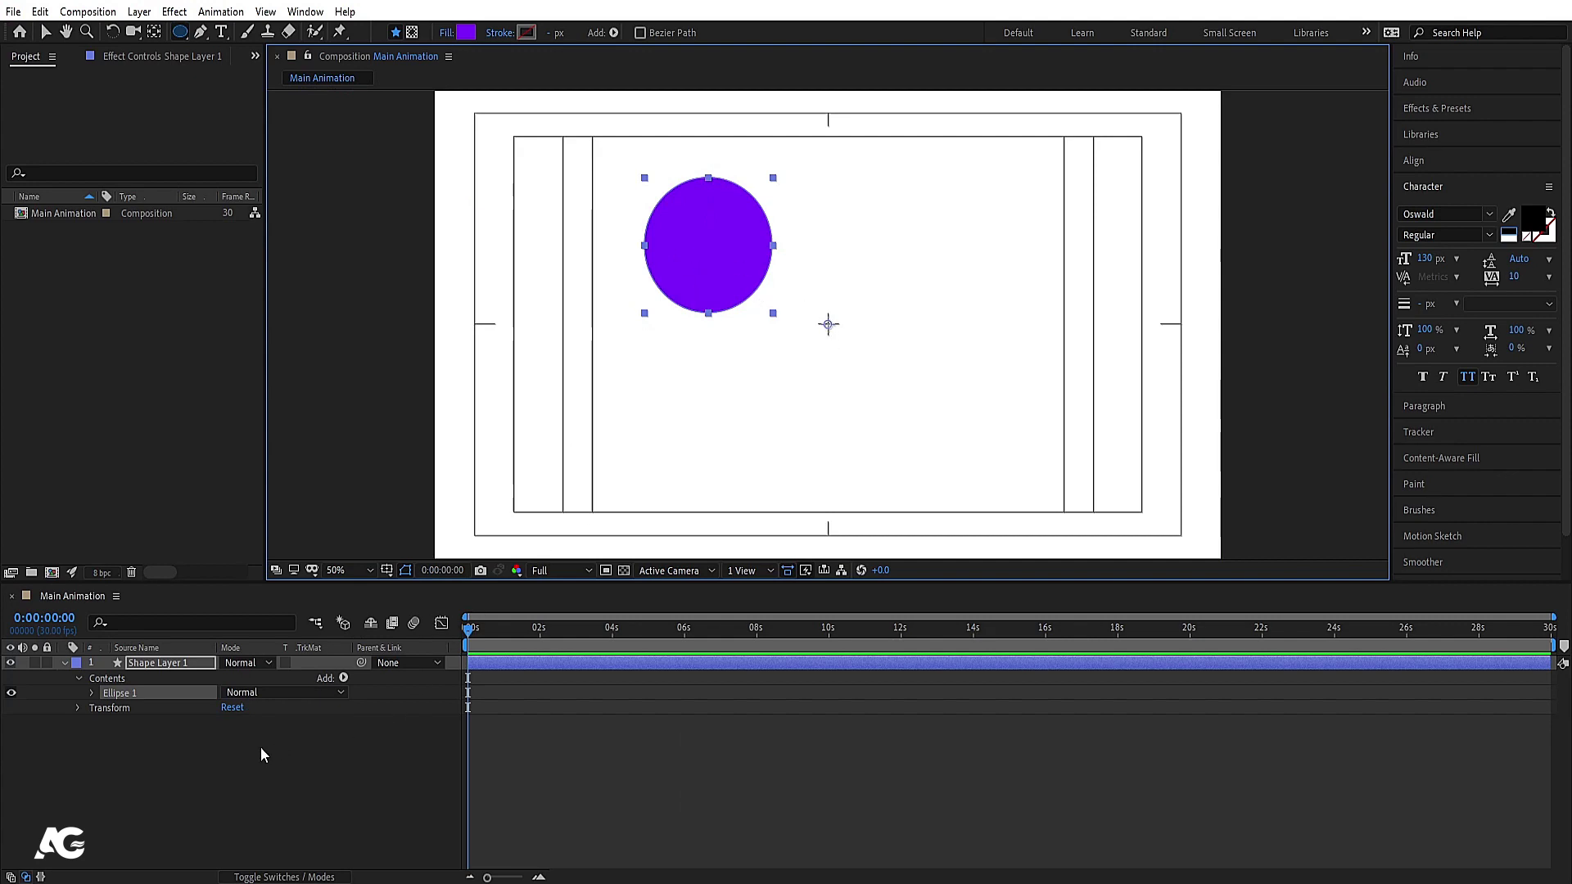
left_click(709, 387)
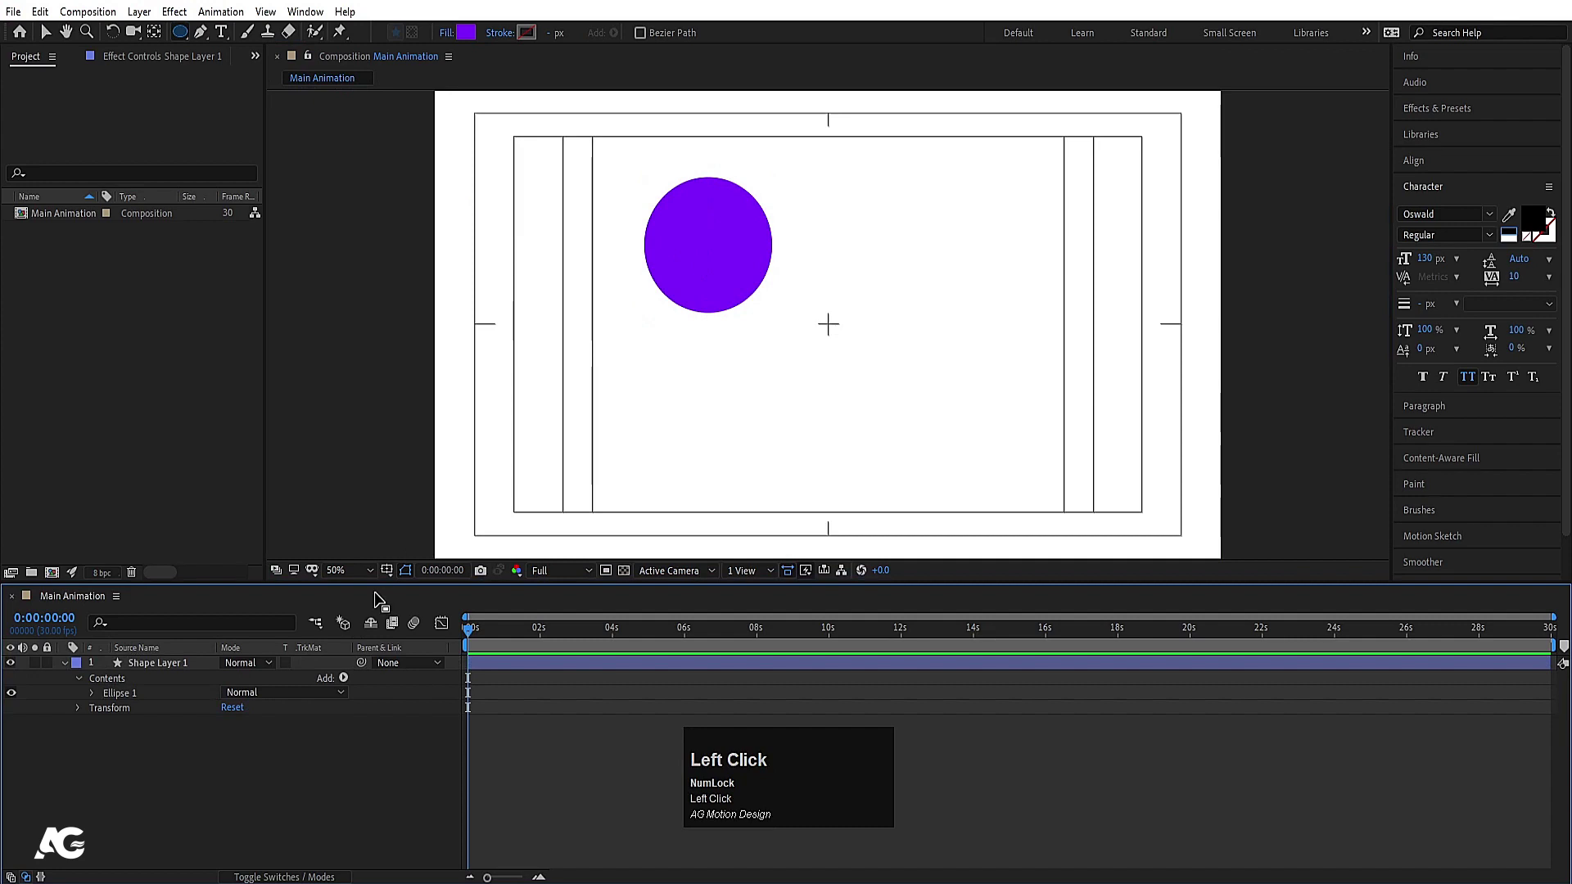
- Try rotating the circle layer around its anchor point at the frame's center with the Rotation tool, and undo the rotation
left_click(152, 665)
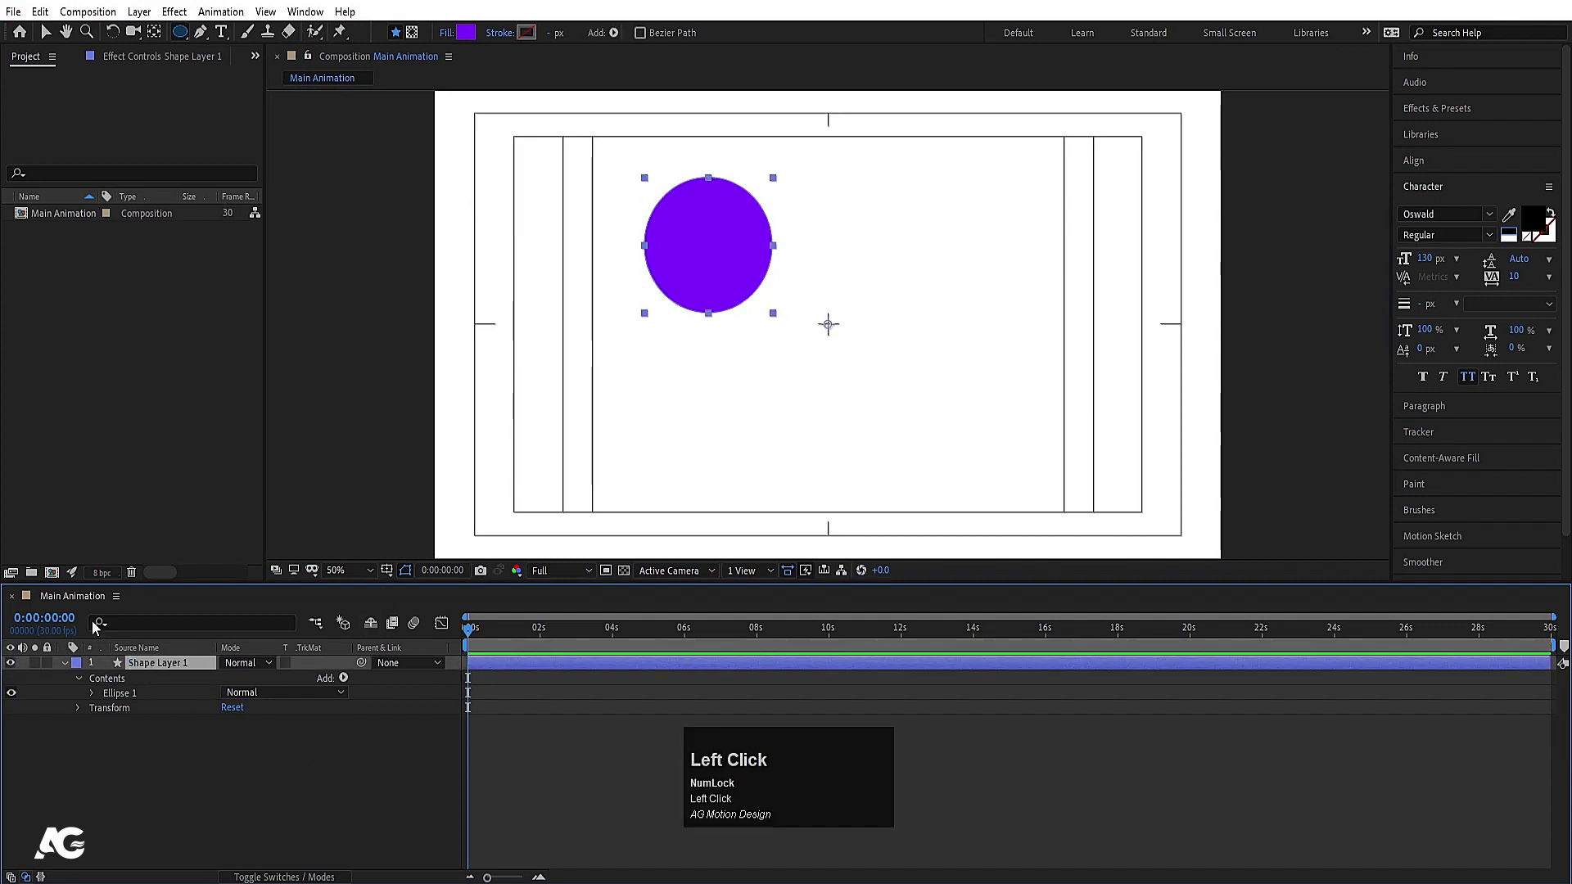
left_click(113, 33)
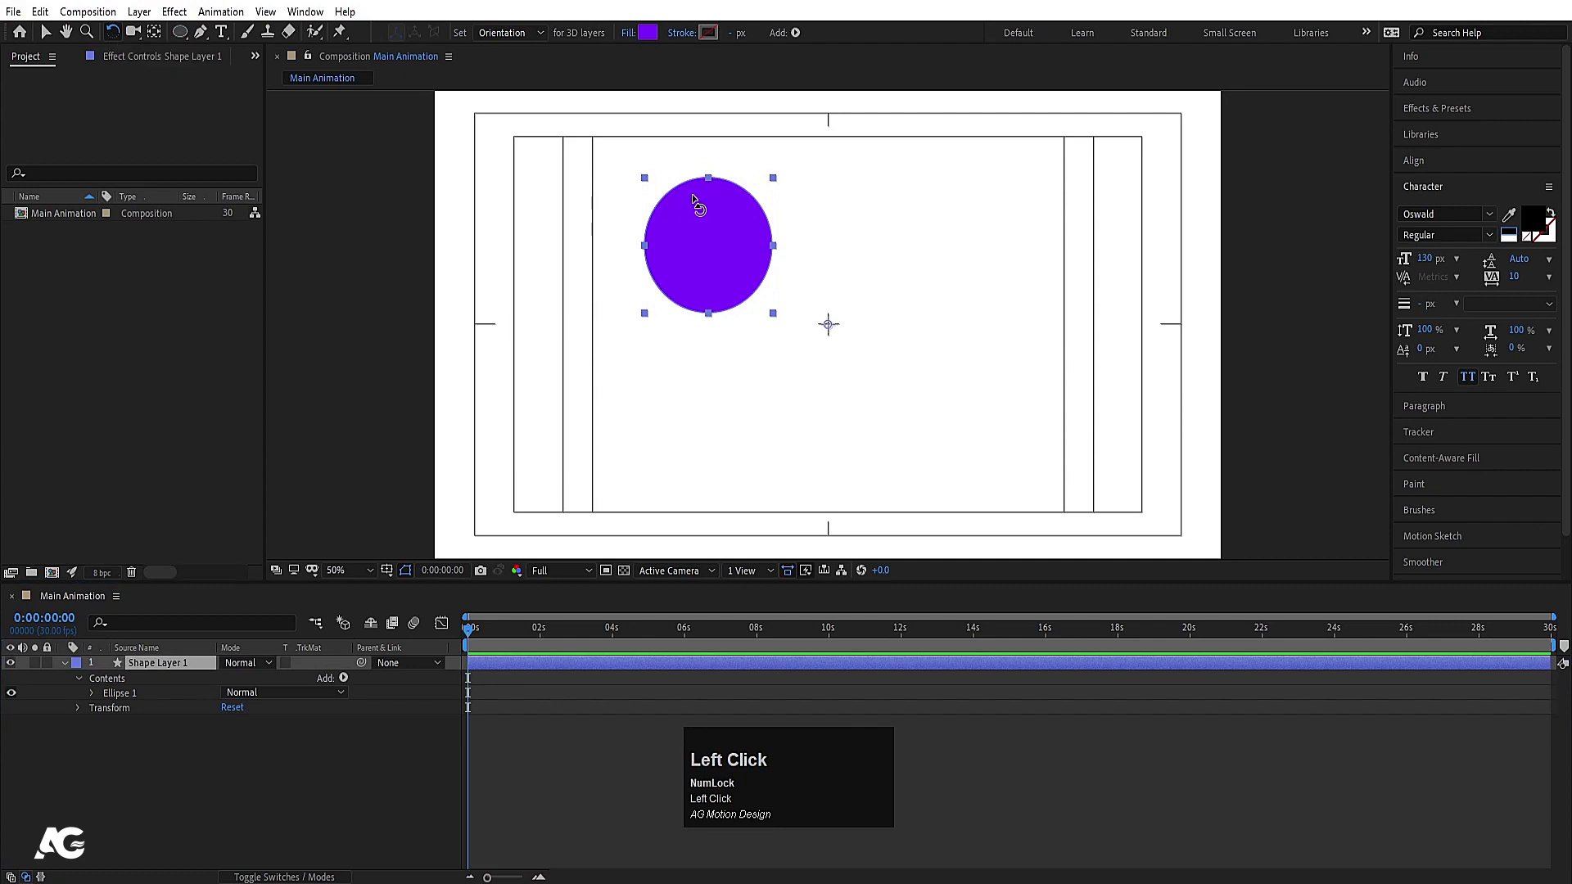
left_click_drag(697, 201, 806, 195)
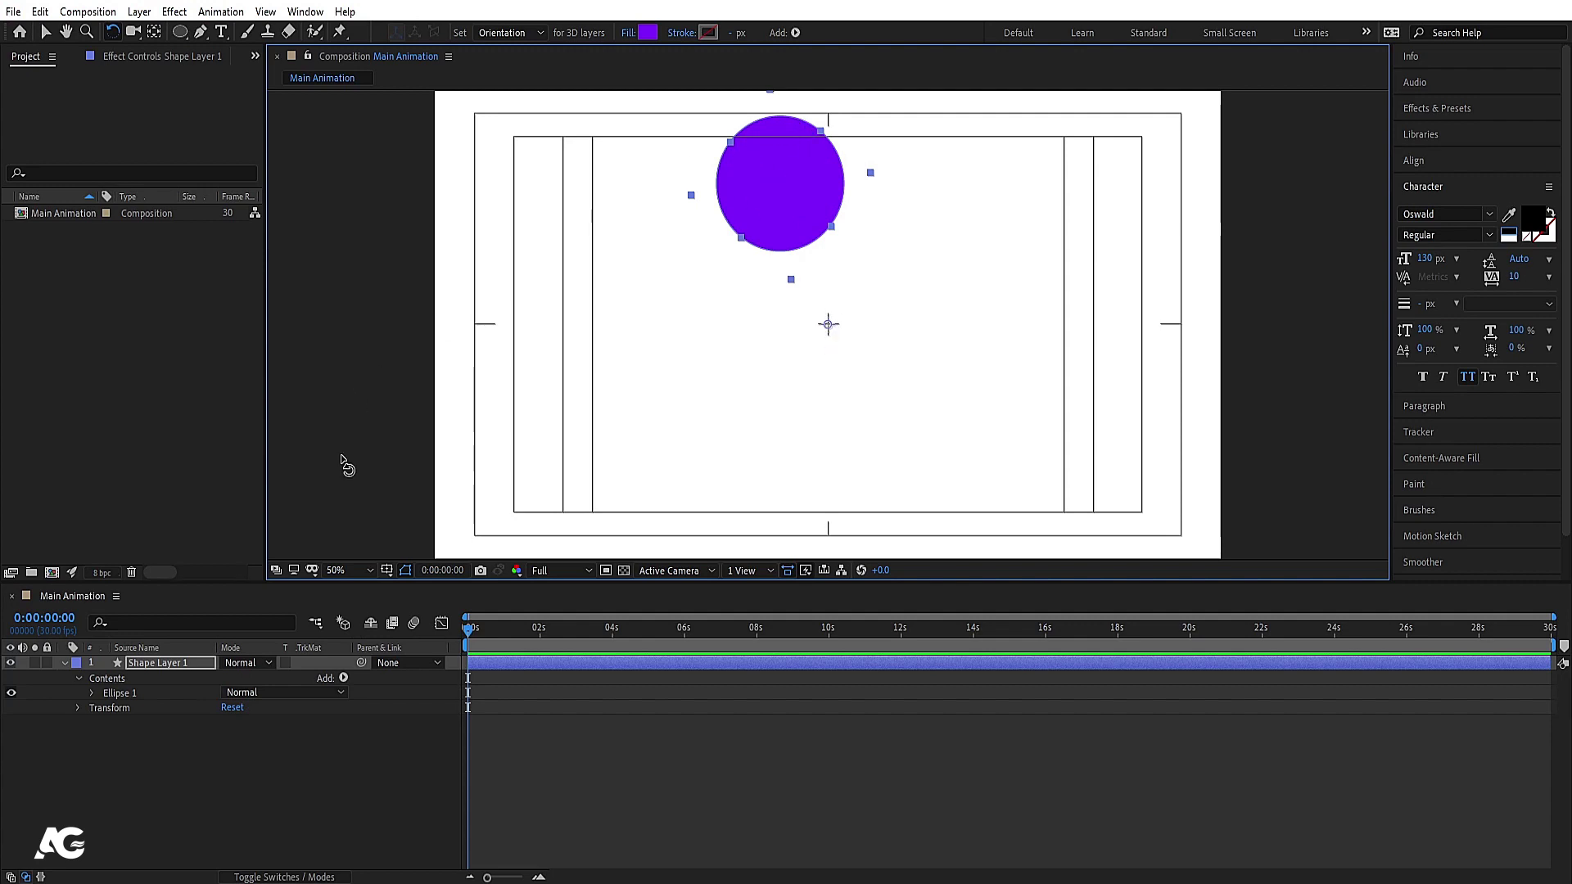
key("ctrl+z")
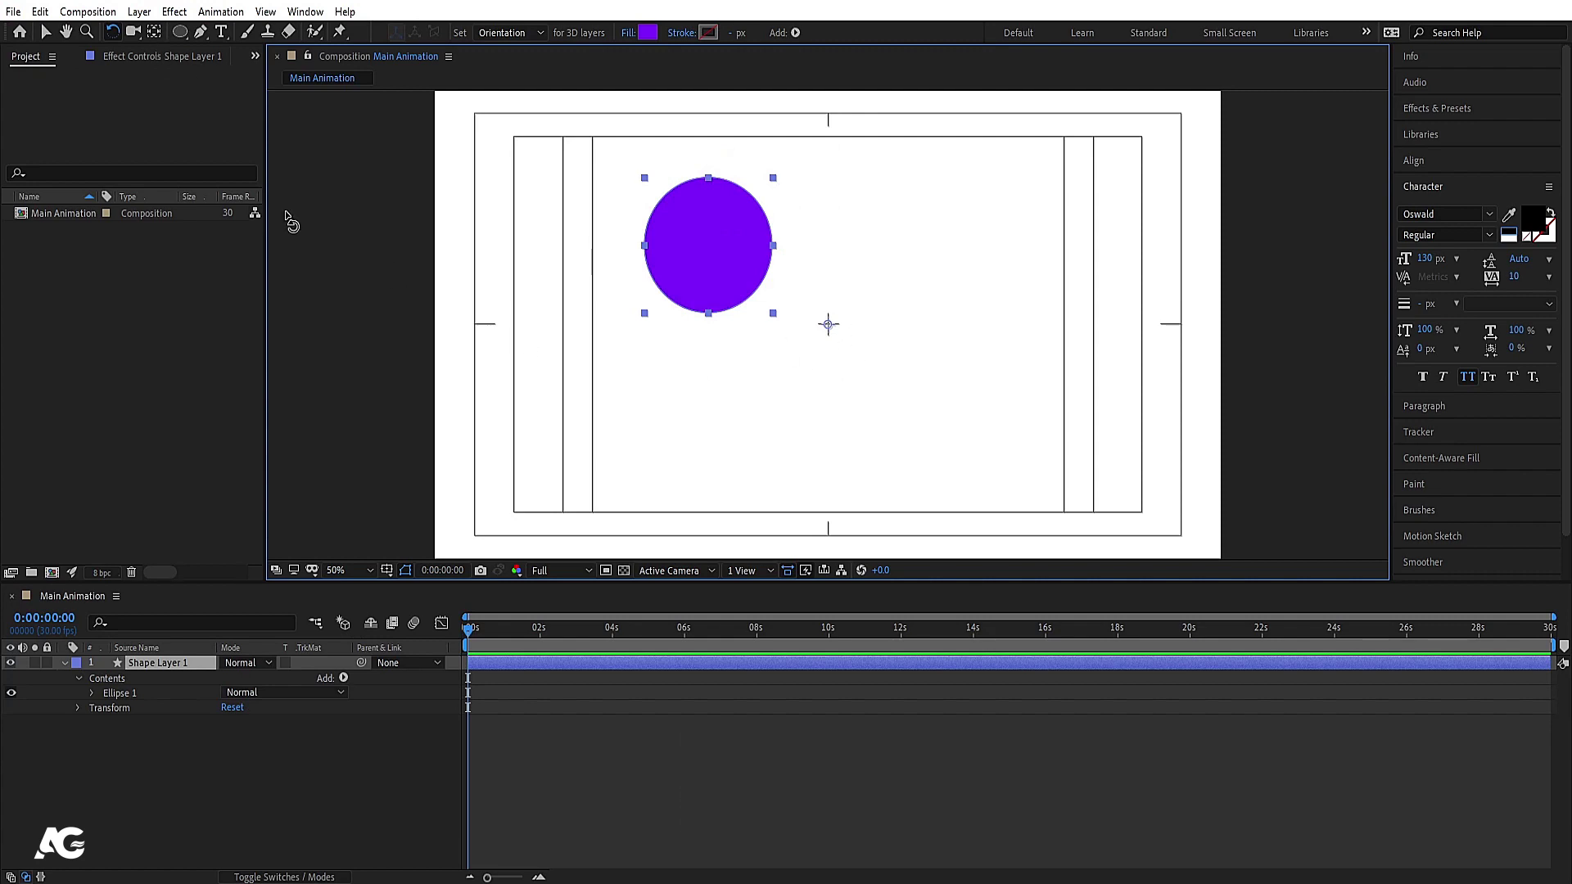
- Try moving the anchor point by hand onto the circle with the Pan Behind tool, and undo the move
left_click(159, 31)
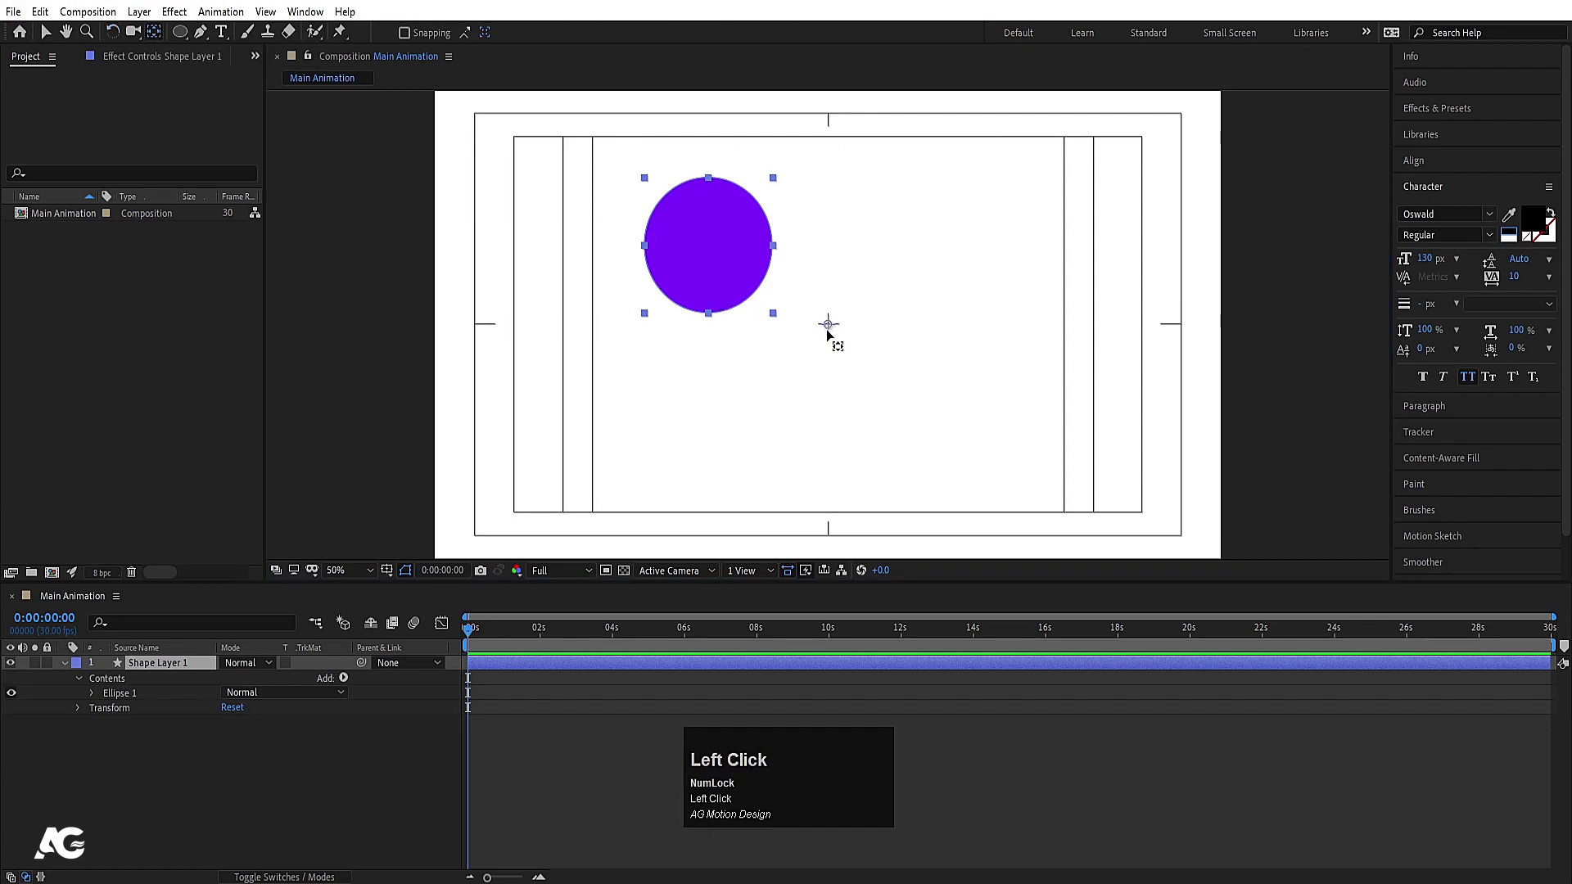
left_click_drag(828, 325, 710, 253)
key("ctrl+z")
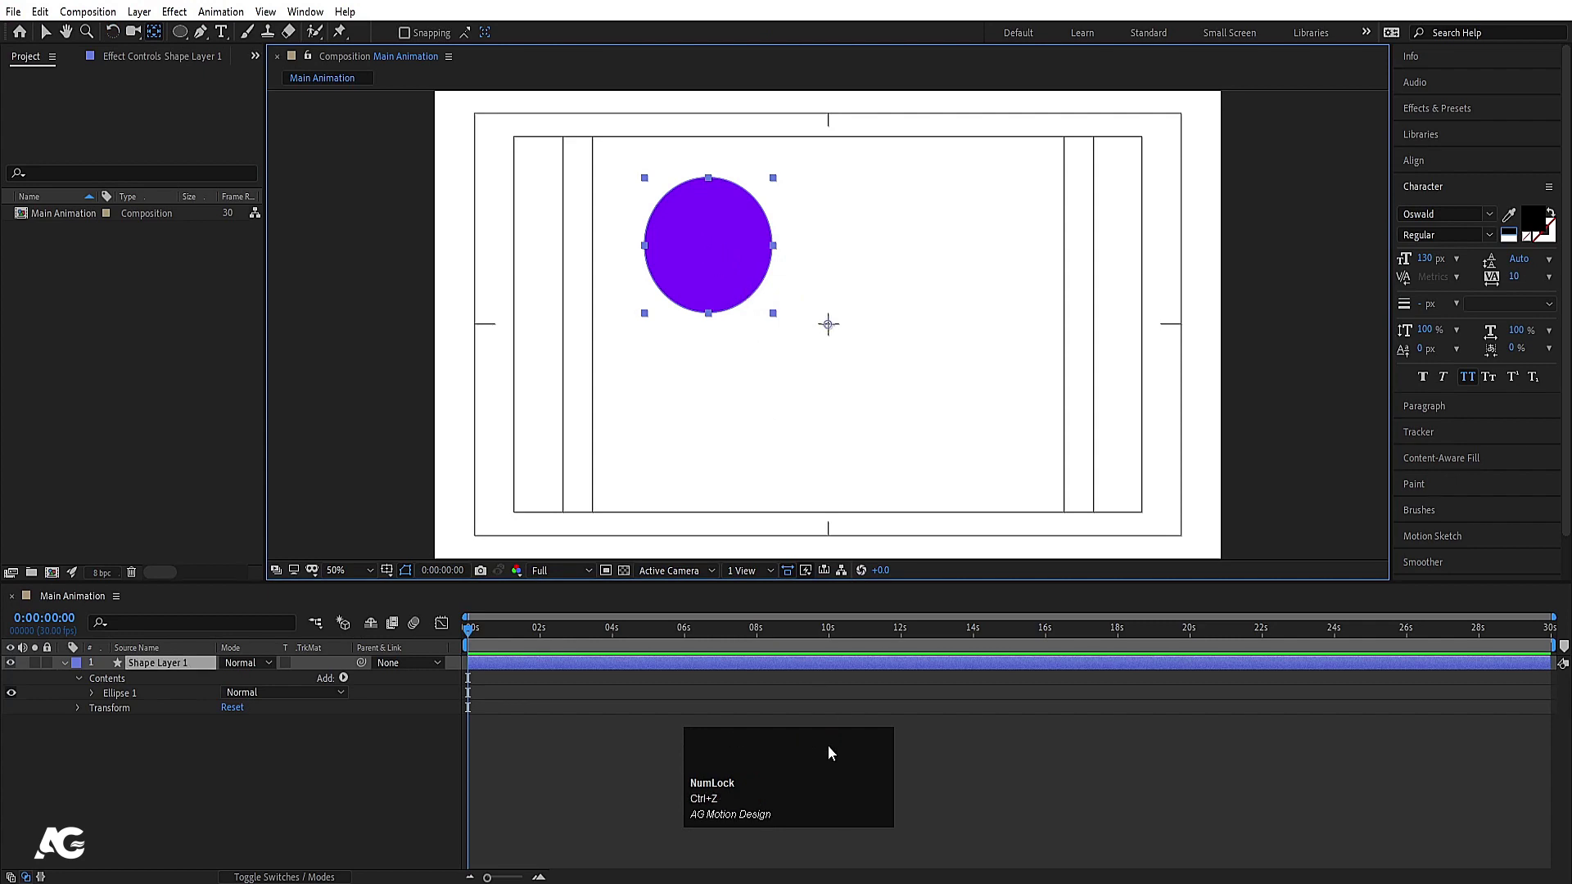
- Center the anchor point in the circle and align the layer horizontally and vertically to the center of the composition
key("ctrl+alt+Home")
left_click(258, 767)
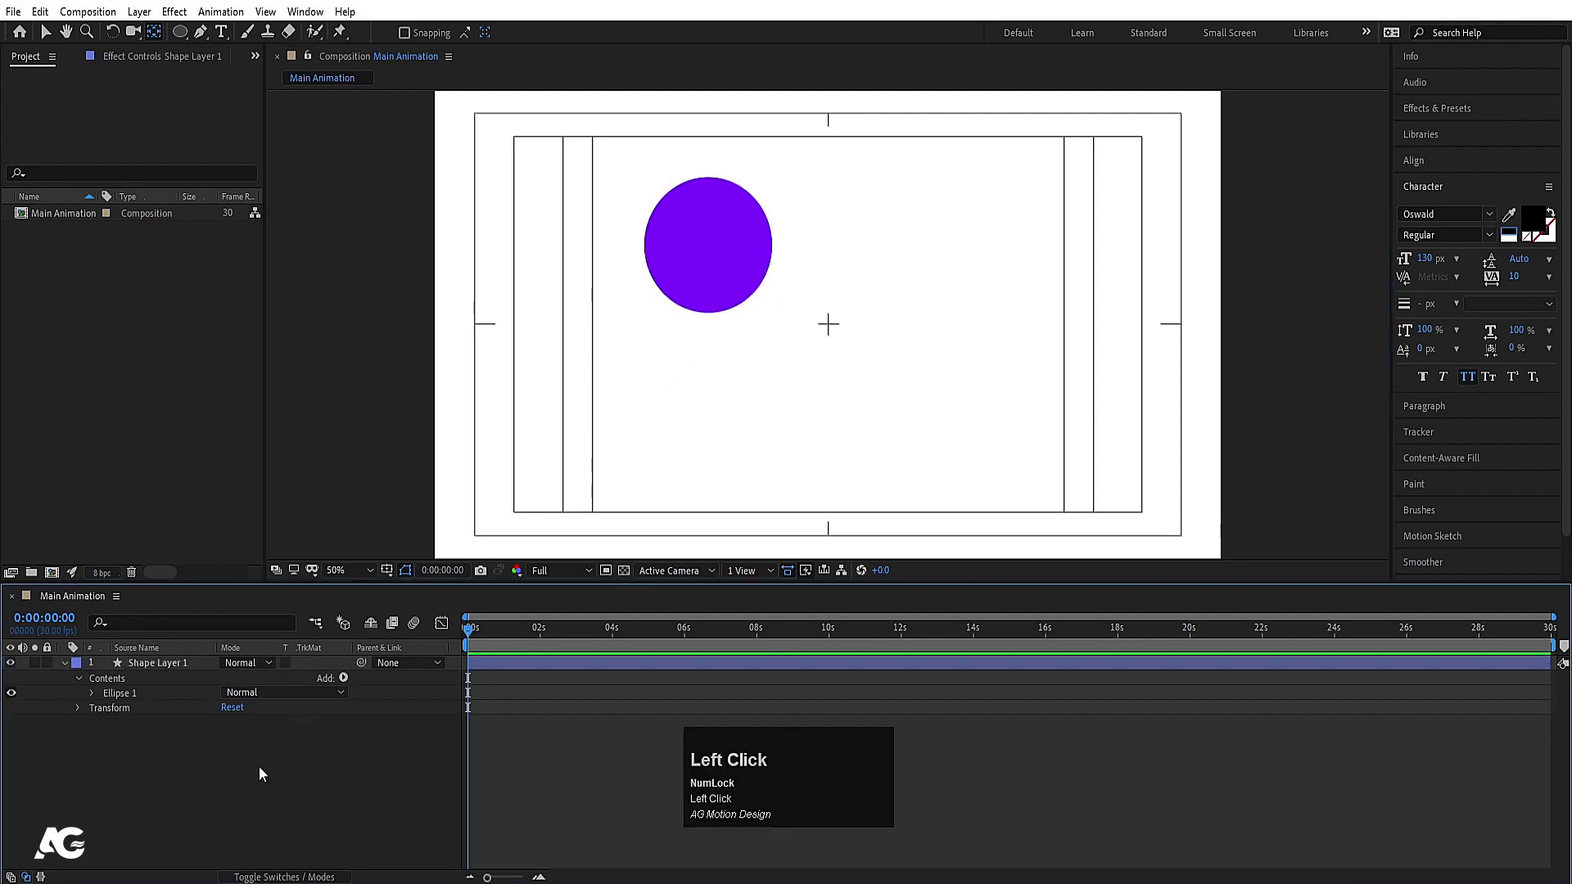
left_click(156, 662)
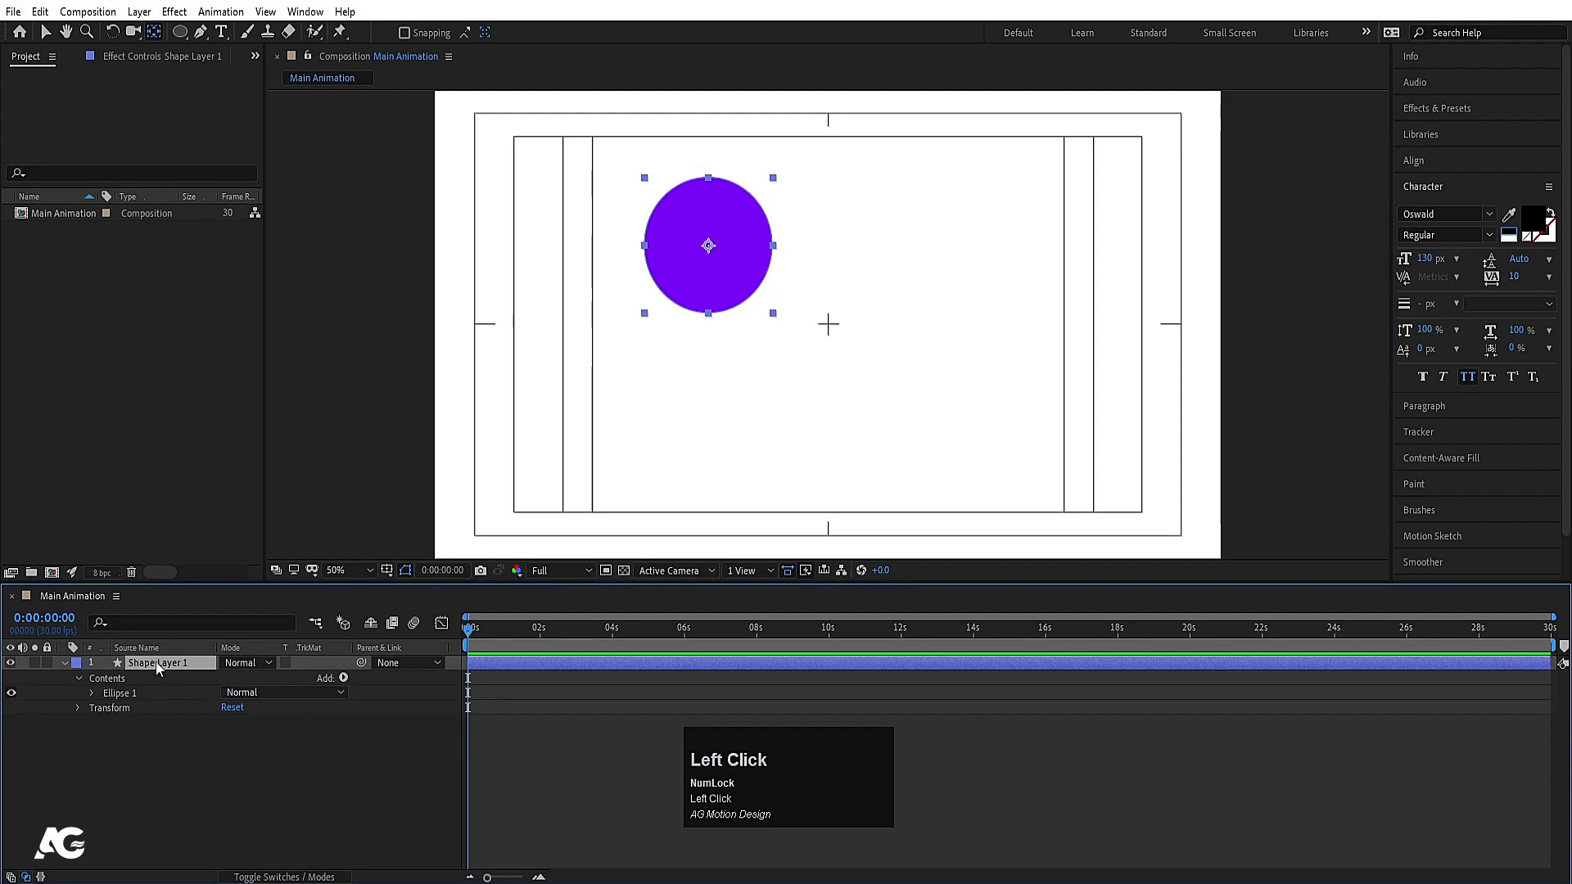
left_click(1413, 166)
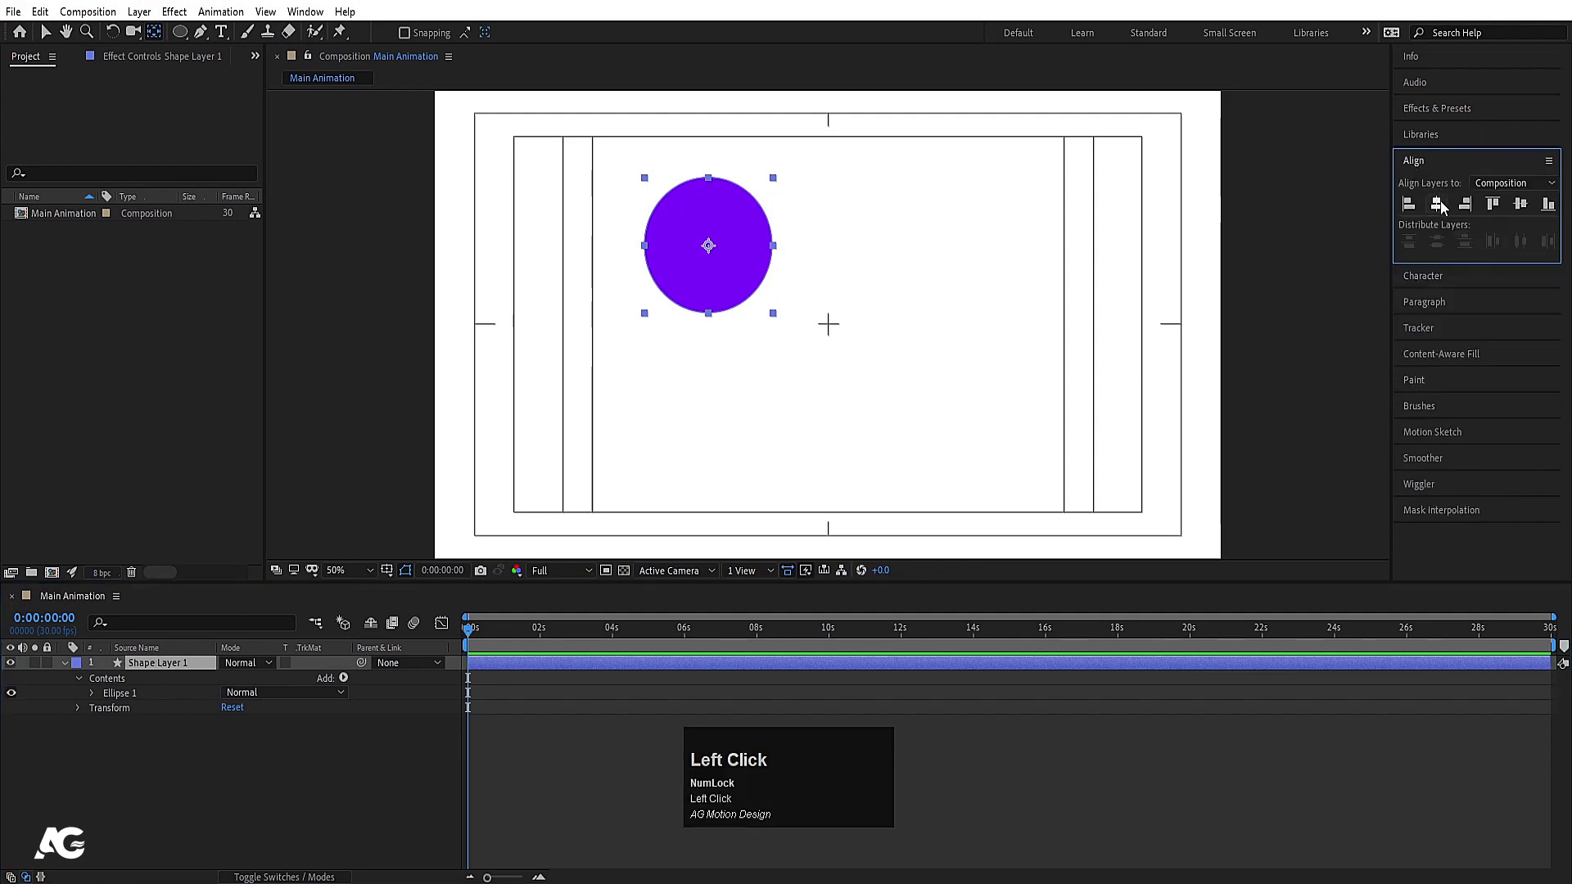
left_click(1439, 205)
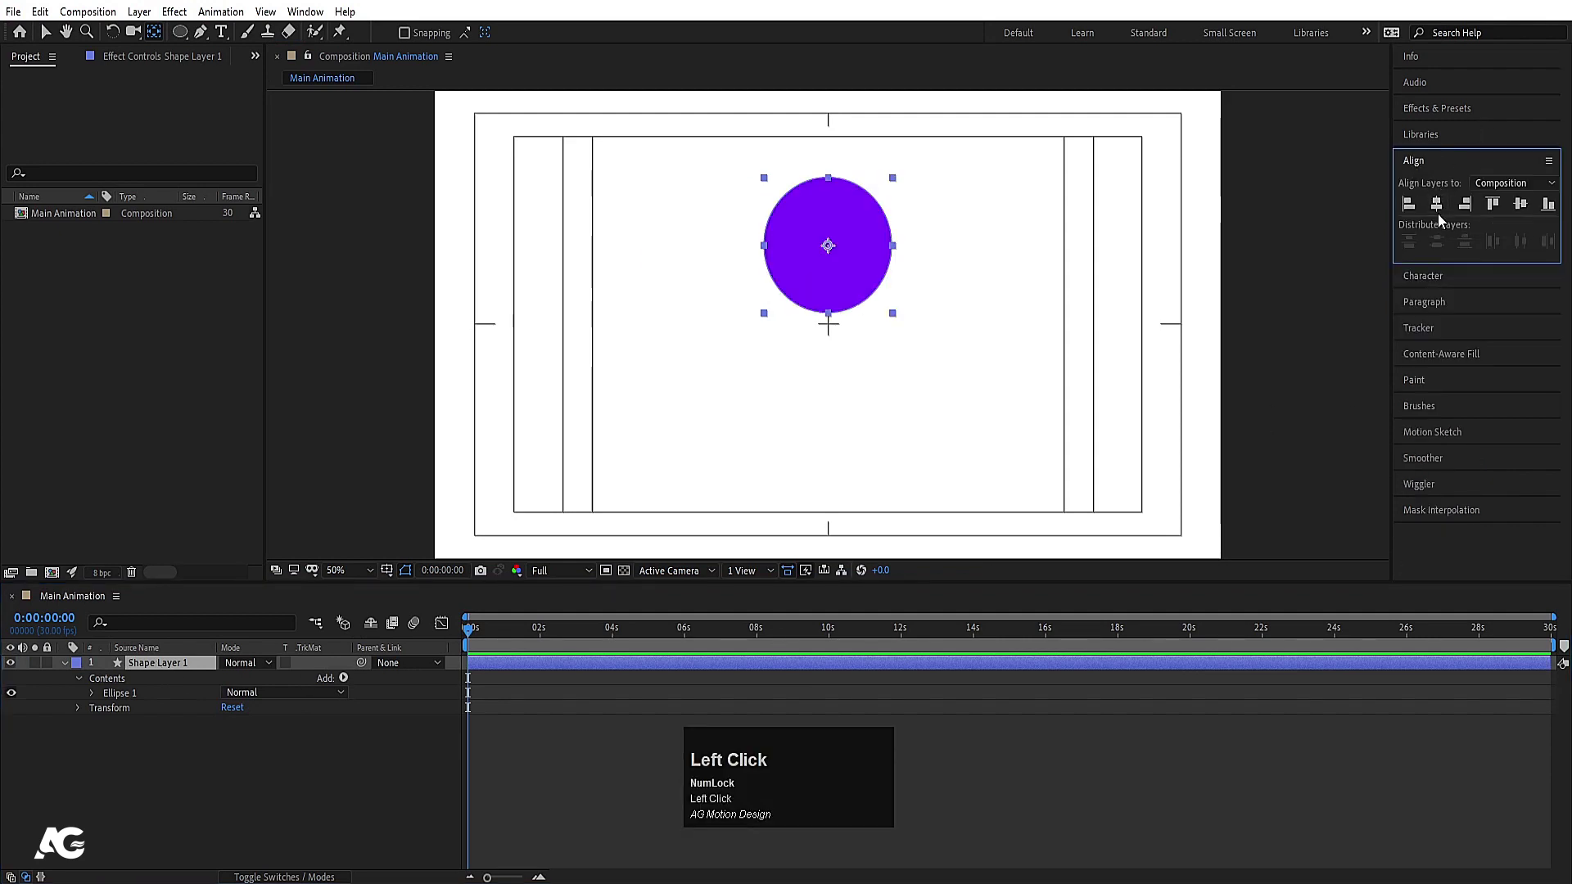
left_click(1525, 205)
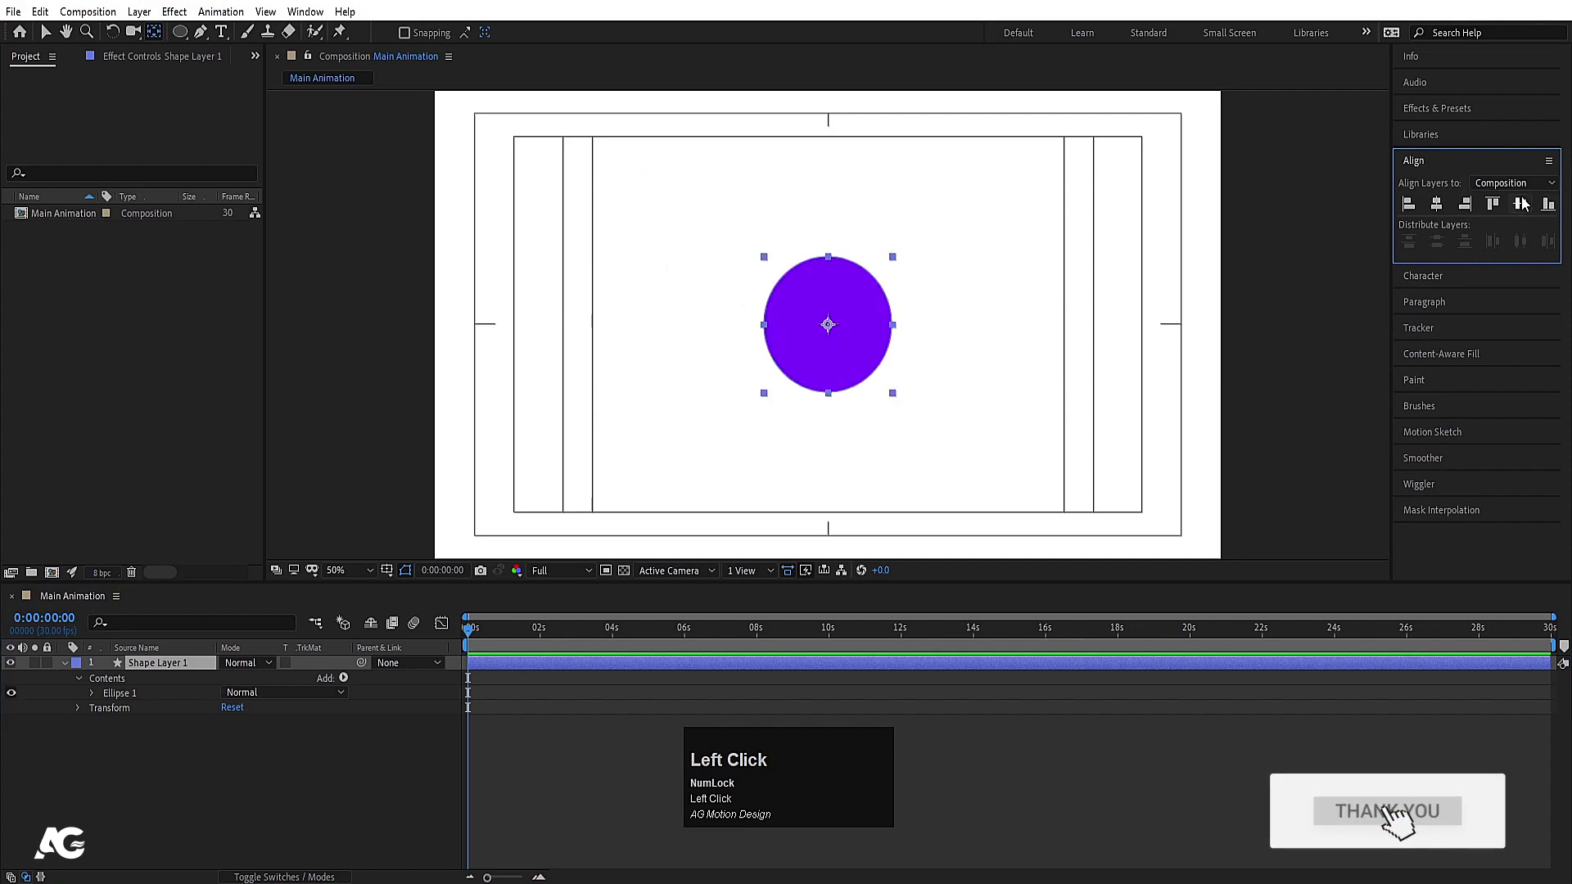
left_click(362, 756)
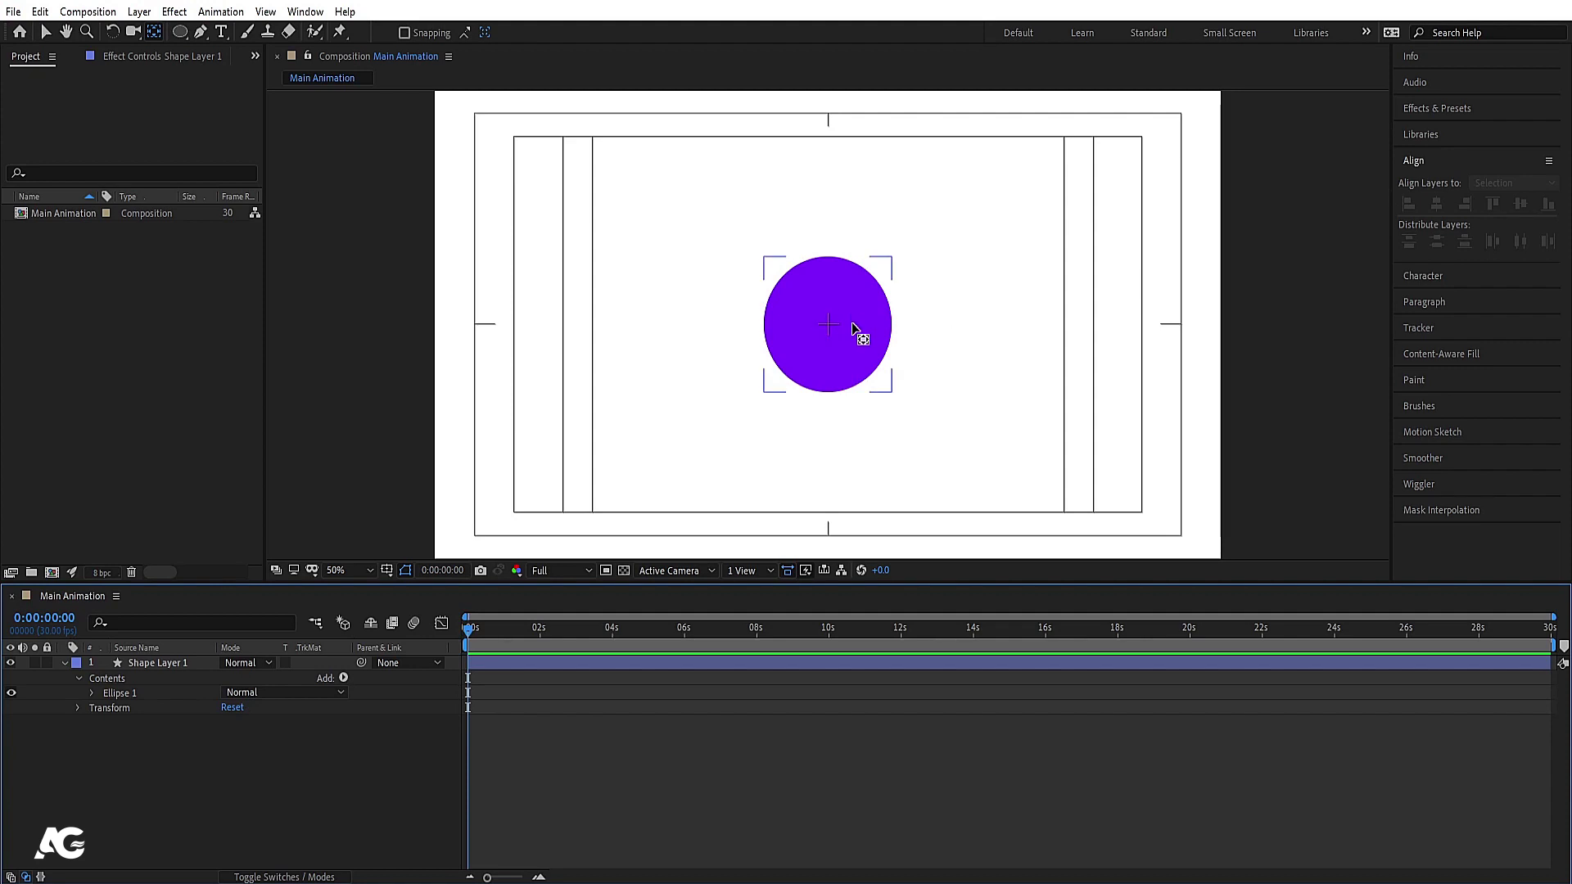
- Collapse the Shape Layer 1 properties in the timeline
left_click(136, 664)
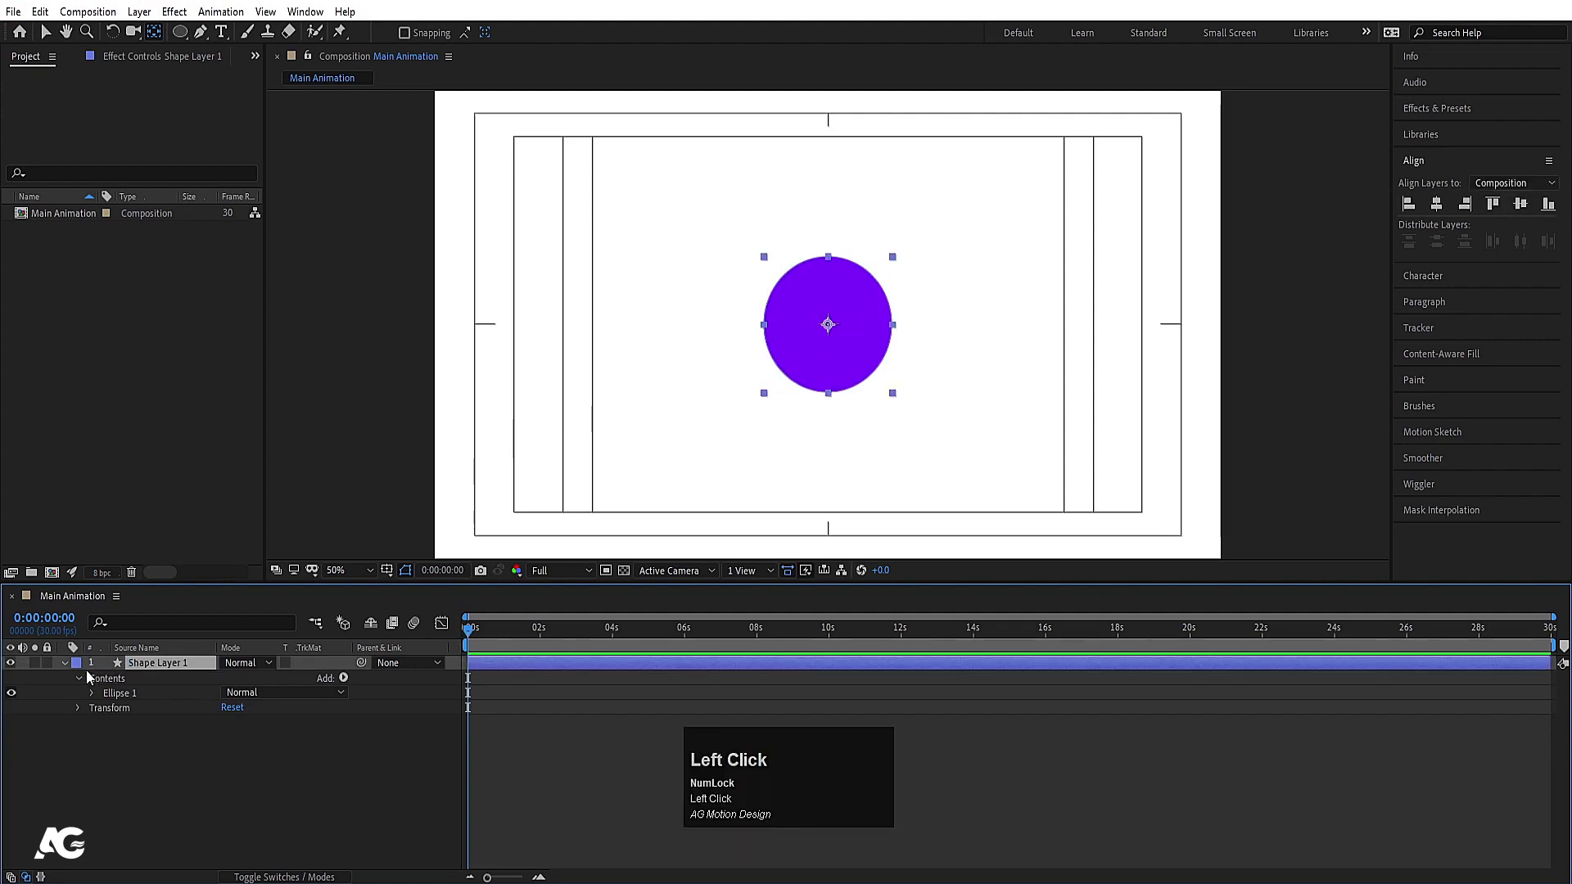
left_click(63, 663)
left_click(174, 726)
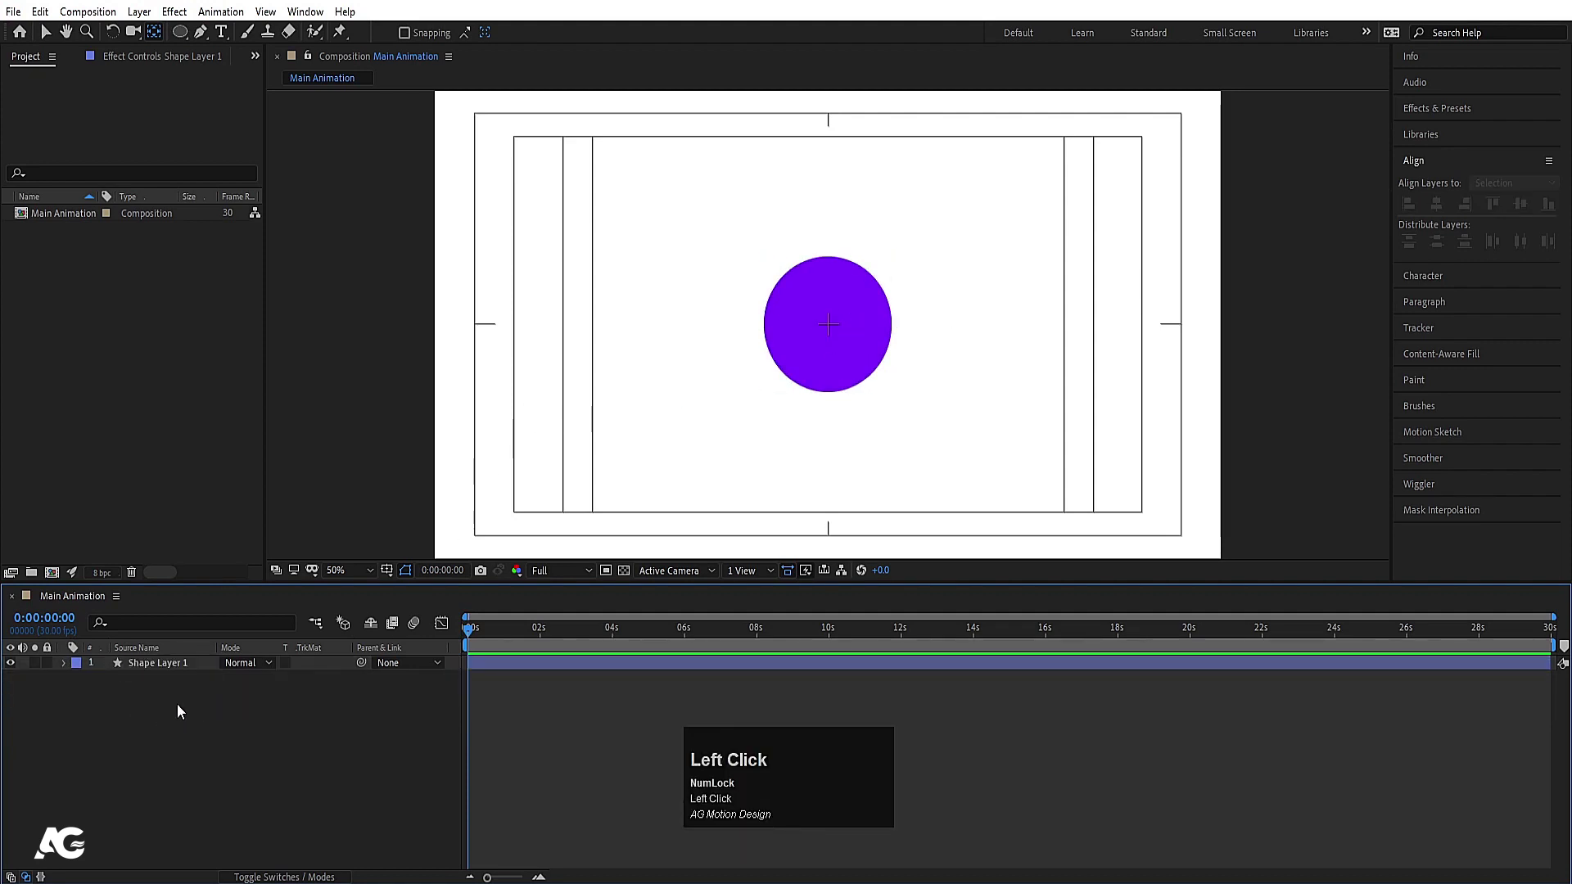
- Reveal Shape Layer 1's Position property in the timeline, and replace it with the Scale property display
left_click(151, 666)
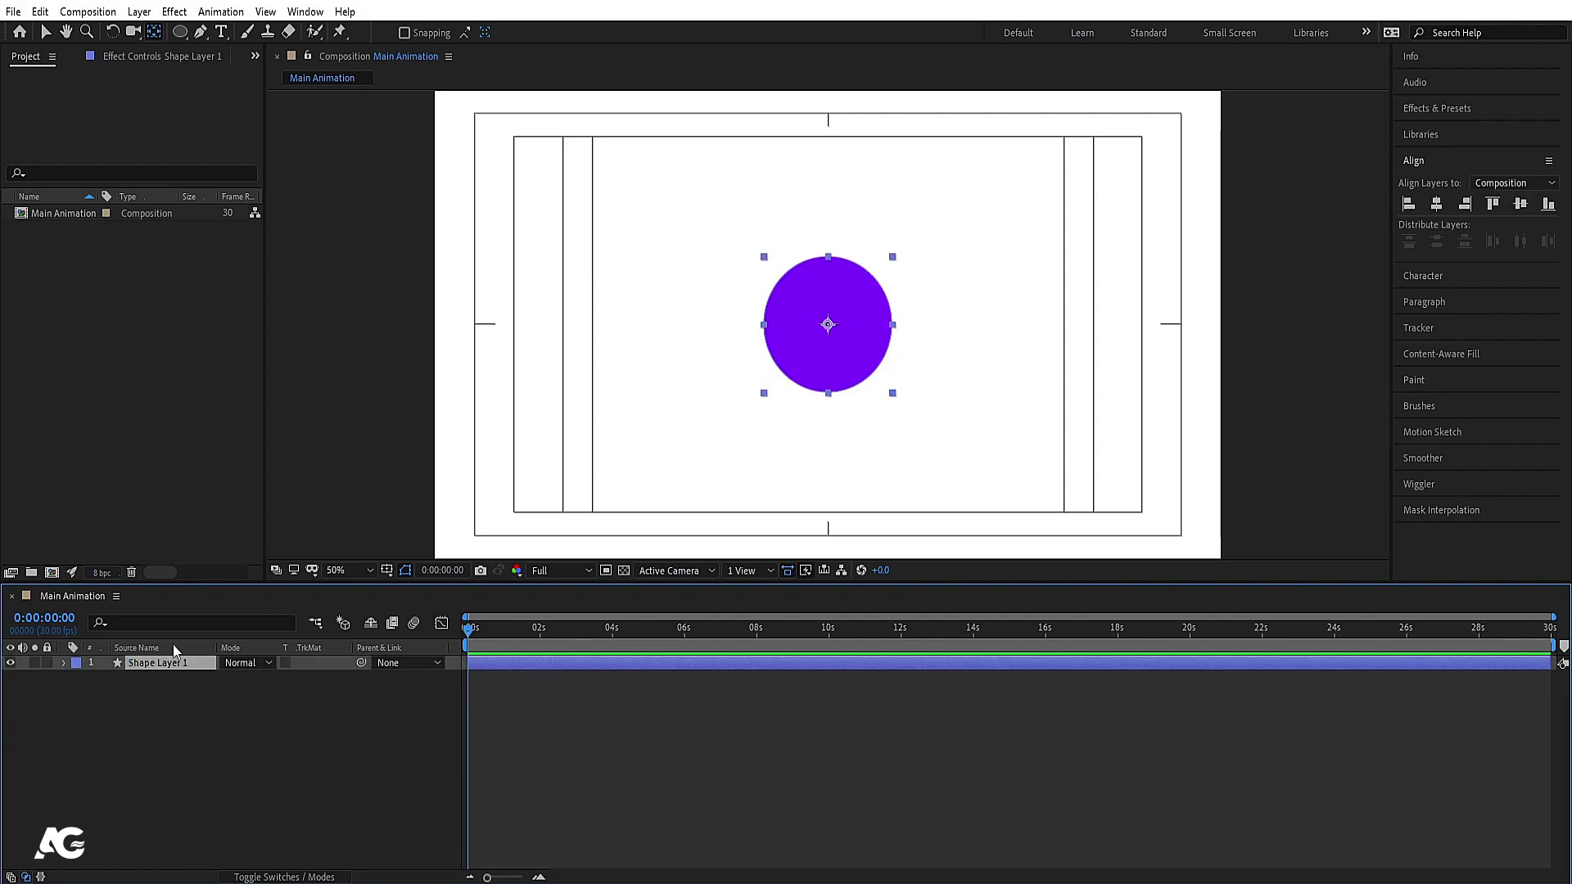
left_click(267, 717)
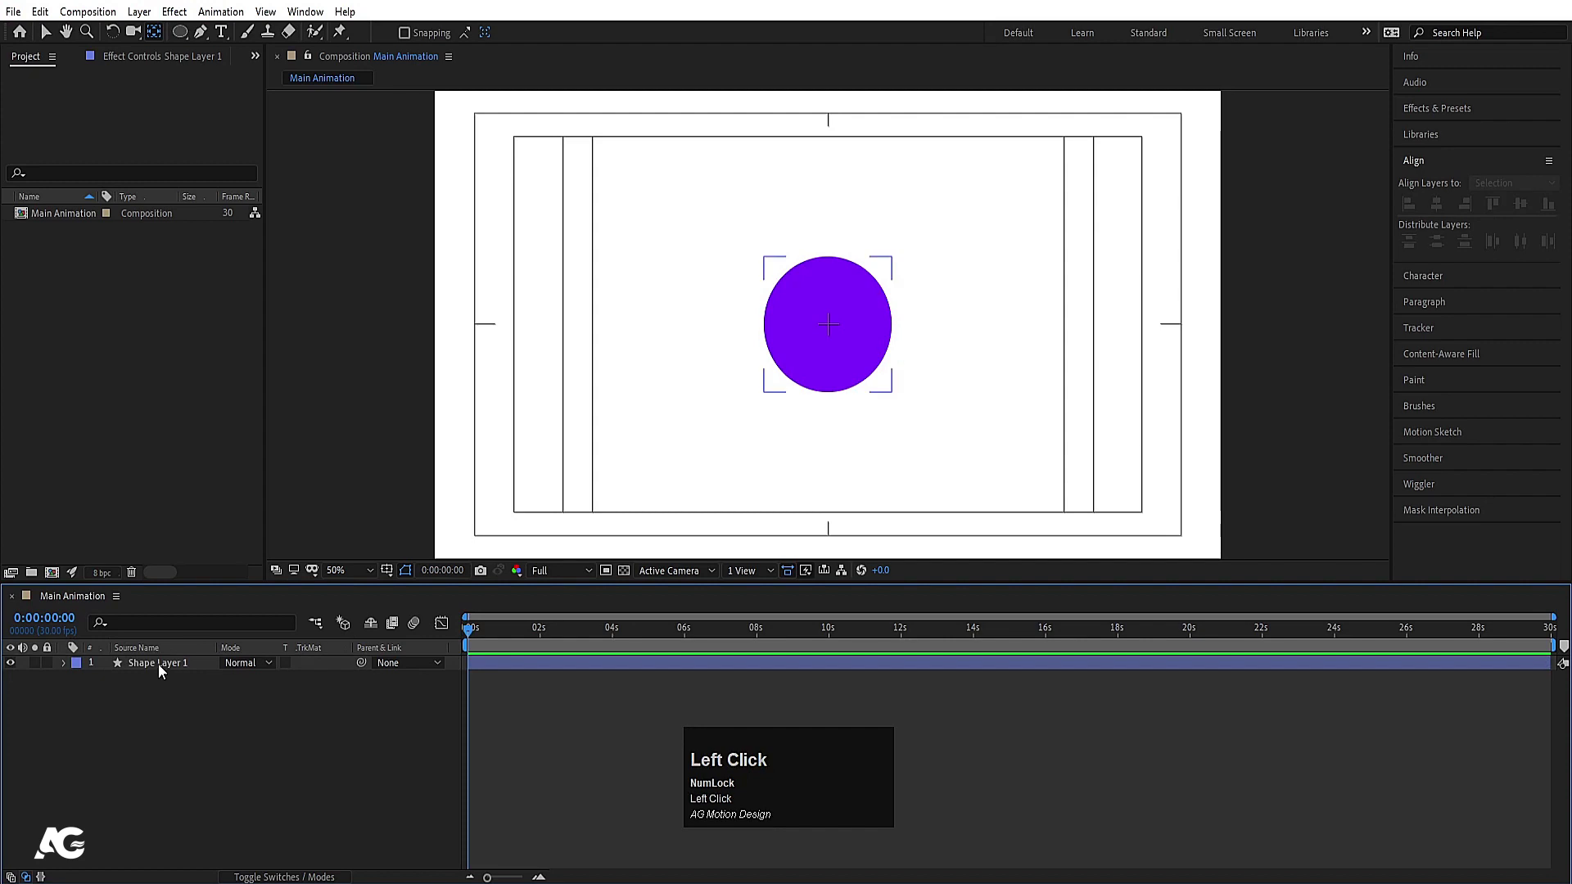
left_click(159, 664)
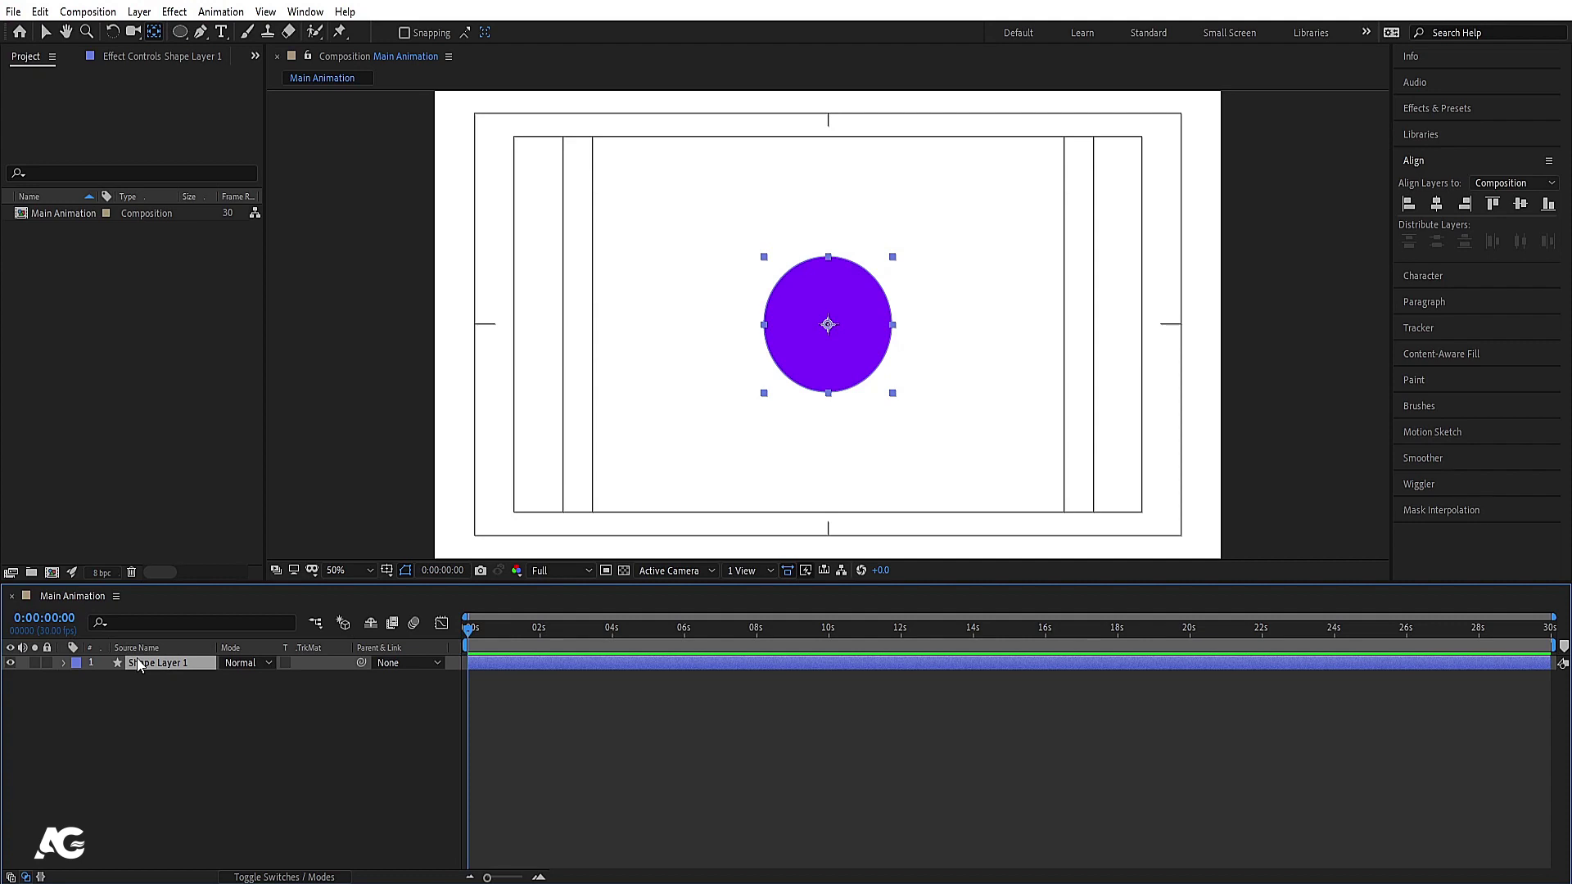
key("p")
key("s")
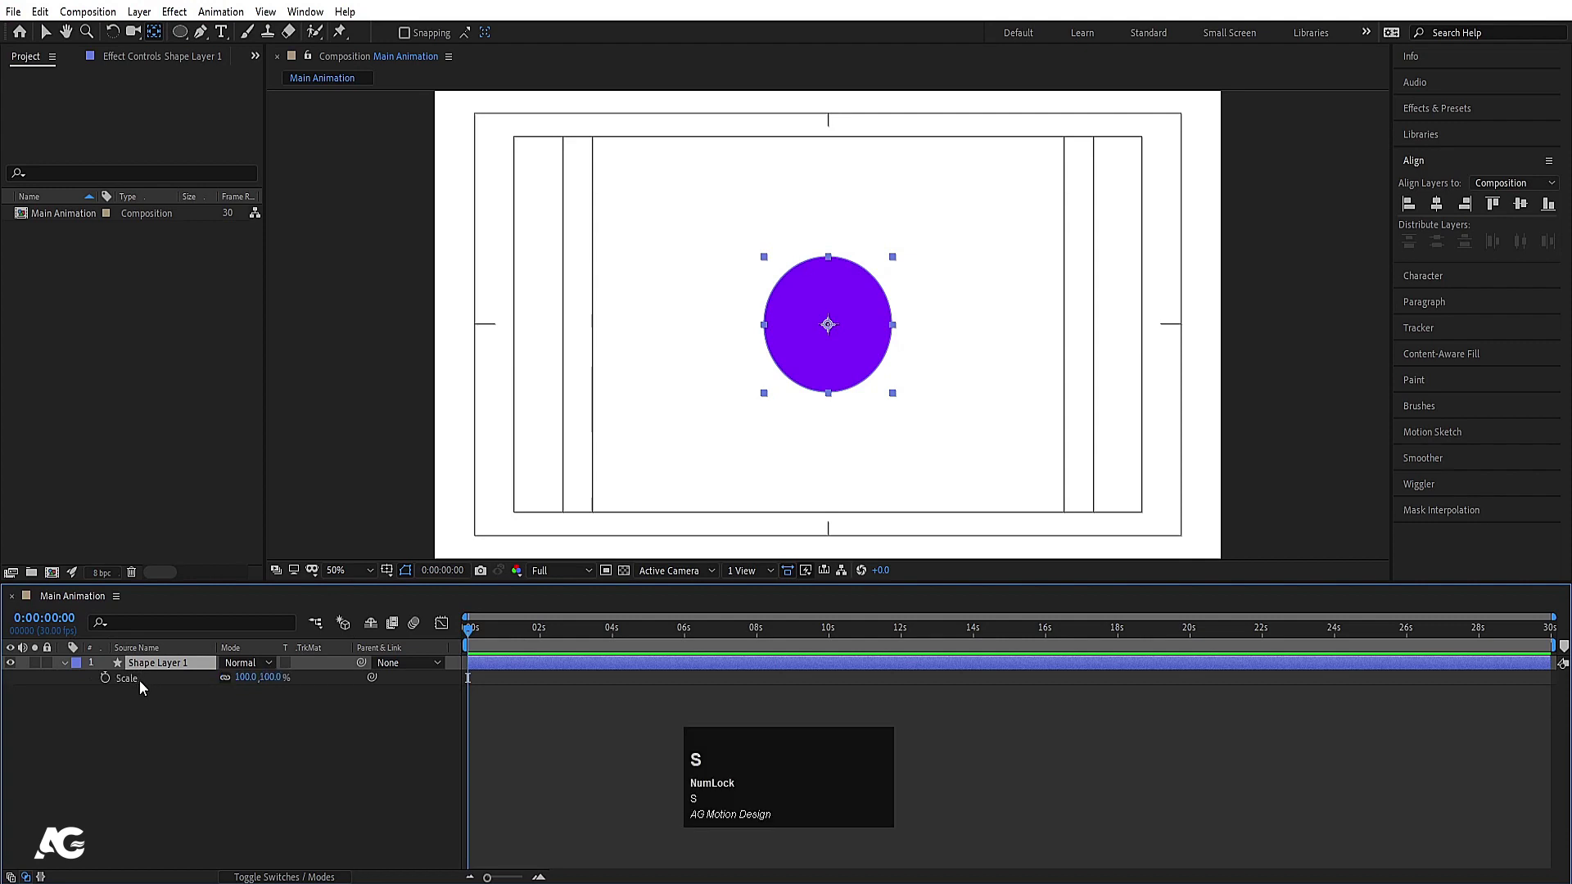
- Show Shape Layer 1's Rotation and Opacity properties one at a time in the timeline, and finish with only Position displayed
key("e")
key("r")
key("t")
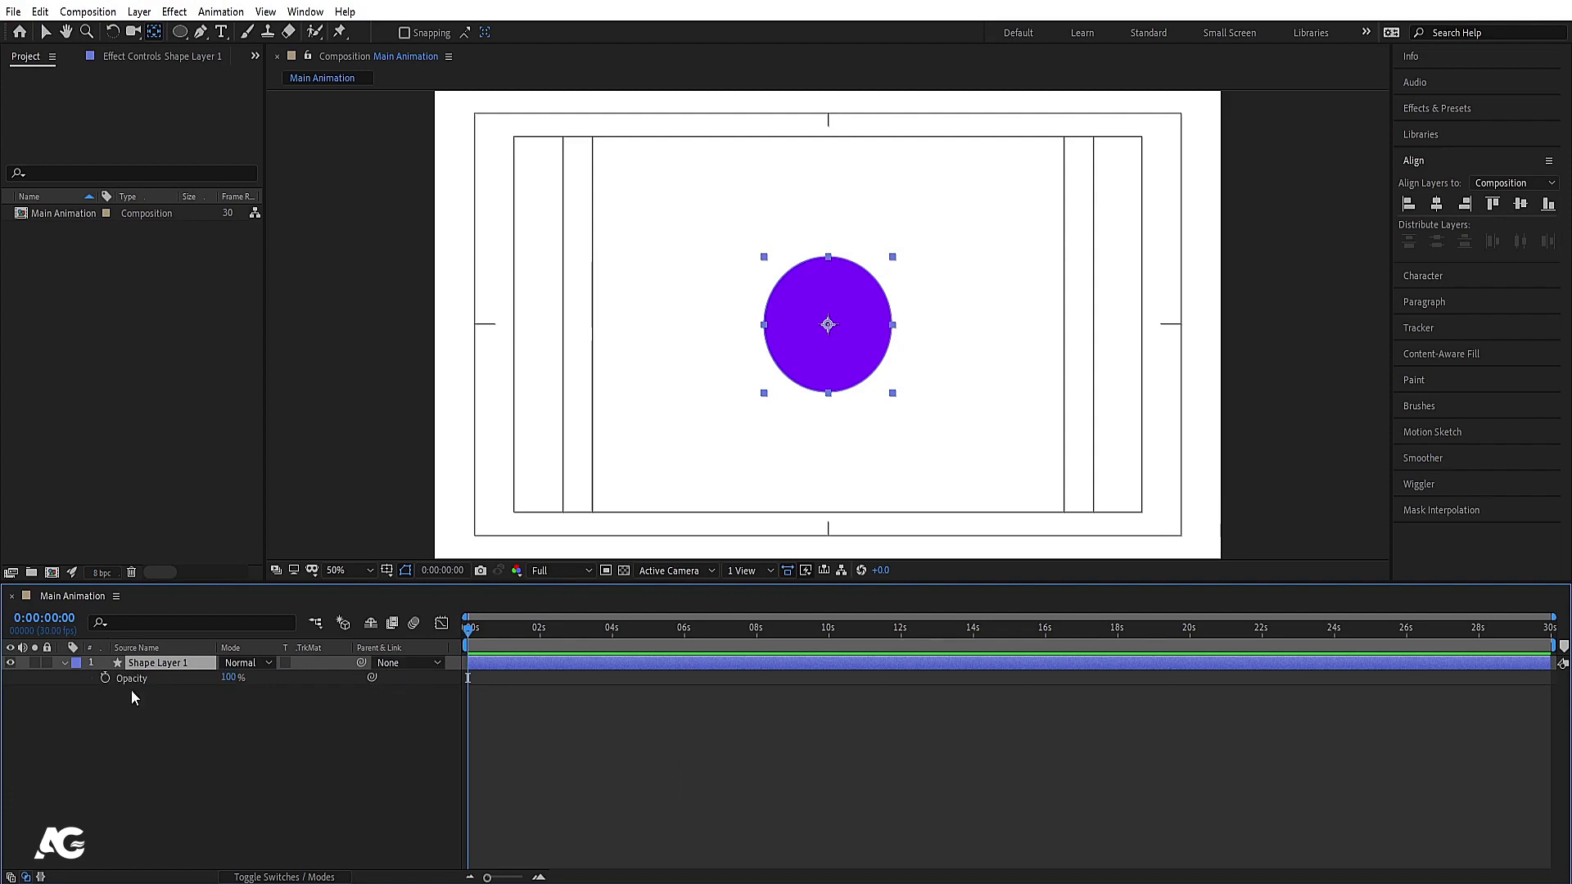
key("p")
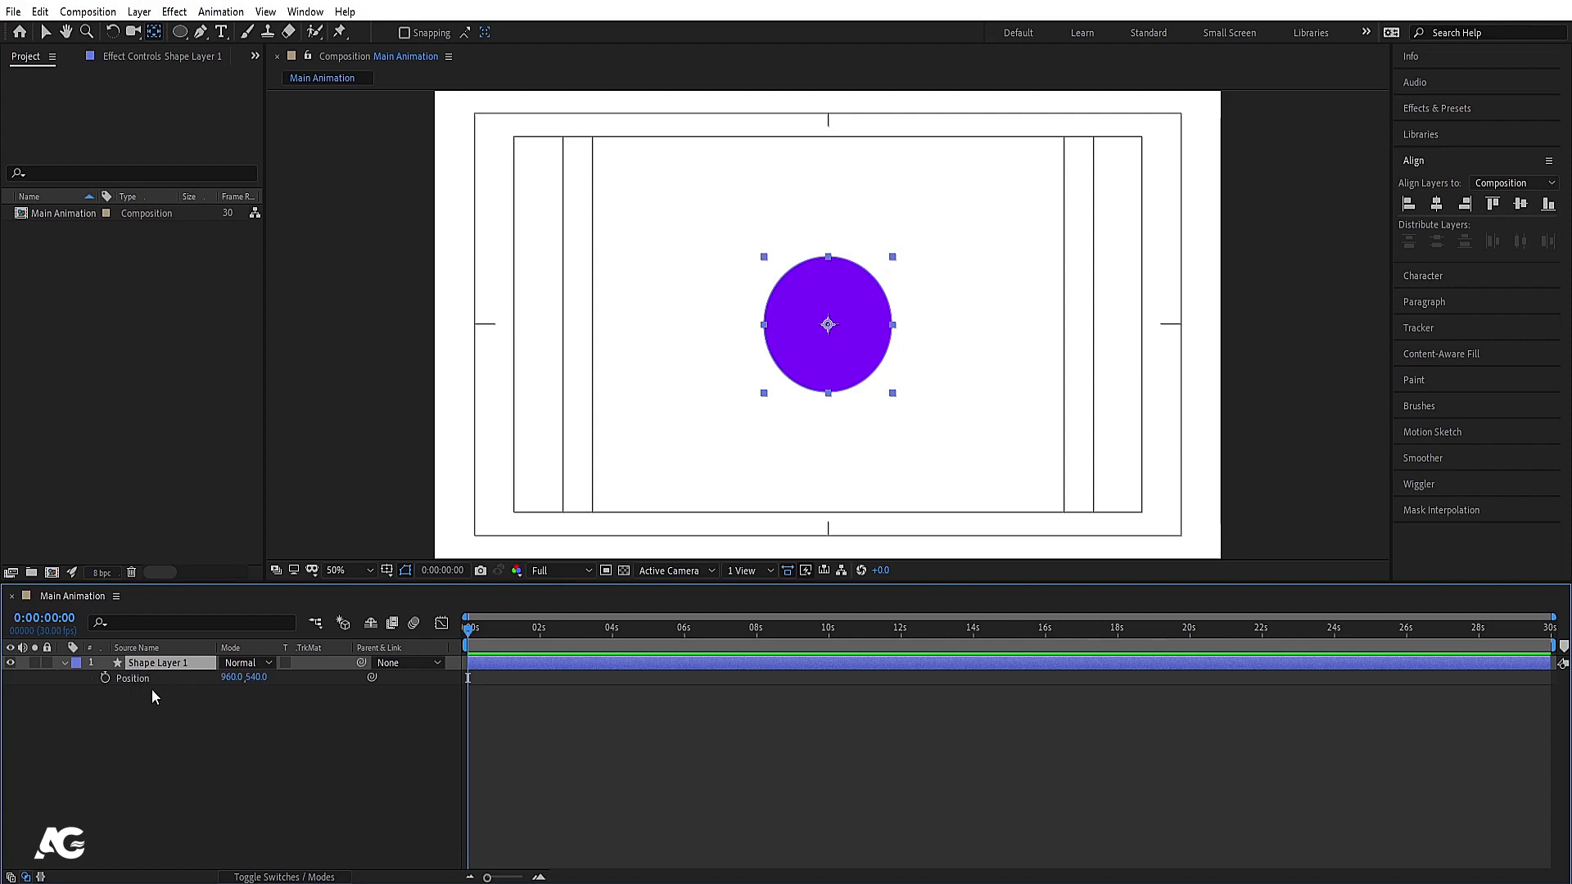
key("t")
key("p")
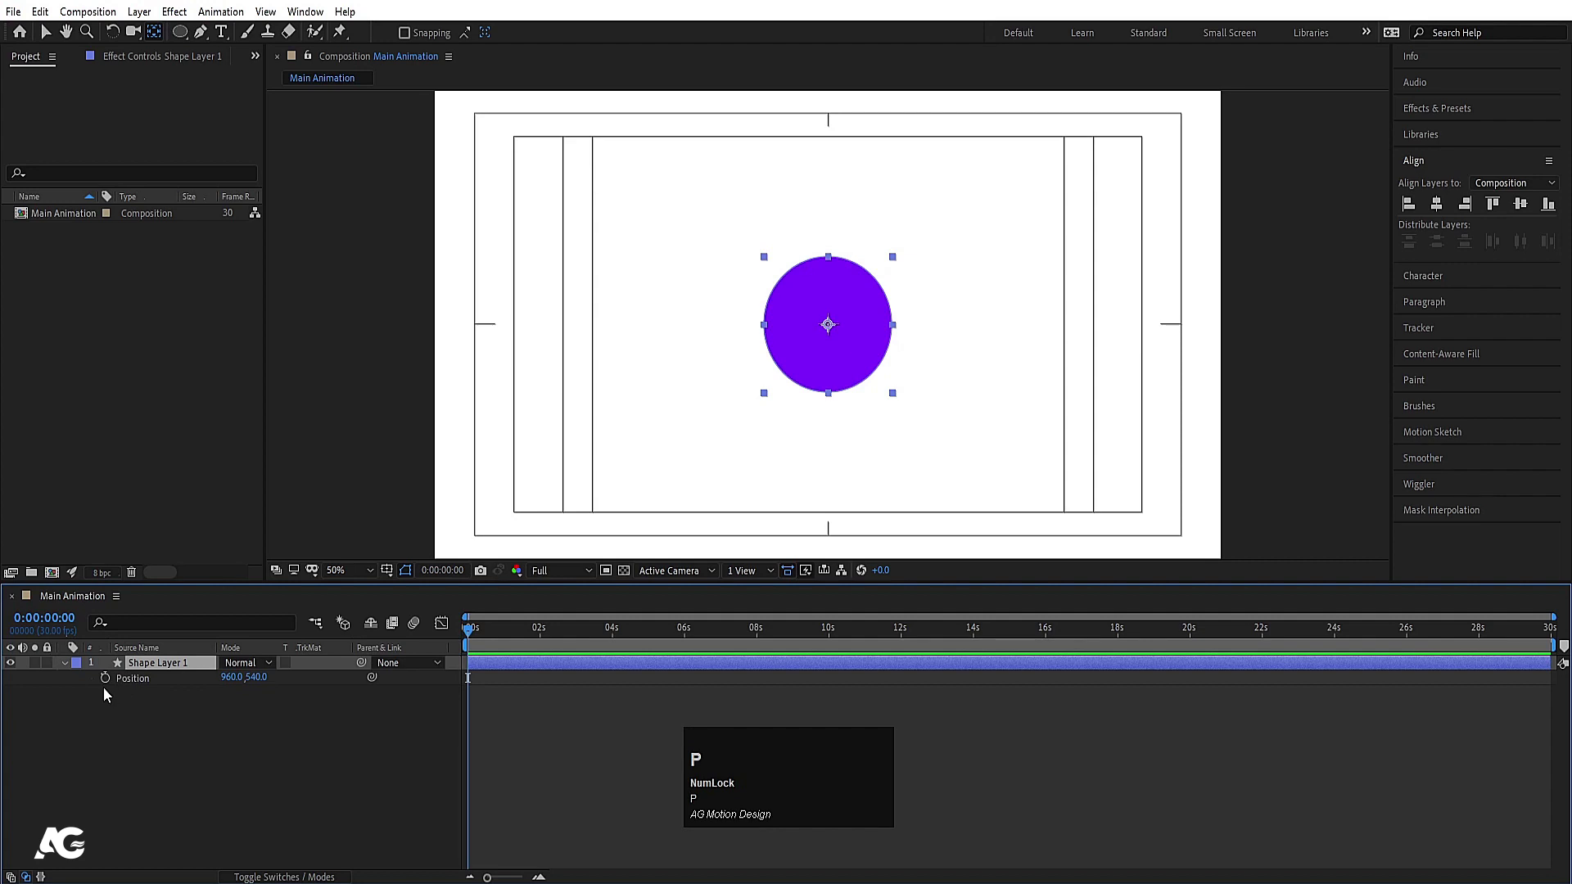
- Add Rotation, Scale and Opacity to the Position property displayed under Shape Layer 1, and select the rows in turn through Rotation
key("shift")
key("shift+r")
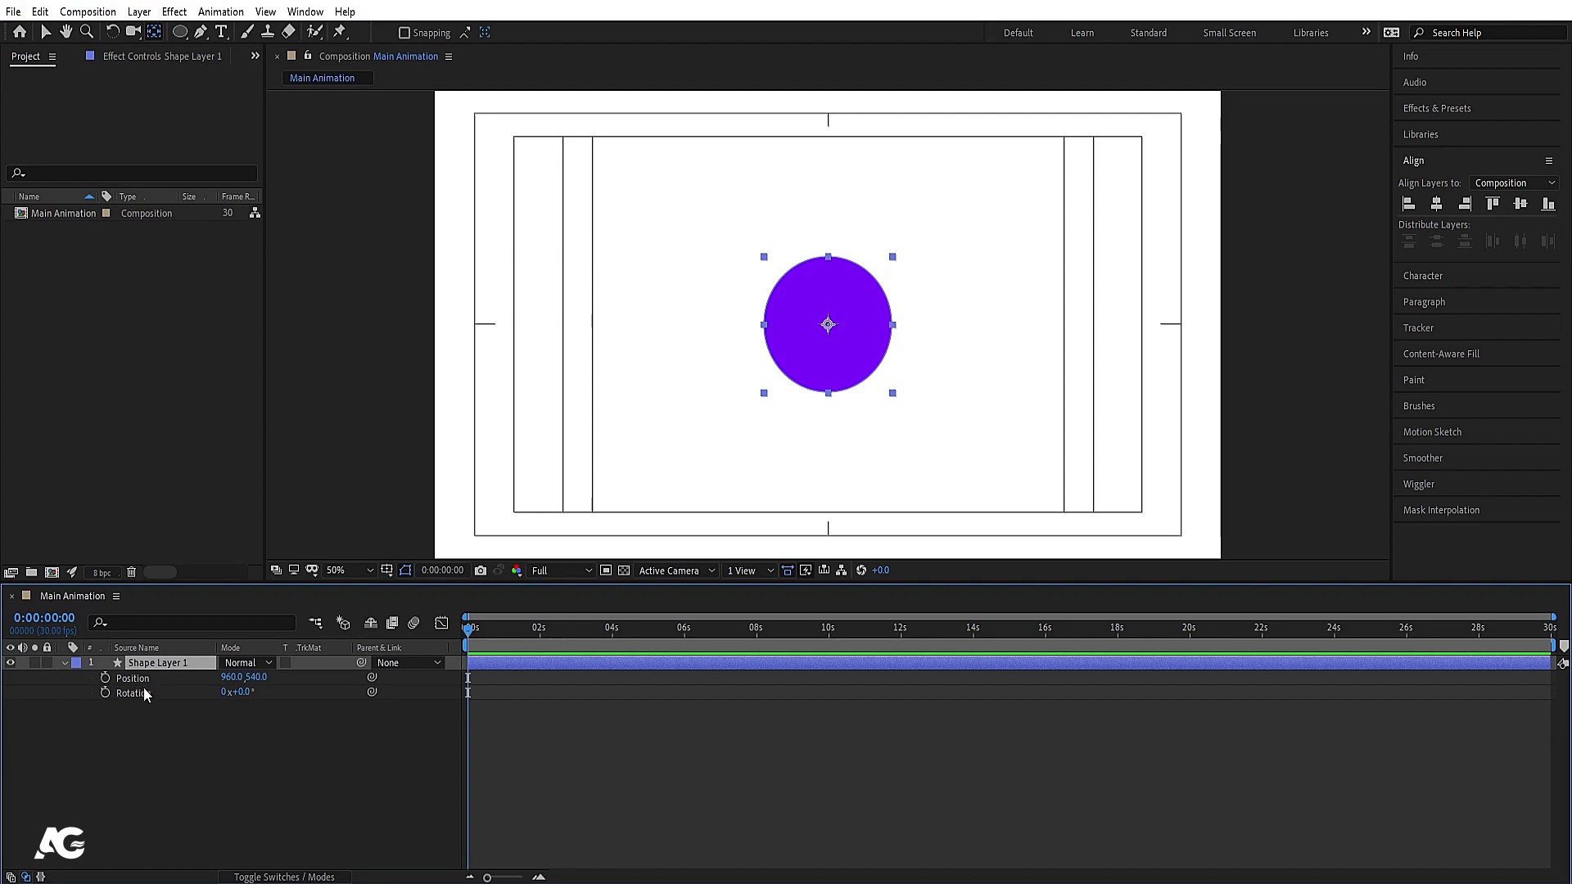
key("shift+s")
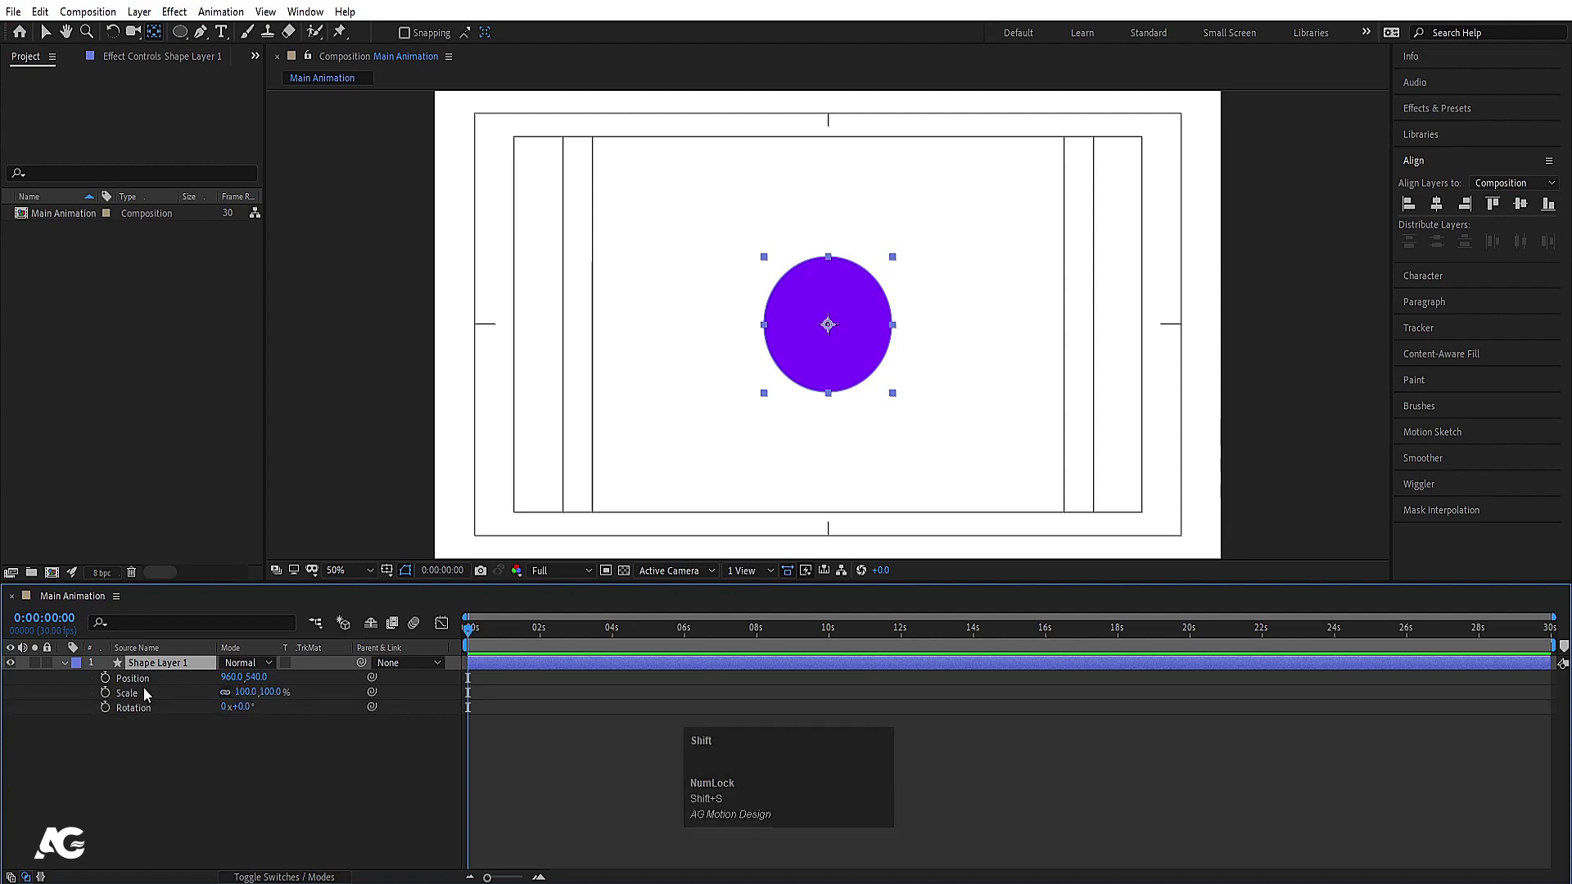
key("shift+t")
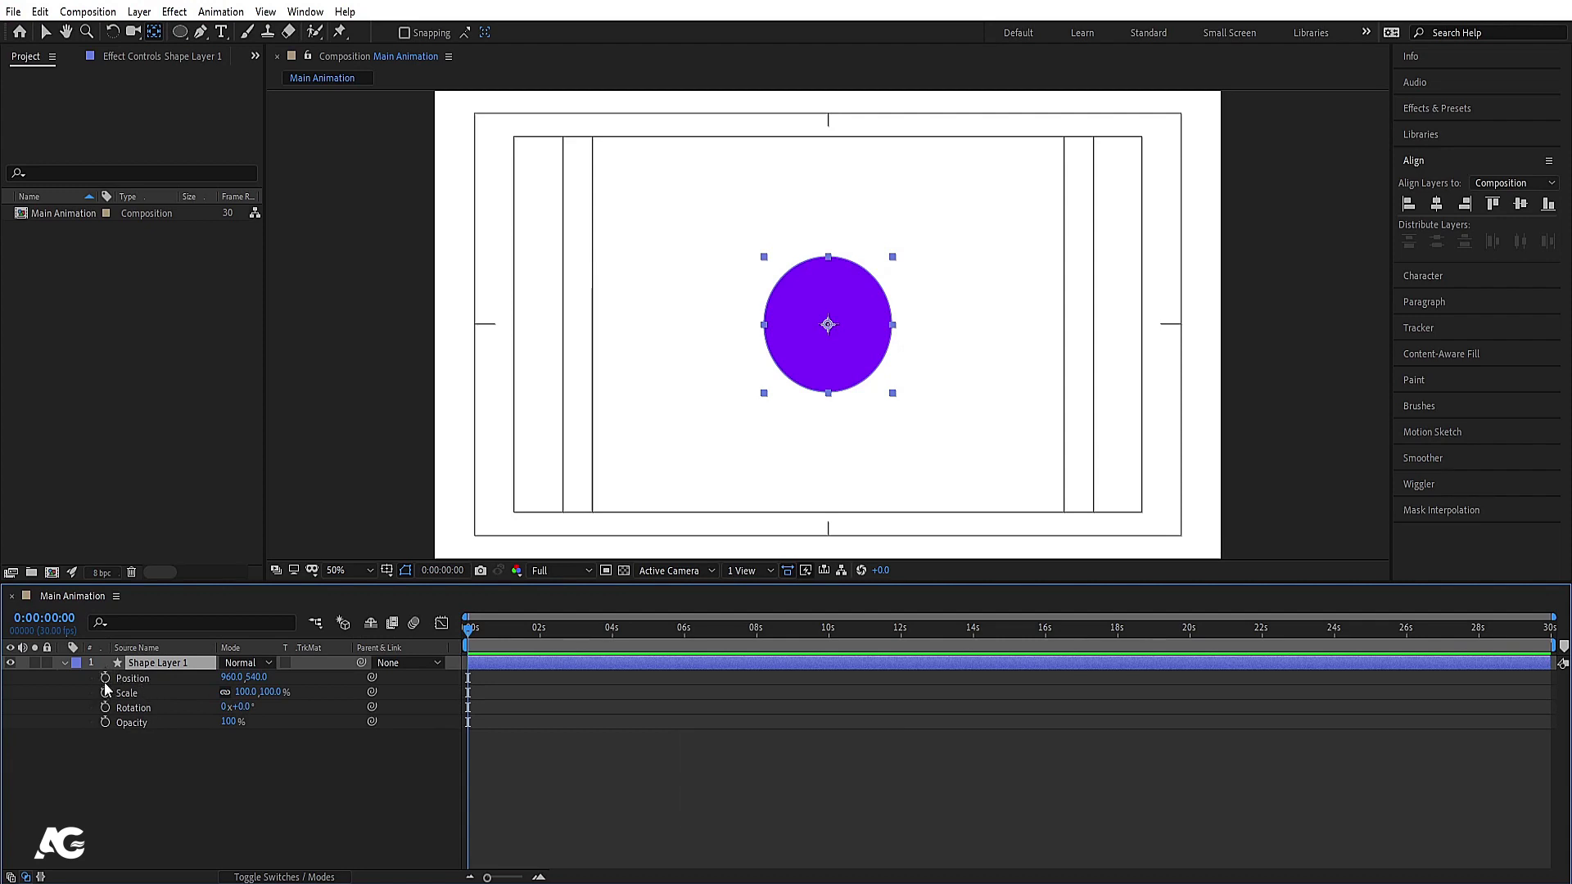
left_click(129, 680)
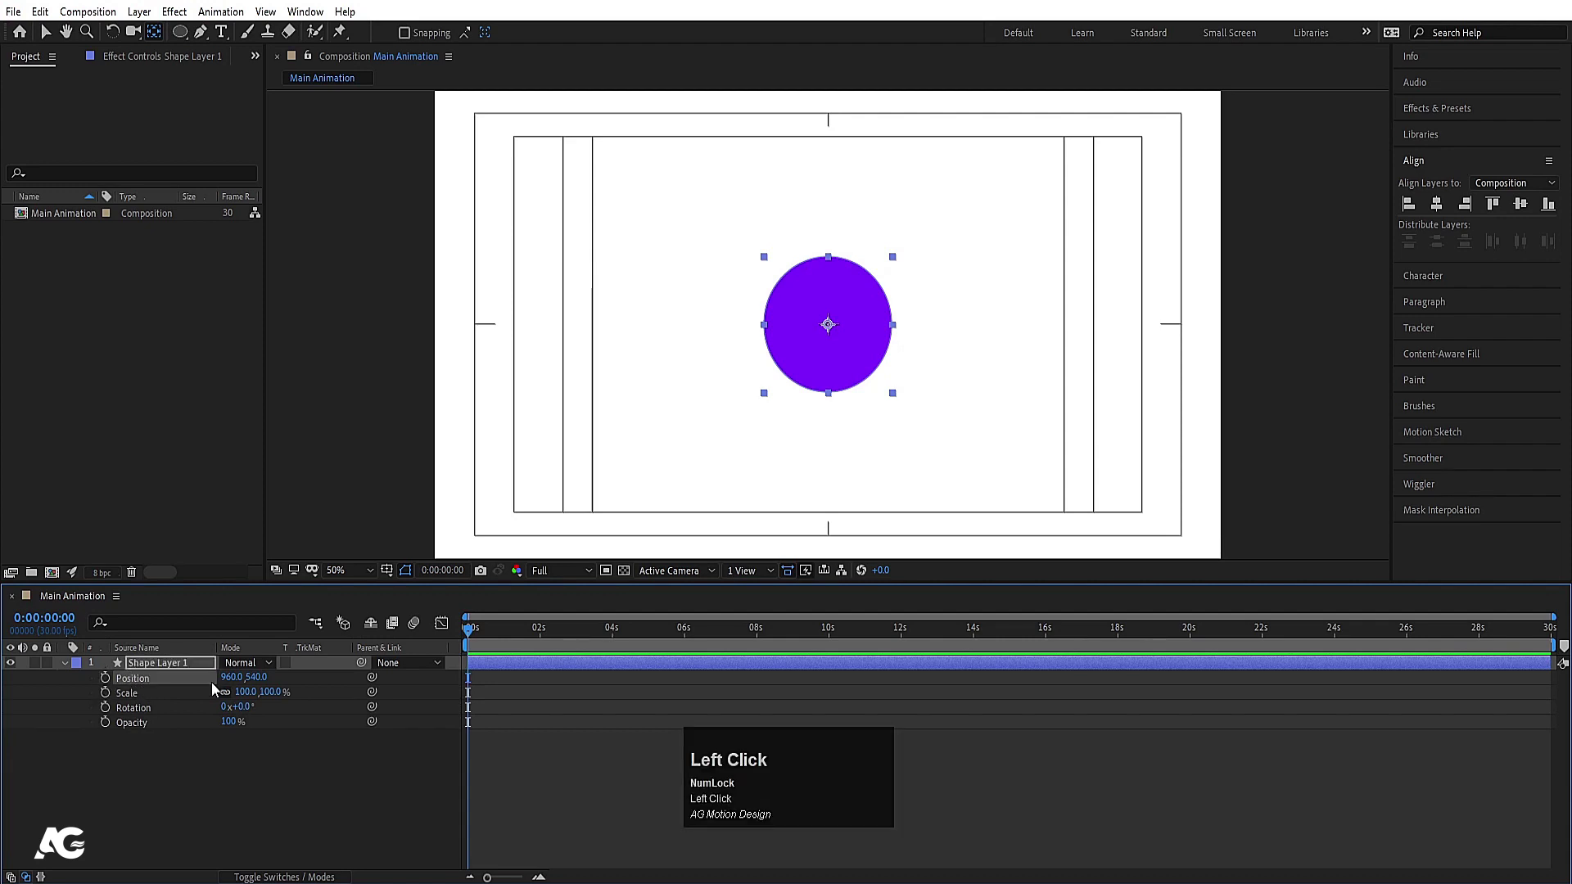
left_click(141, 697)
left_click(142, 709)
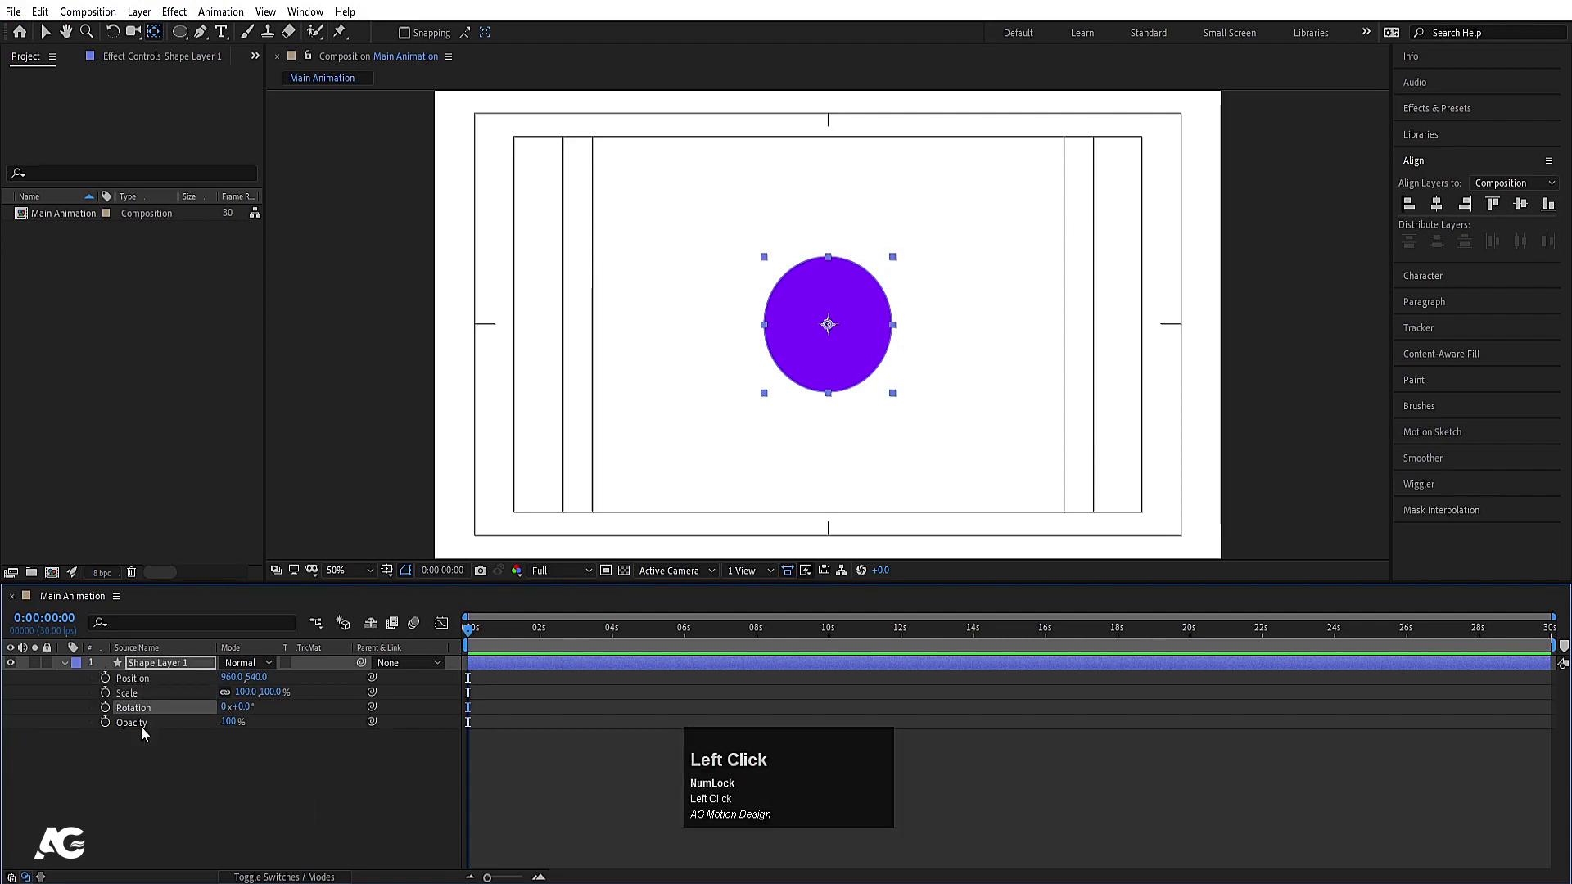
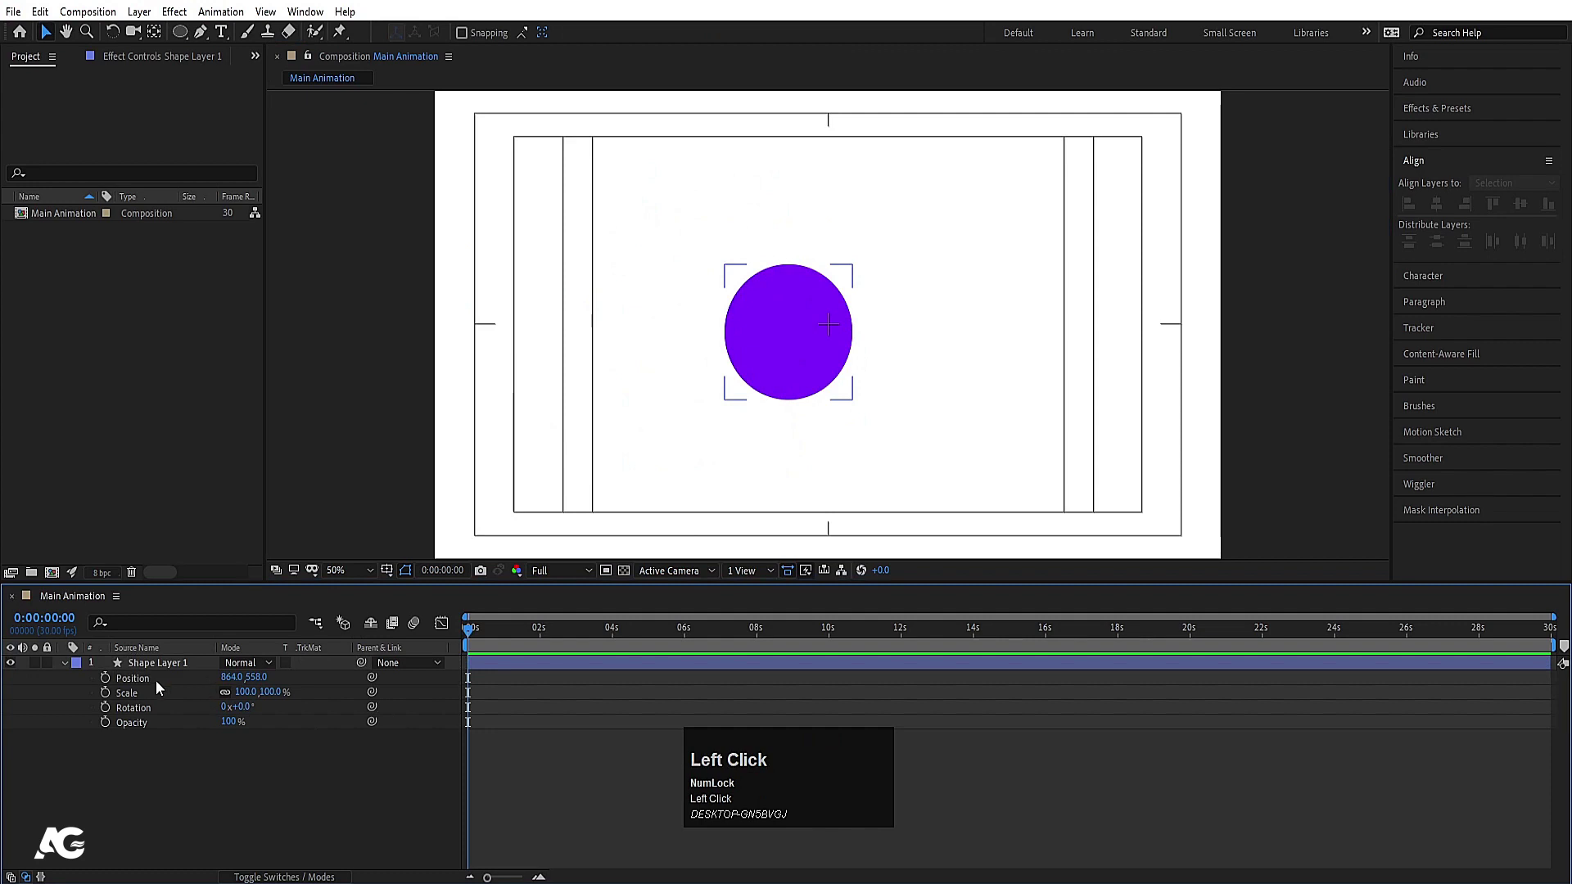
left_click(156, 681)
left_click(229, 679)
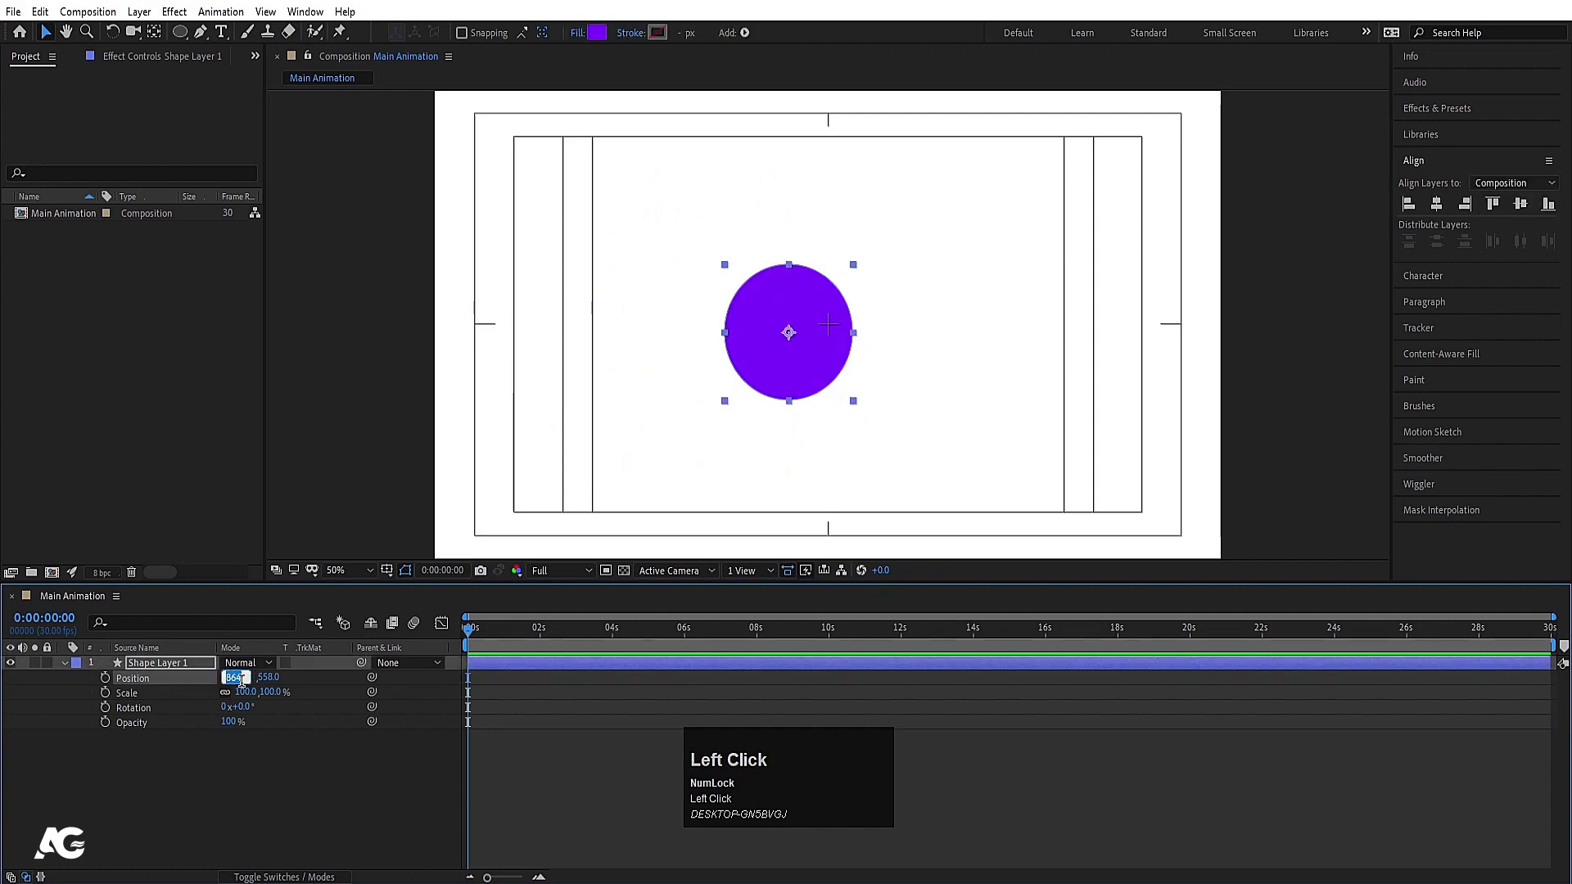
left_click(263, 677)
left_click(296, 681)
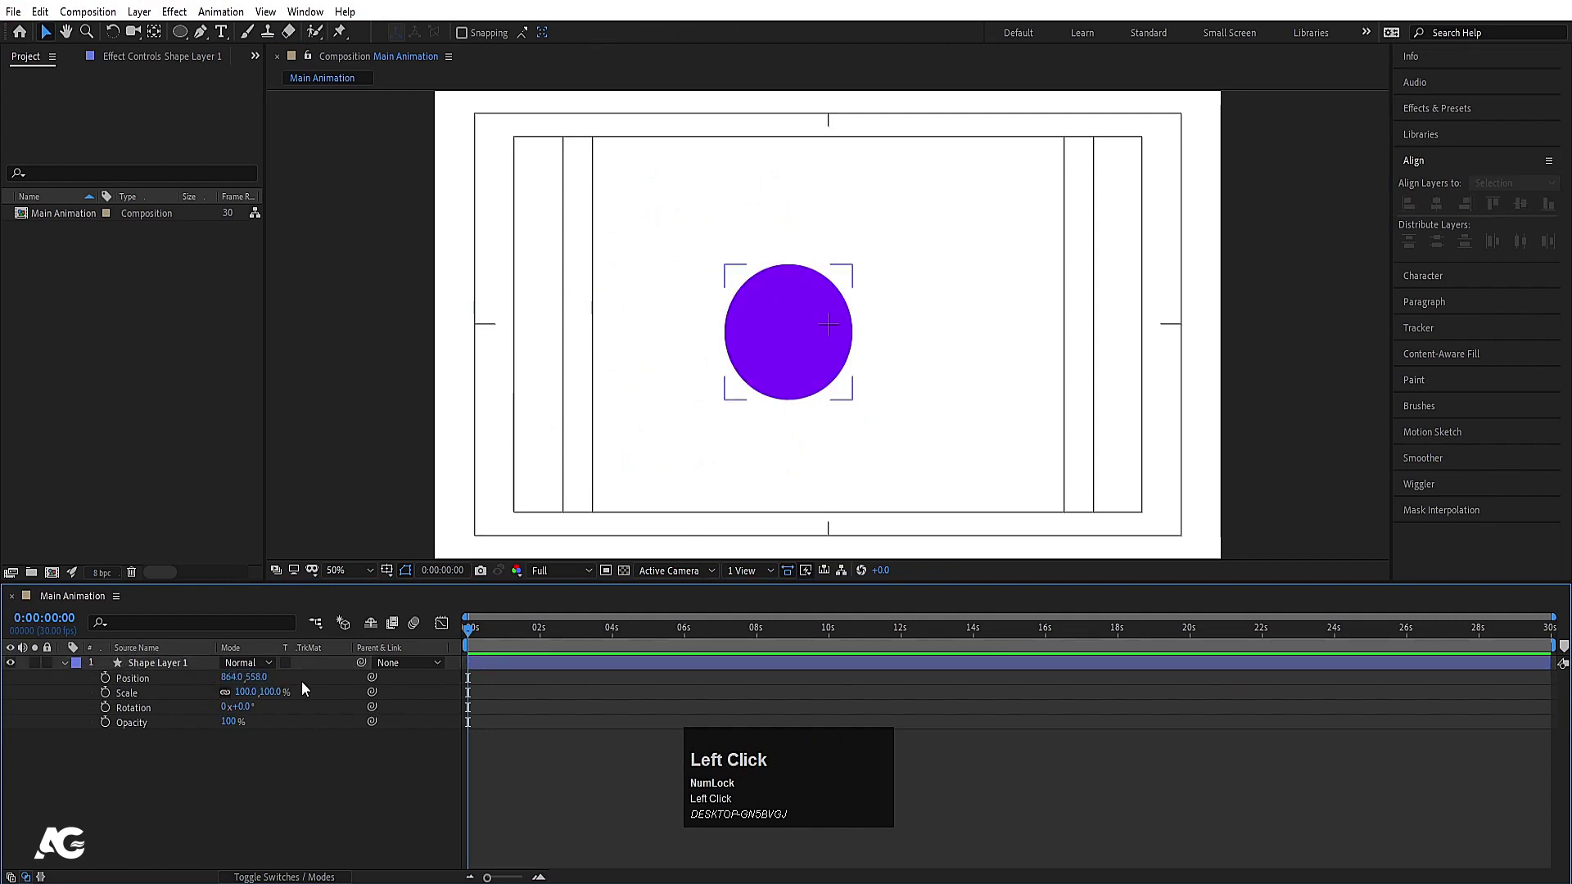
- Move the circle to the left side of the composition at about 208, 542 and set a Position keyframe at 0:00
left_click(759, 347)
left_click_drag(793, 366, 525, 361)
key("Num_Lock")
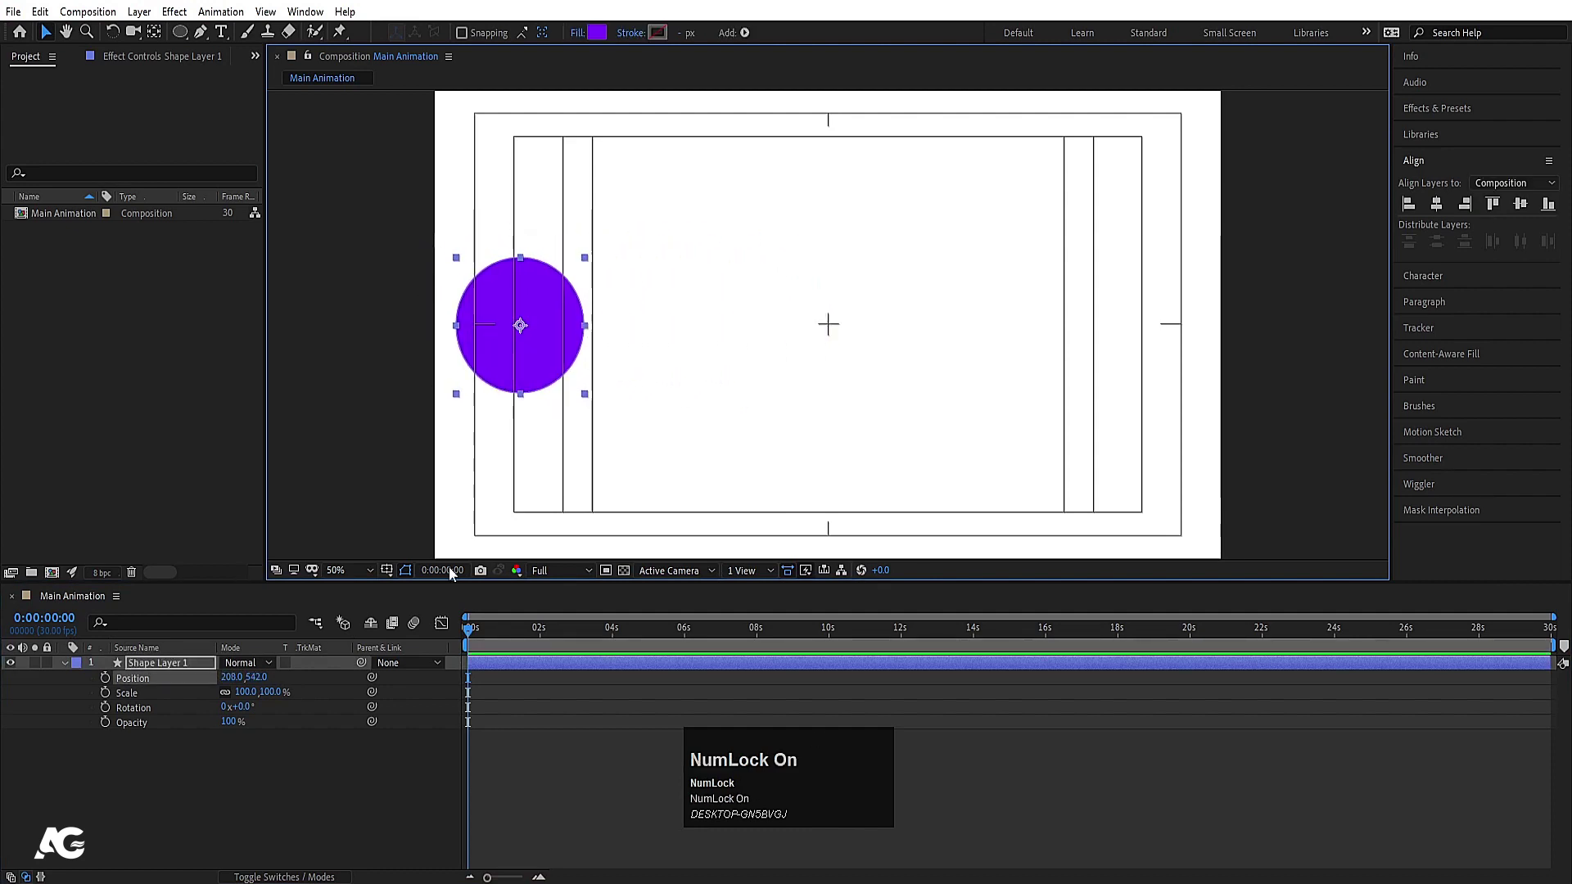
left_click(106, 678)
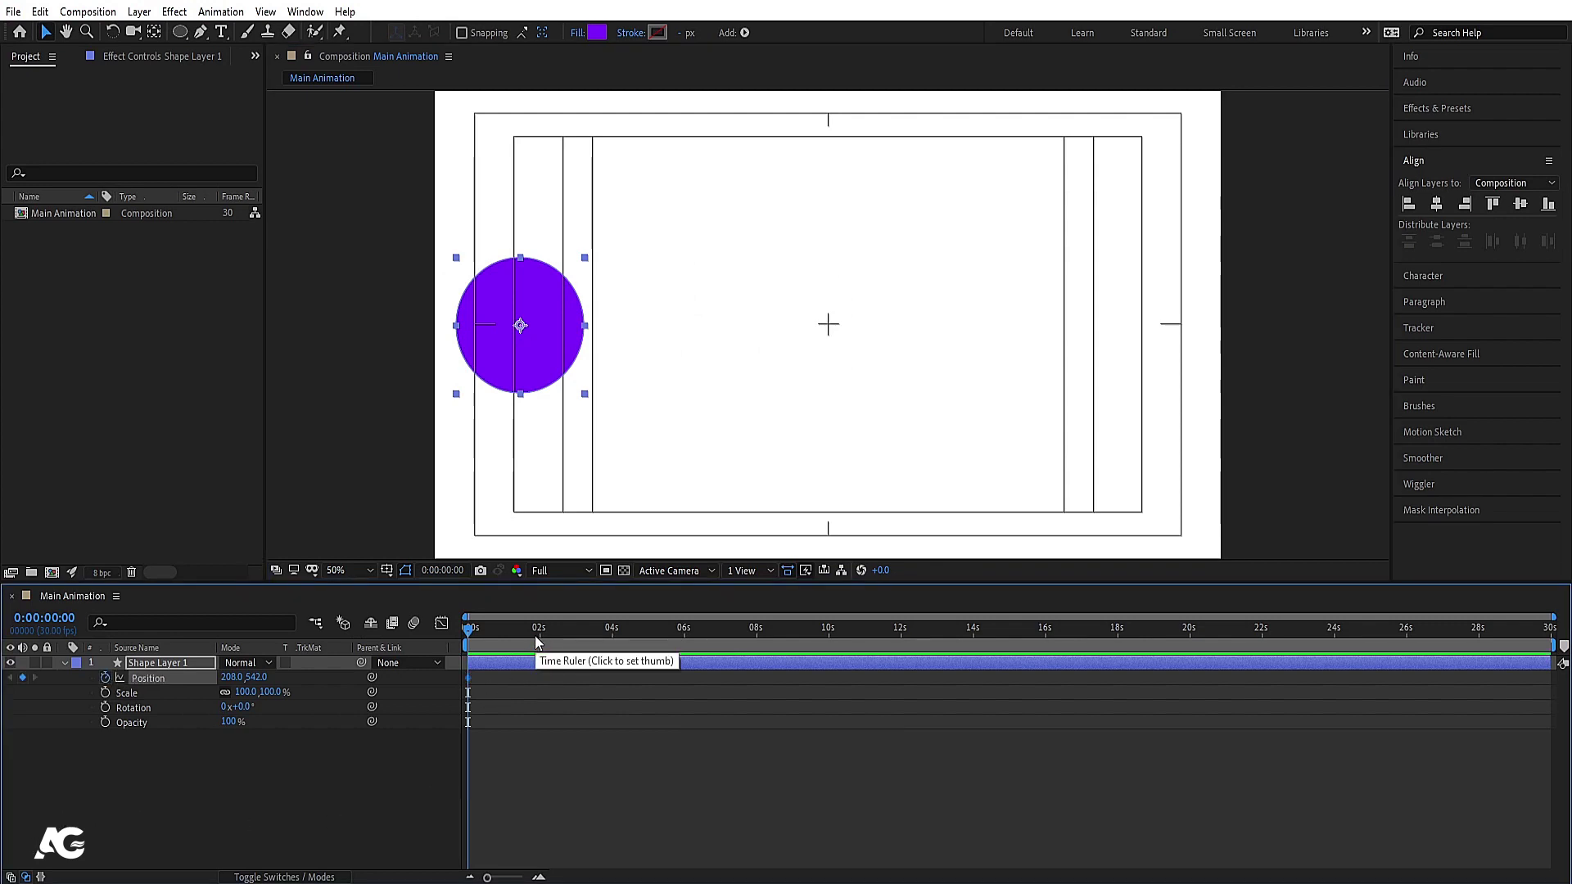
- Examine the time ruler at different zoom levels, from whole seconds to single frames and back to seconds
left_click(547, 680)
key("equal")
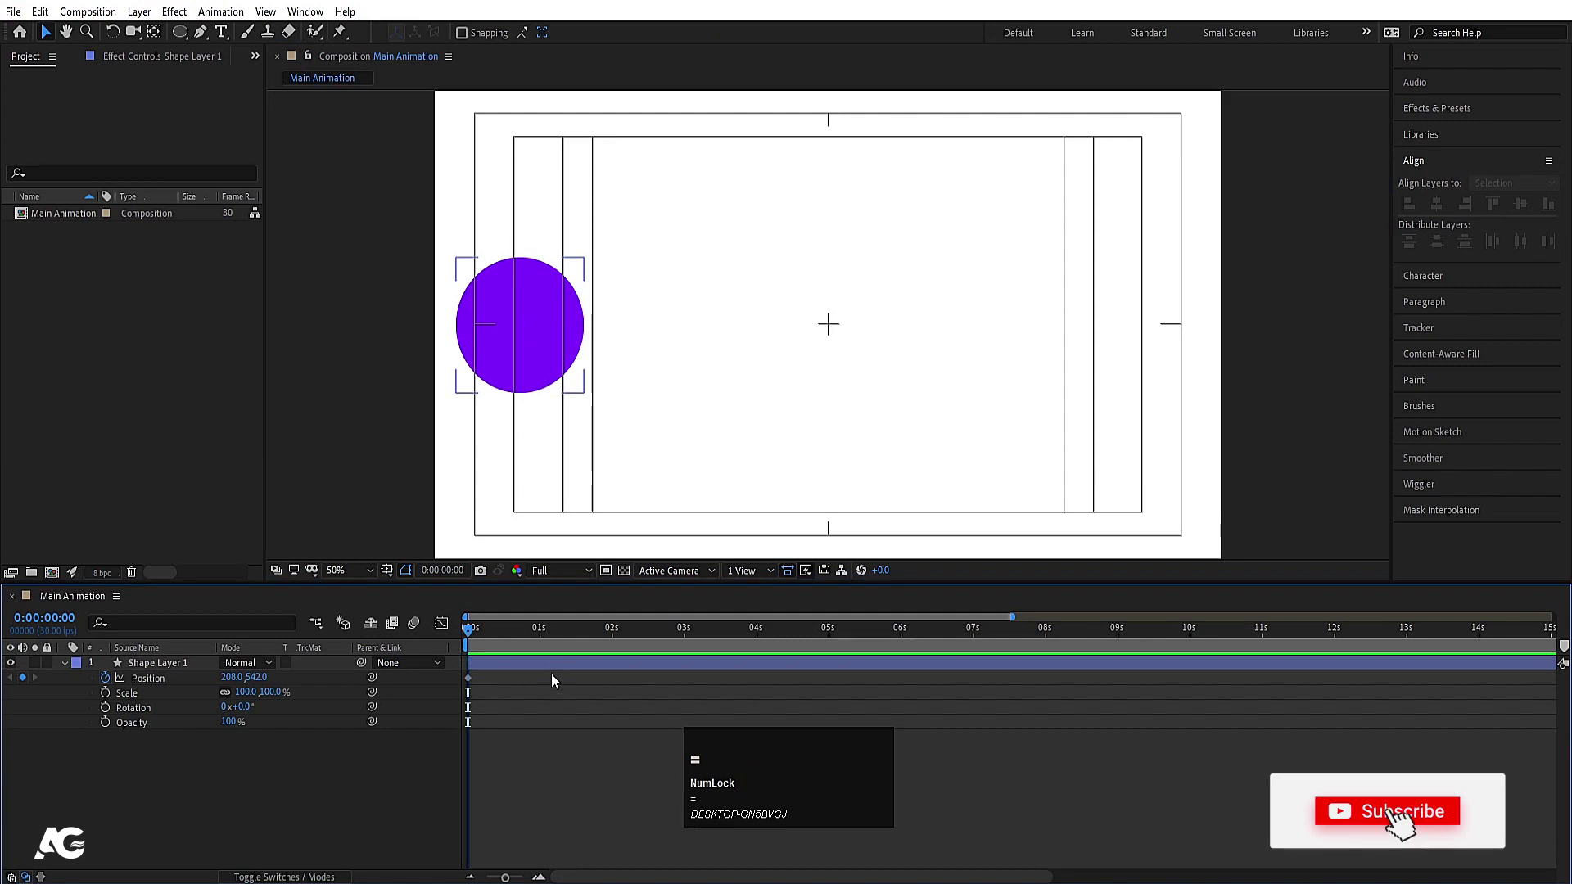
key("equal")
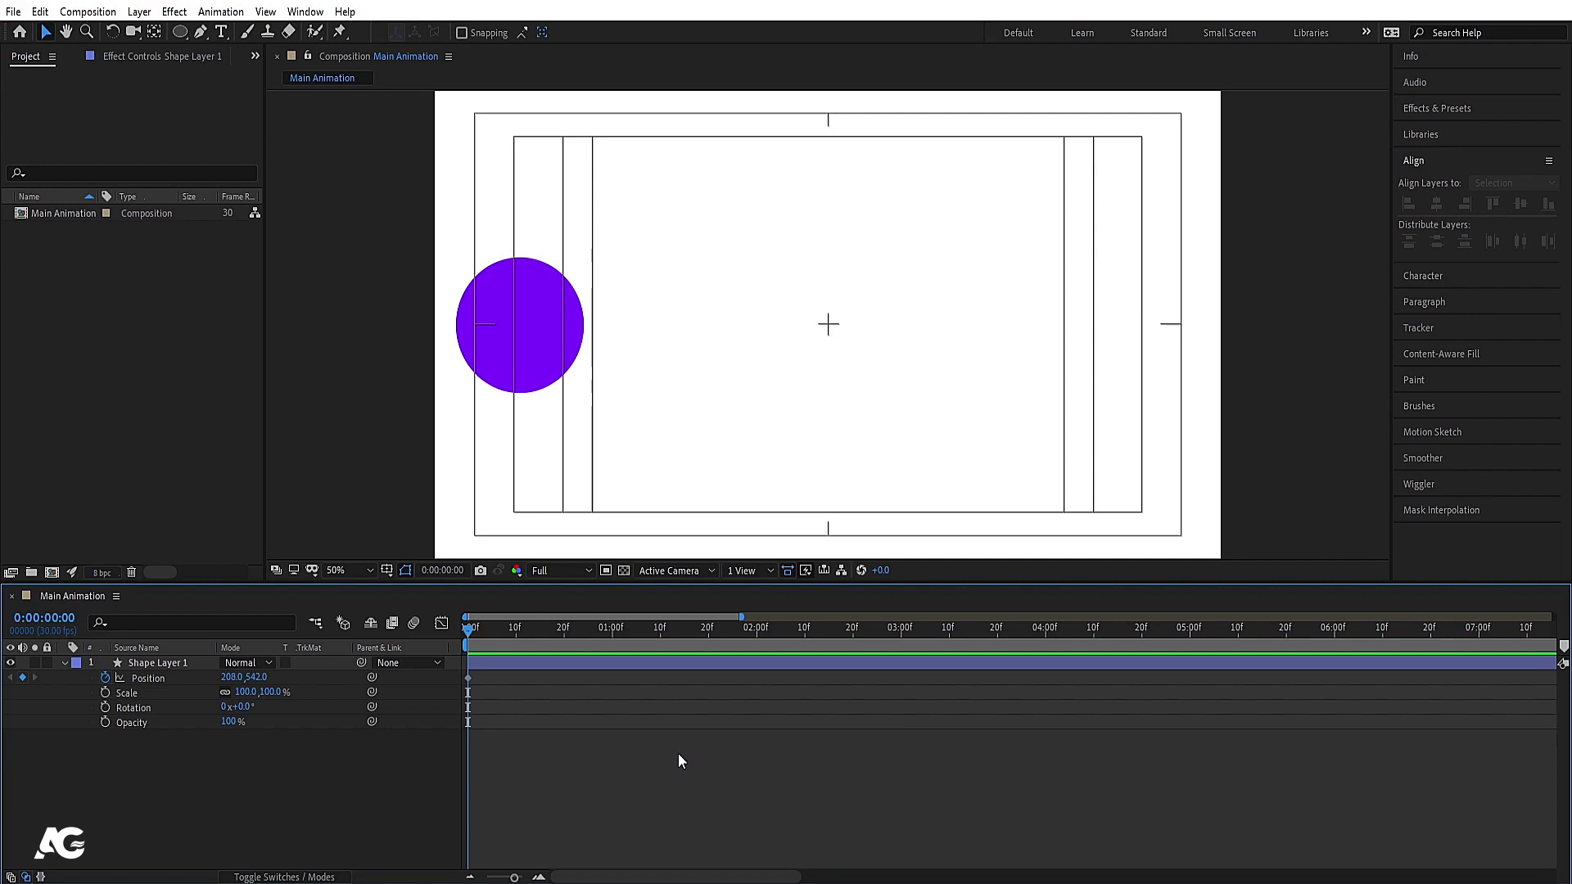
key("minus")
left_click(565, 706)
key("equal")
key("equal")
key("equal")
key("equal")
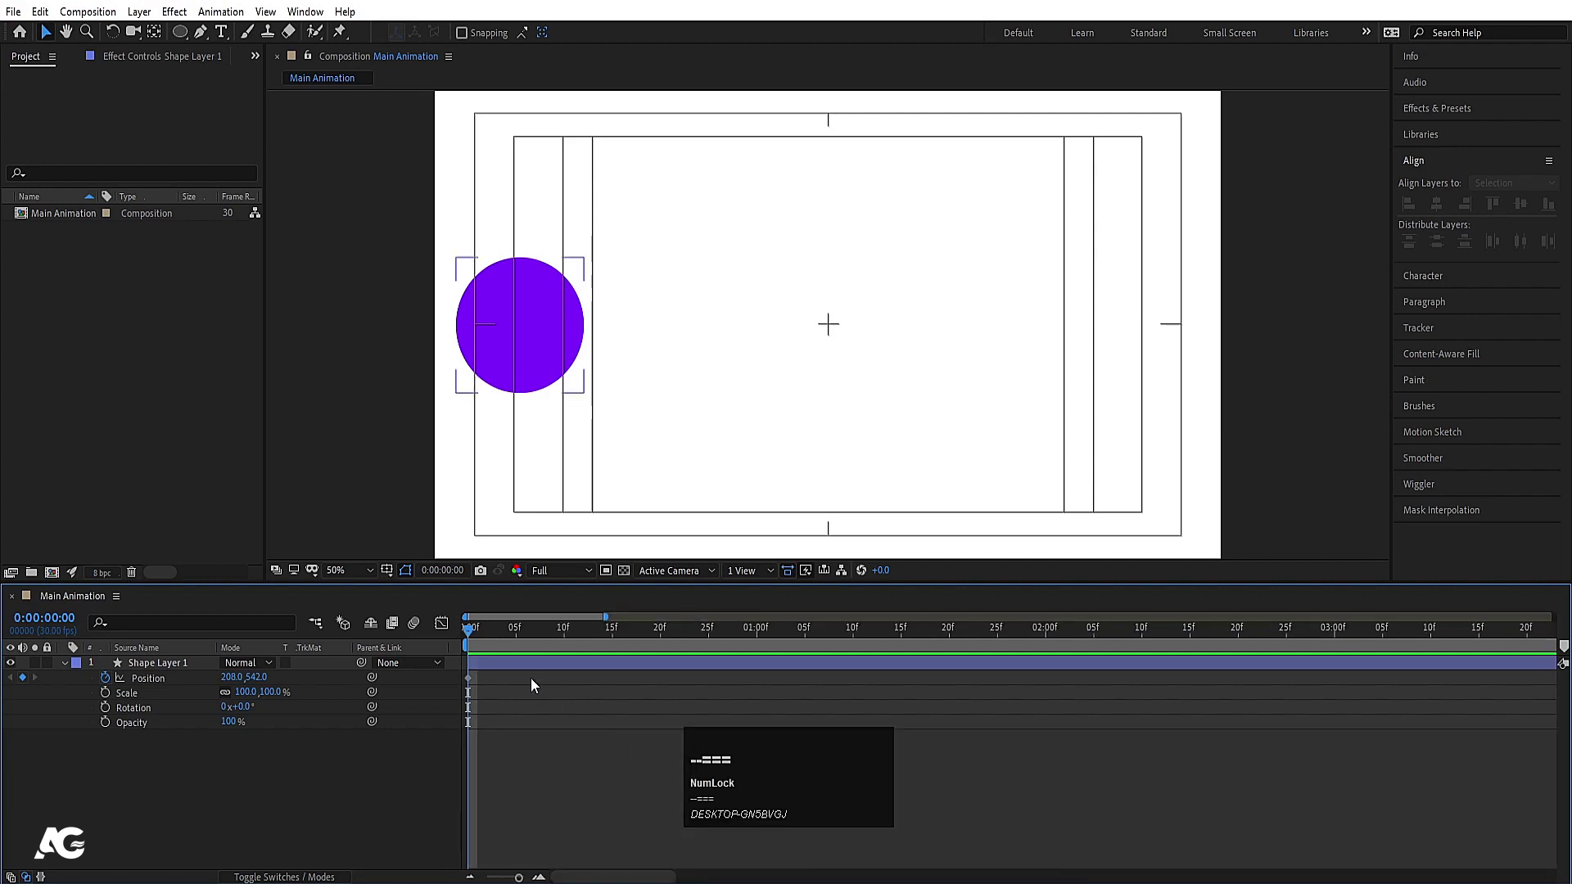
key("equal")
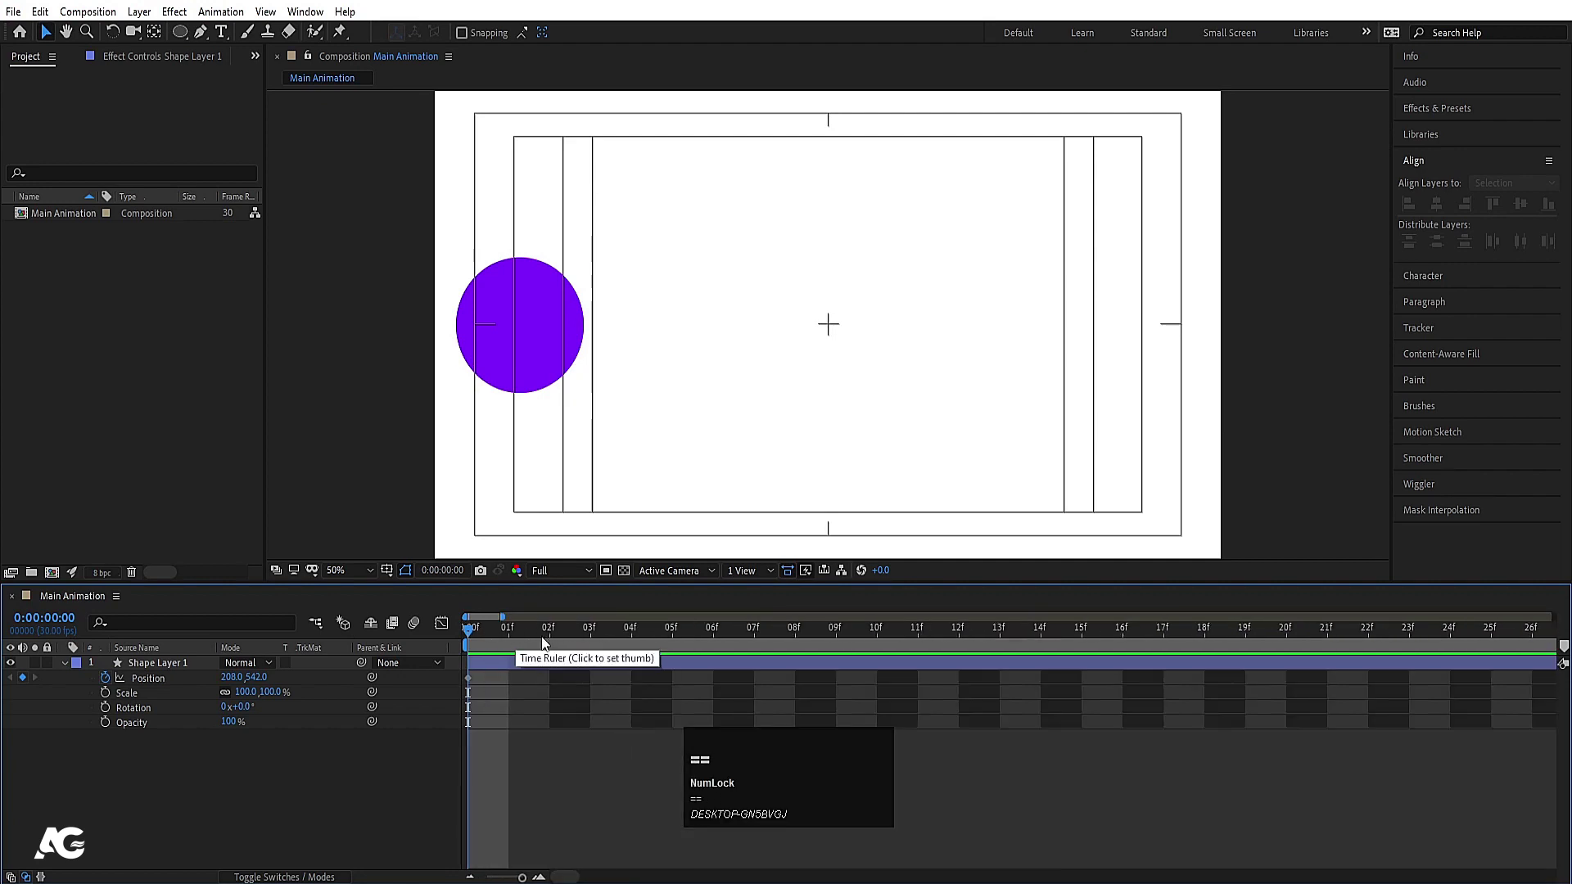
left_click(518, 635)
key("minus")
key("minus")
key("minus")
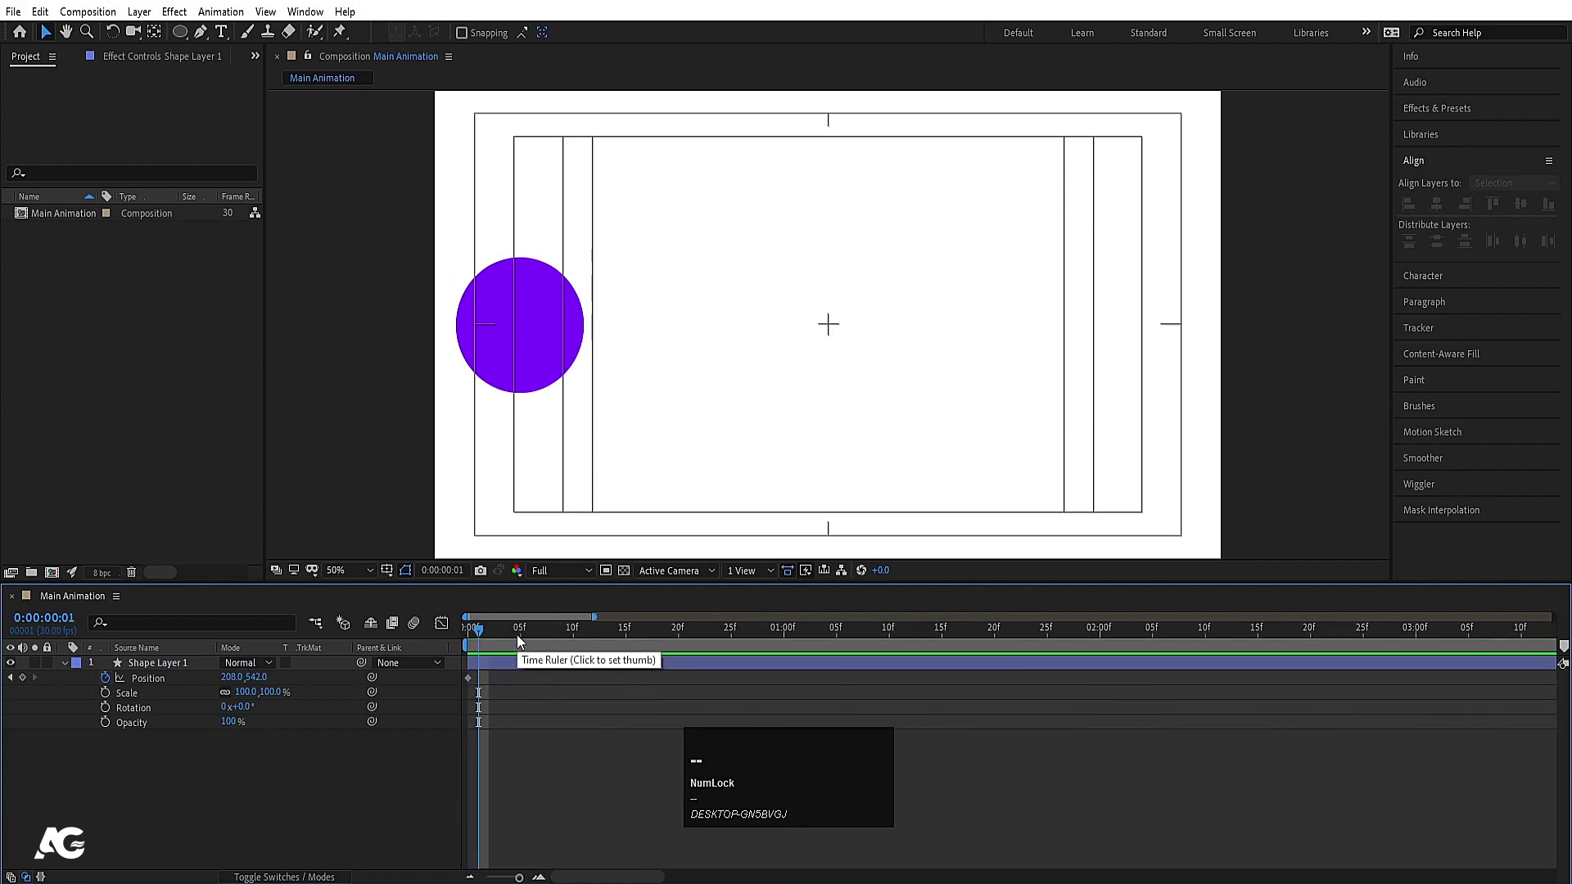
key("minus")
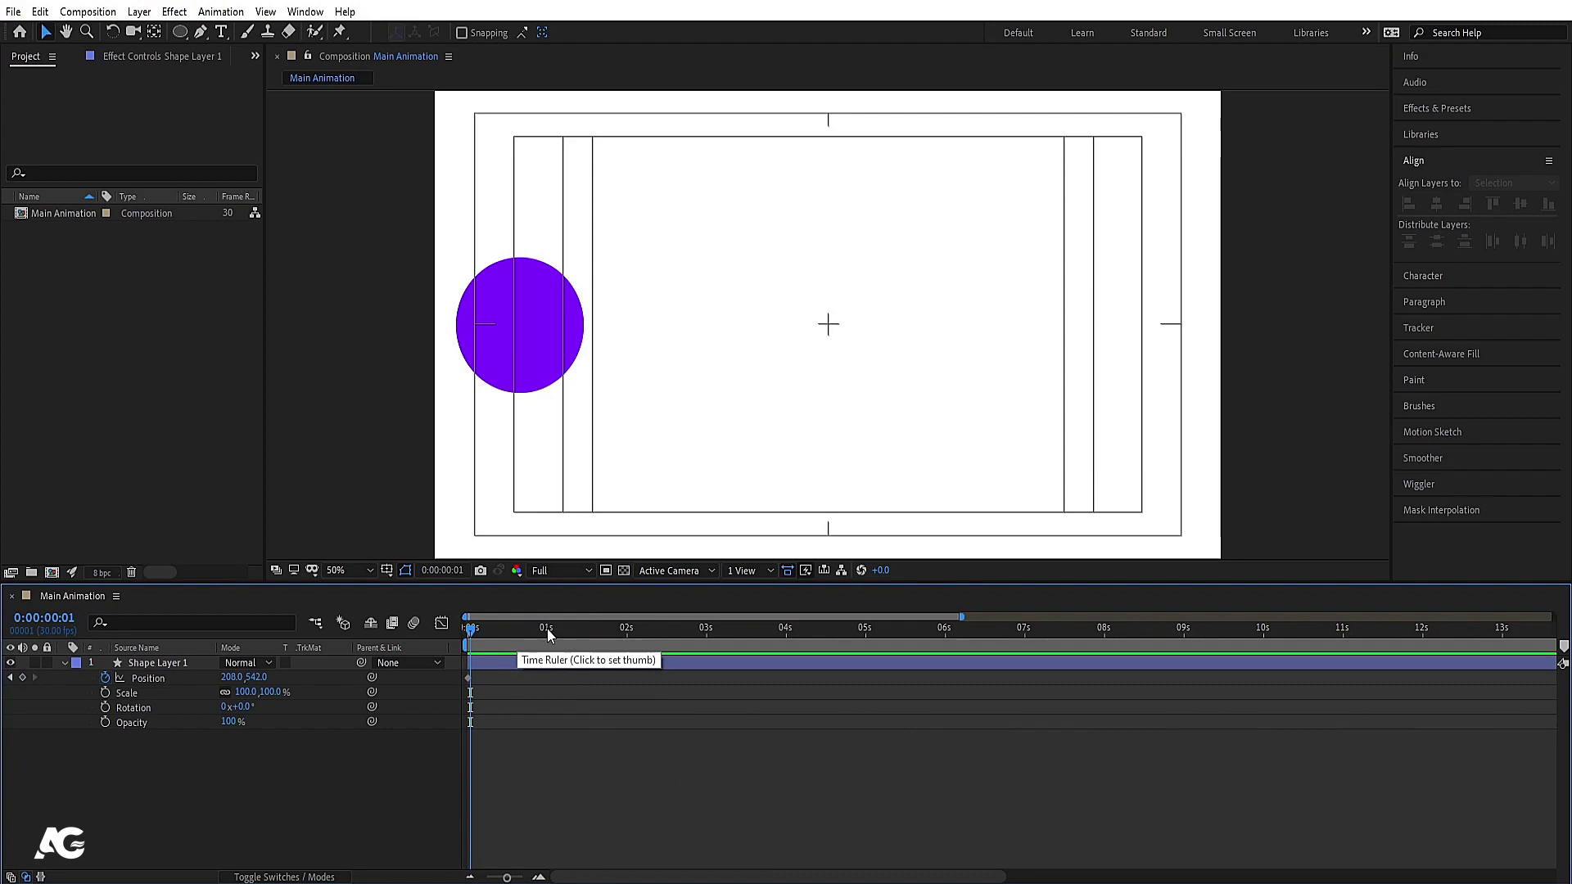
- Create a second Position keyframe at 1 second by moving the circle horizontally to the right side, at about 1662, 542
left_click(547, 631)
left_click(529, 662)
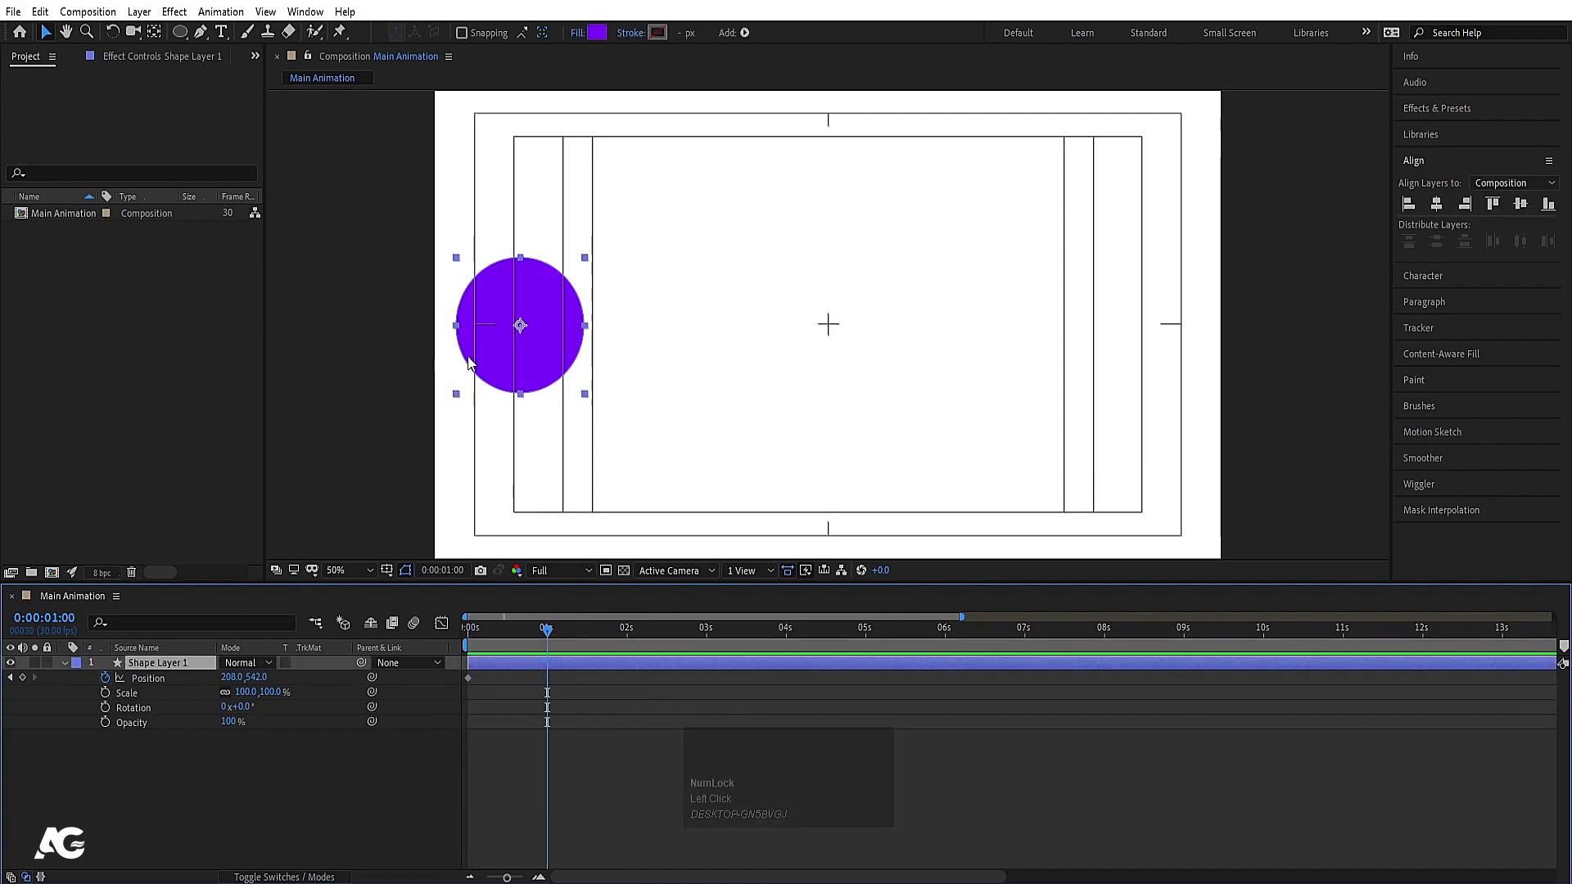
left_click_drag(491, 348, 1087, 365)
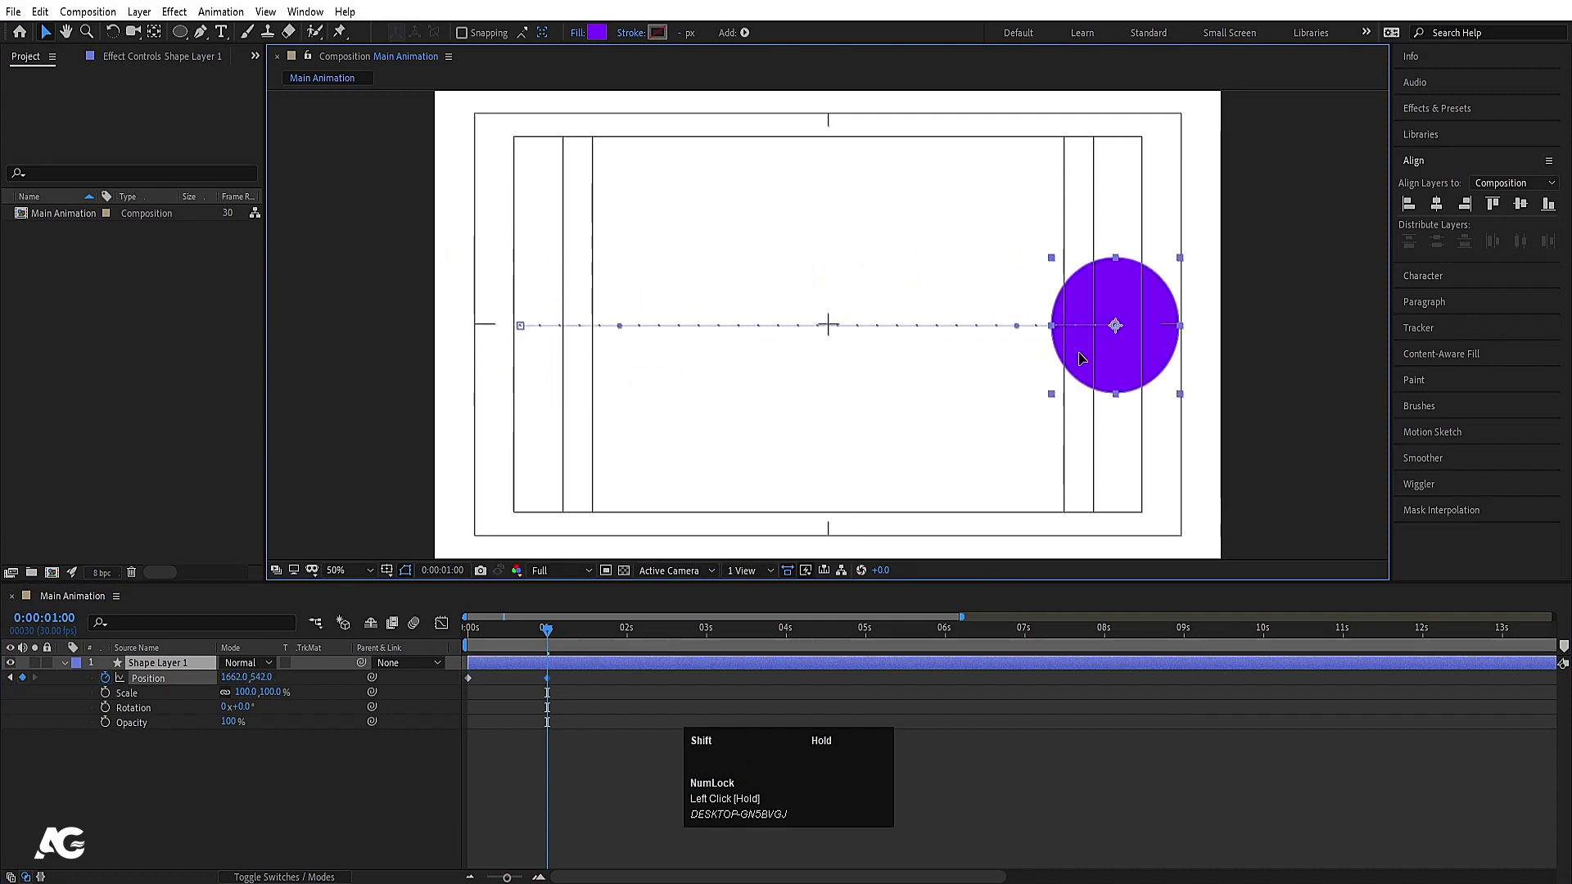
- Play back the circle's movement from the start several times and scrub through it to check the position animation
left_click_drag(547, 629, 394, 620)
left_click(529, 744)
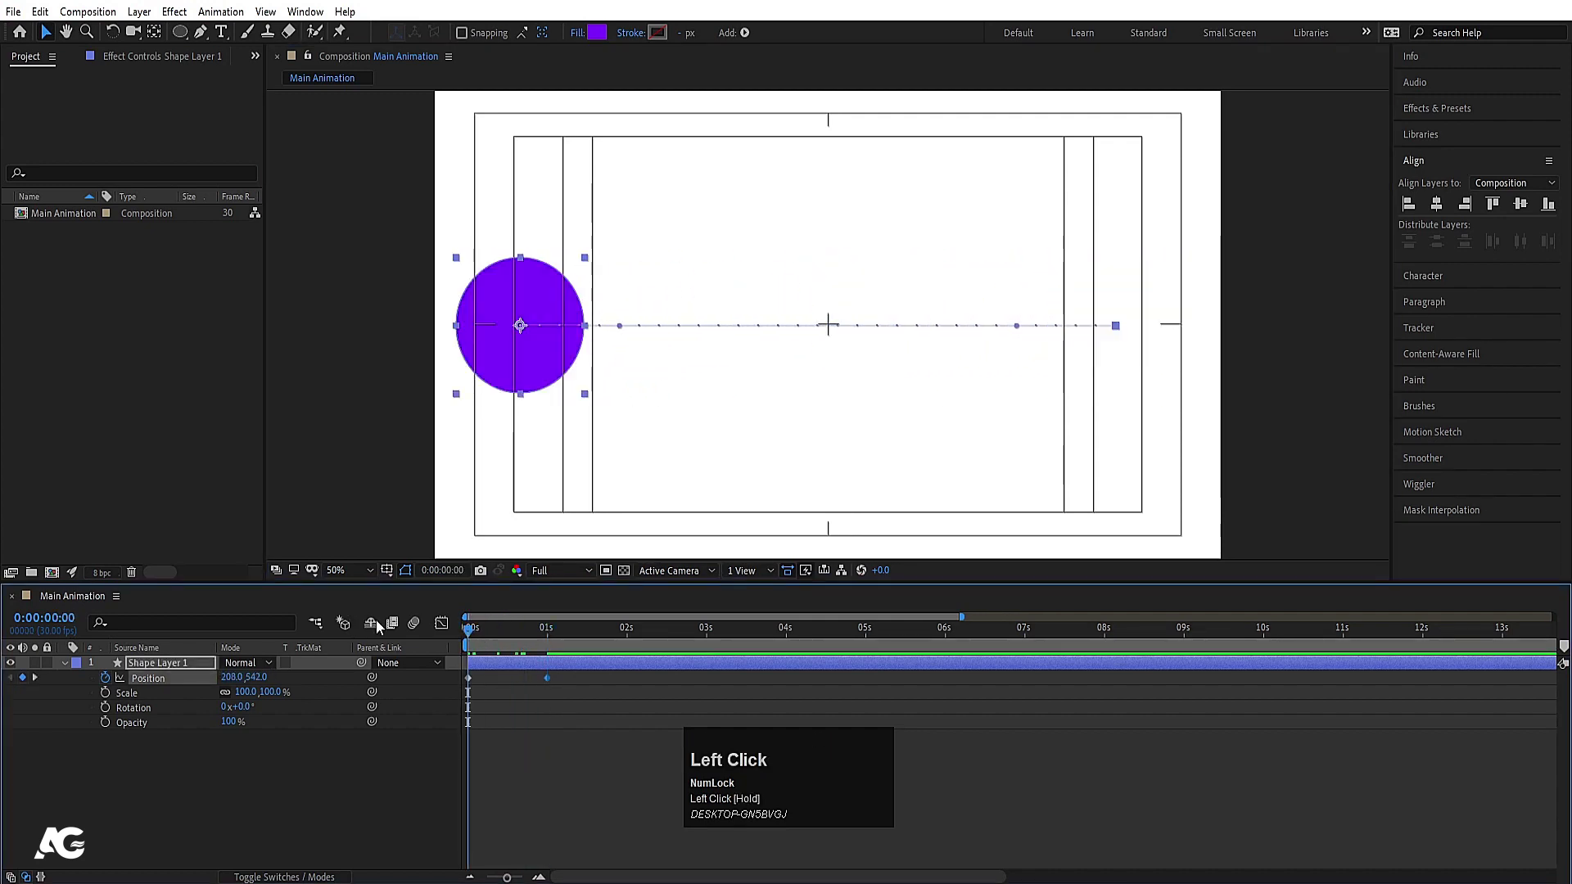
key("space")
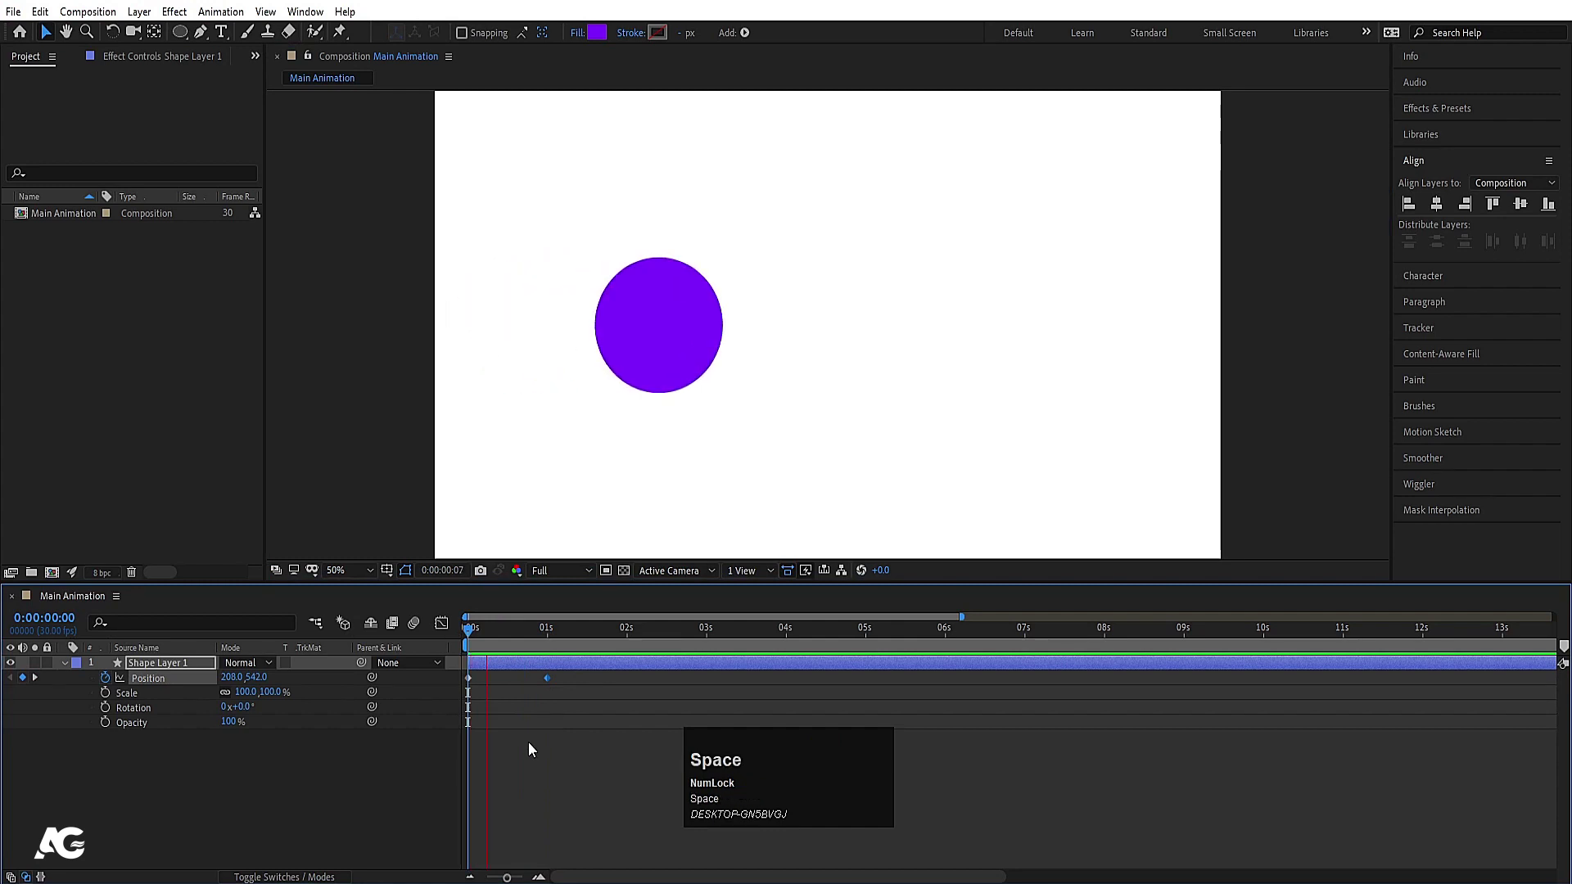
key("space")
left_click(522, 655)
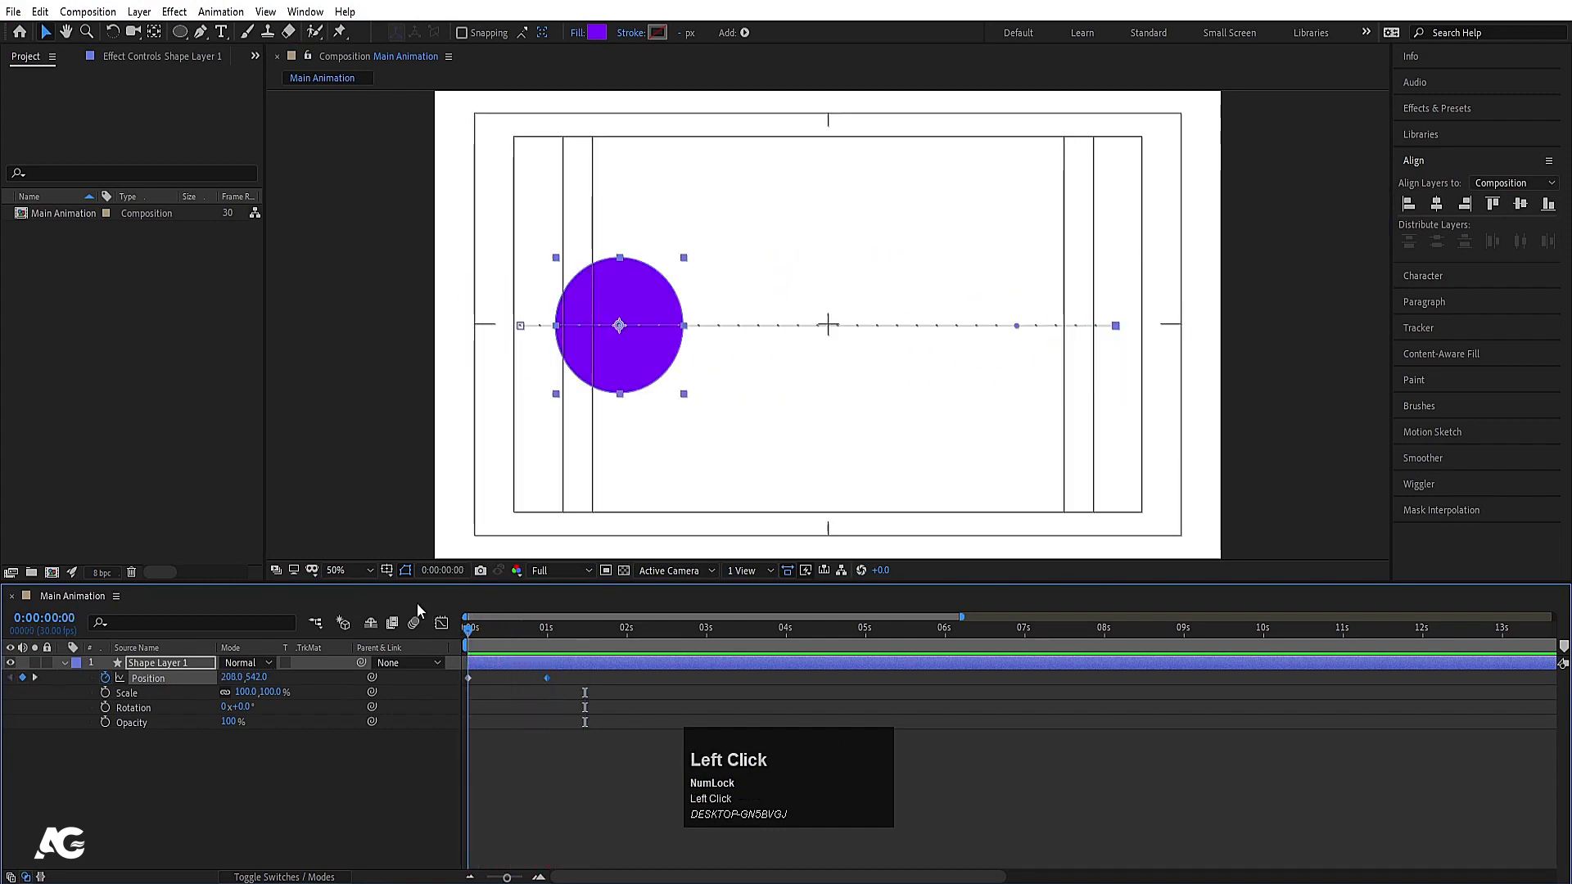
key("space")
key("space")
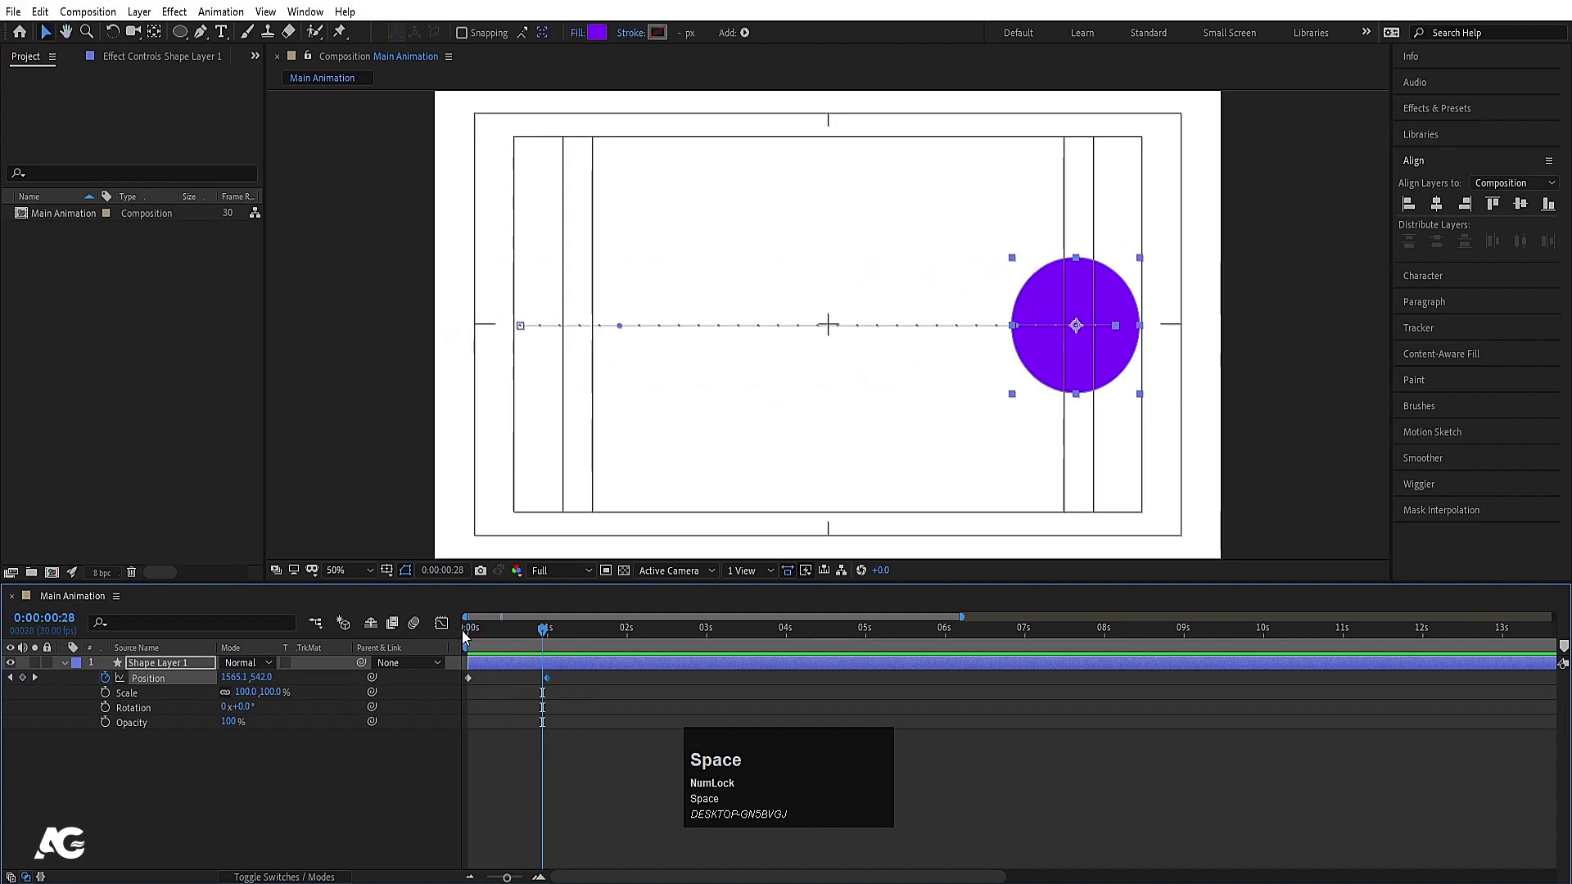
left_click(524, 625)
key("space")
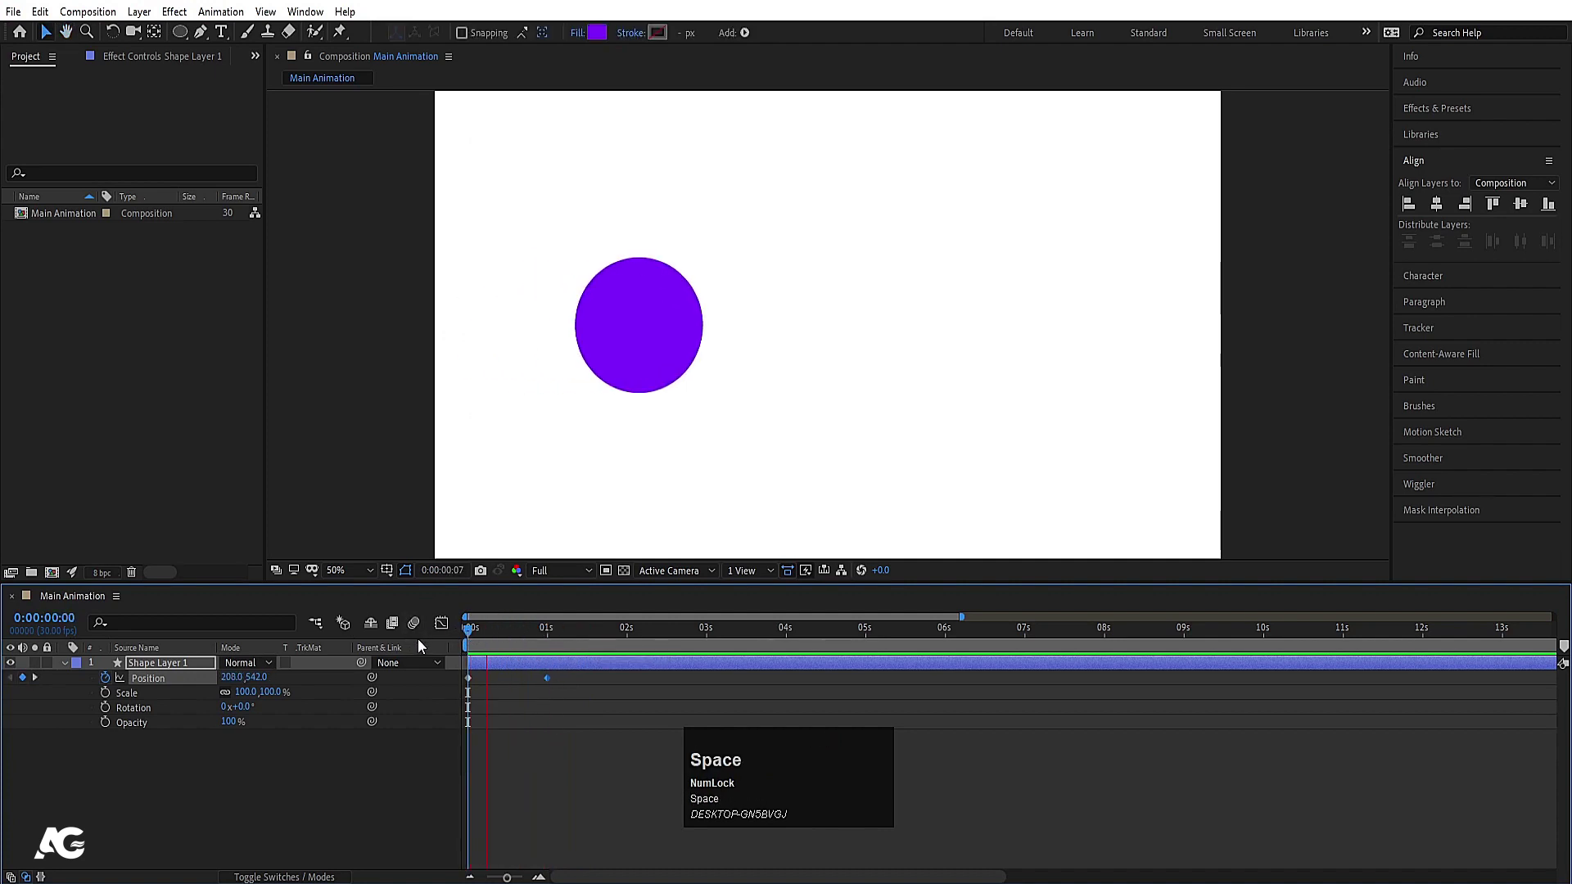
key("space")
left_click(459, 653)
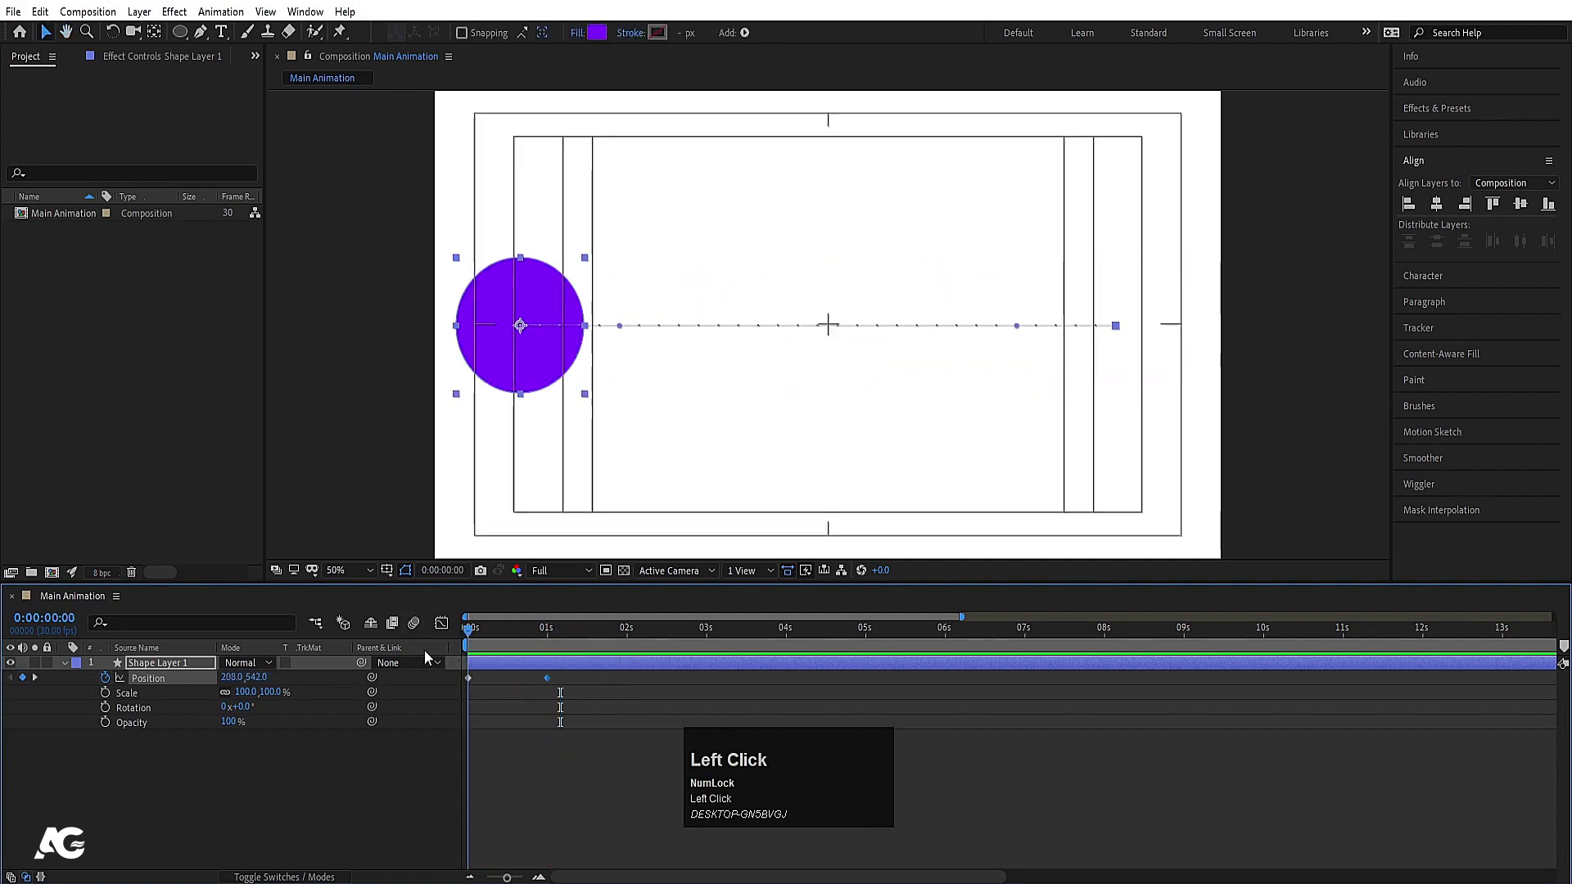
key("space")
left_click(498, 629)
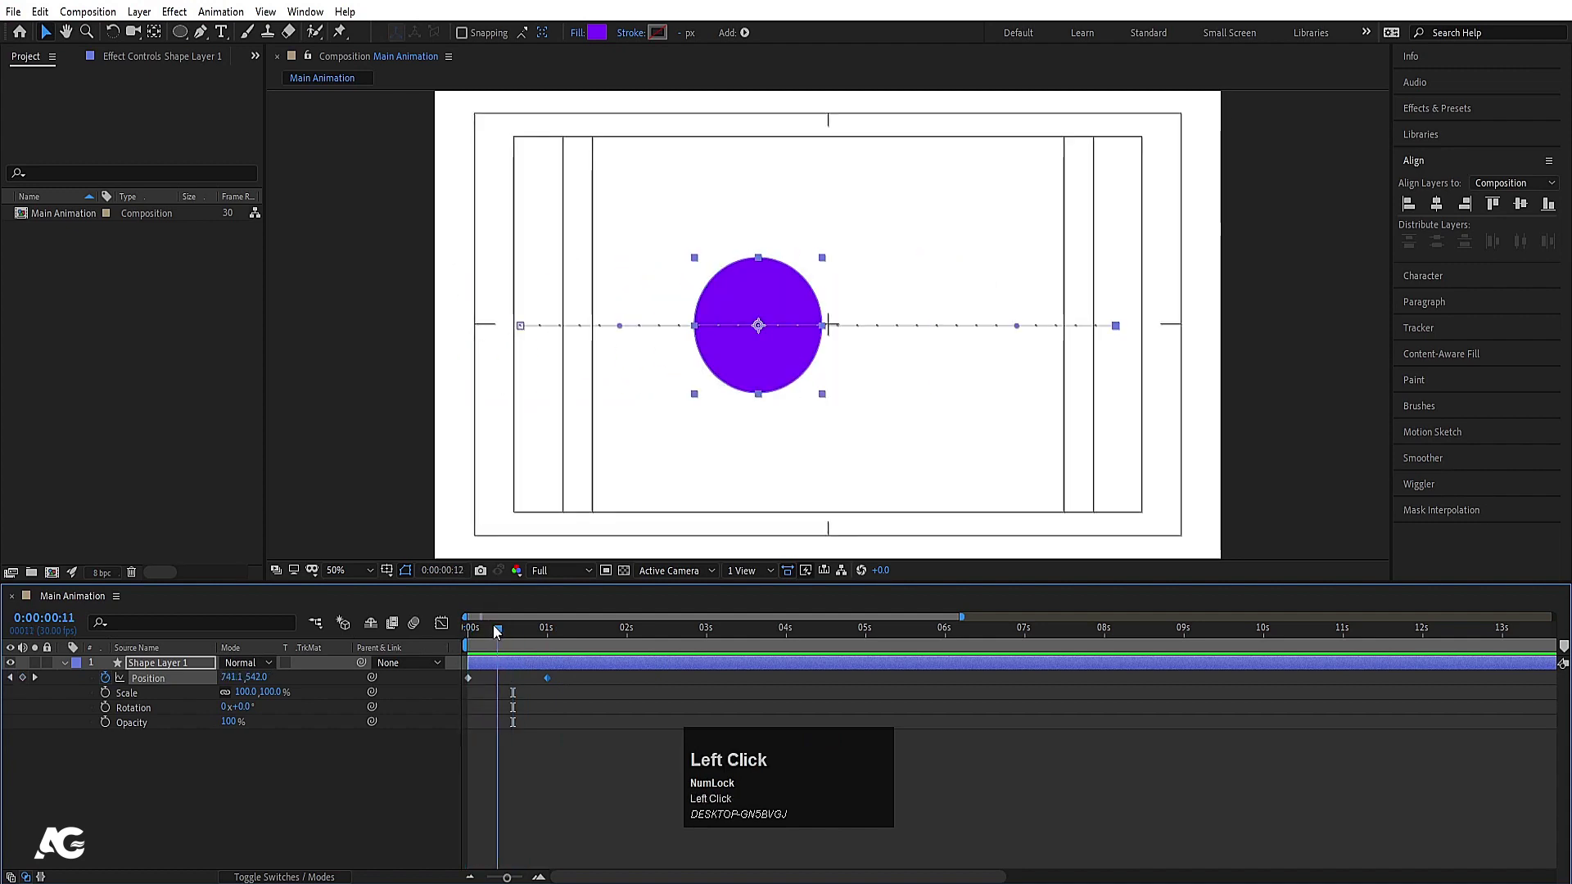
- Animate Shape Layer 1's Scale with a 100% keyframe at 0:00 and a 50% keyframe at frame 15
left_click(468, 627)
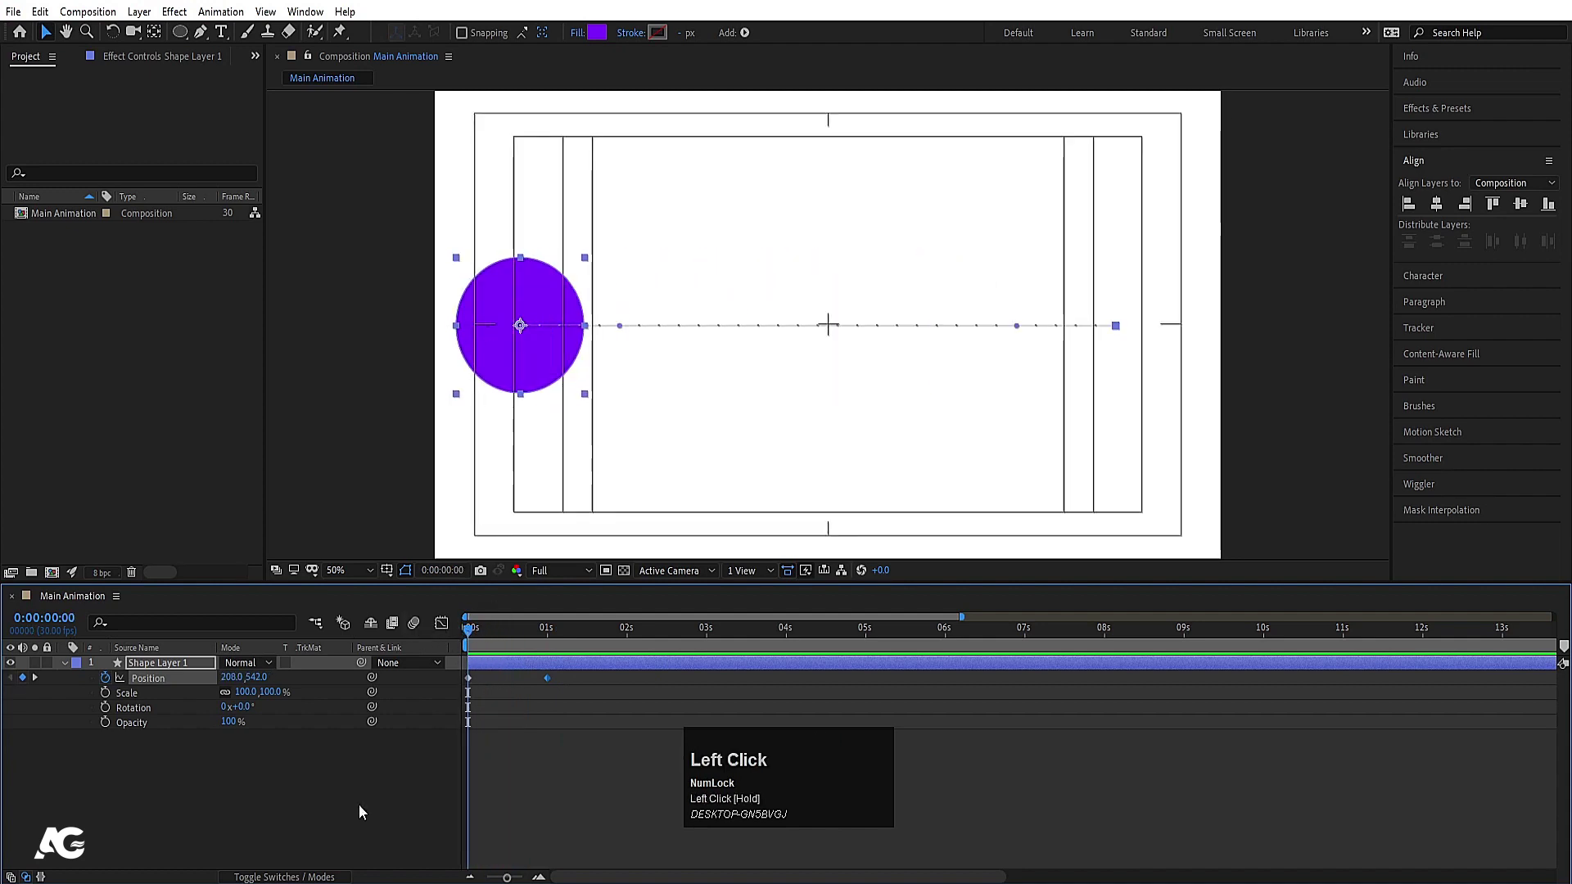
left_click(105, 692)
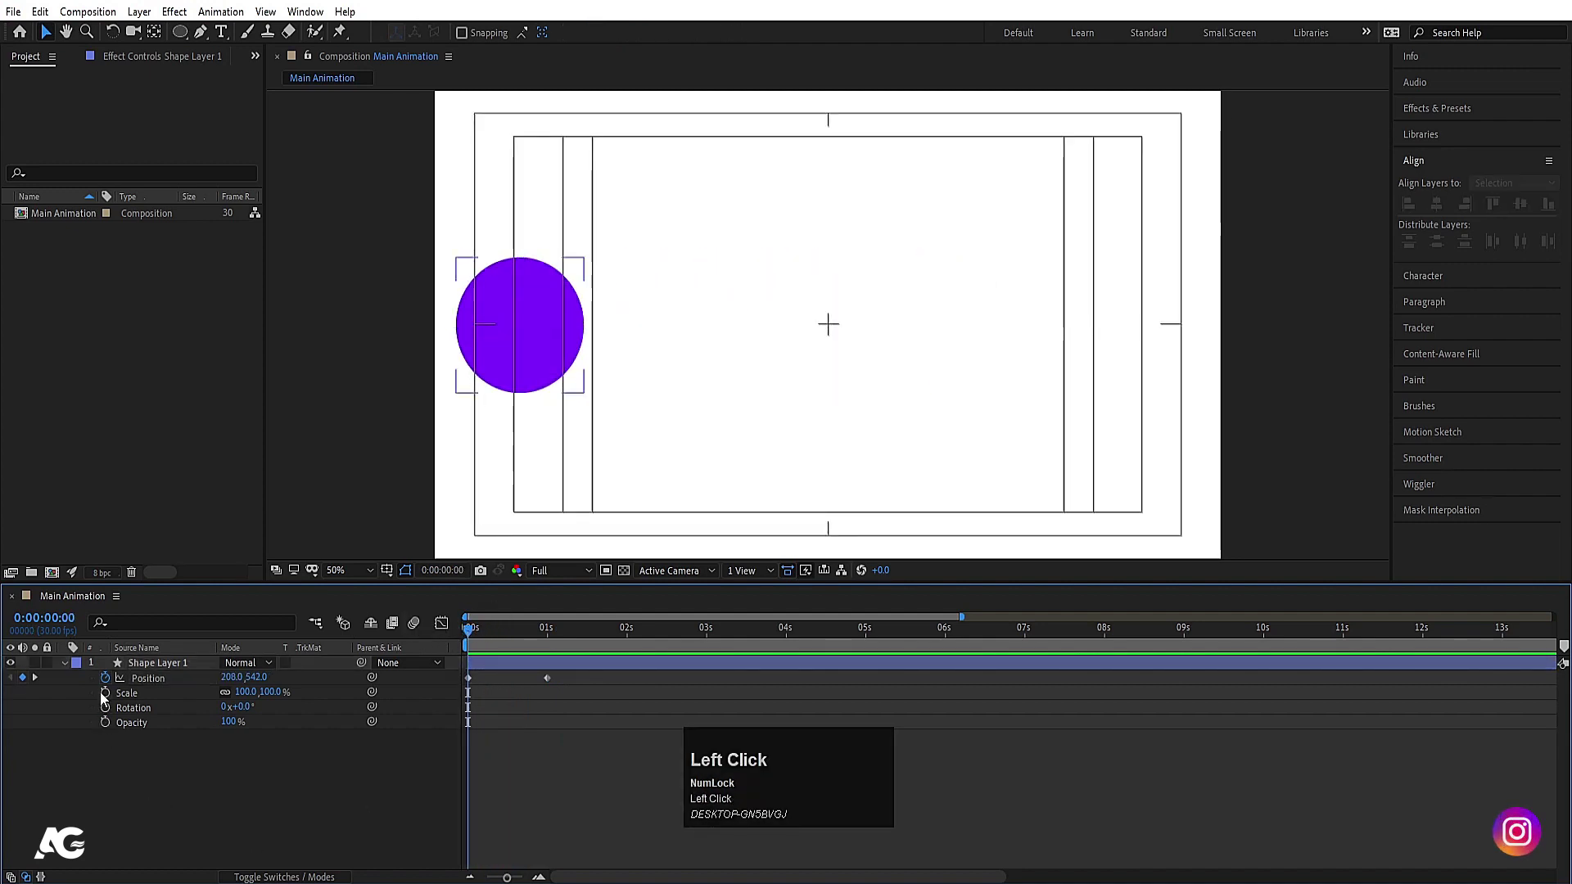
left_click(508, 628)
left_click(240, 694)
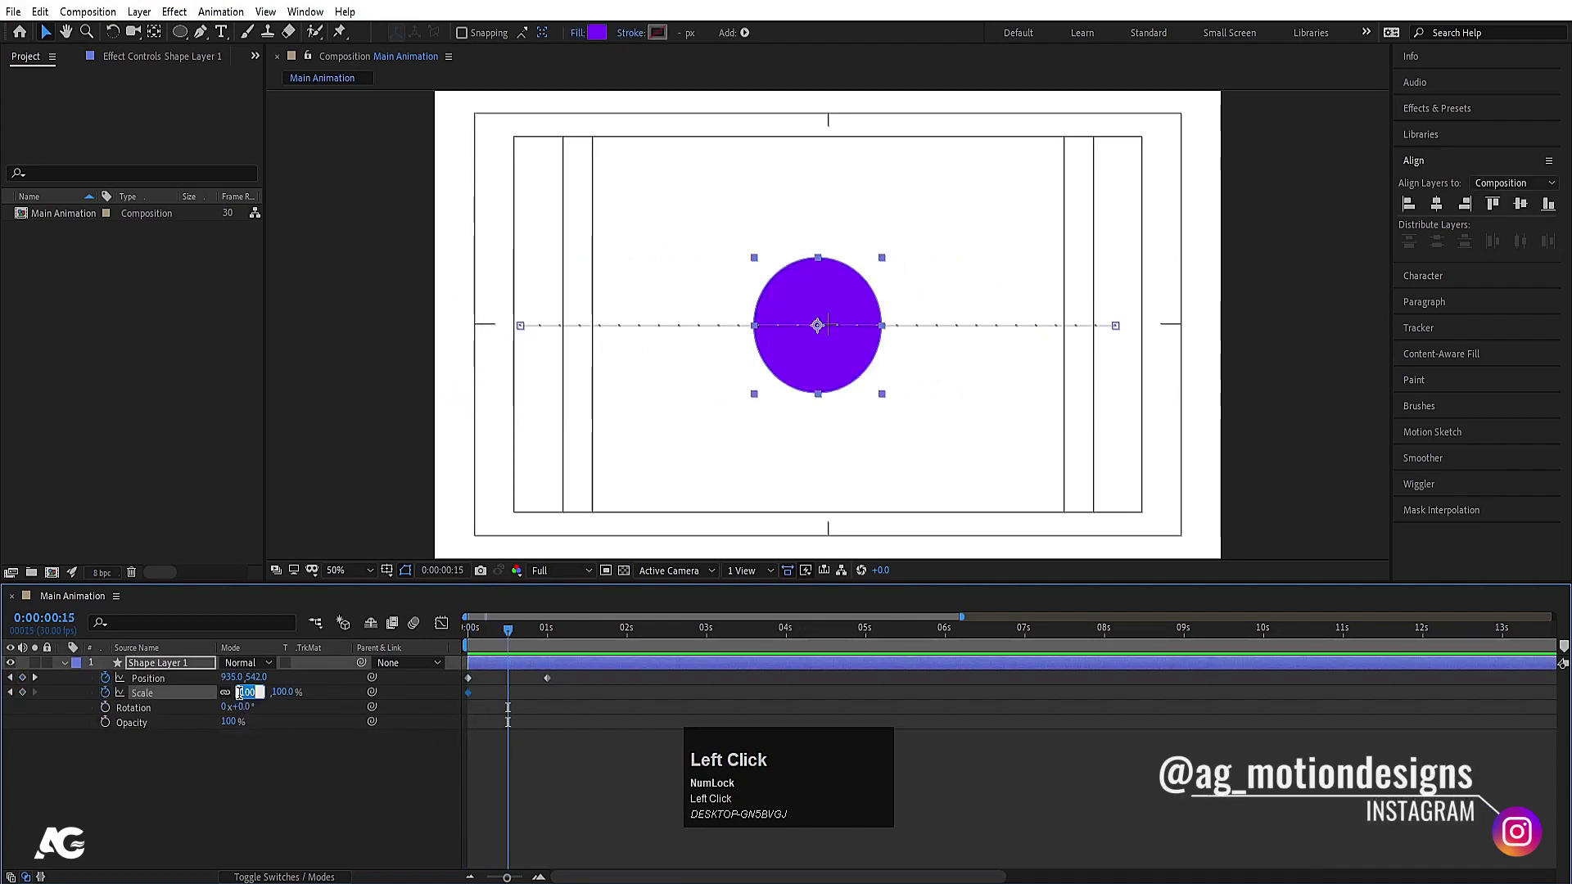
type("50")
left_click(449, 688)
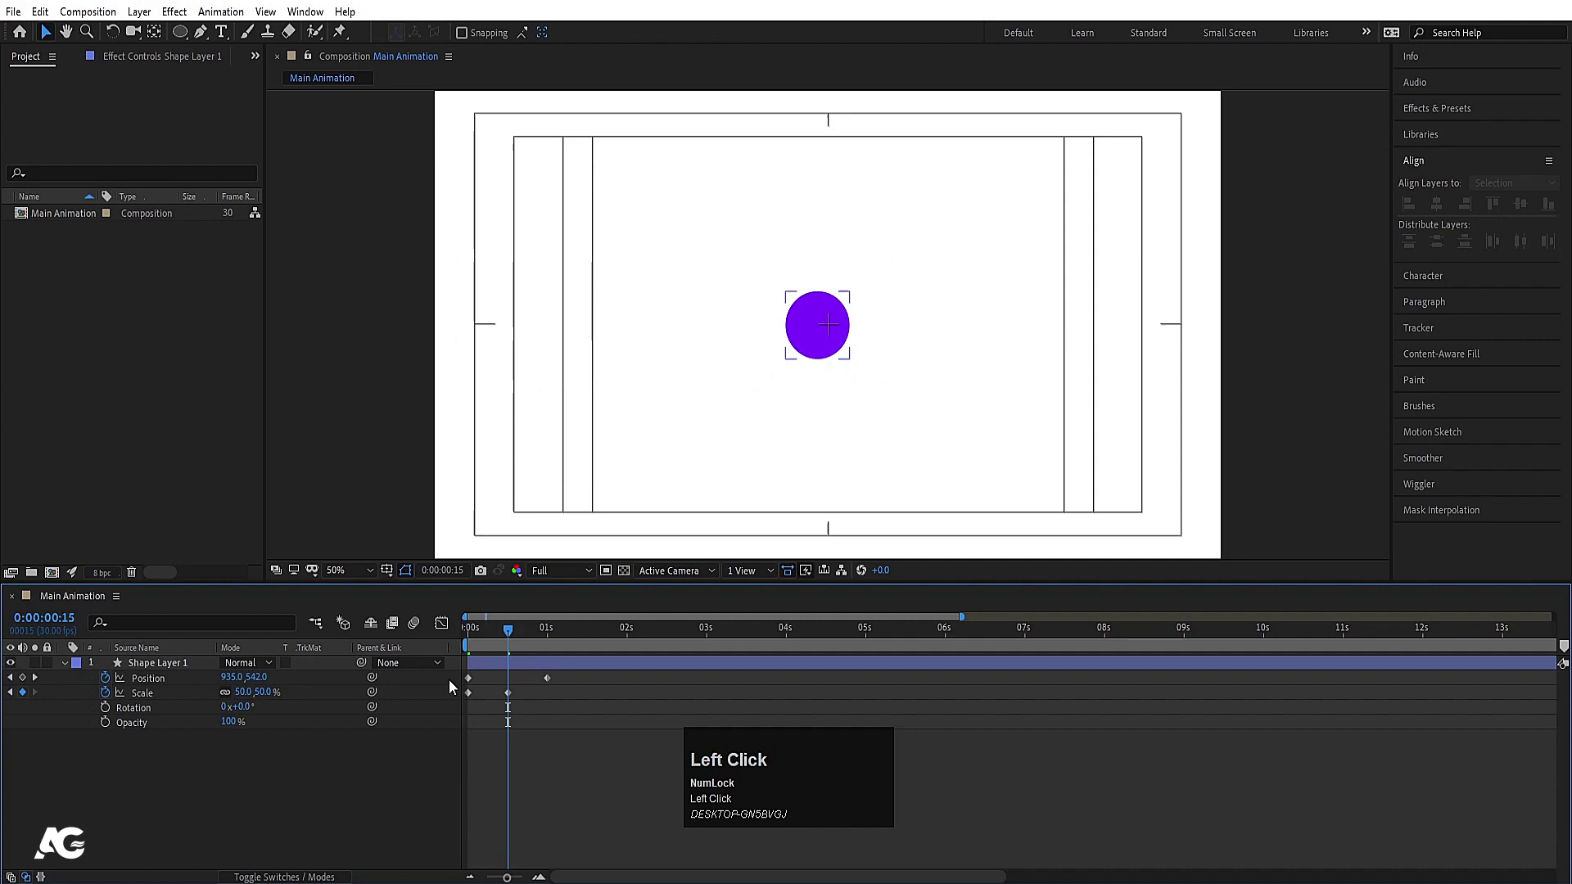
- Scrub back to the start of the animation, and jump forward and back between the layer's keyframes
left_click(540, 632)
left_click_drag(539, 632, 467, 644)
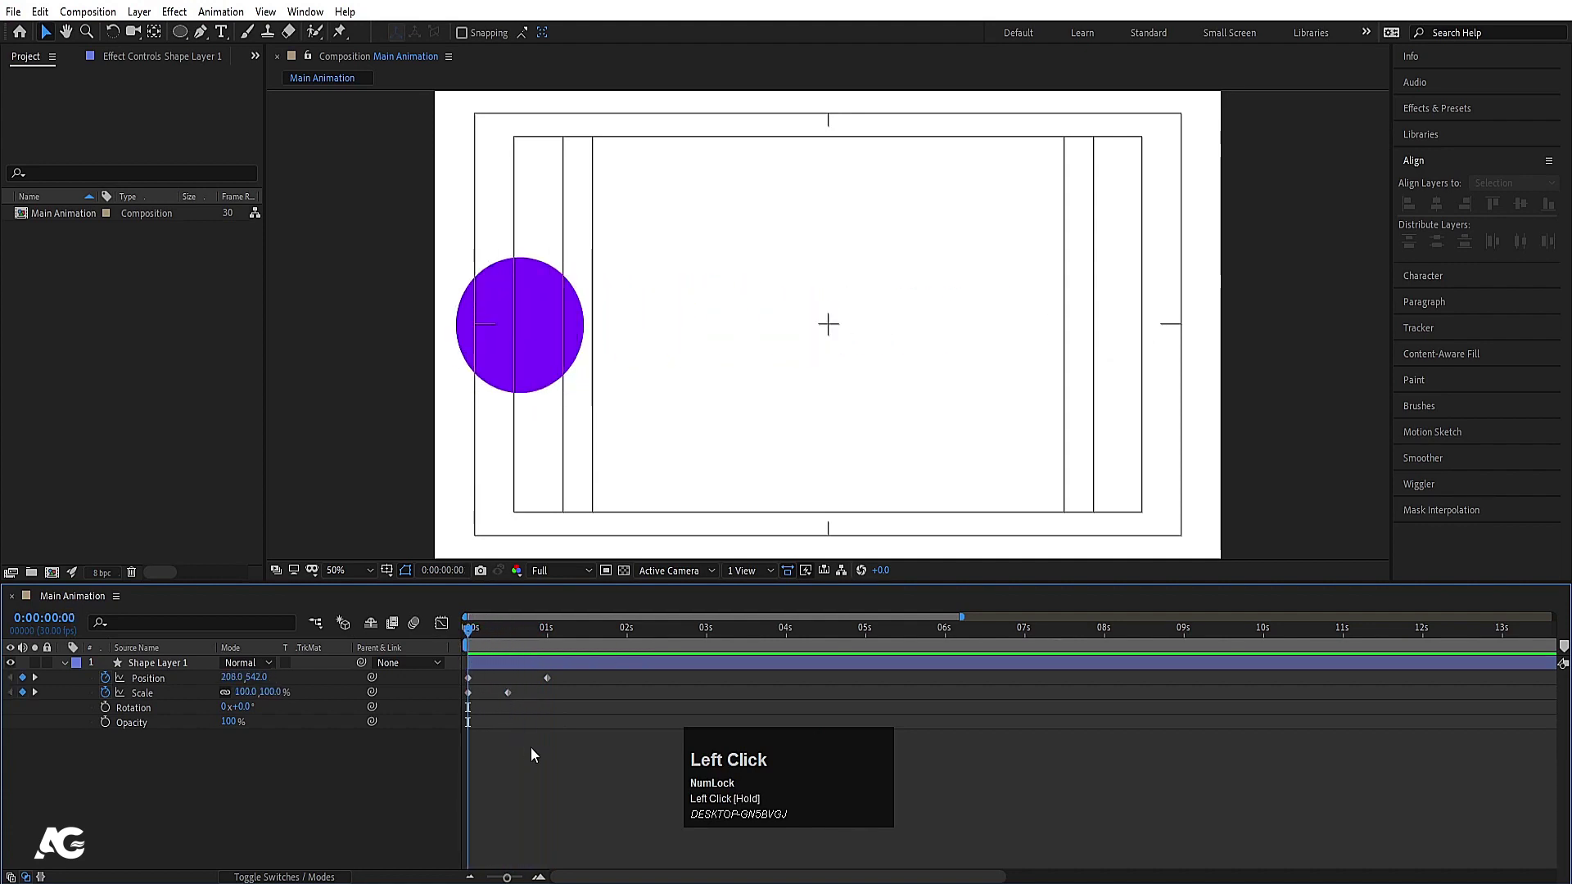
key("k")
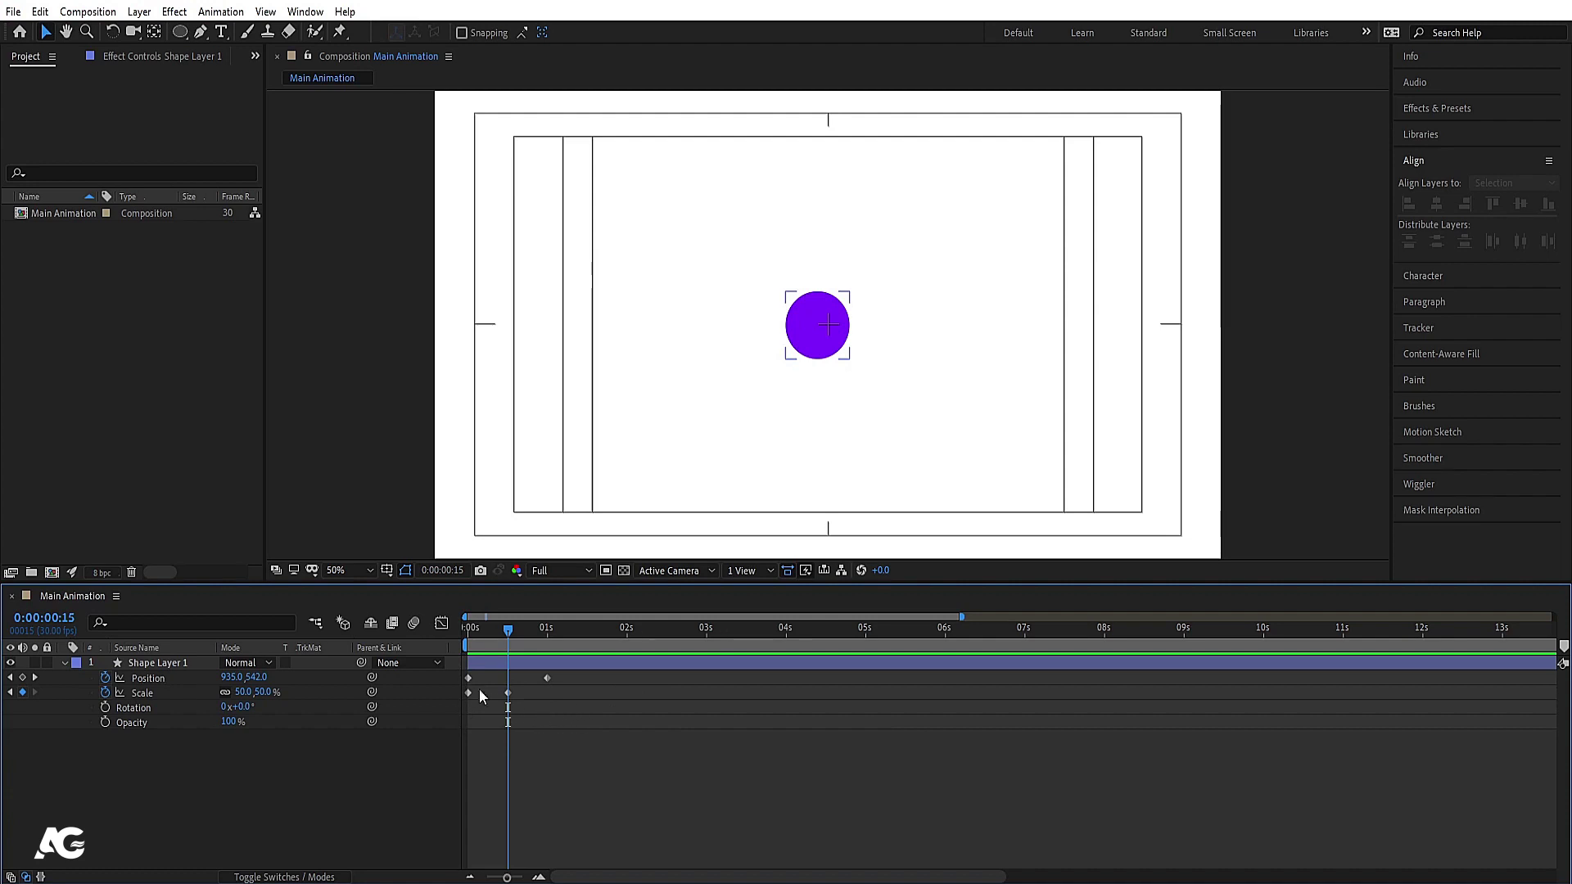
key("j")
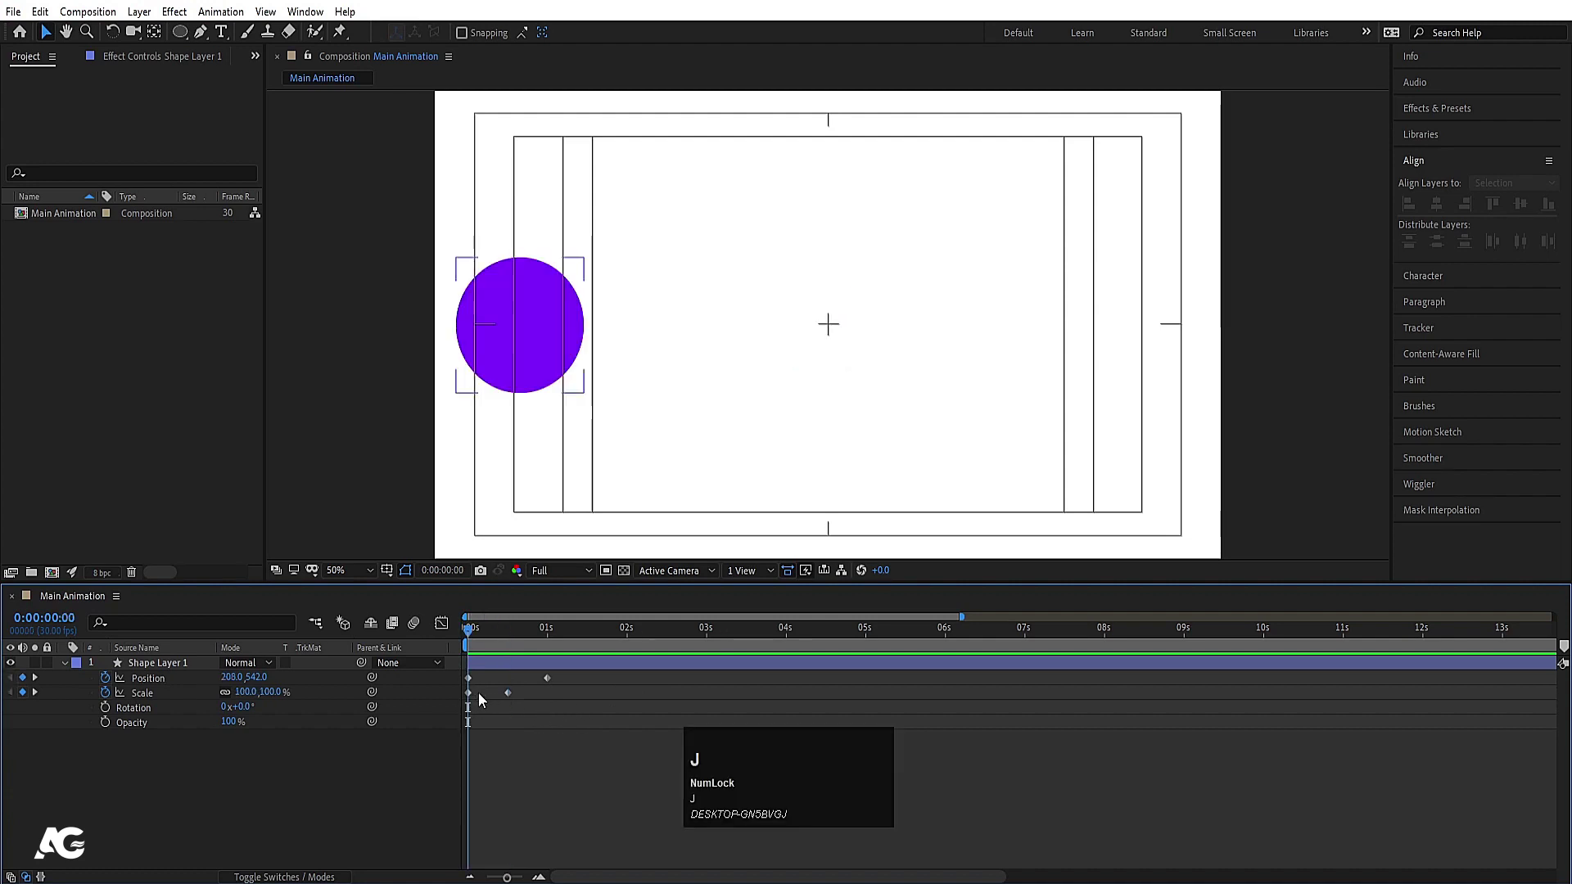
- Add a third Scale keyframe of 100% to Shape Layer 1 at 1 second, on the same frame as the last Position keyframe
left_click(533, 776)
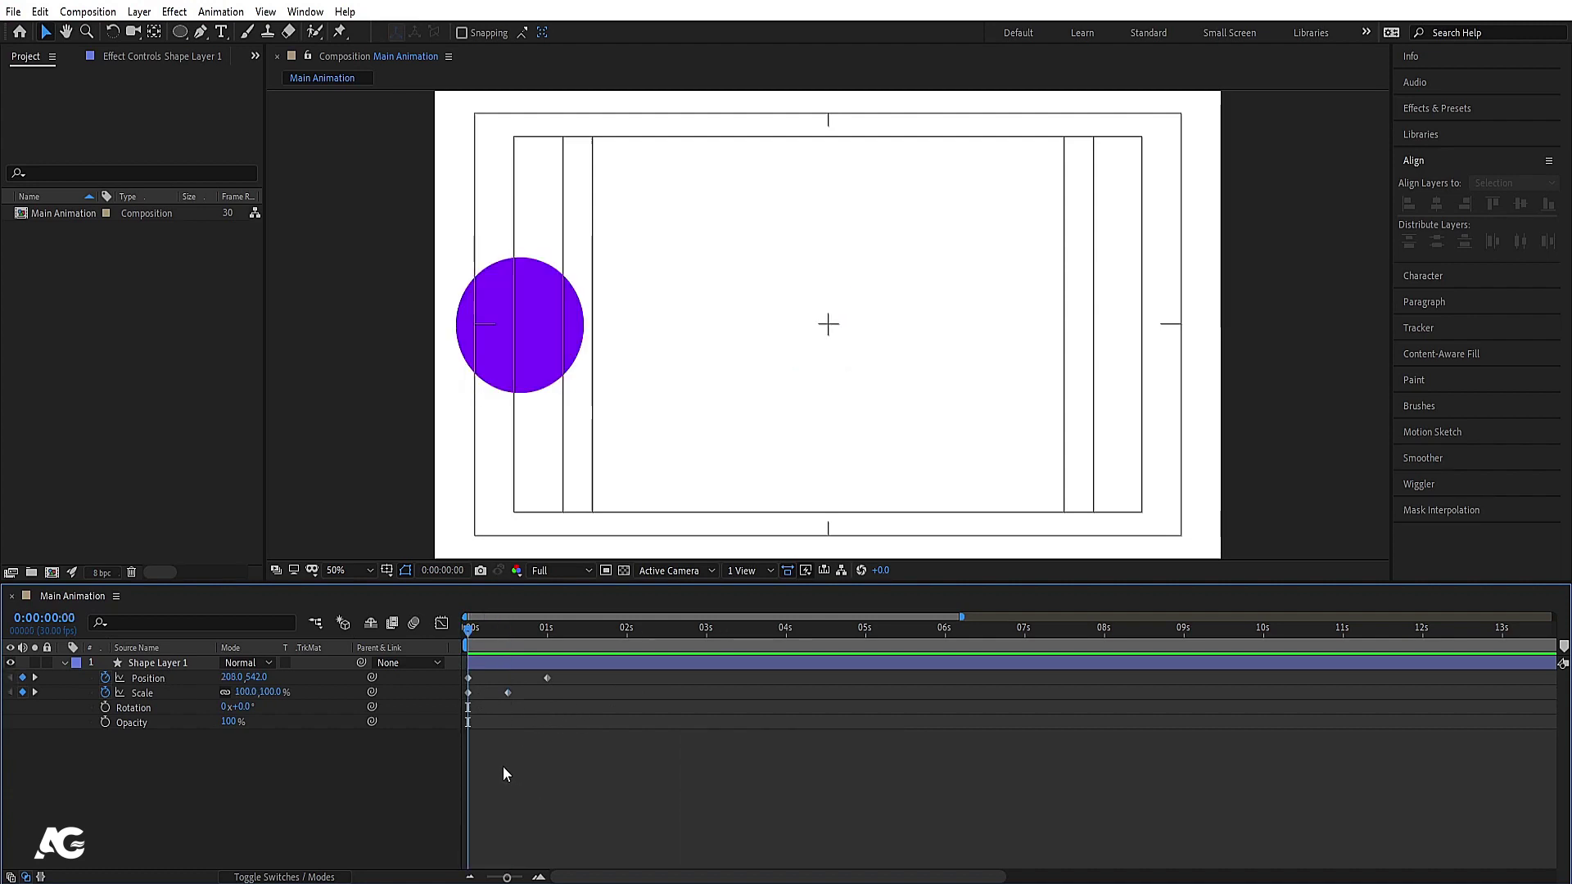
key("k")
key("k")
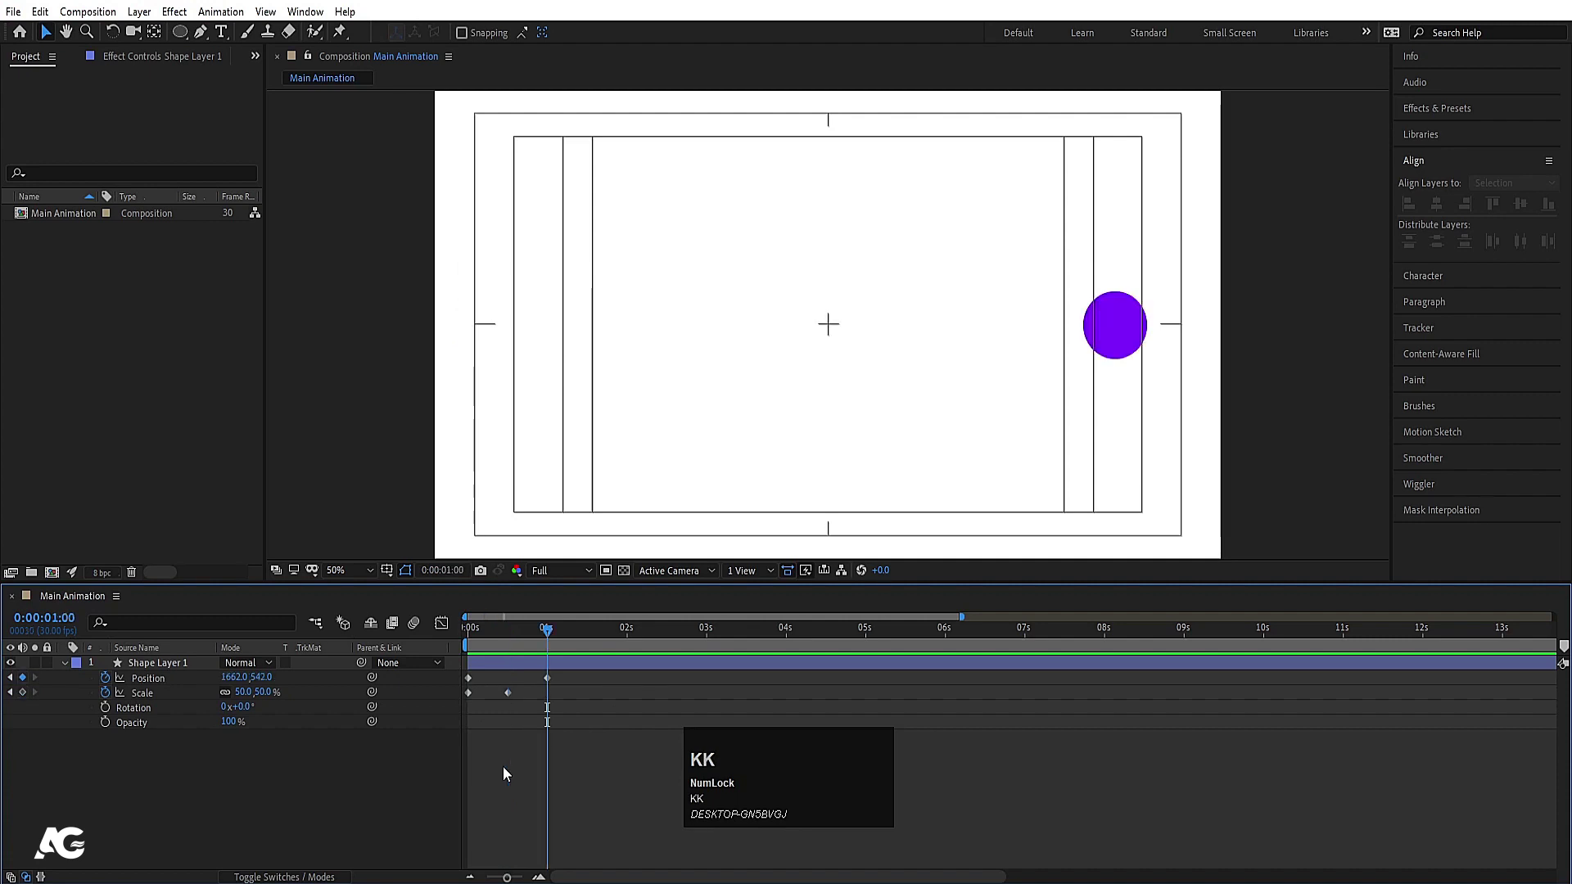
key("j")
key("j")
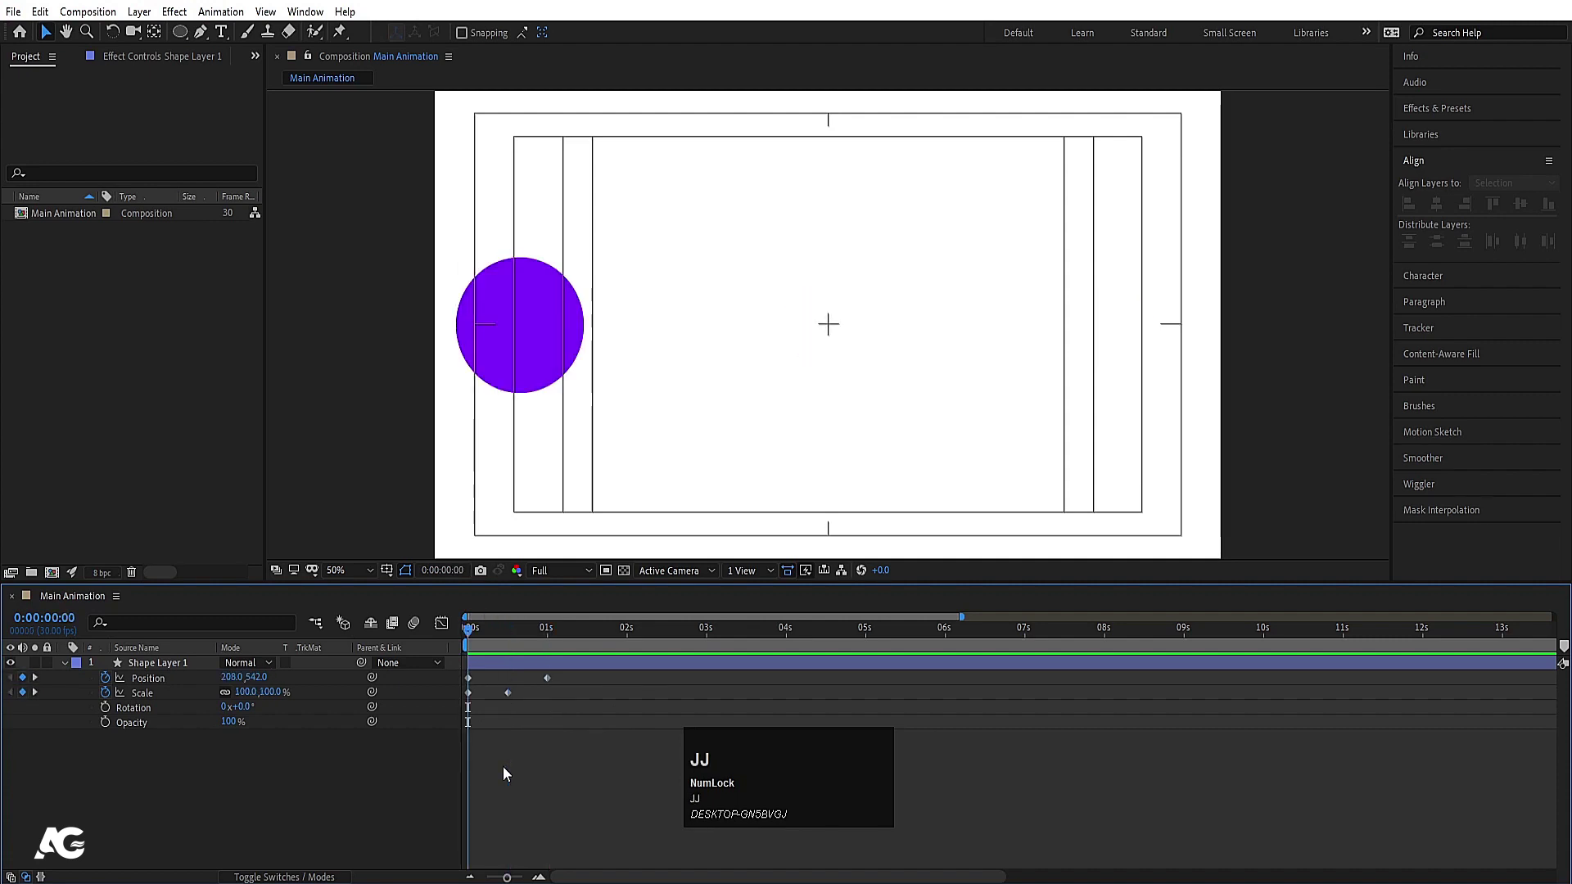
key("k")
key("k")
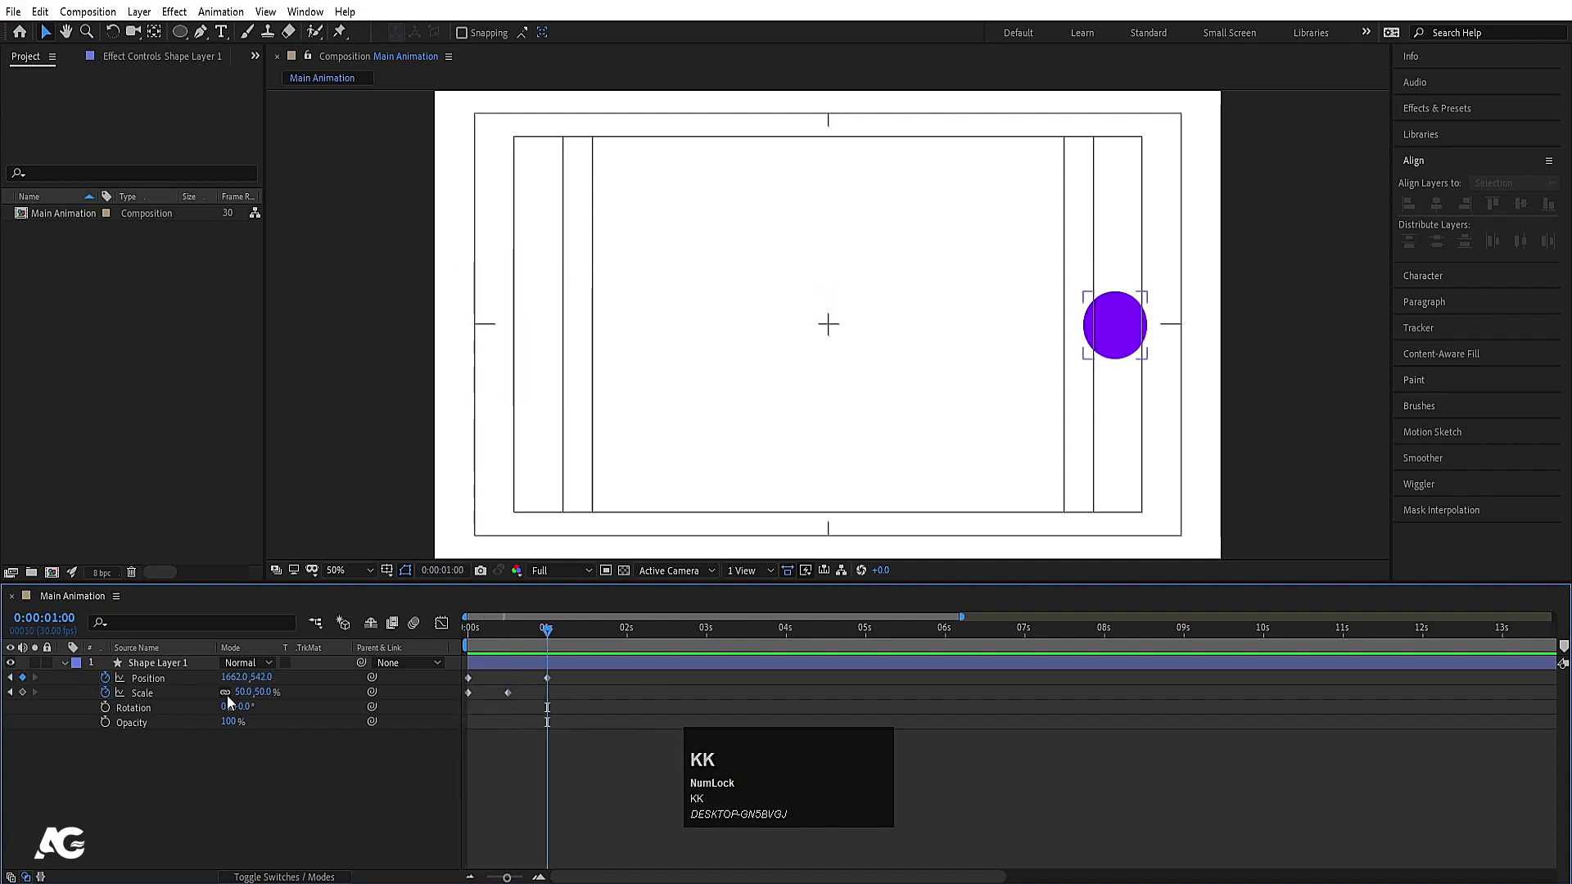
left_click(242, 693)
key("Return")
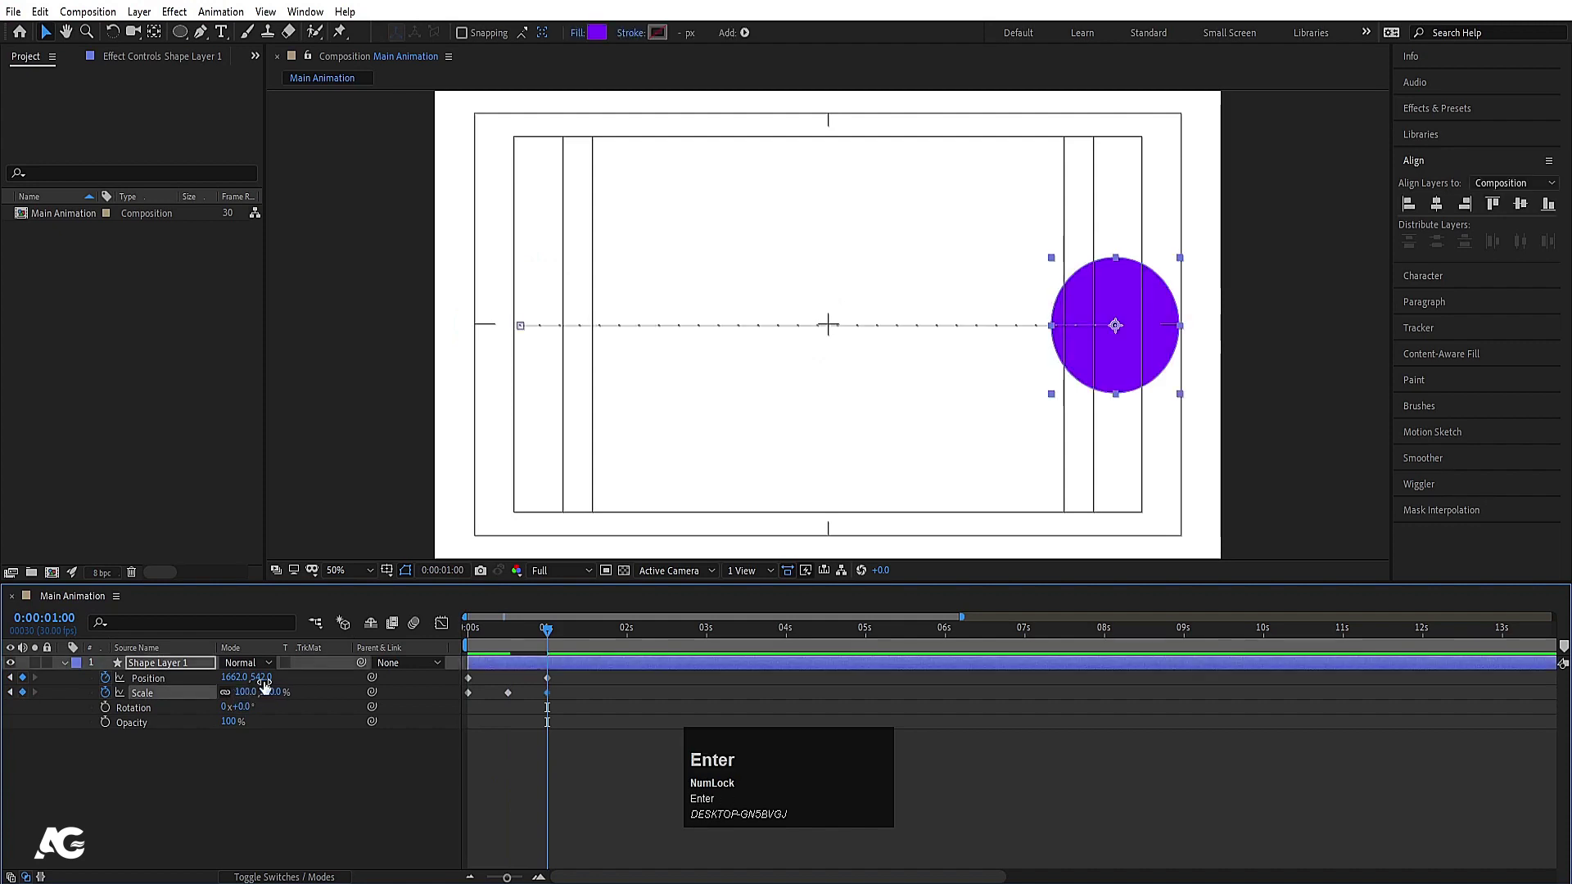
- Play back the circle's movement and scaling from the start of the composition
left_click_drag(499, 633, 381, 651)
key("space")
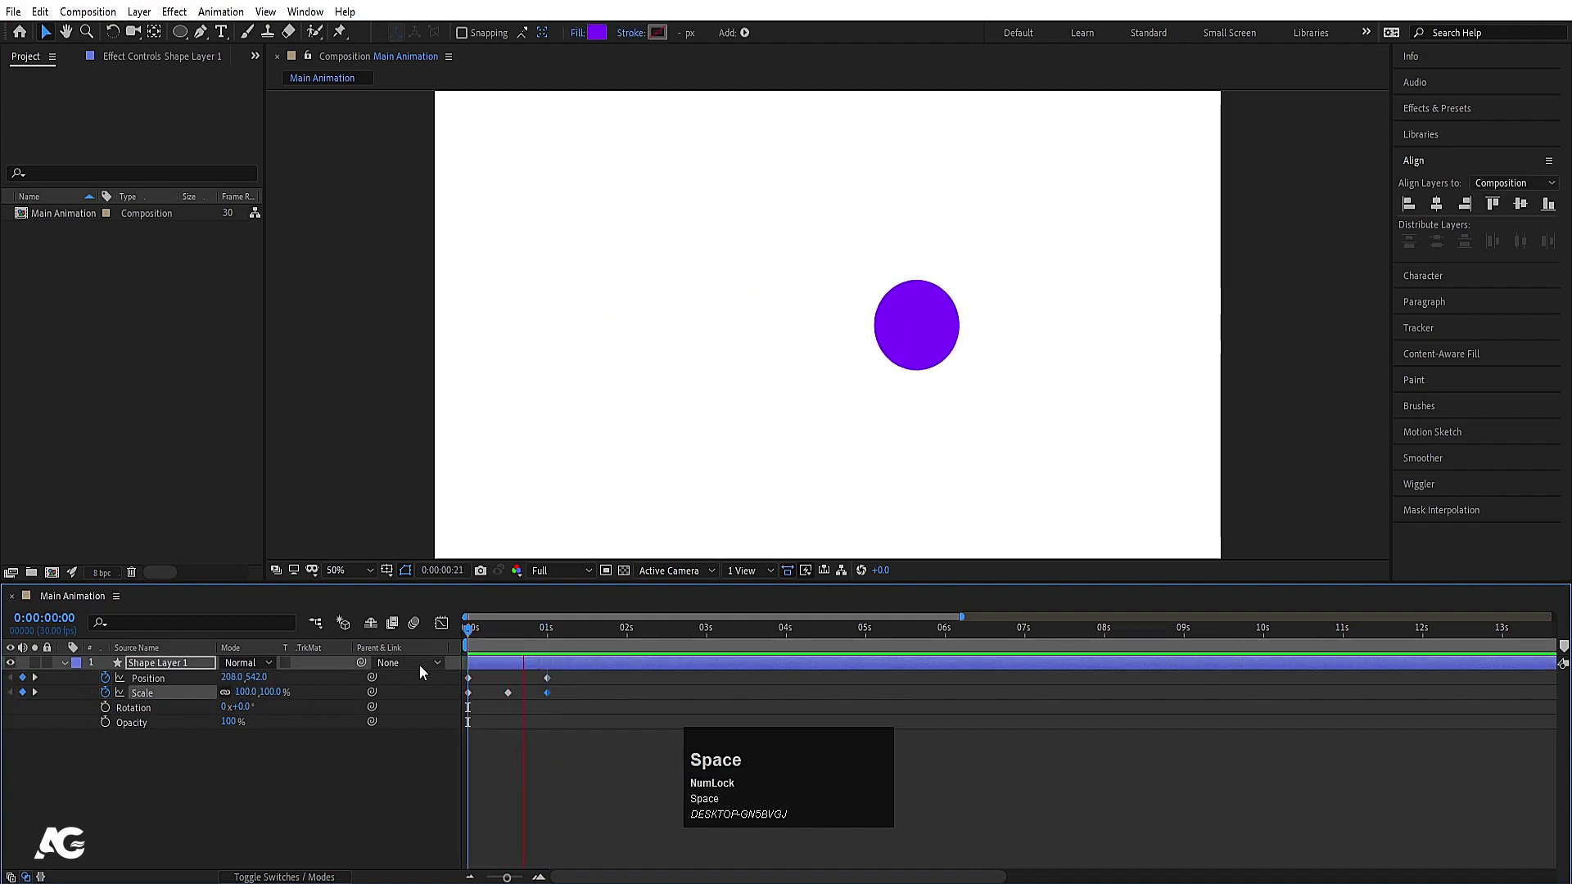
key("space")
- Set the middle Scale keyframe of Shape Layer 1 at frame 15 to 10%
left_click(507, 693)
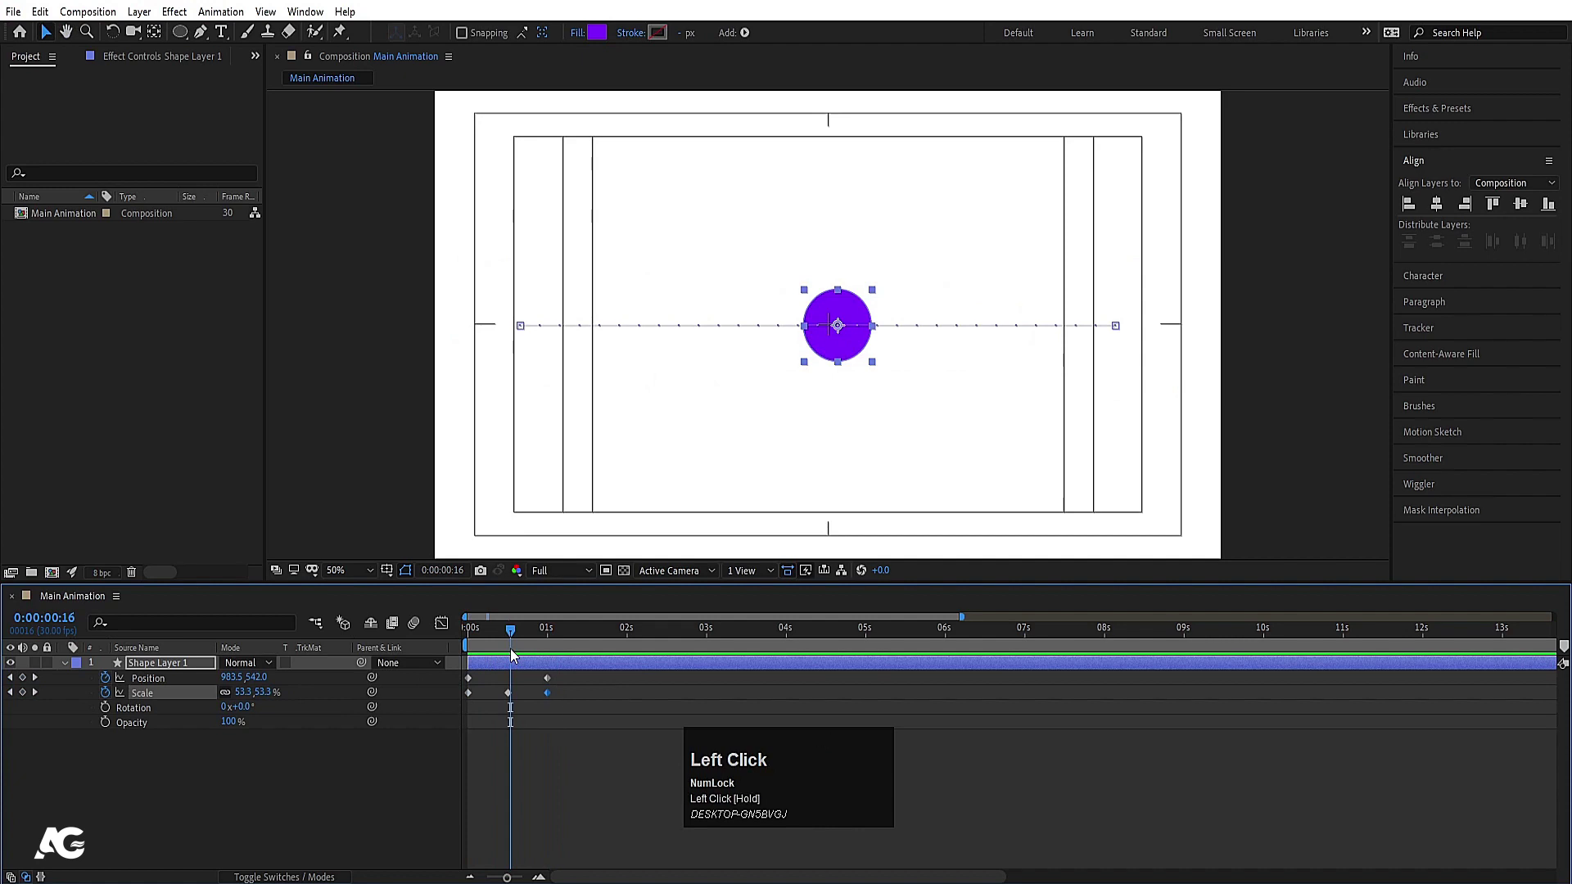
key("j")
left_click(239, 691)
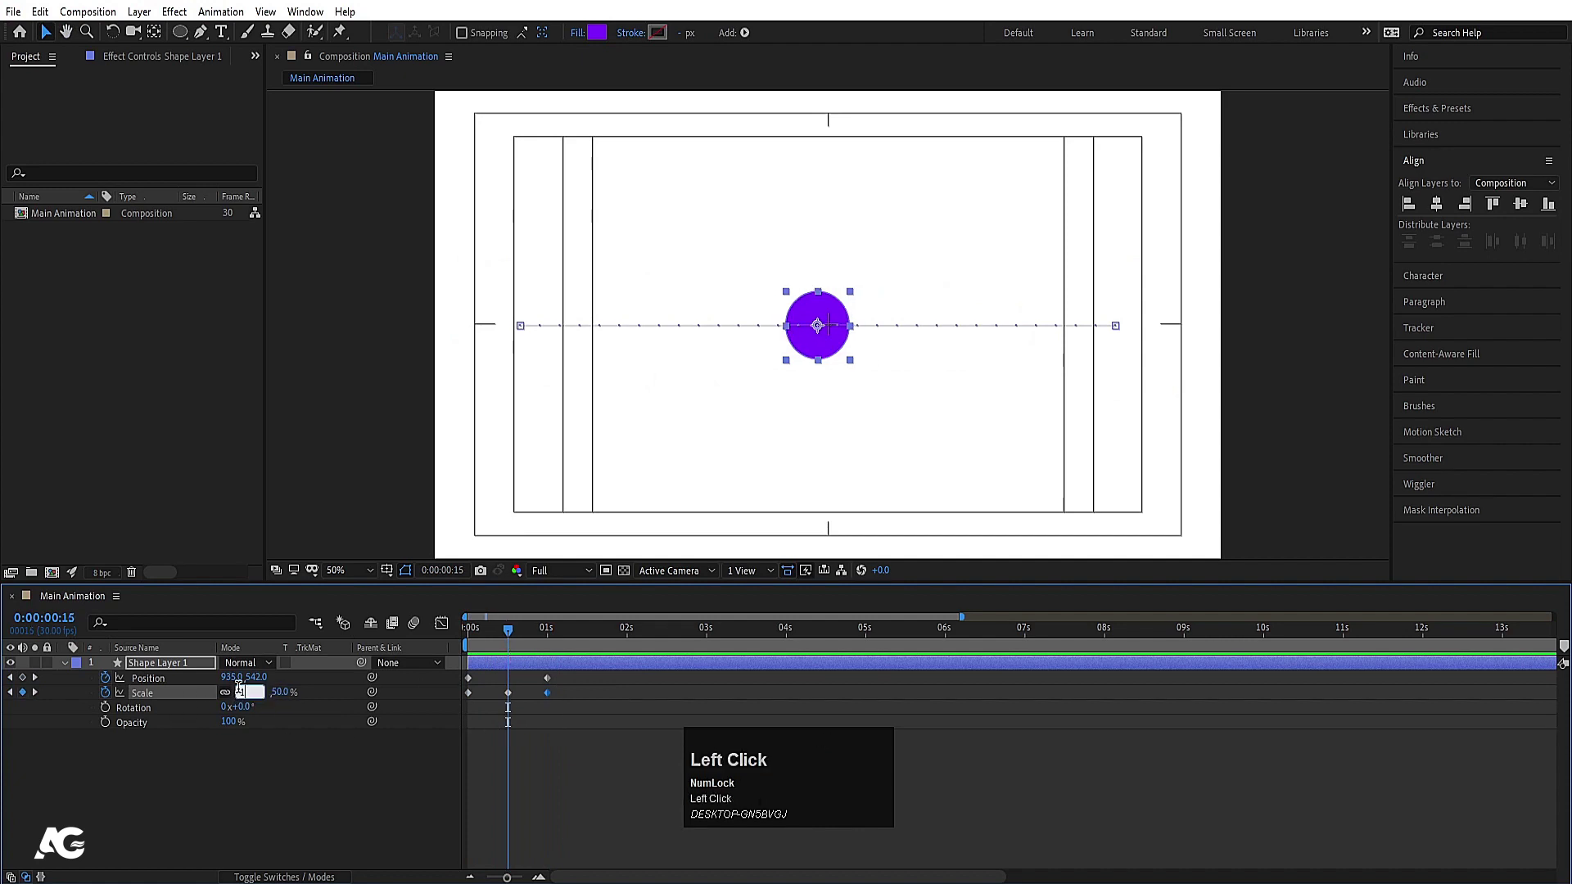
type("10")
left_click(262, 775)
- Preview the animation from the start to check the stronger shrink, and return the playhead to 0:00
left_click_drag(502, 649, 473, 647)
key("space")
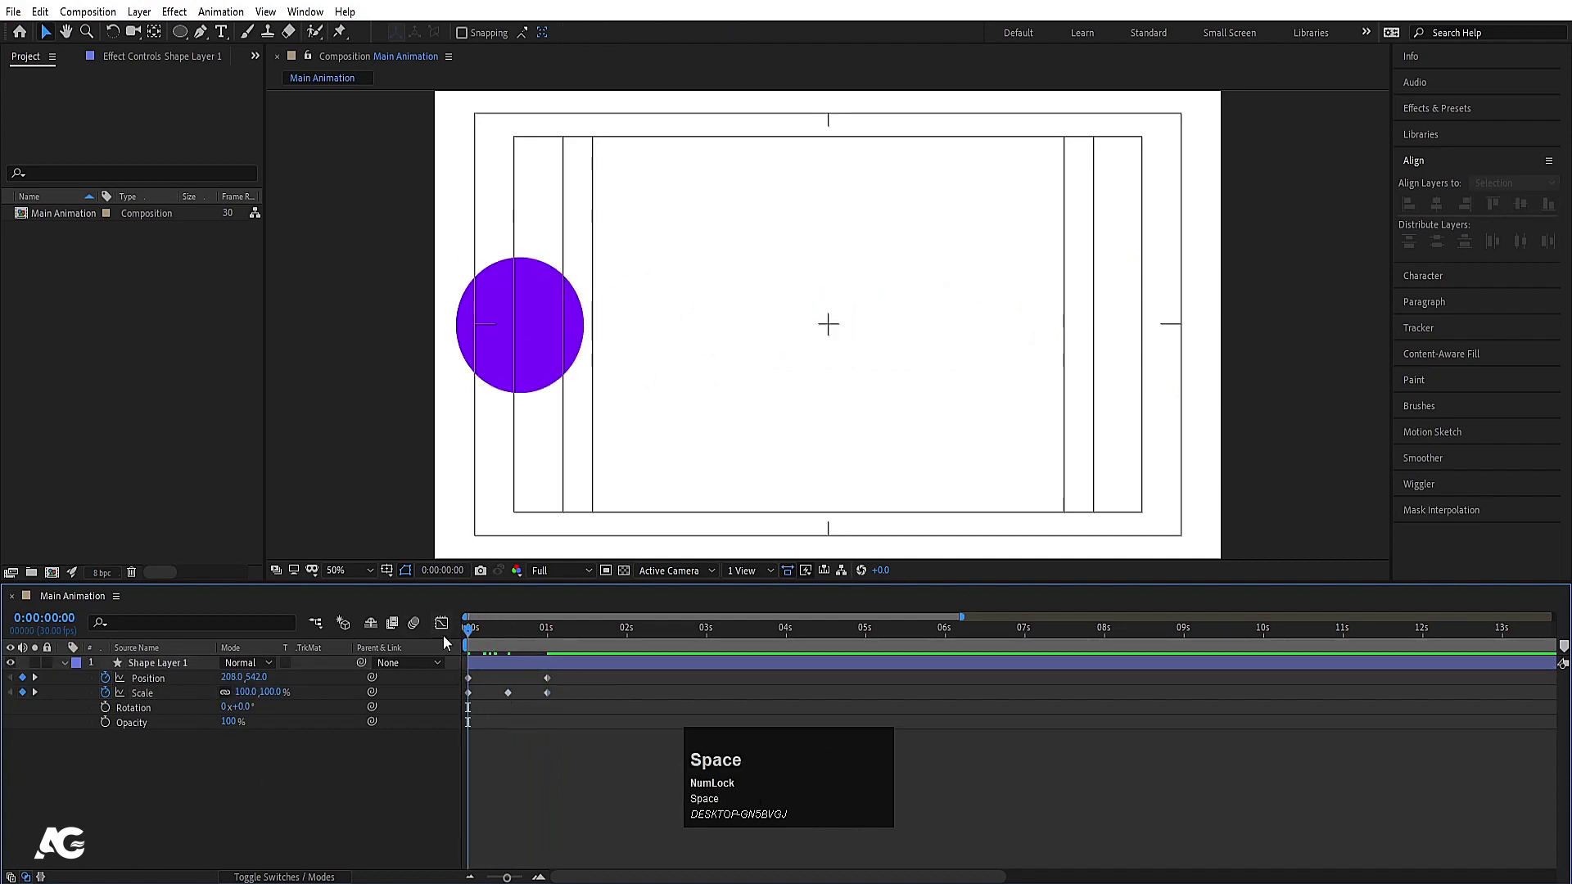
key("space")
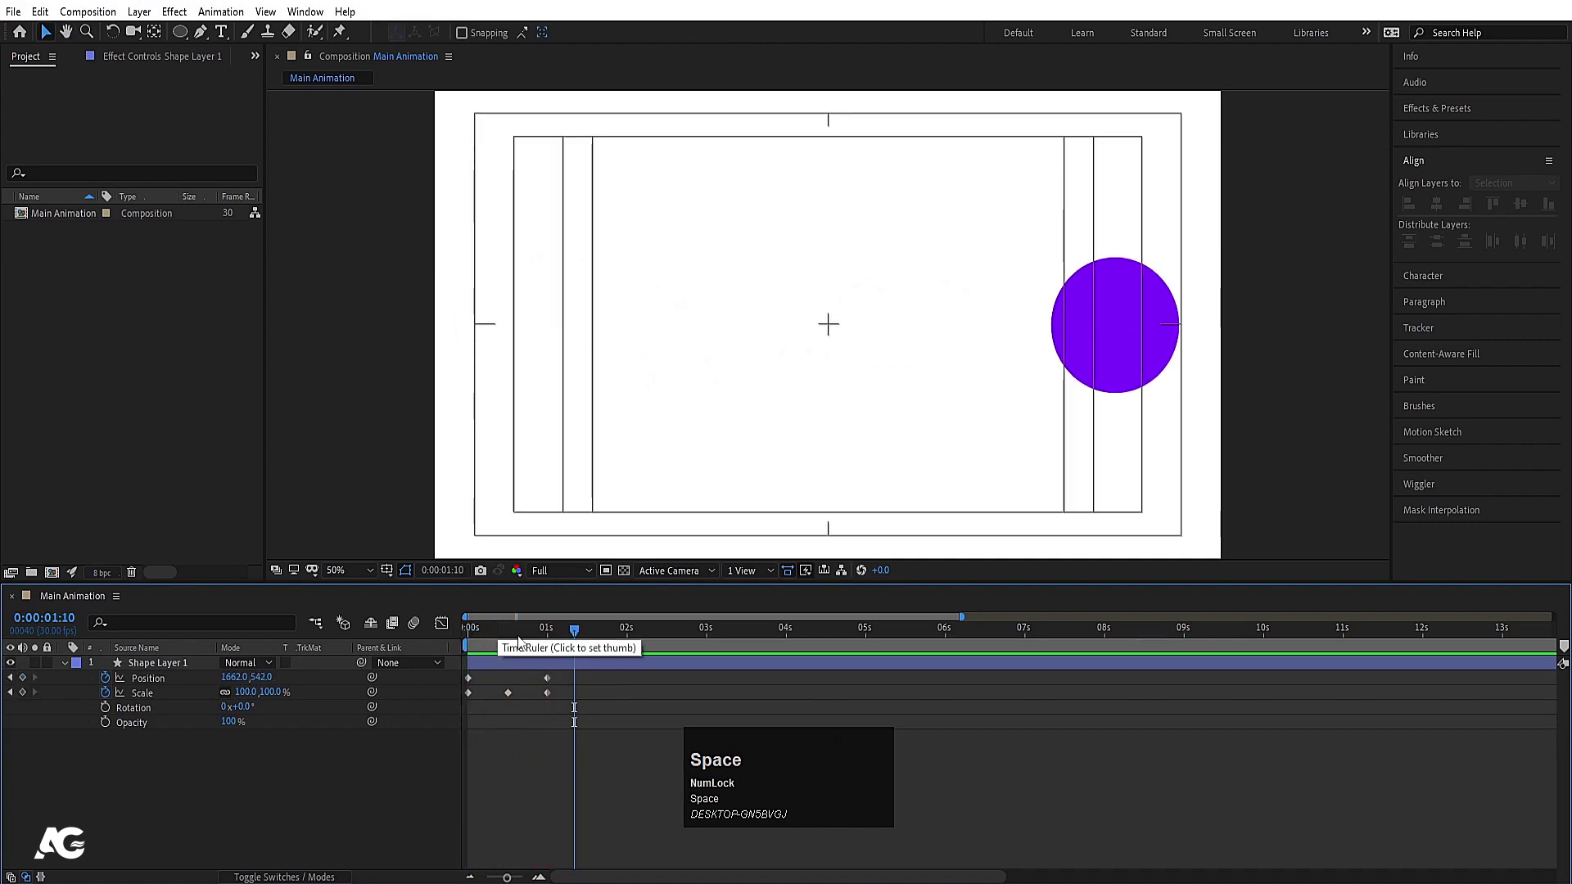
left_click(483, 644)
left_click(187, 784)
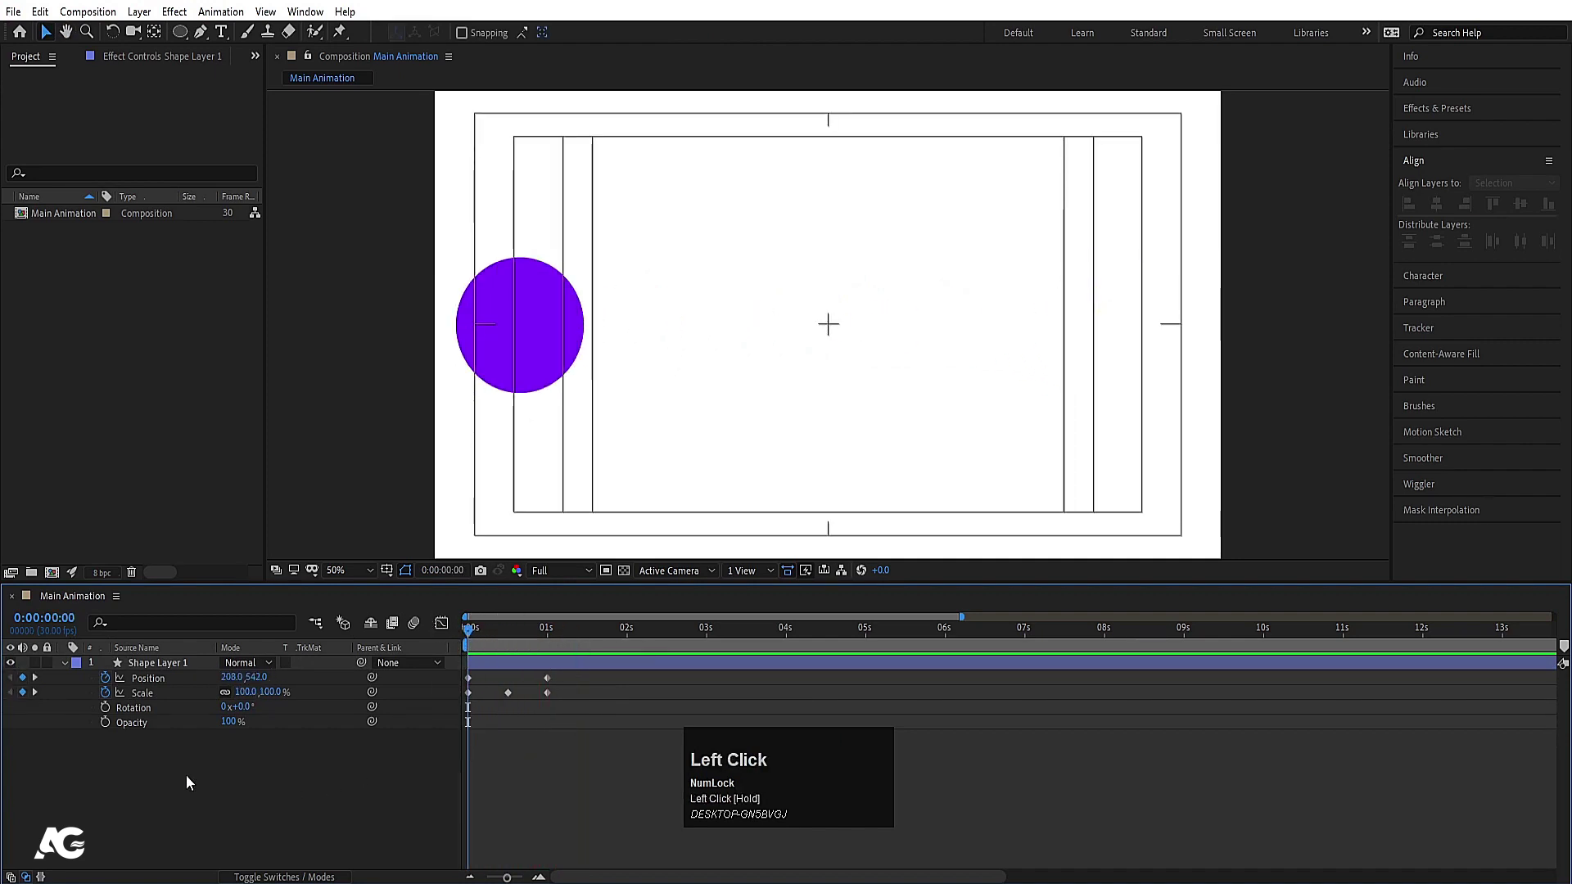
left_click(160, 662)
left_click(135, 709)
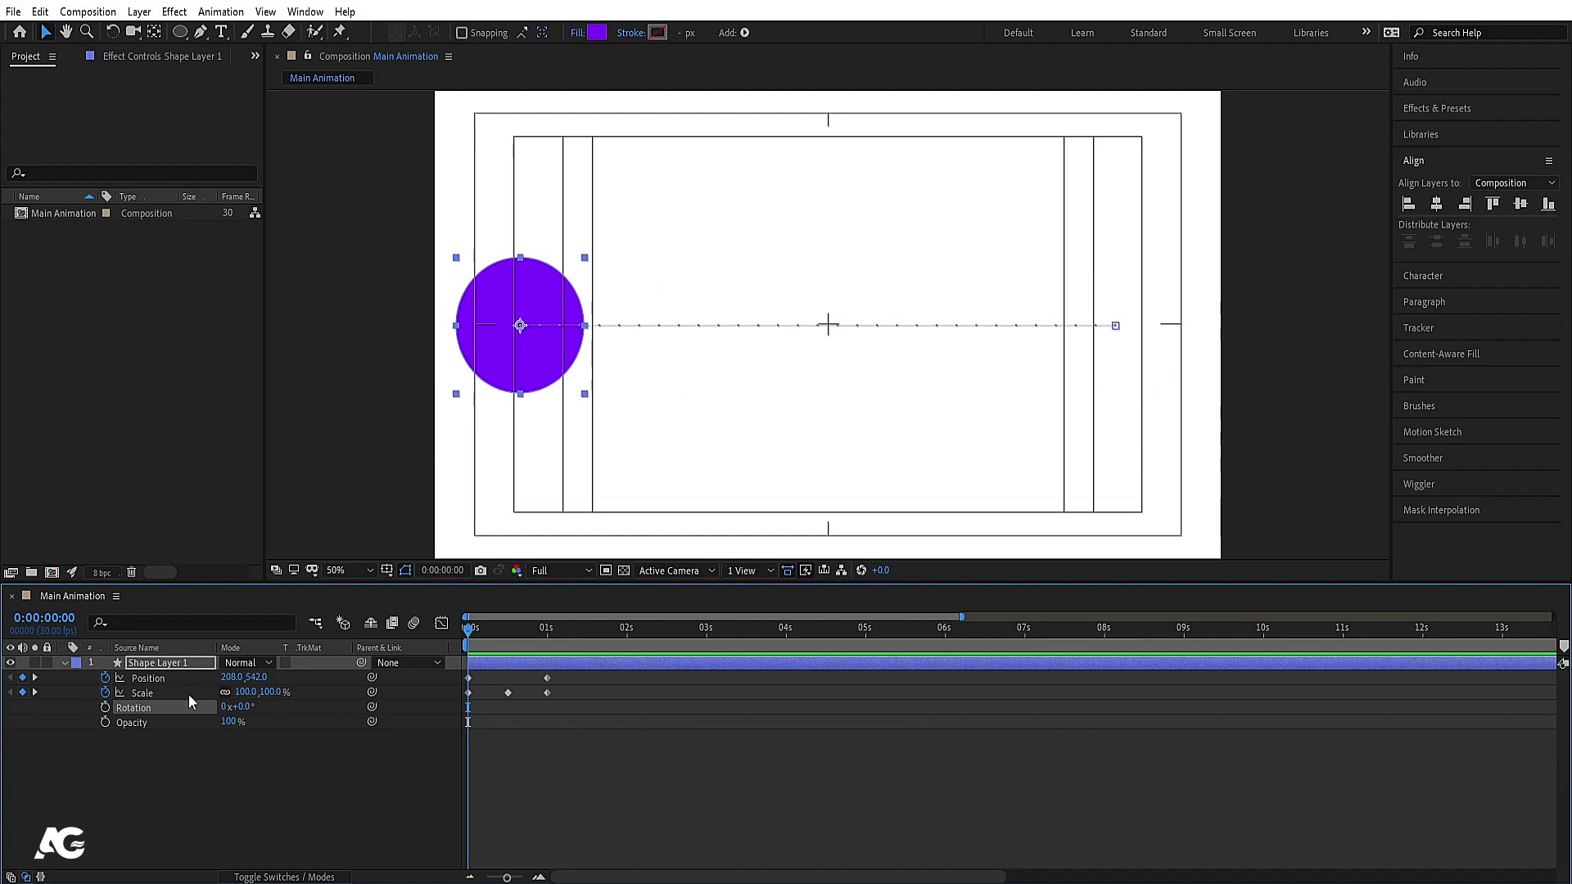
left_click(162, 740)
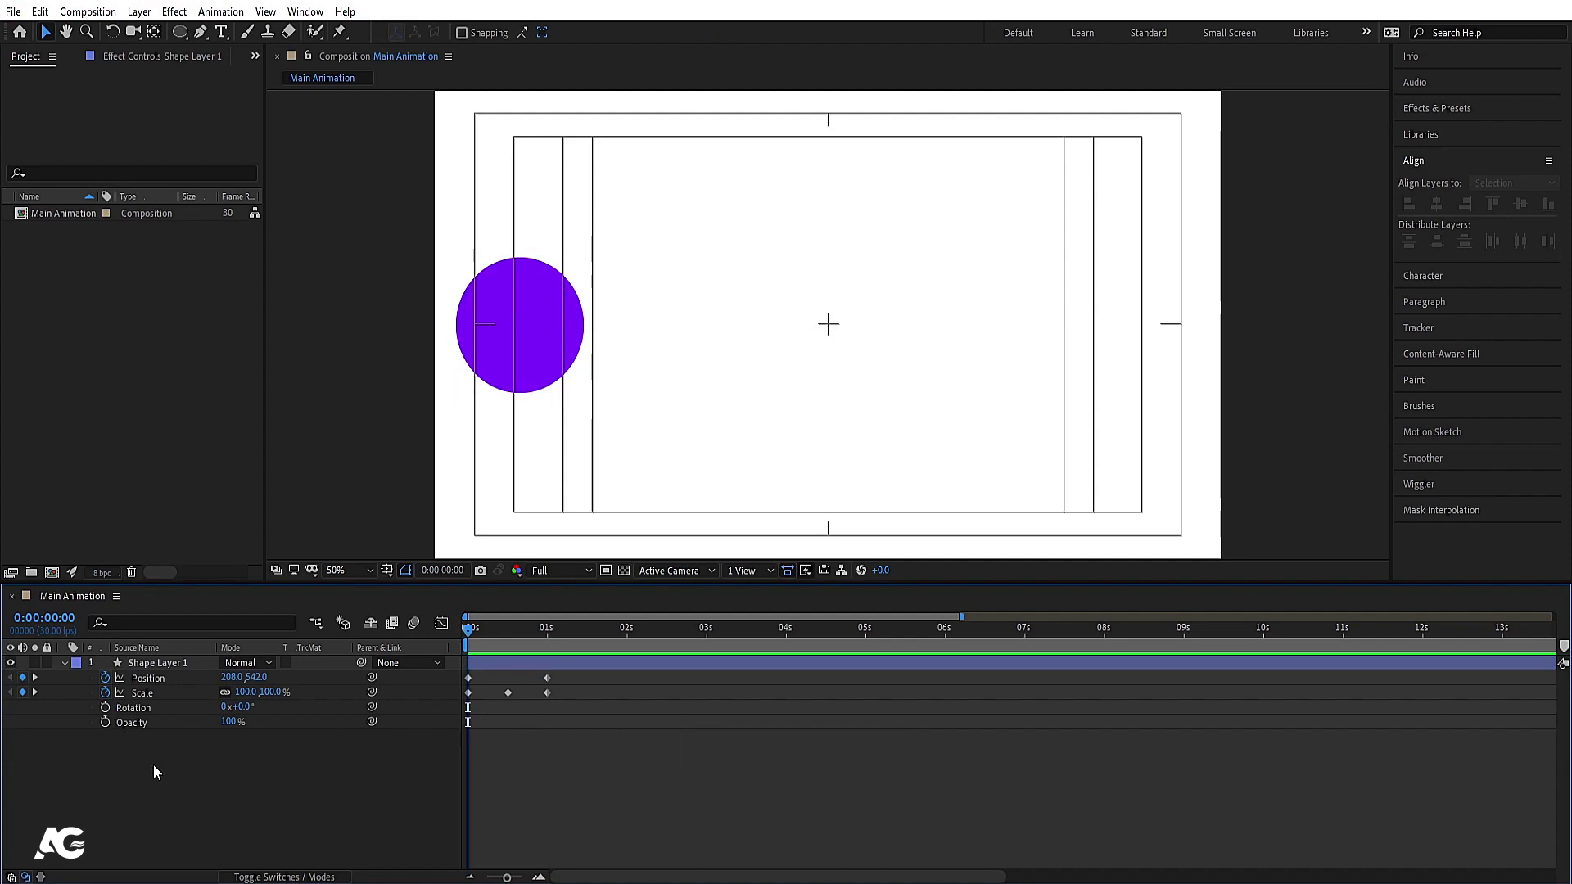
left_click(509, 796)
left_click(475, 711)
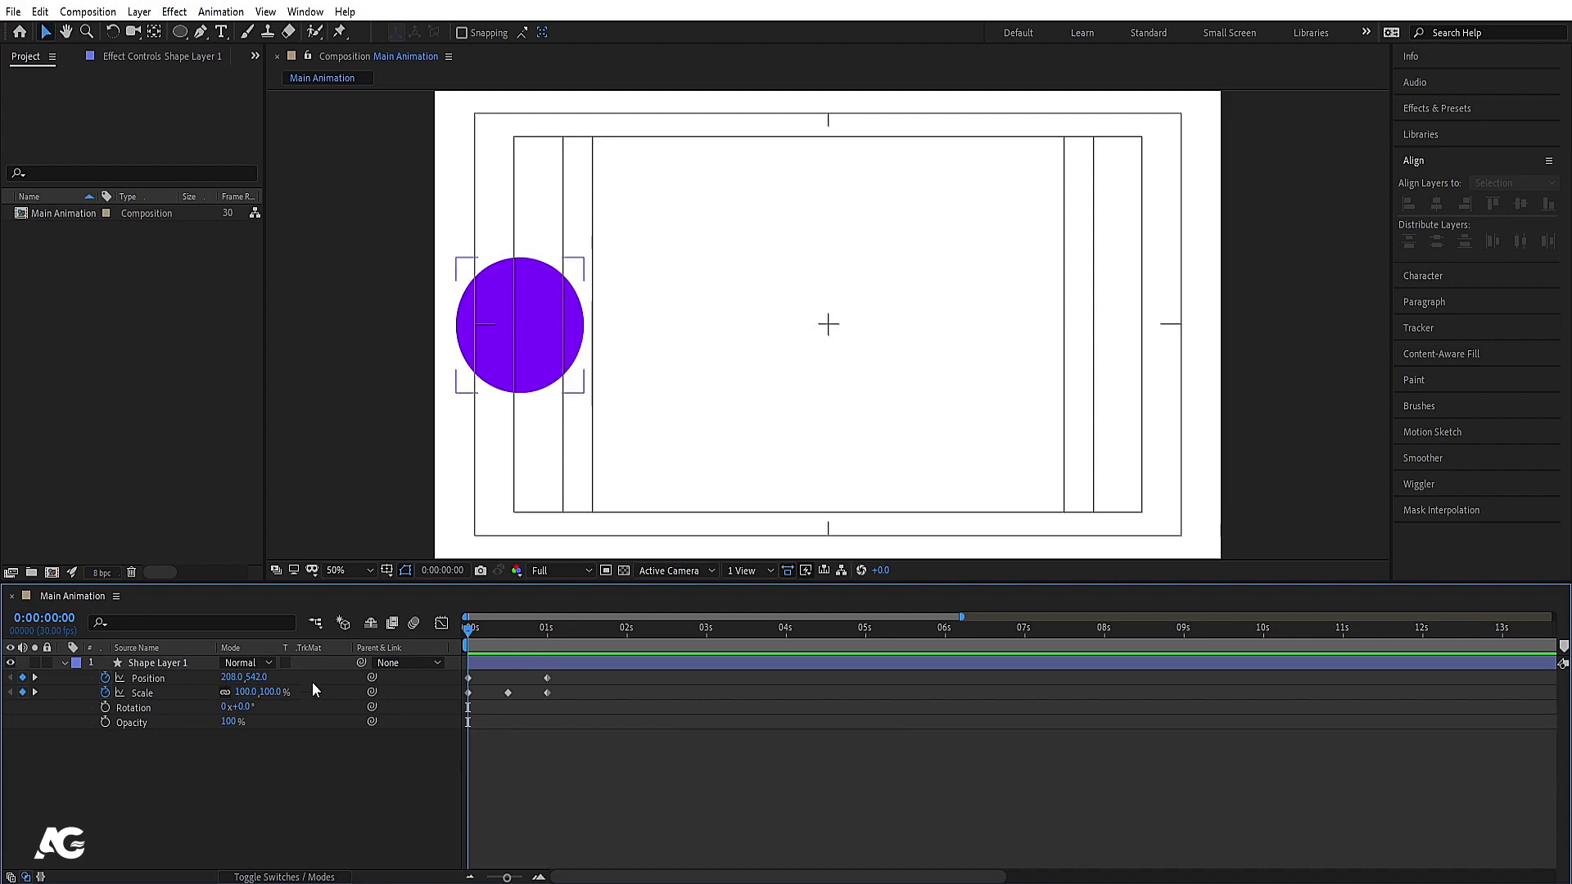
- Show only the keyframed properties, Position and Scale, under Shape Layer 1 in the timeline
key("u")
key("u")
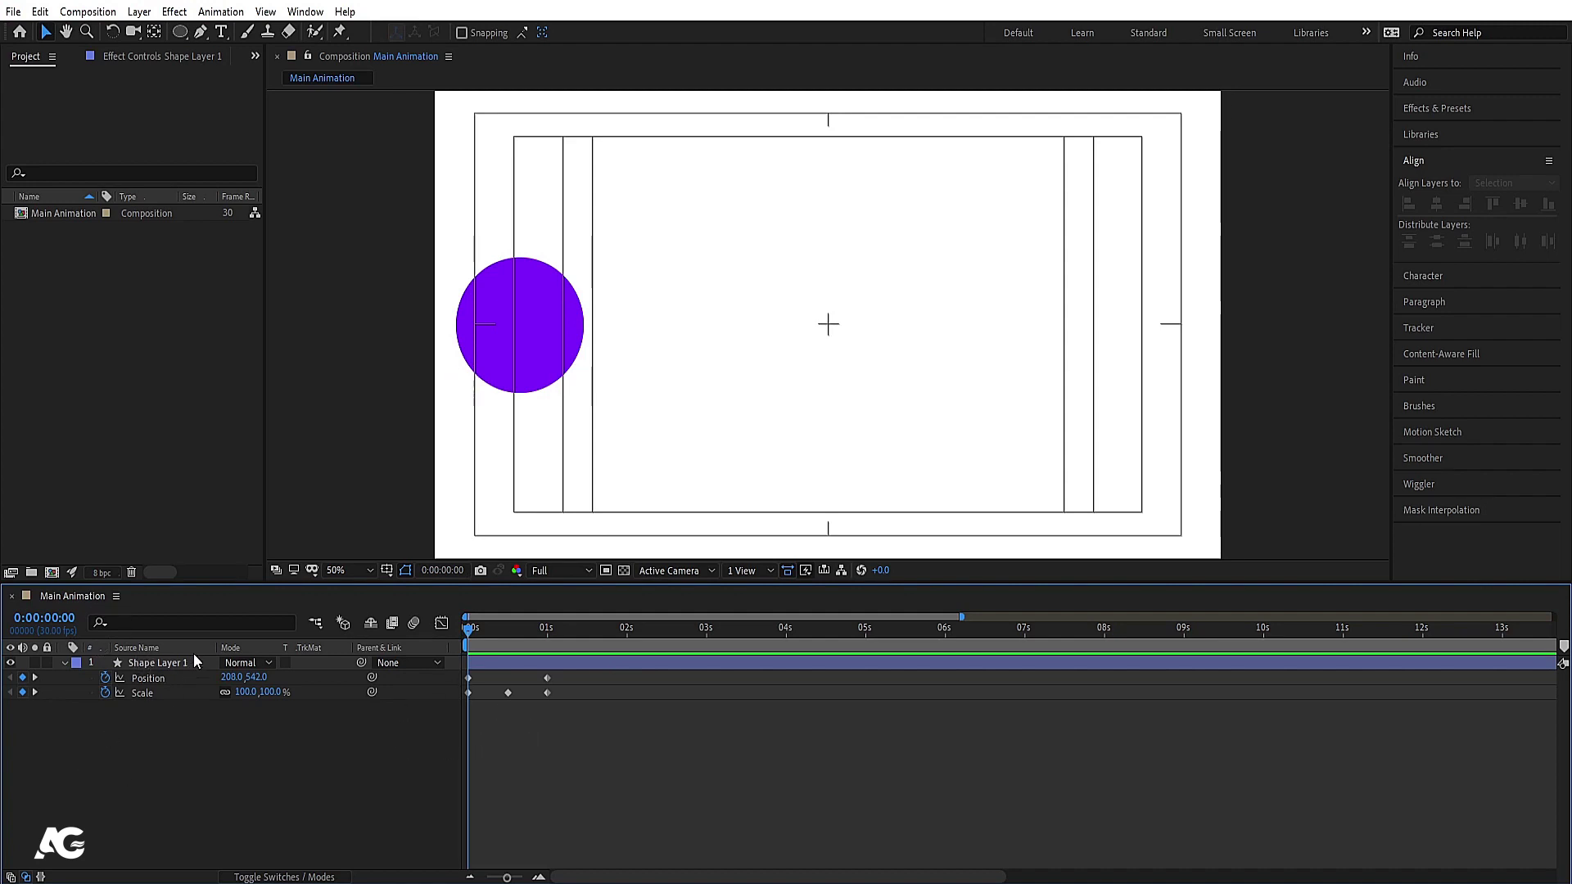
left_click(278, 692)
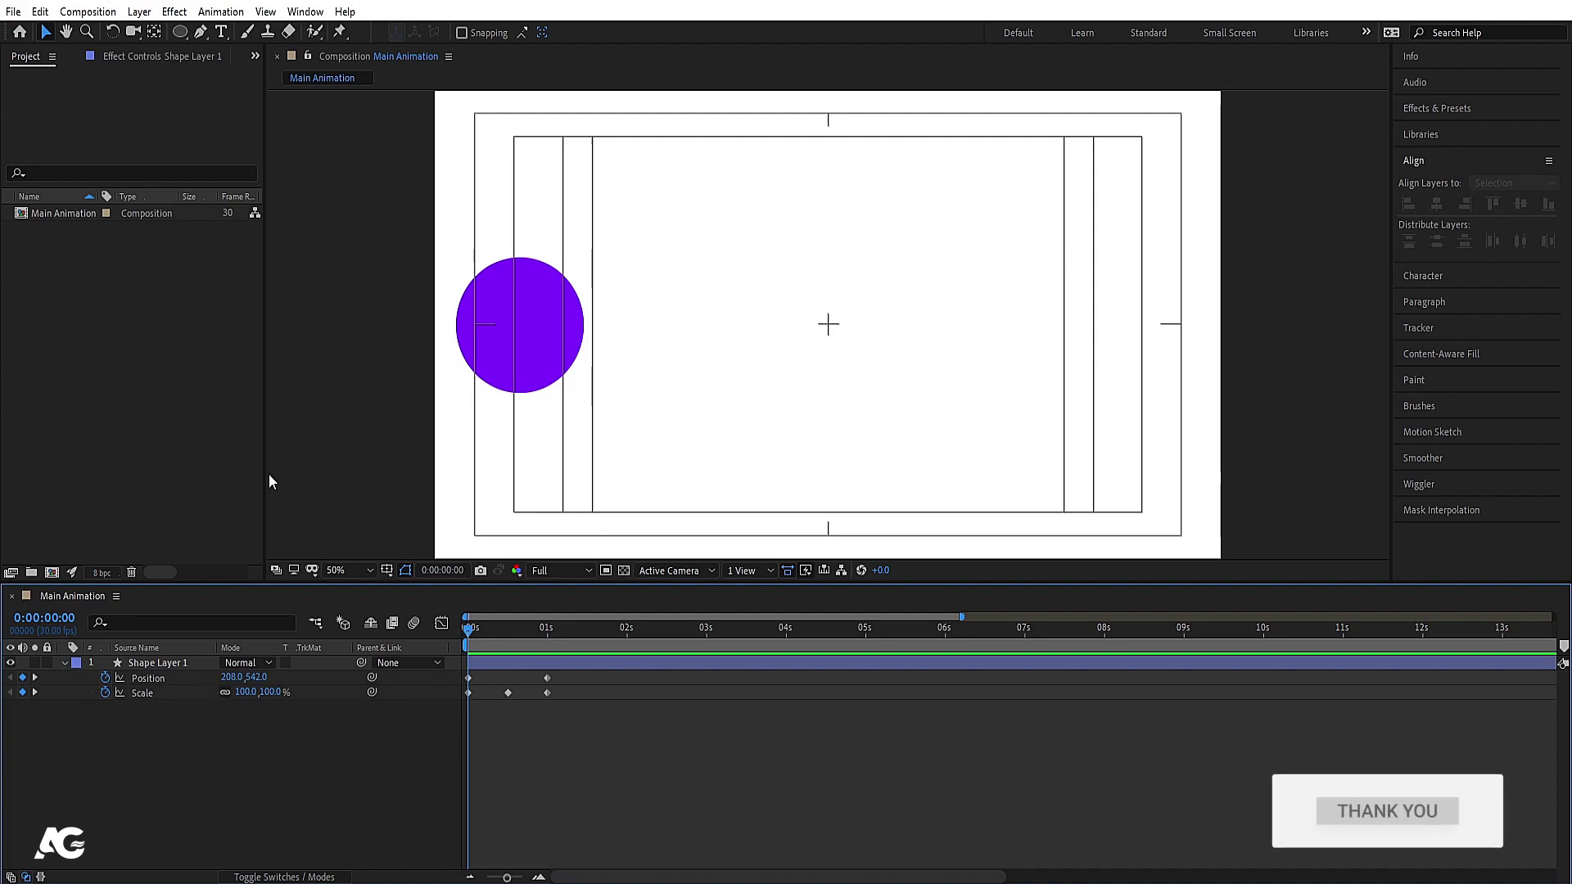
left_click(226, 768)
left_click(83, 665)
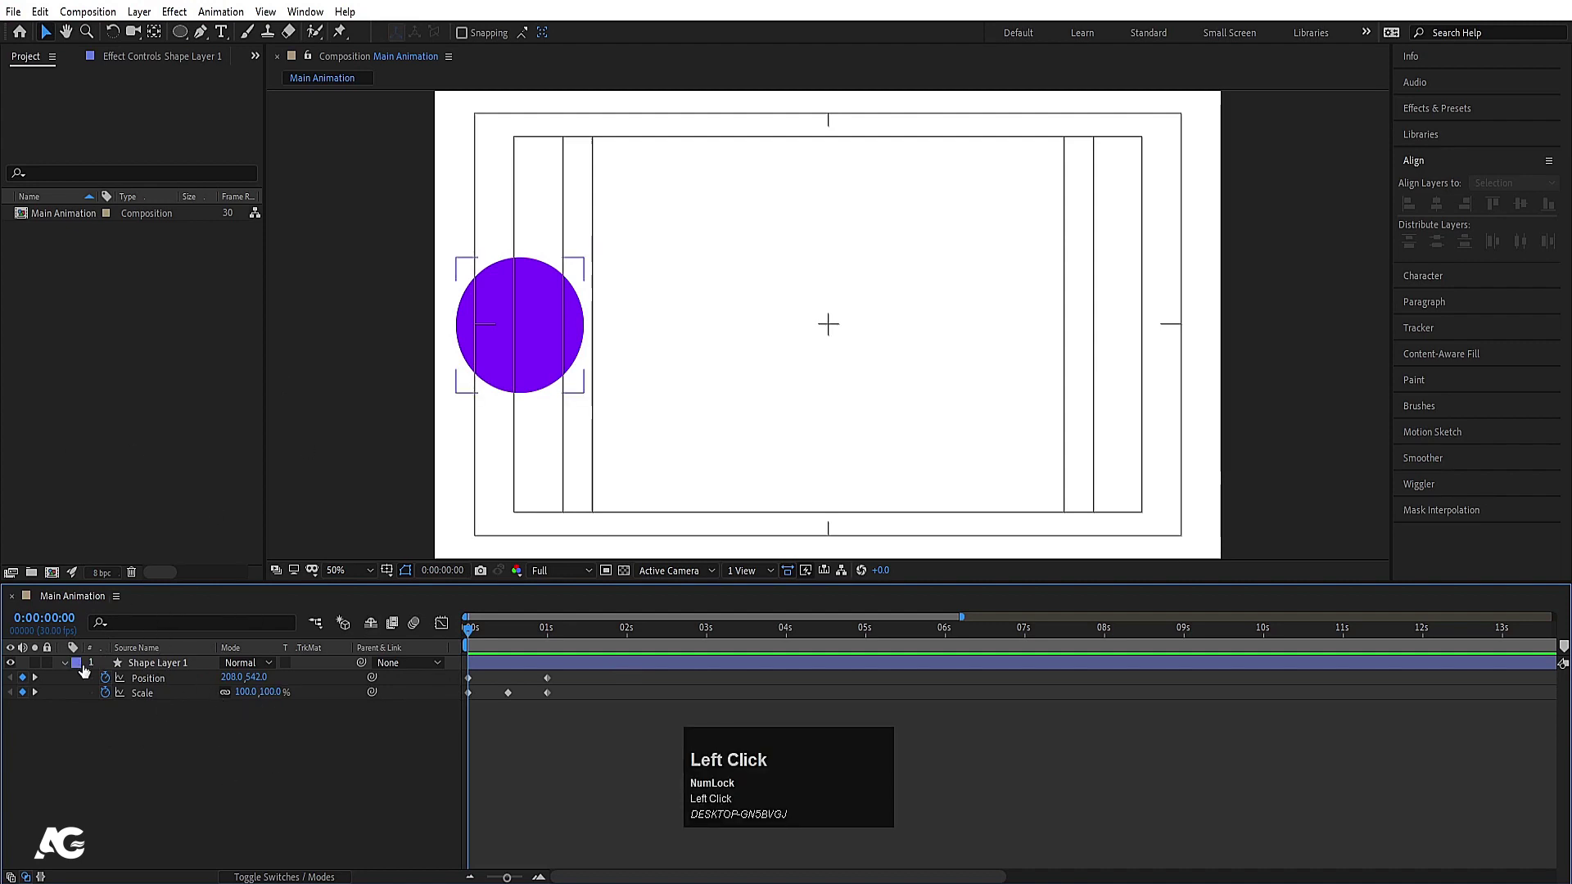
left_click(276, 774)
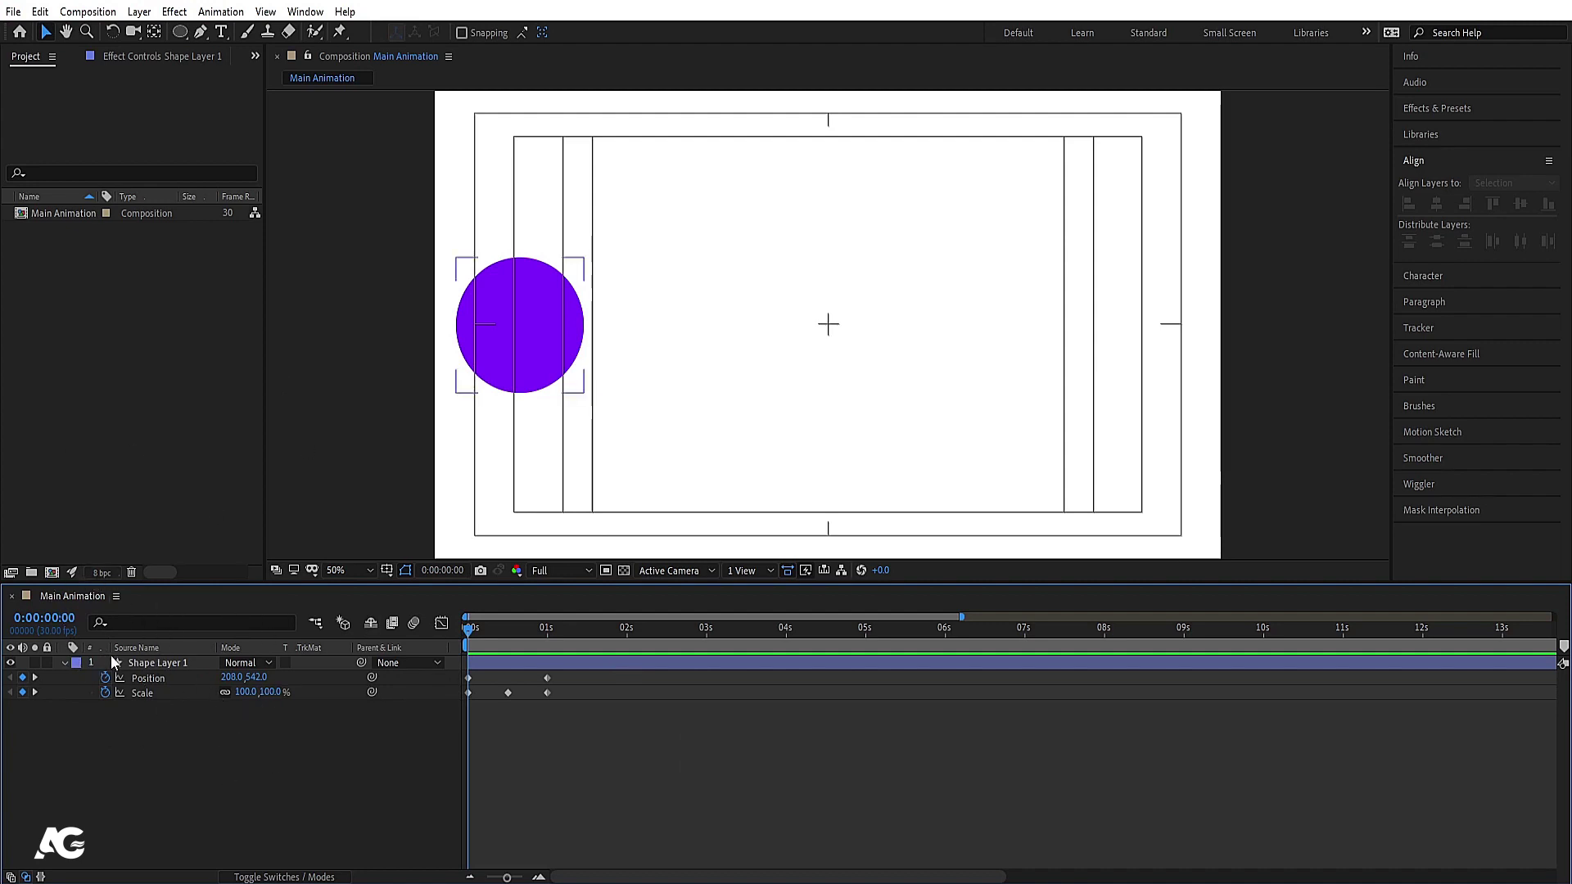
- Play the circle animation once more and return the playhead to the first frame
key("space")
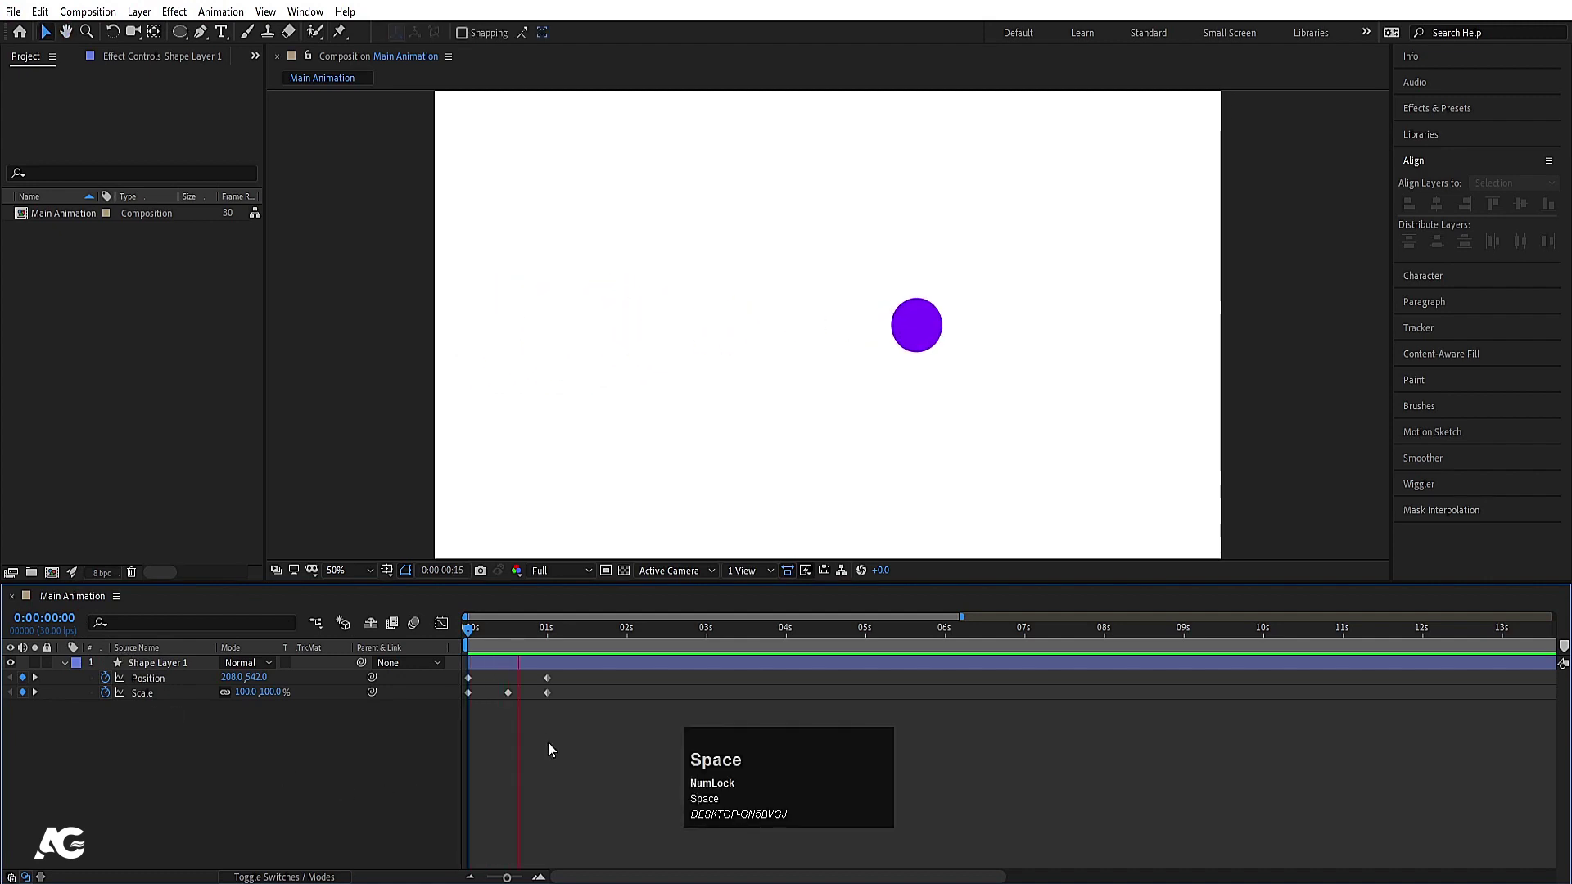
left_click_drag(524, 647, 447, 634)
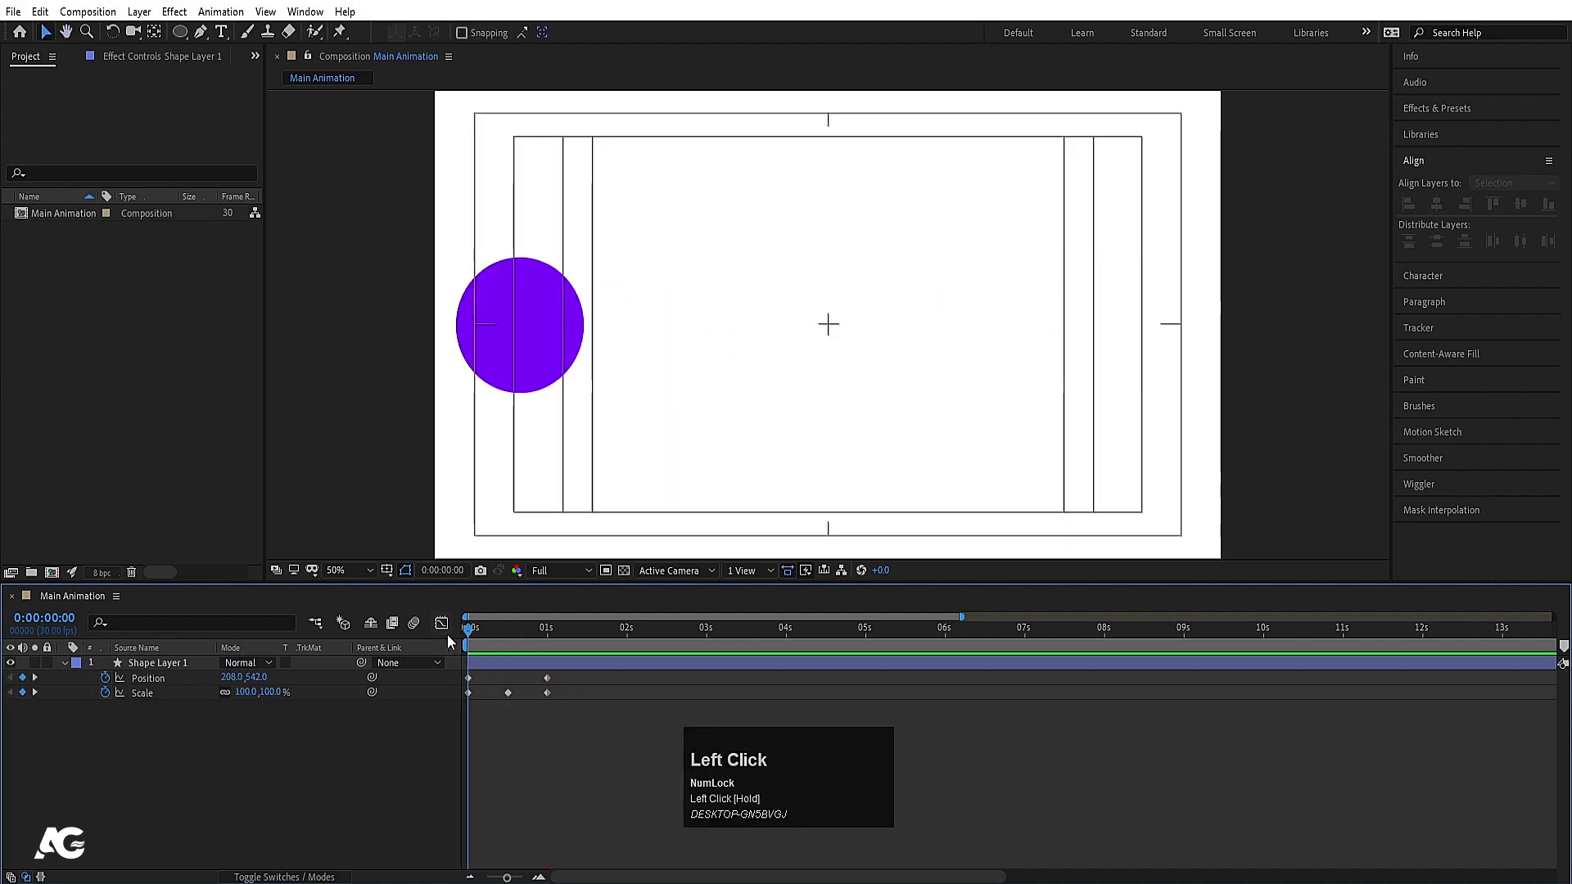
left_click(502, 658)
- Duplicate Shape Layer 1 four times to get five identical animated circle layers
left_click(154, 664)
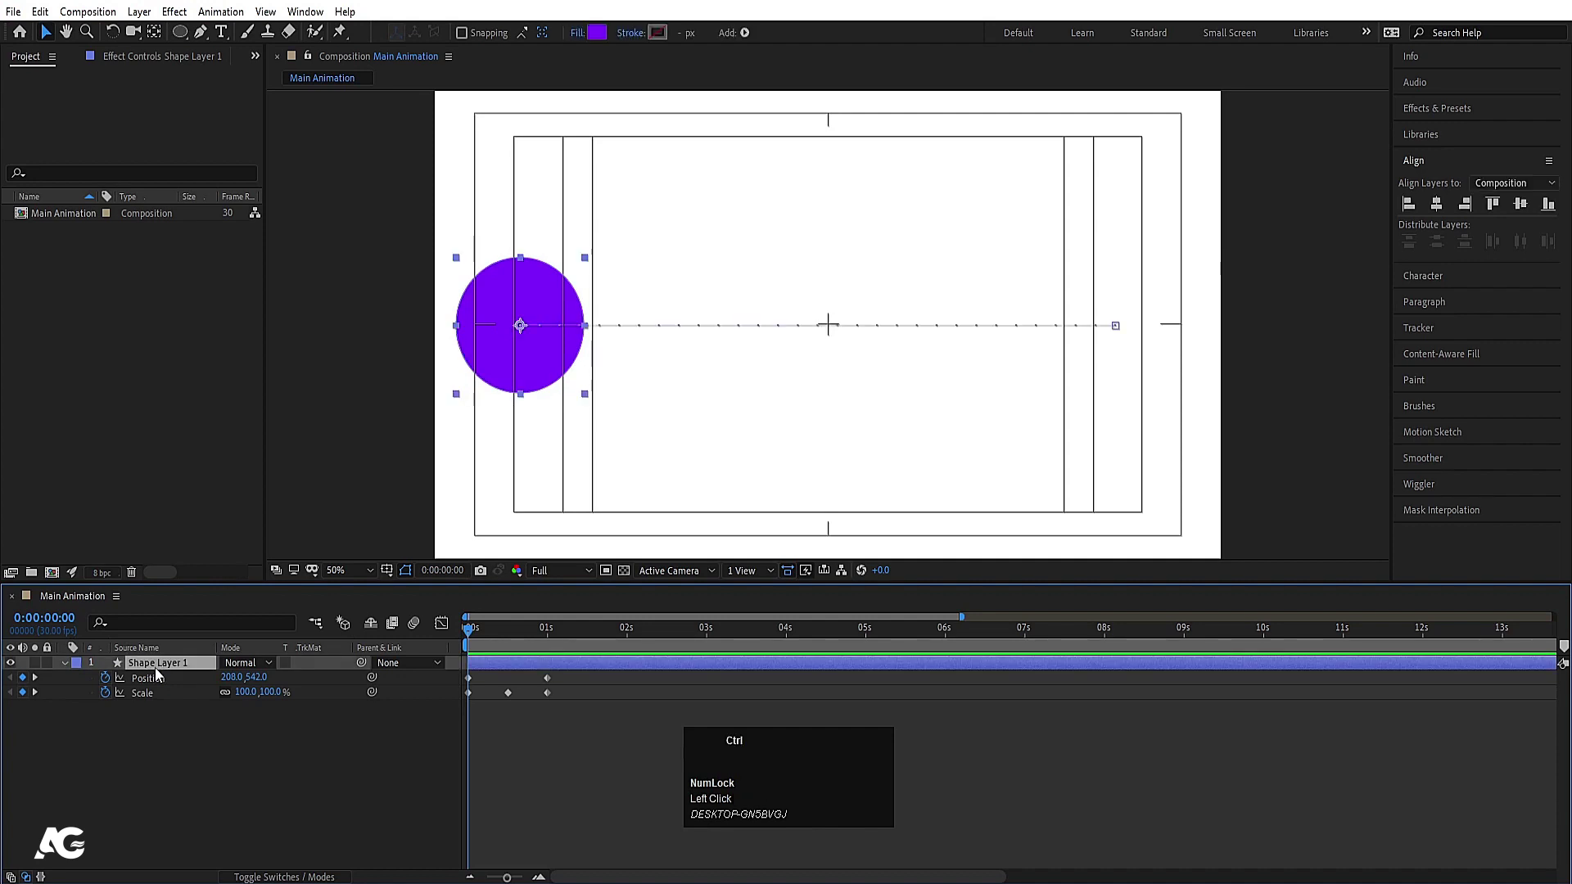
key("ctrl+d")
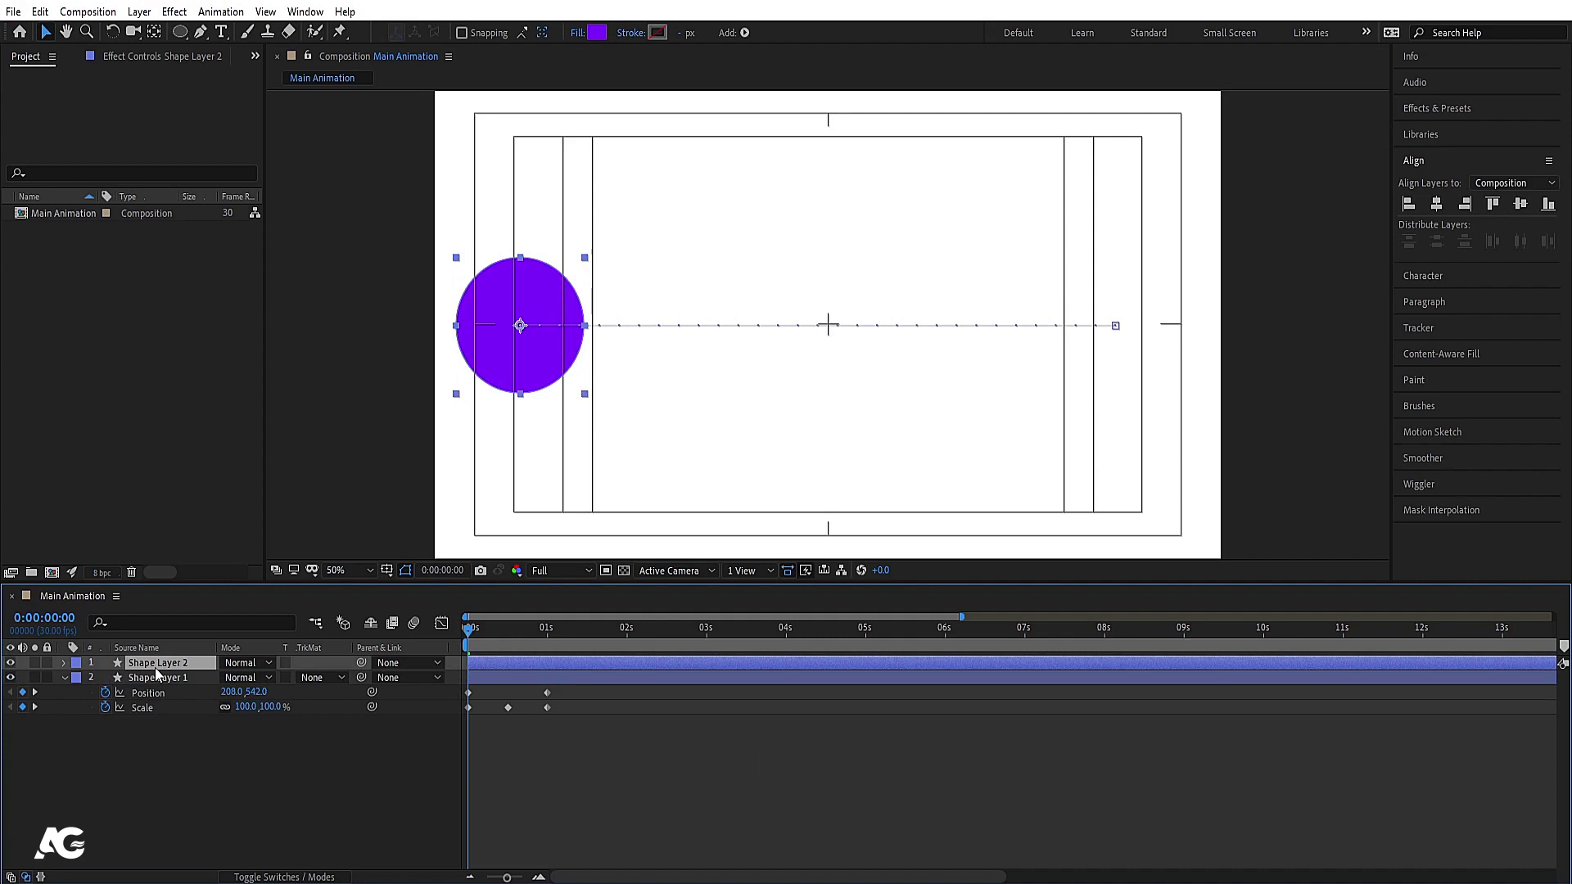
key("ctrl")
key("ctrl+d")
key("ctrl+d")
key("ctrl+d")
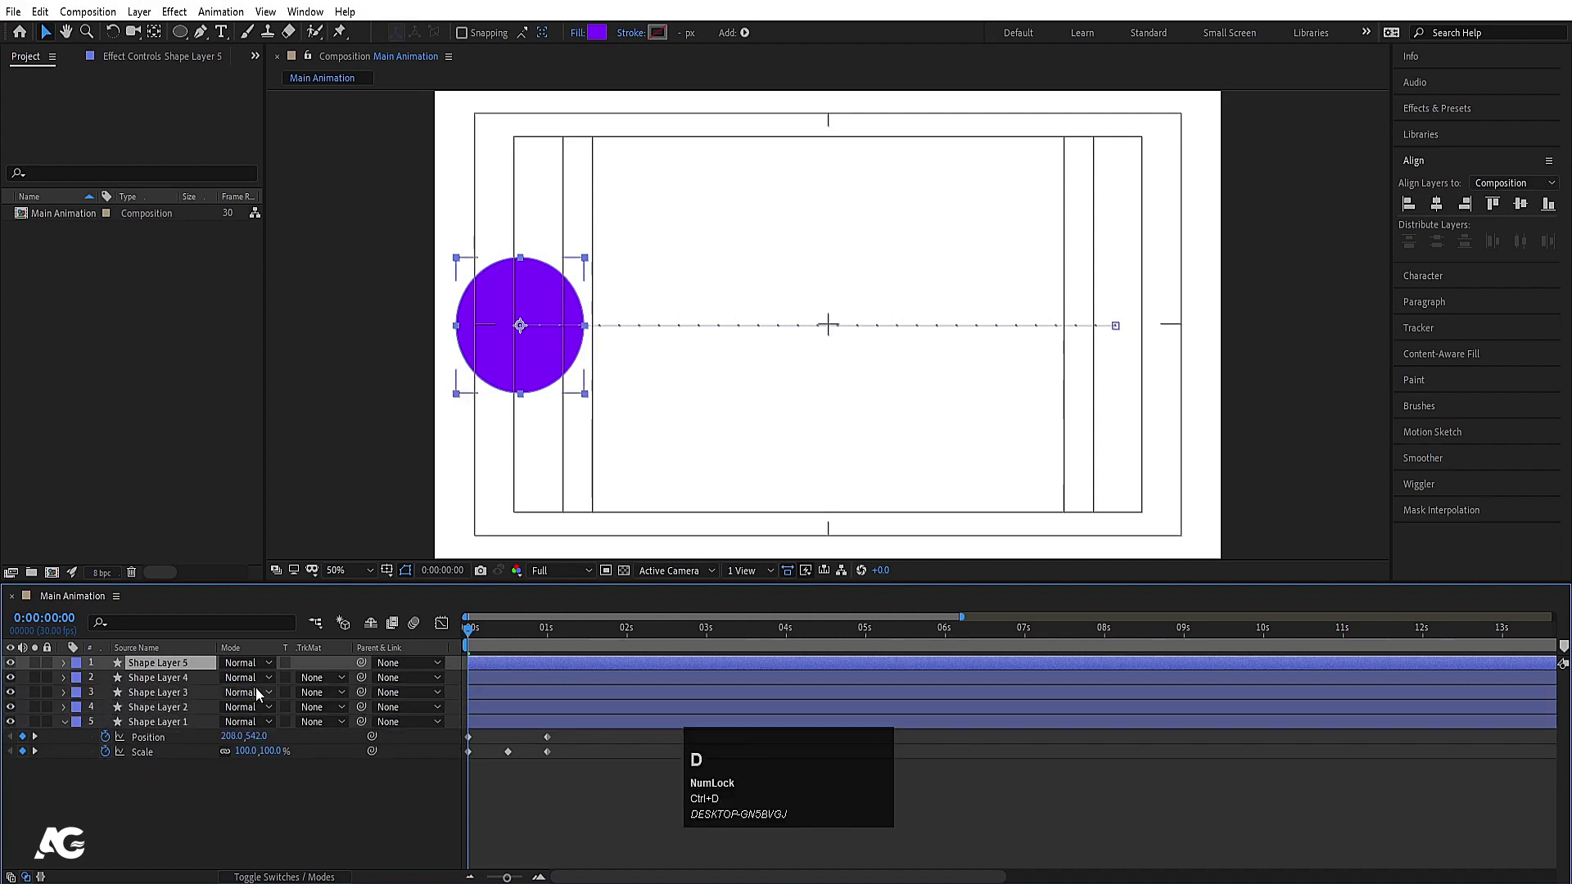
- Select all five shape layers and reveal their Position and Scale keyframes
left_click(153, 725)
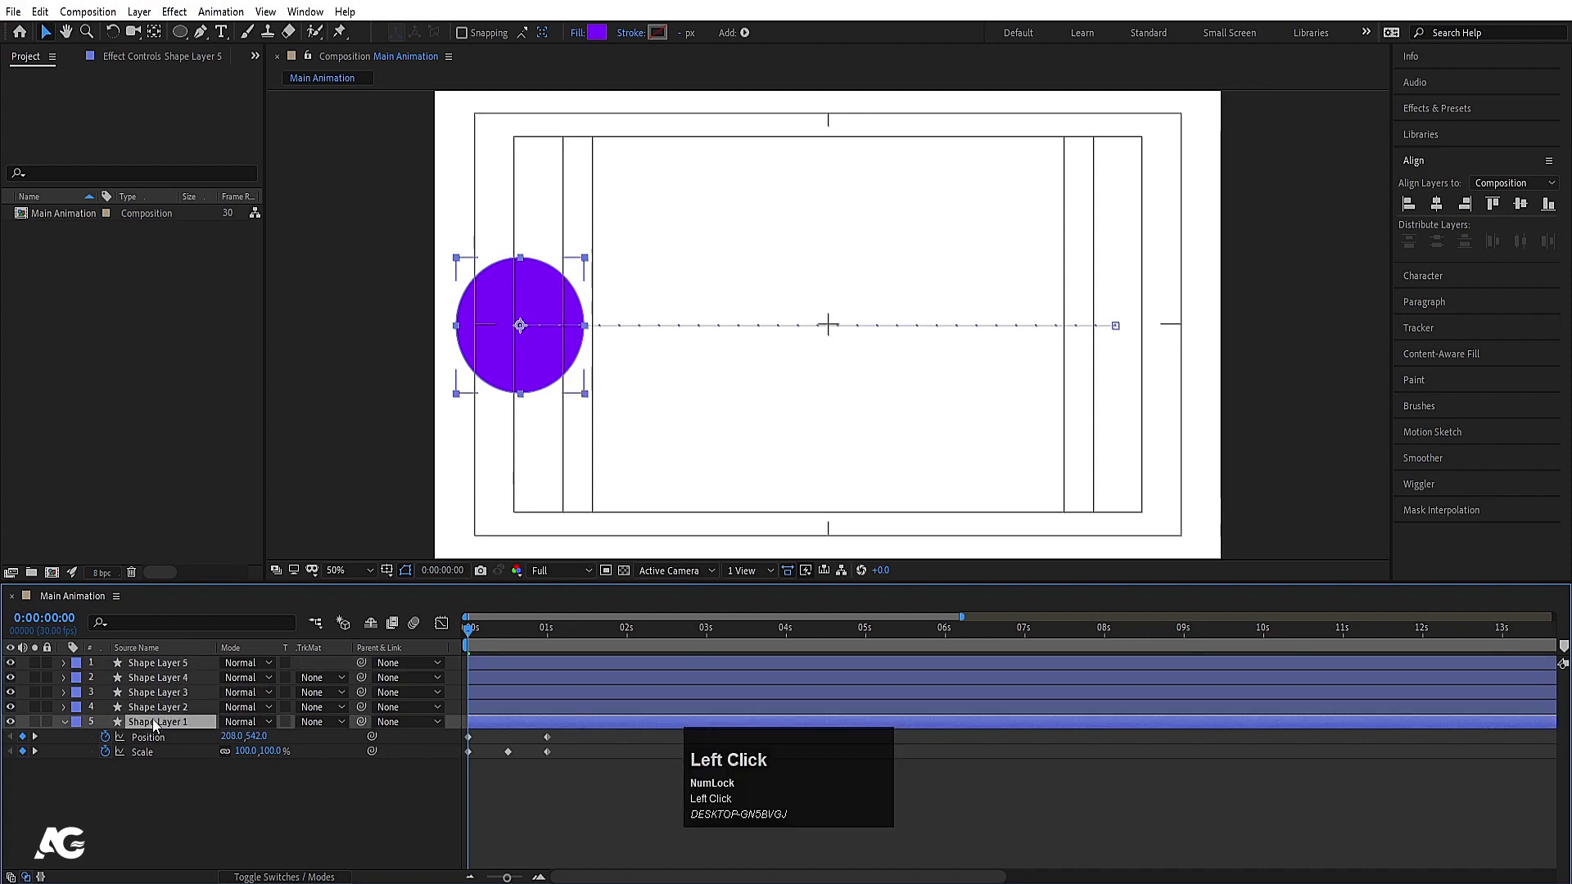
left_click(156, 667, "shift")
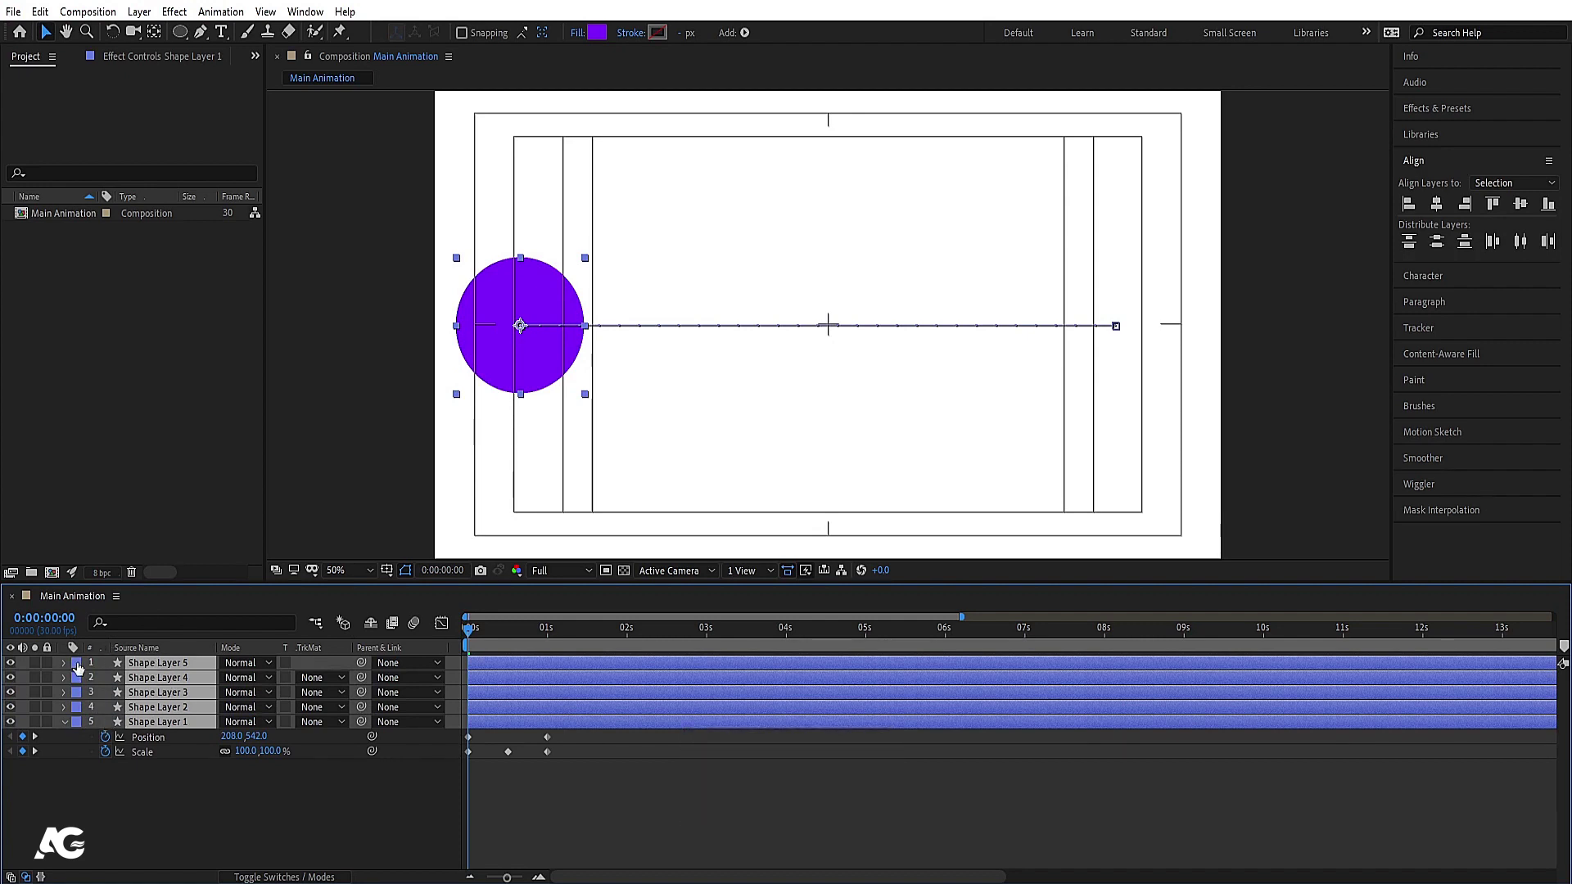
key("u")
key("u")
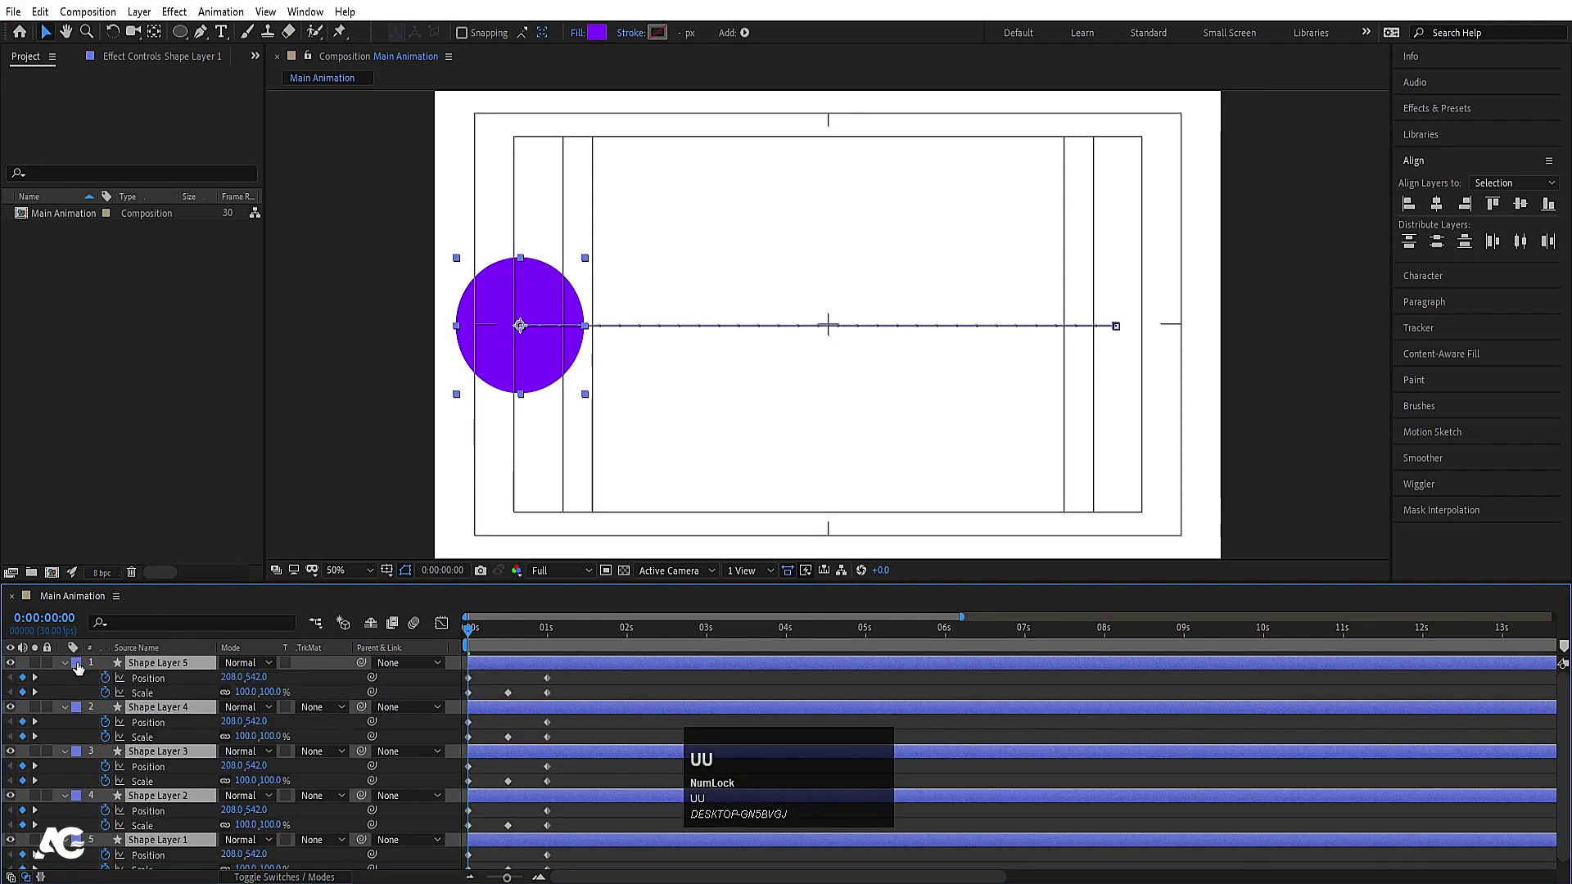
- Stagger Shape Layers 2, 3, 4 and 5 in time, starting them at frames 3, 6, 9 and 12 respectively
scroll(541, 791, "down", 1)
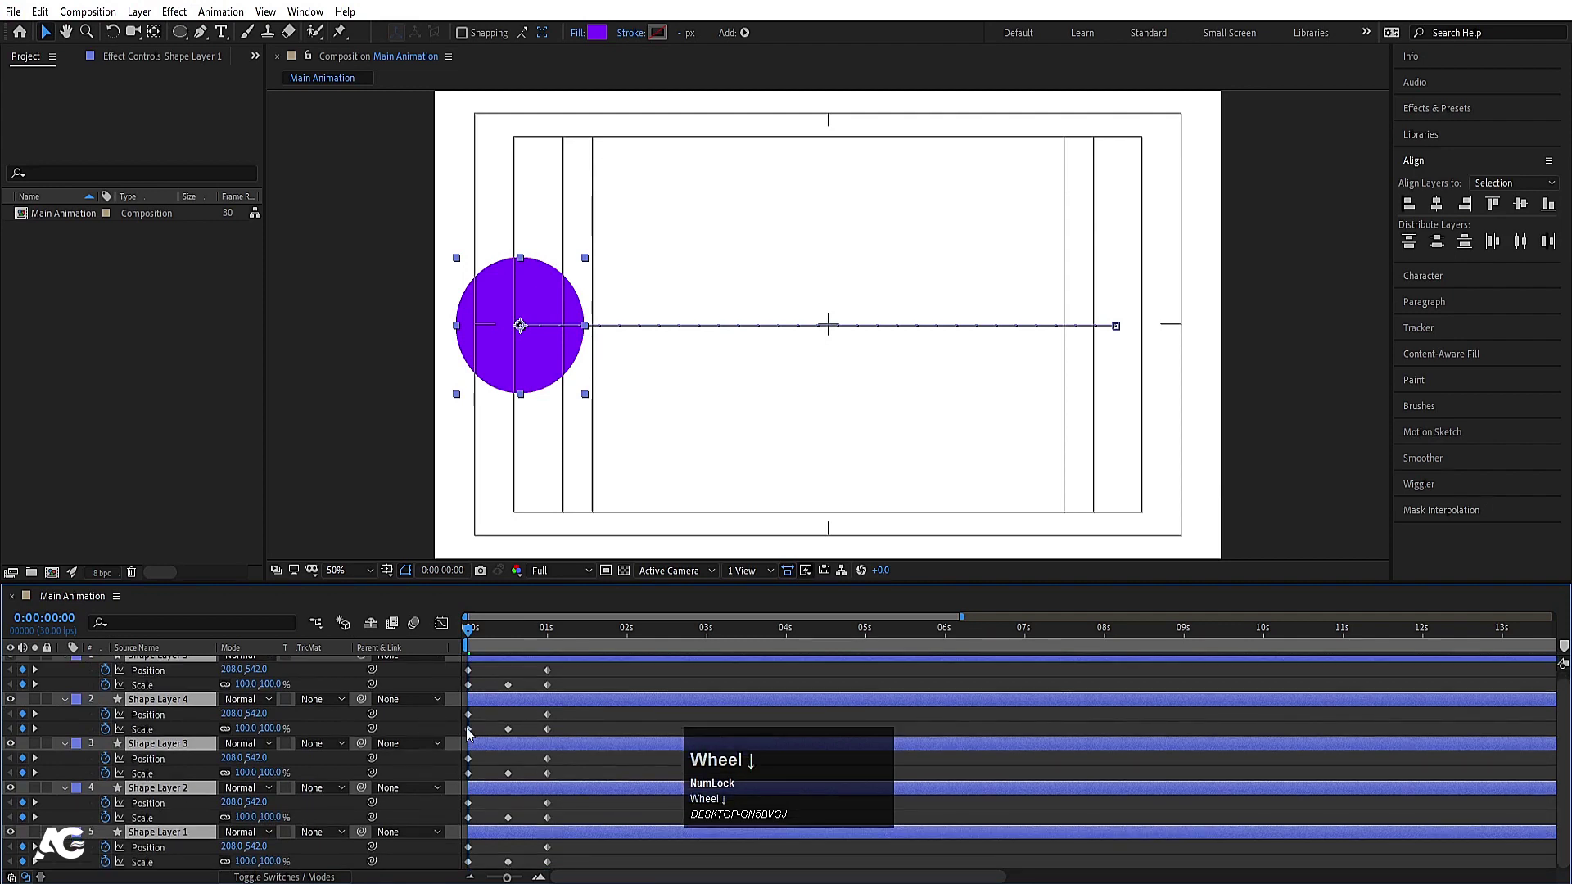
left_click_drag(502, 643, 439, 620)
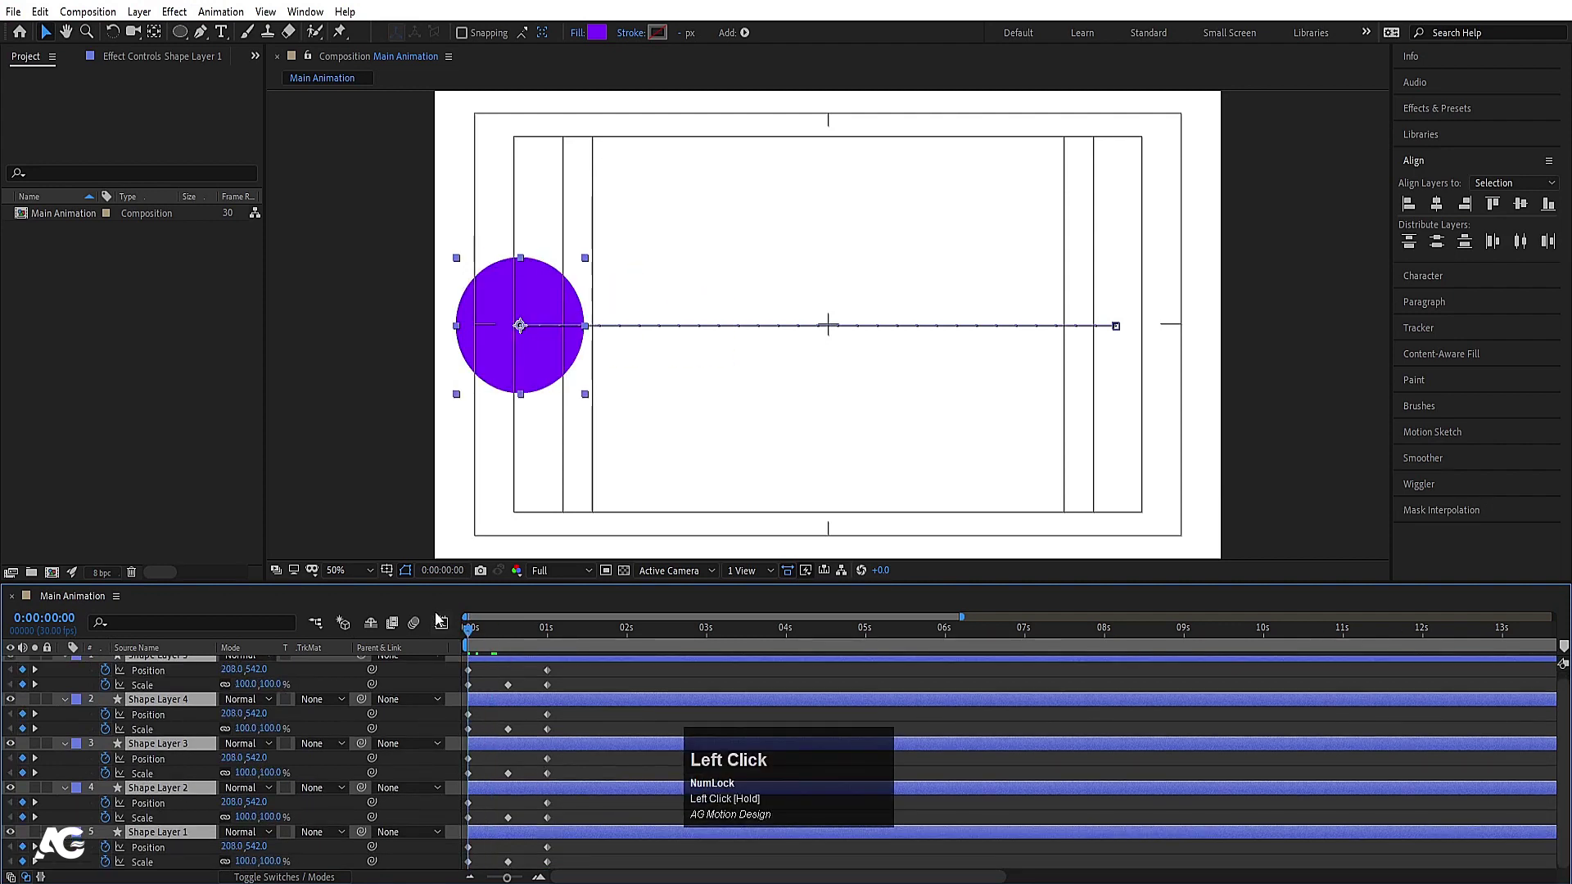
key("equal")
key("equal")
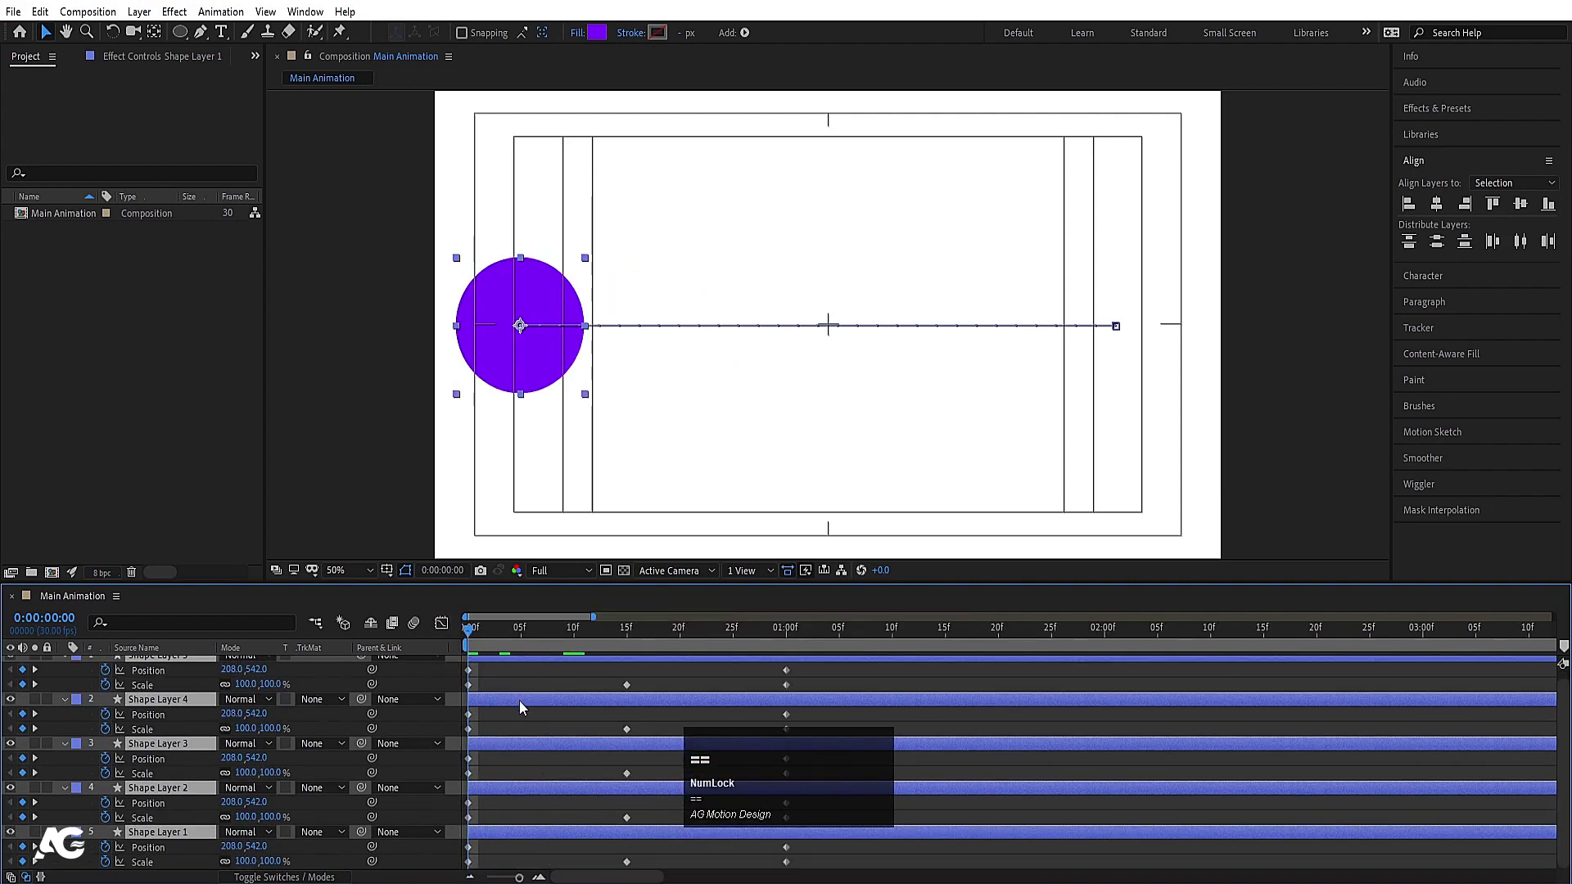
scroll(528, 729, "down", 1)
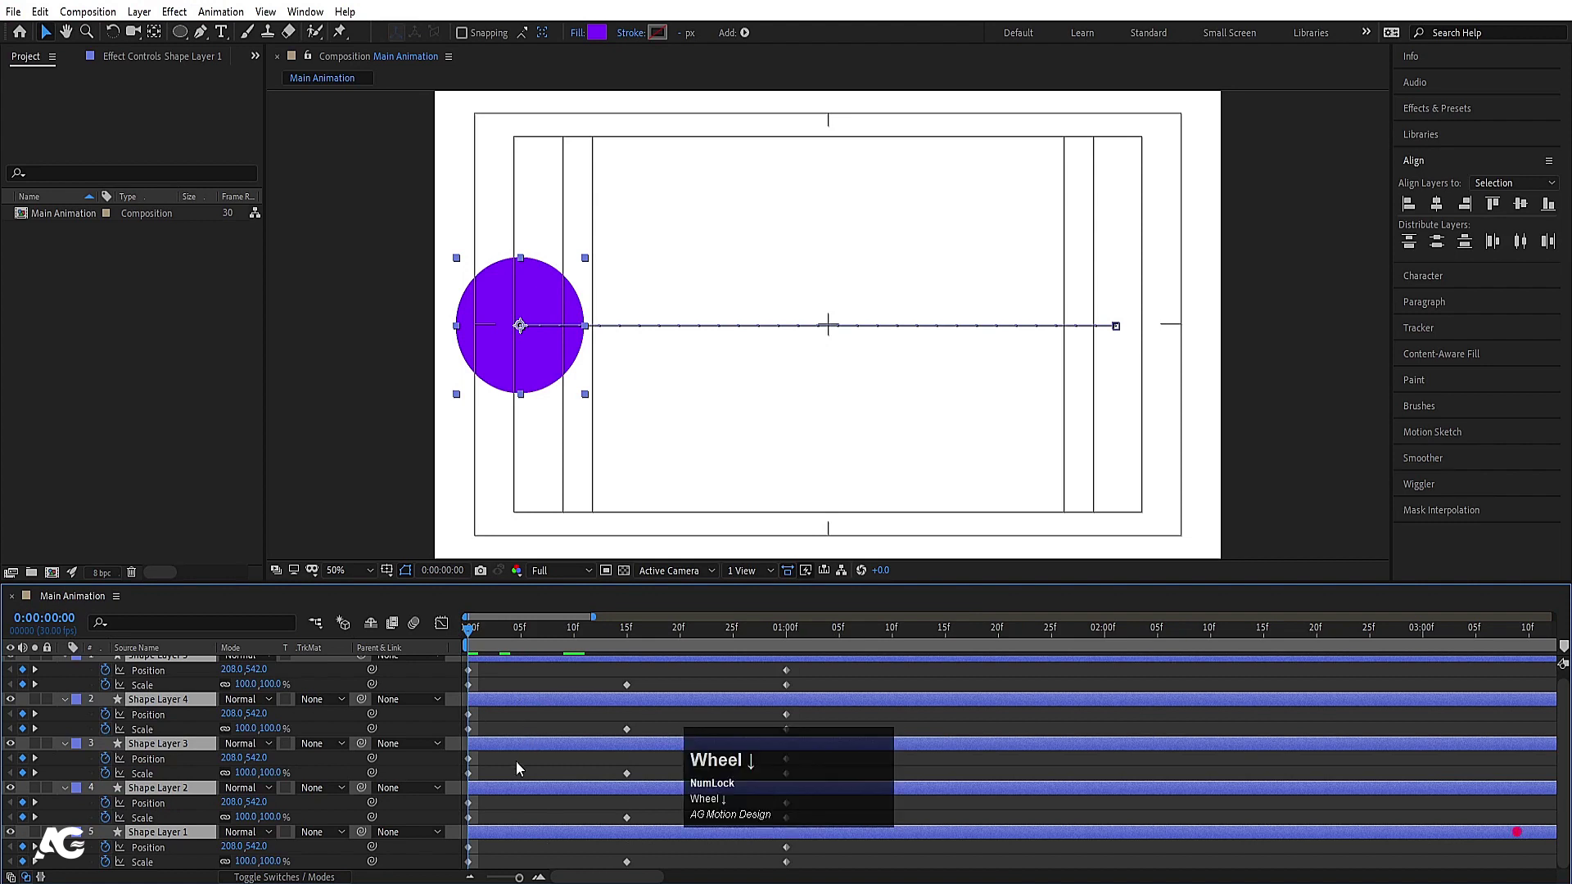
left_click(500, 821)
left_click(478, 788)
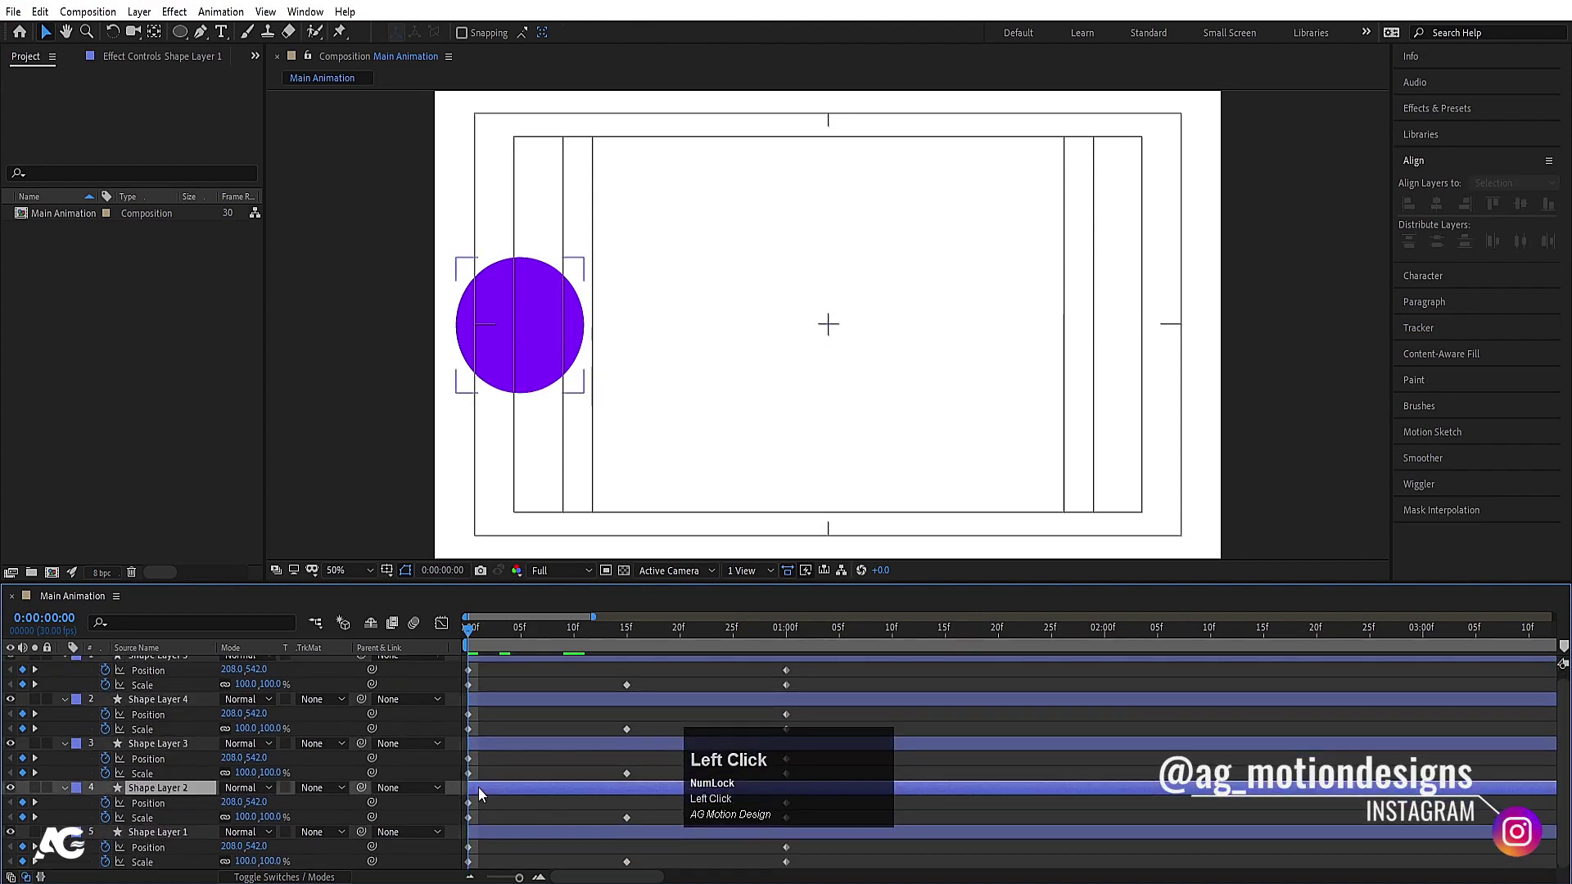
left_click_drag(499, 788, 553, 752)
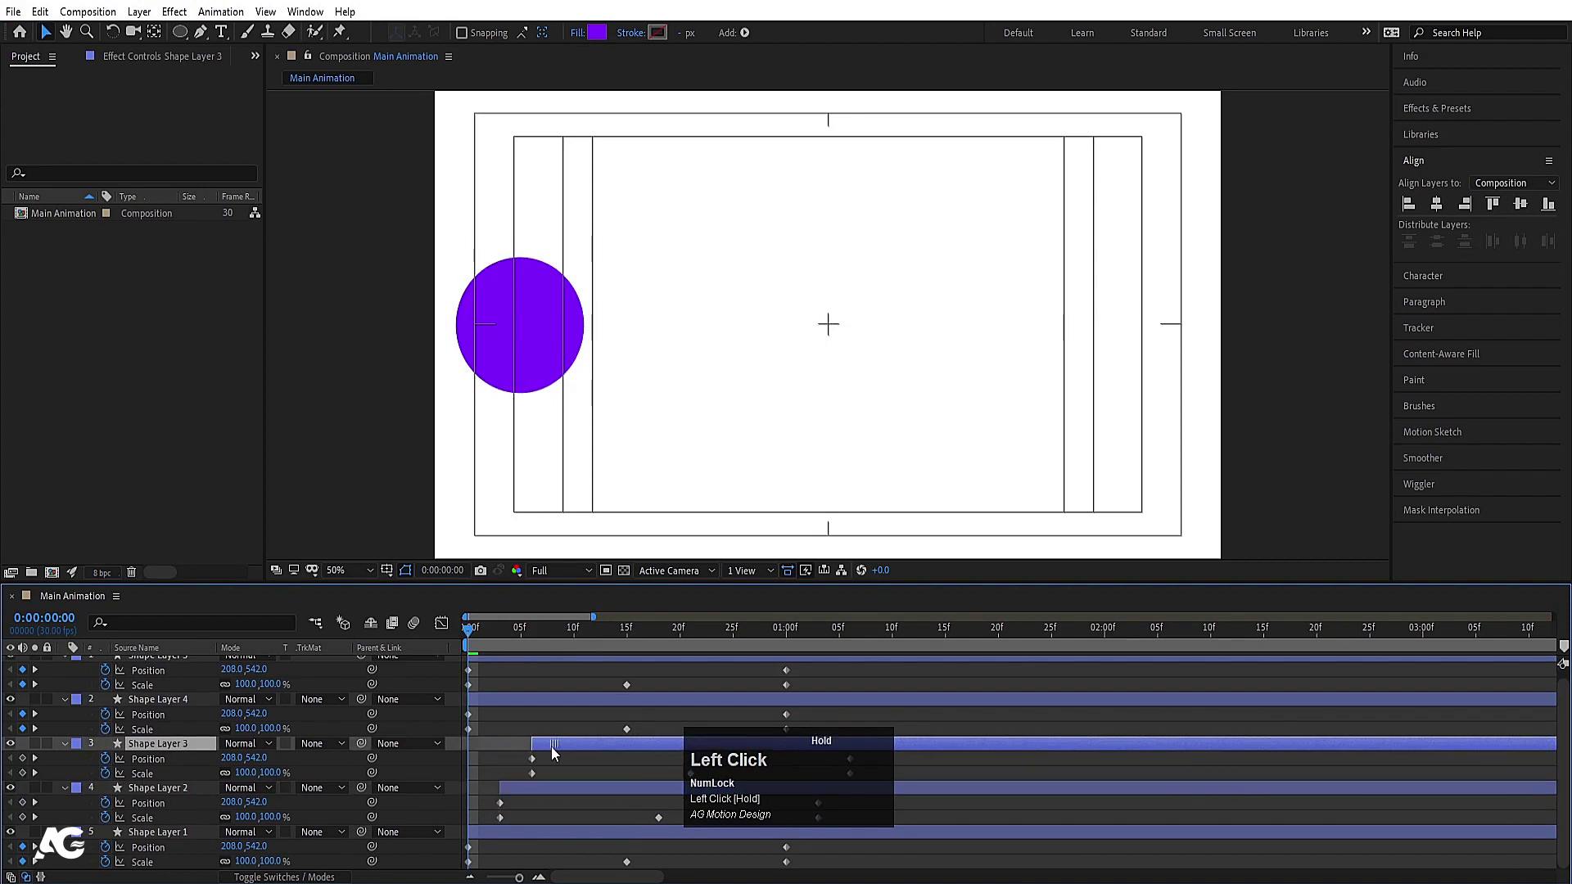
left_click_drag(491, 701, 572, 717)
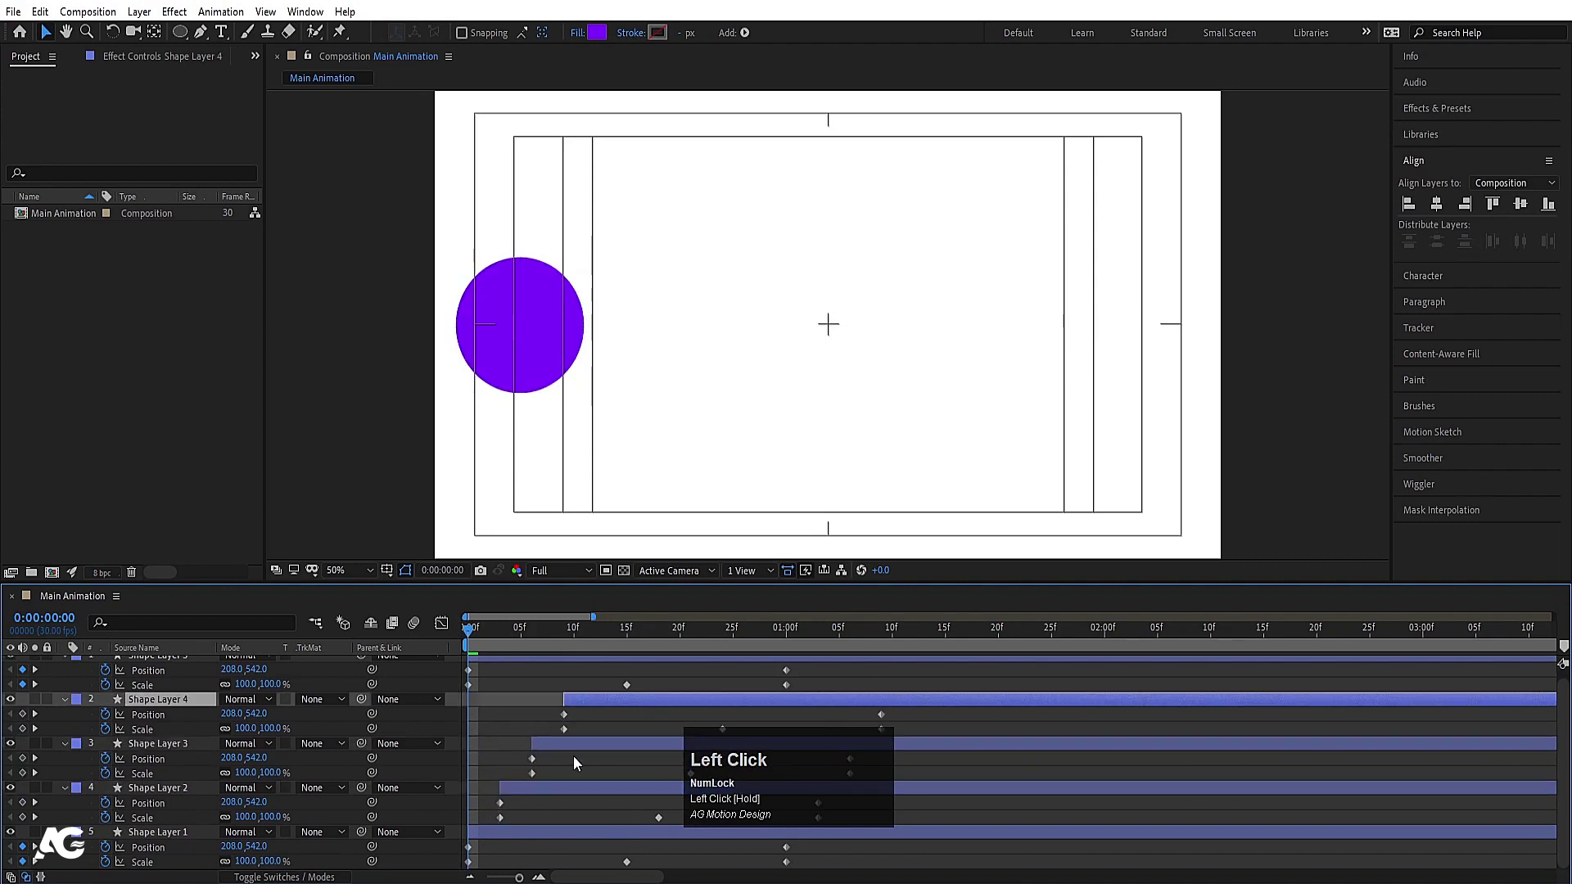
scroll(573, 763, "up", 1)
left_click(507, 655)
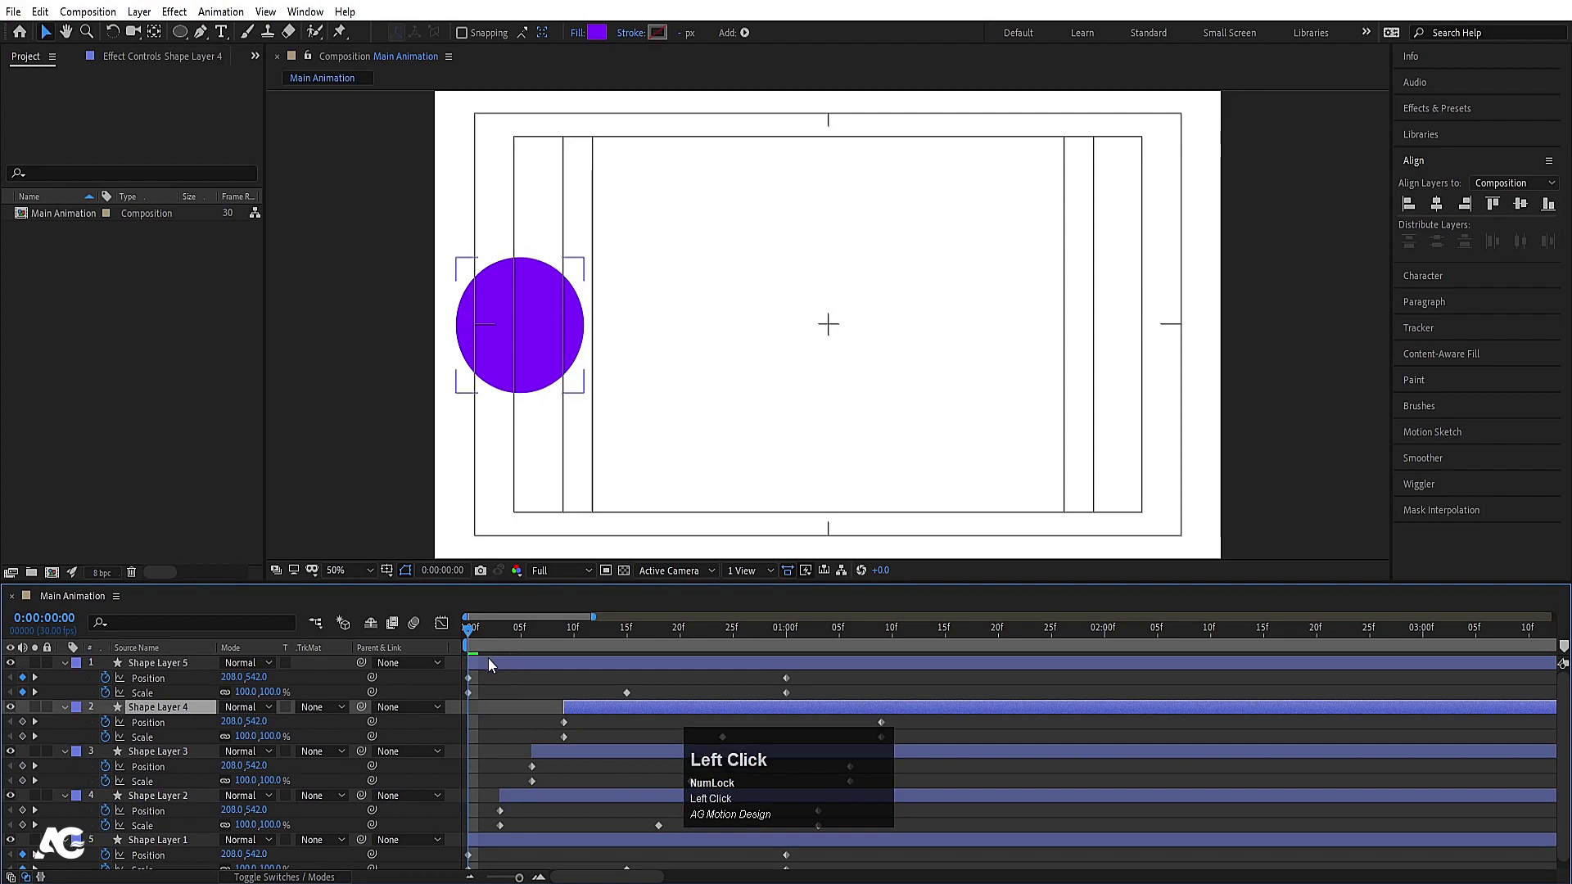
left_click_drag(488, 663, 606, 683)
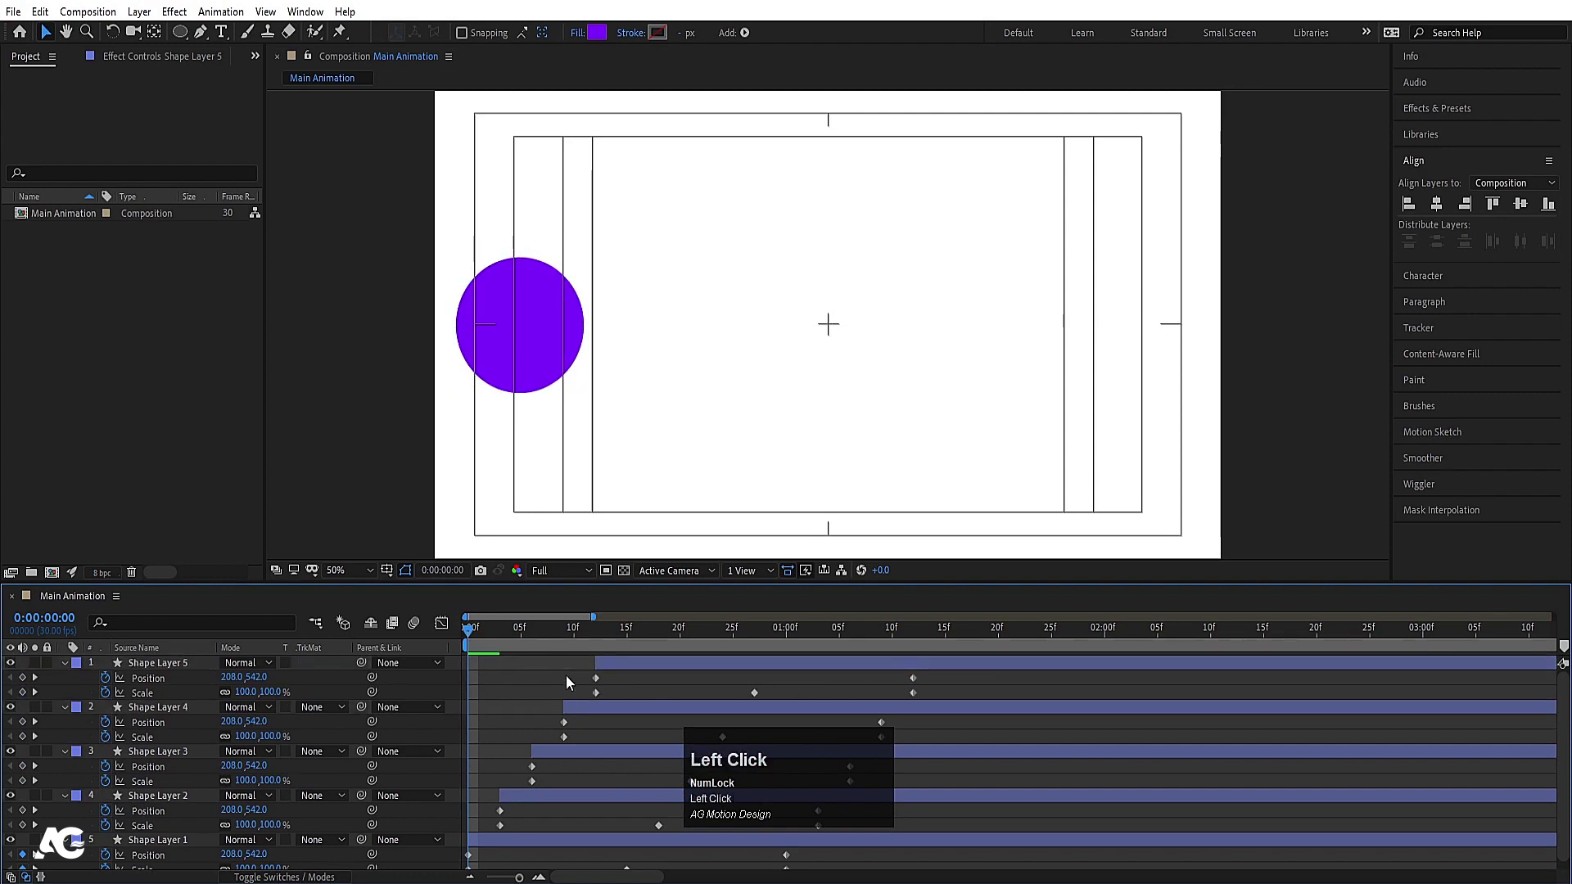
- Play the staggered circle trail several times from the first frame, returning the playhead to the start
key("space")
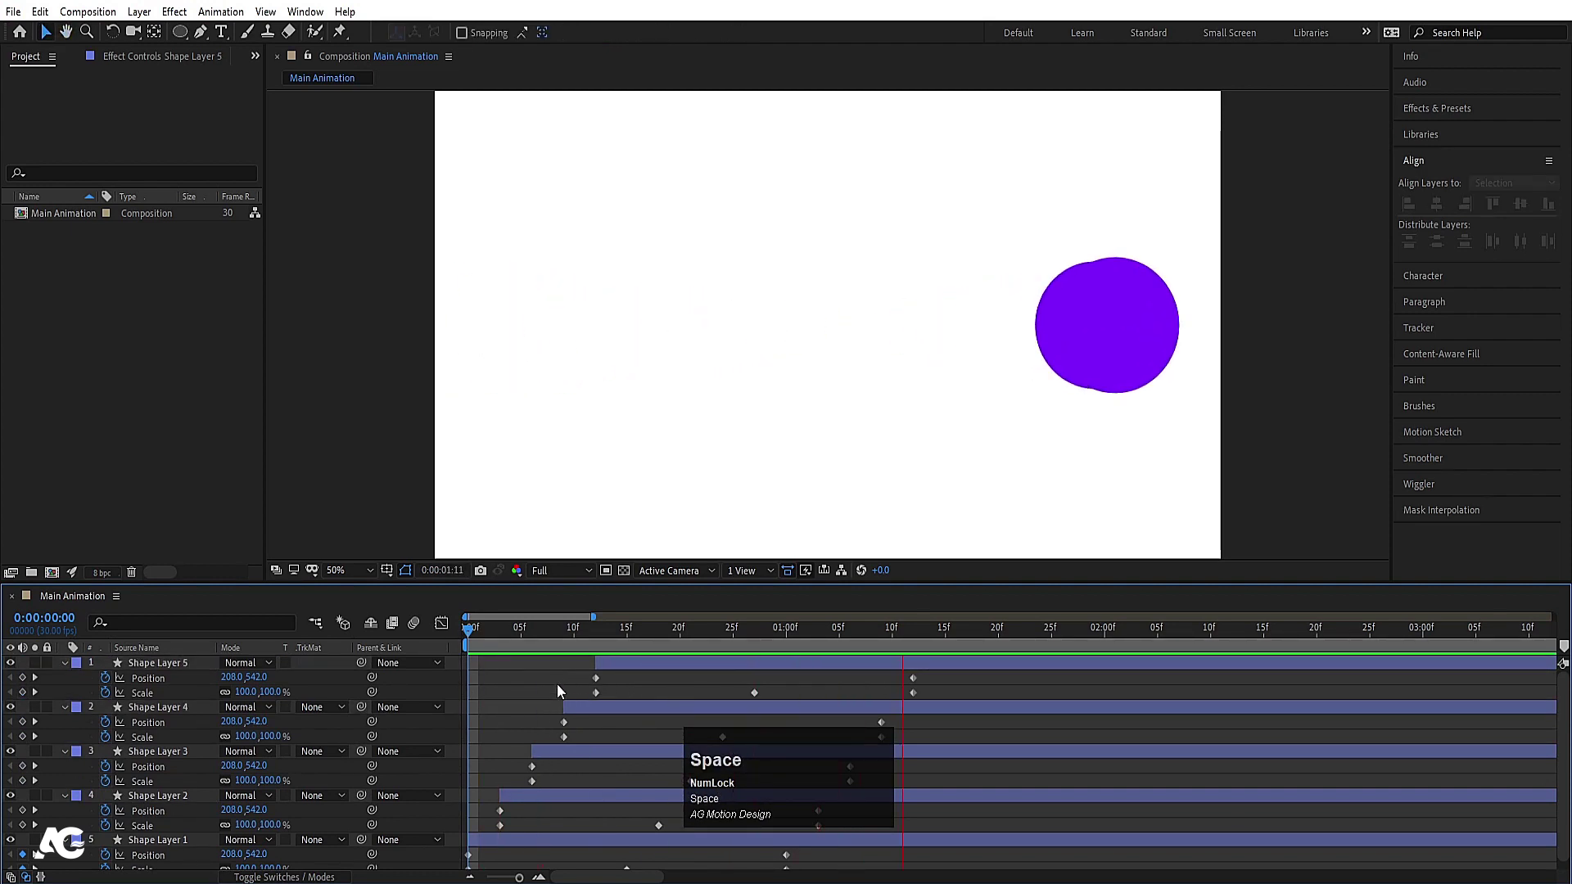
key("space")
left_click(442, 621)
key("space")
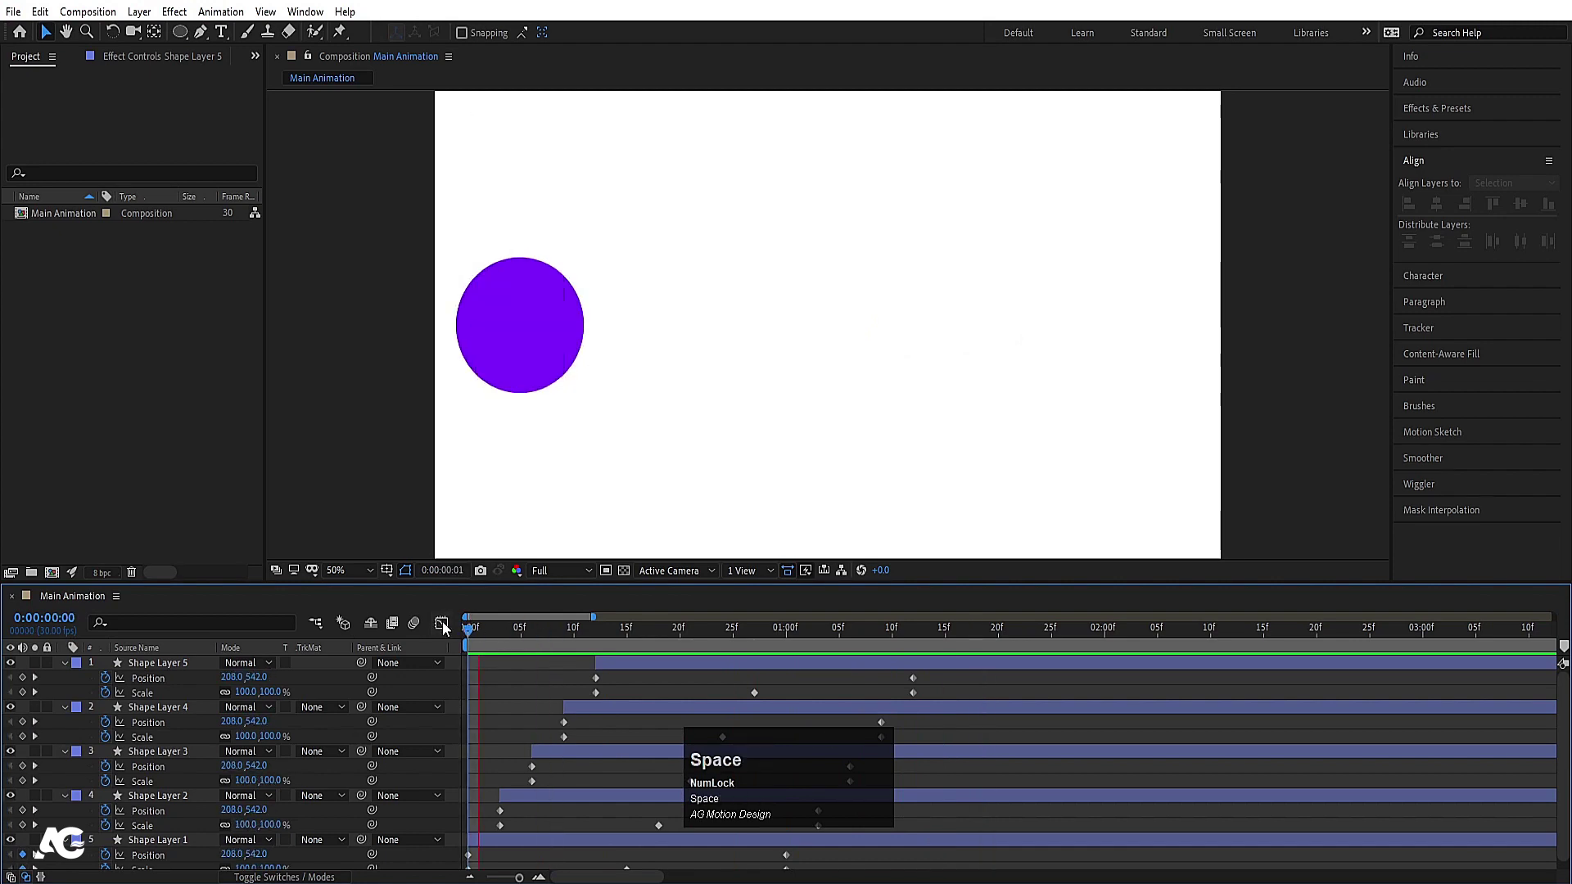
key("space")
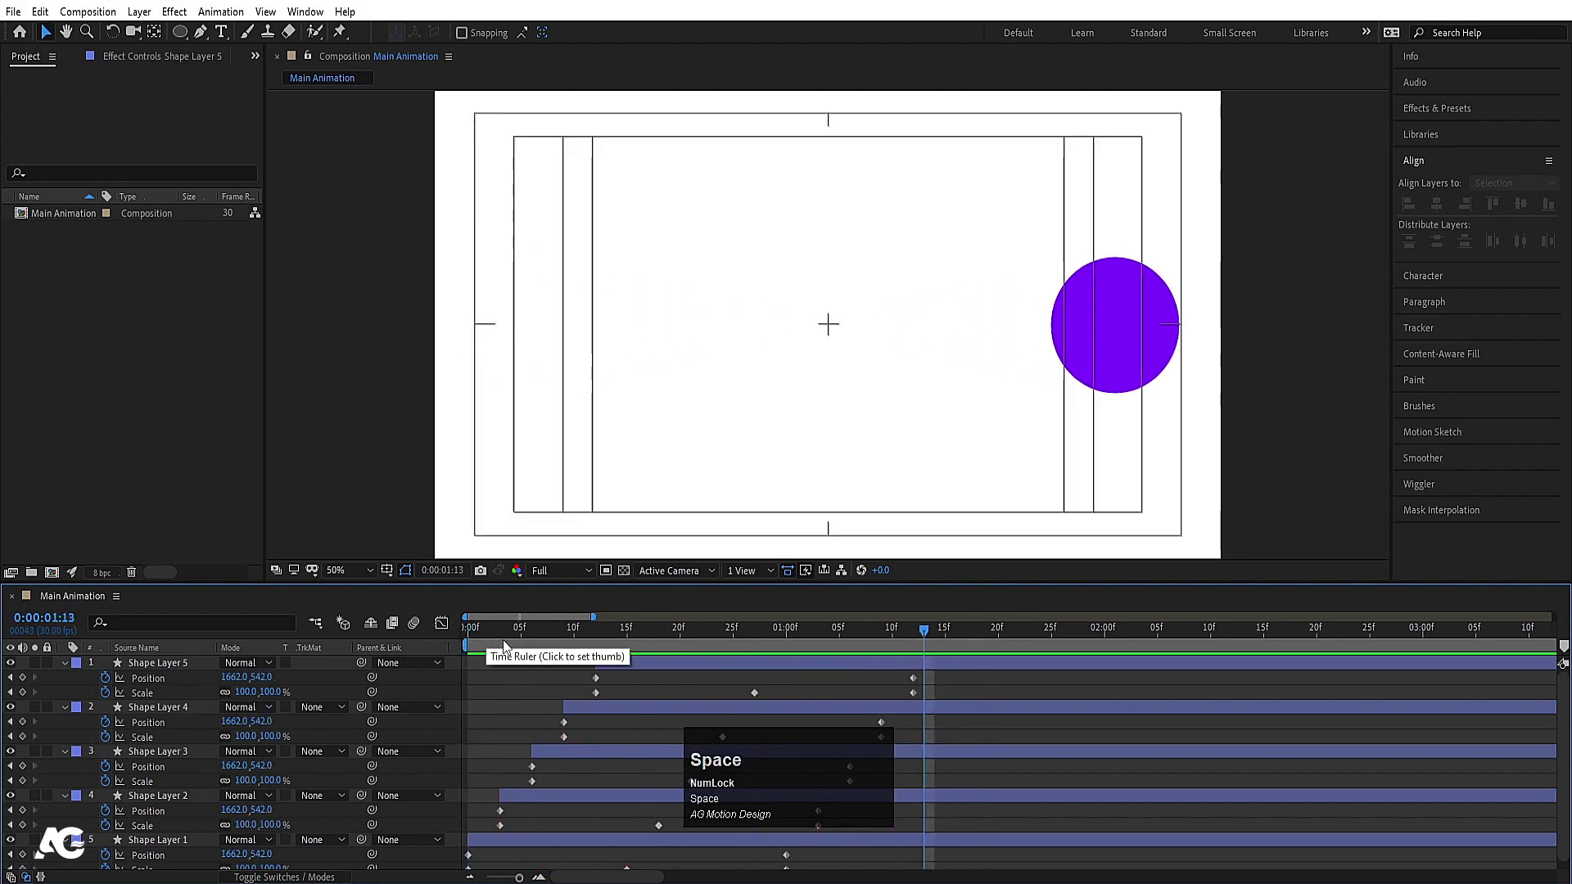
left_click(459, 635)
key("space")
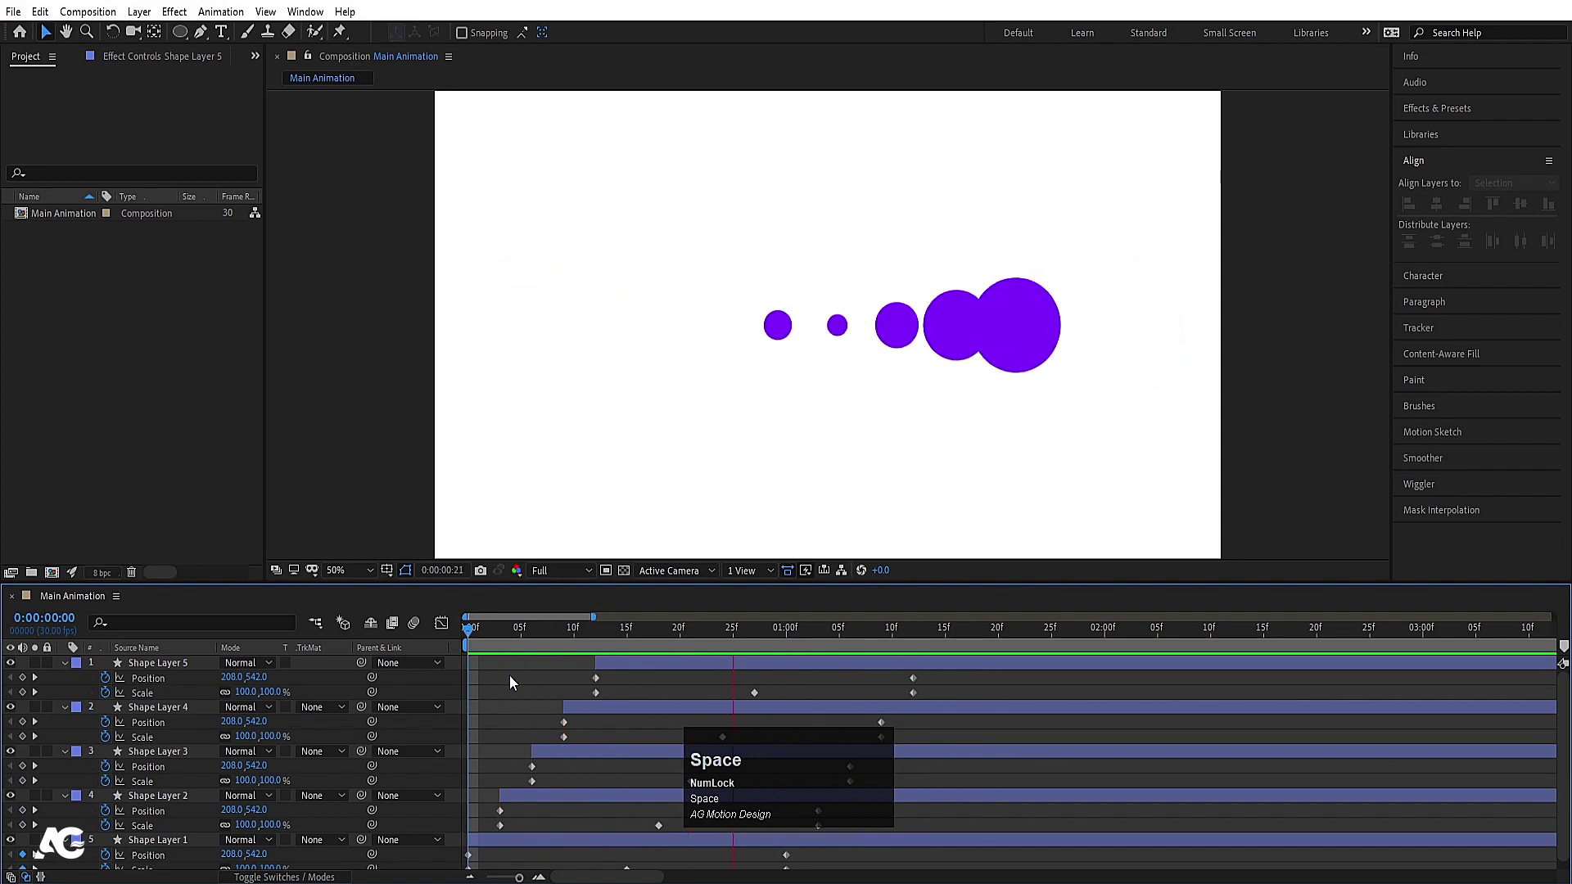
key("space")
left_click(452, 623)
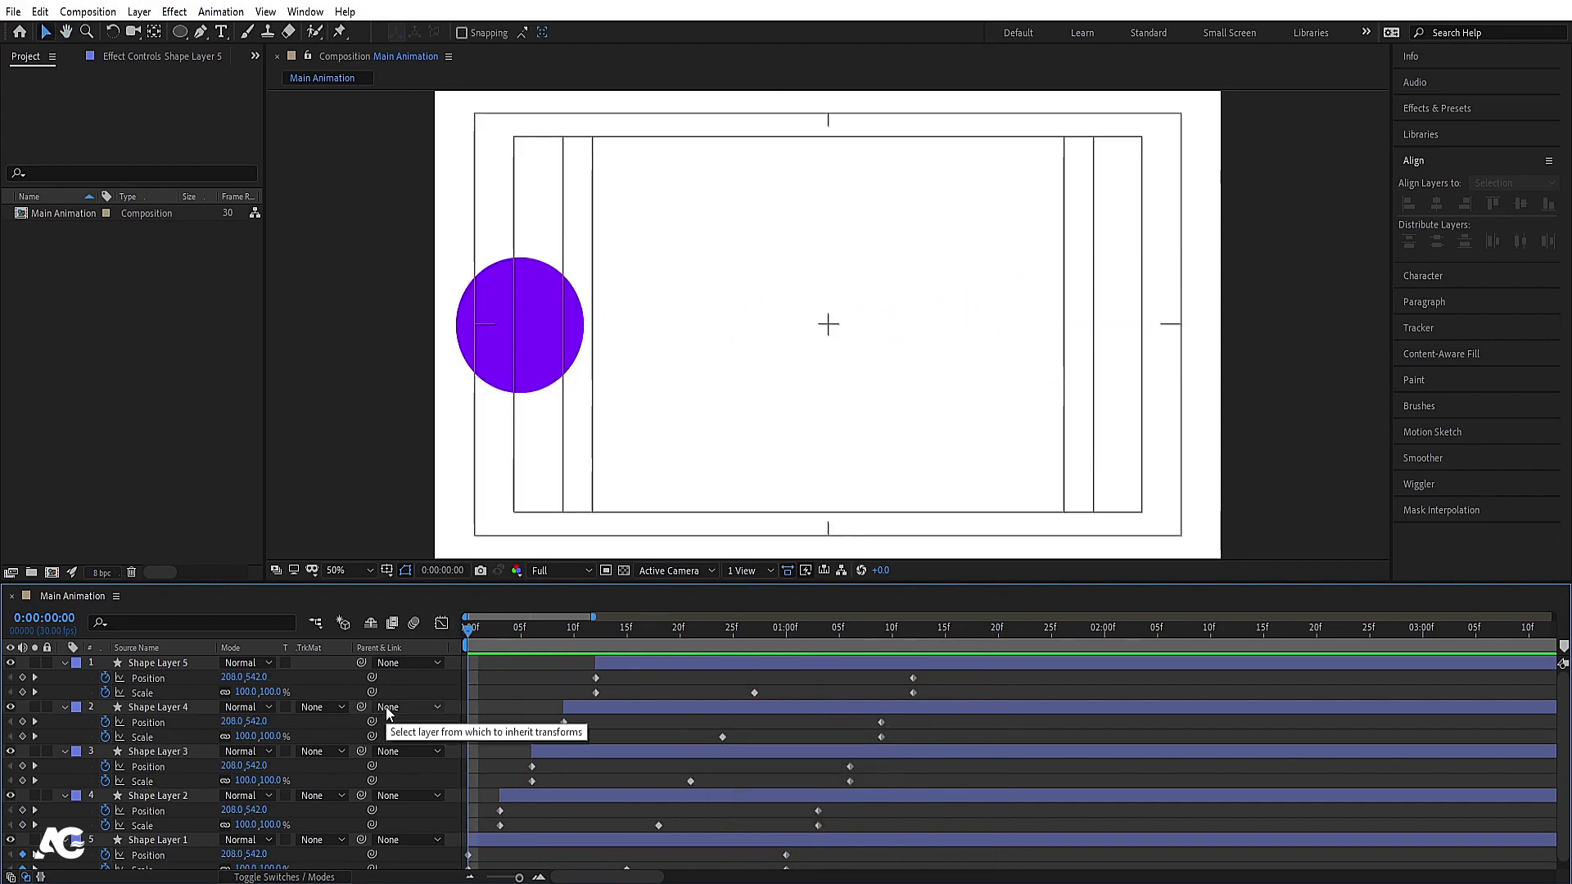
- Collapse the layers' keyframe properties and set Shape Layer 1's fill color to red FF0000
key("u")
left_click(493, 725)
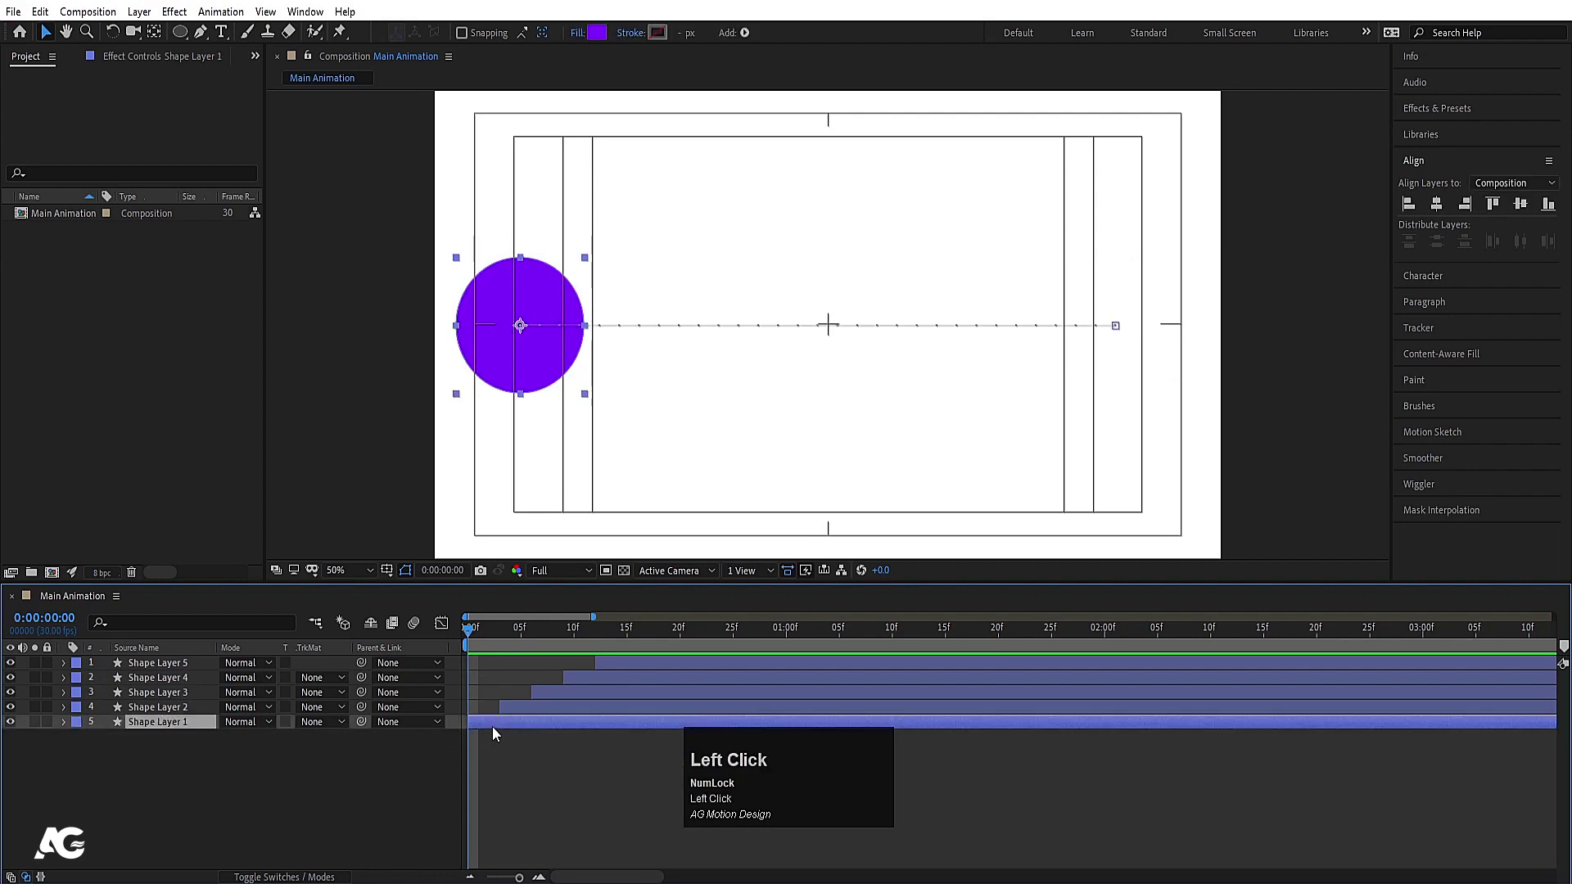
left_click(596, 33)
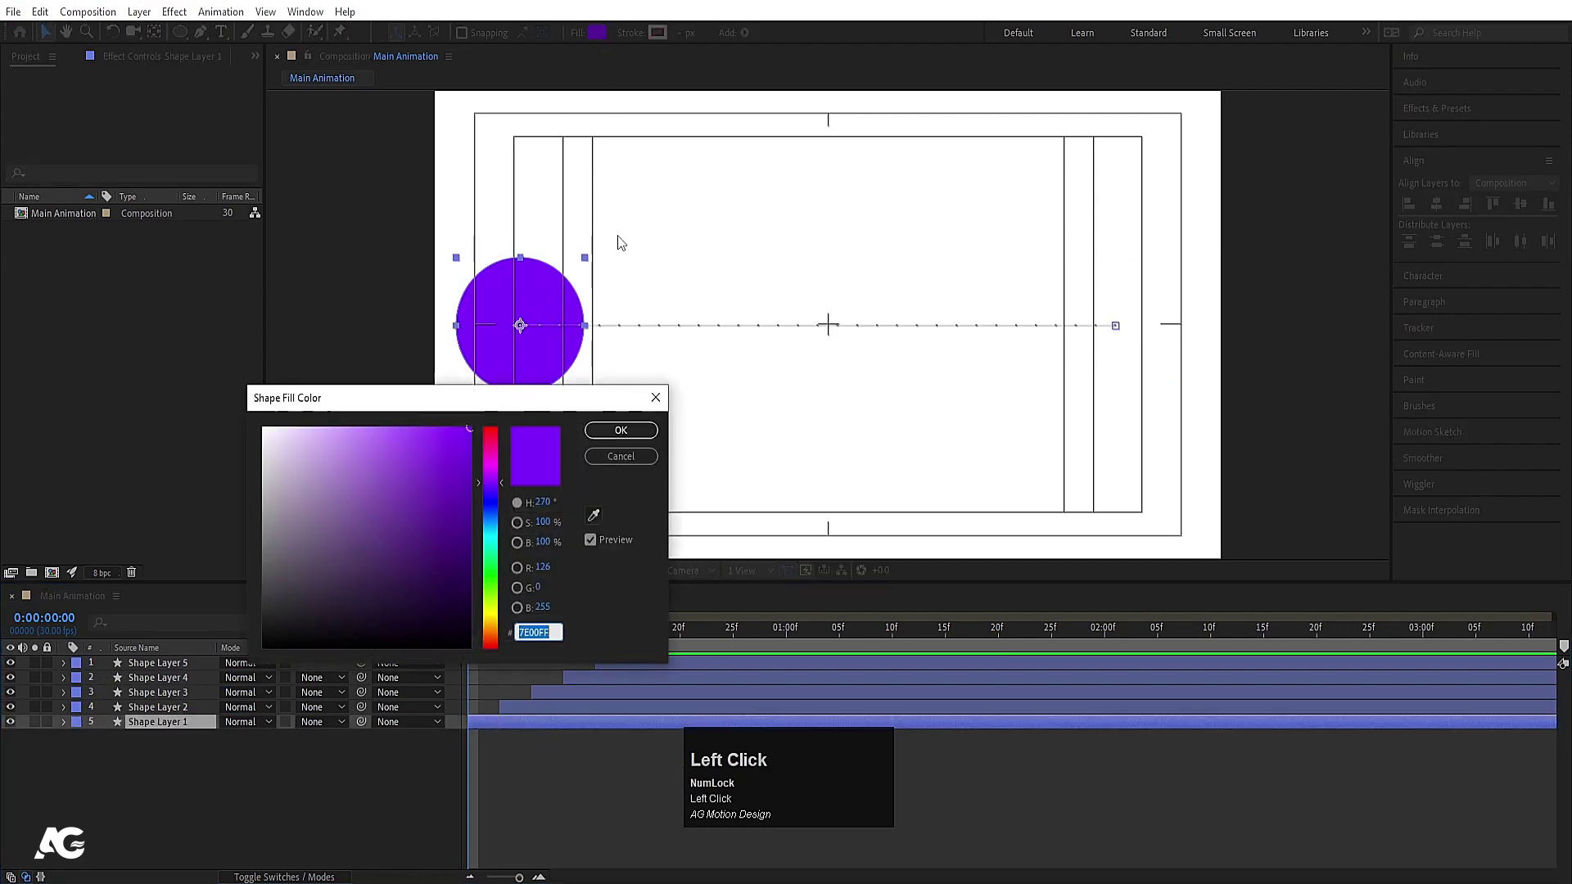
left_click(492, 432)
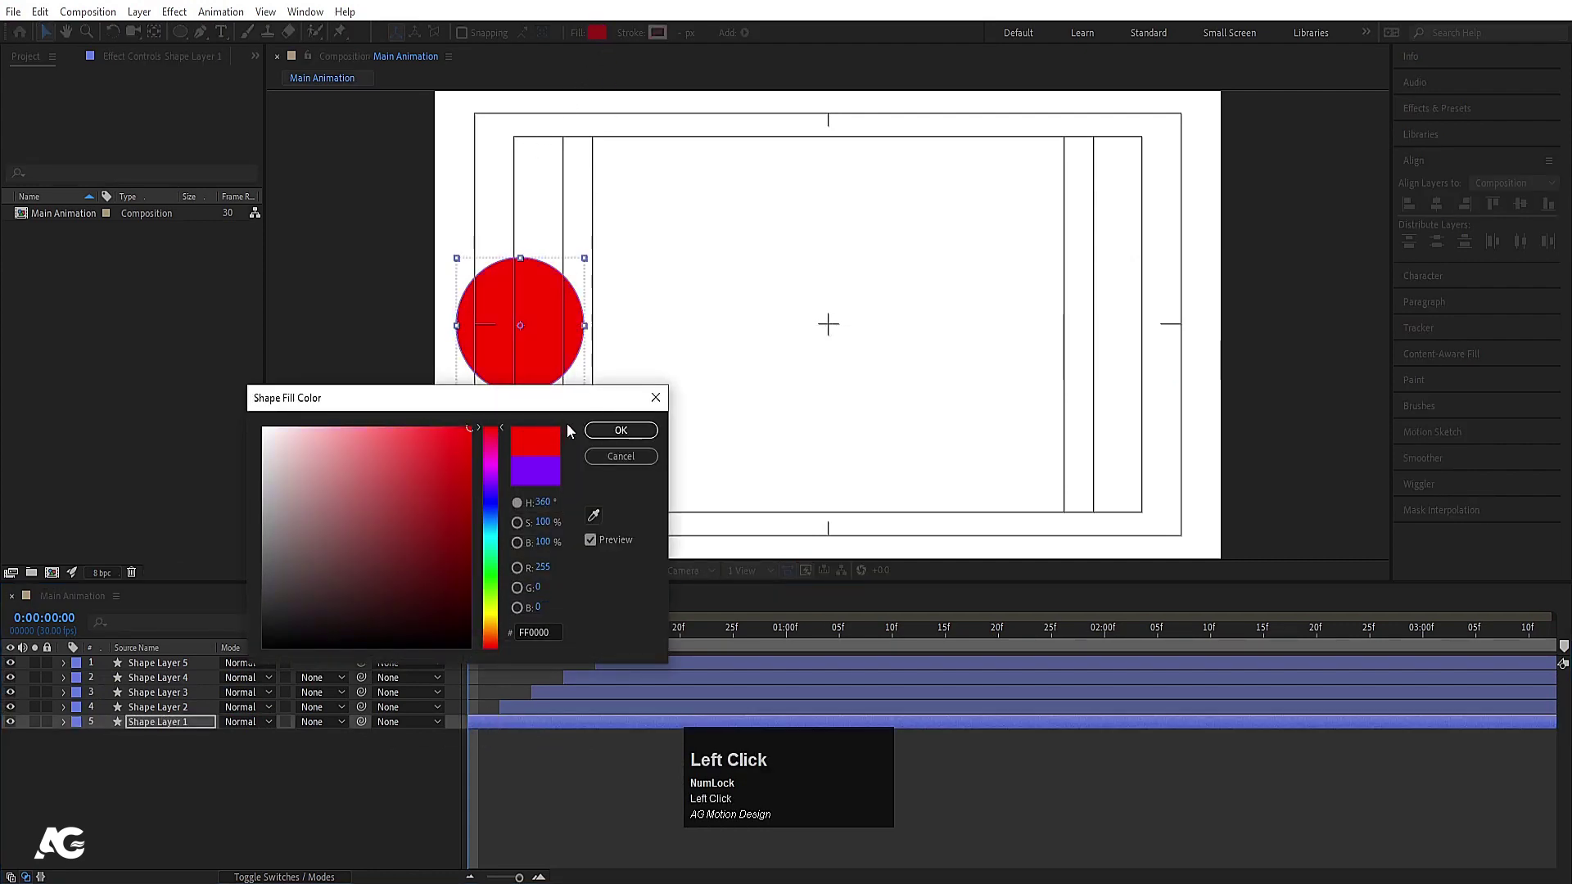
left_click(621, 430)
- Move to frame 6 and set Shape Layer 2's fill color to pink FF009C
left_click(529, 707)
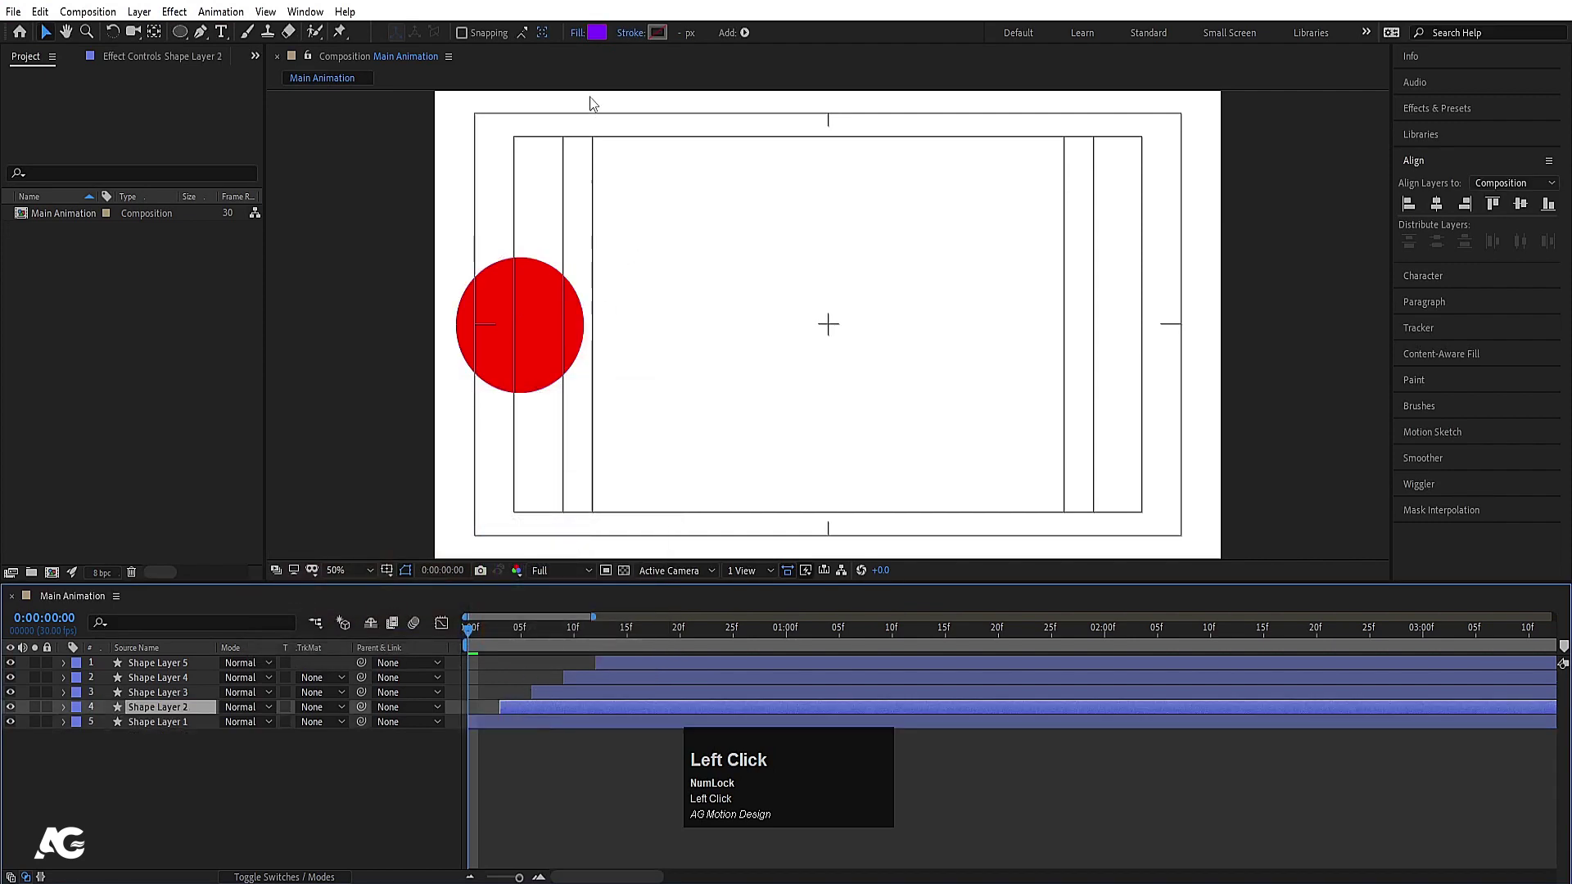
key("space")
left_click(597, 33)
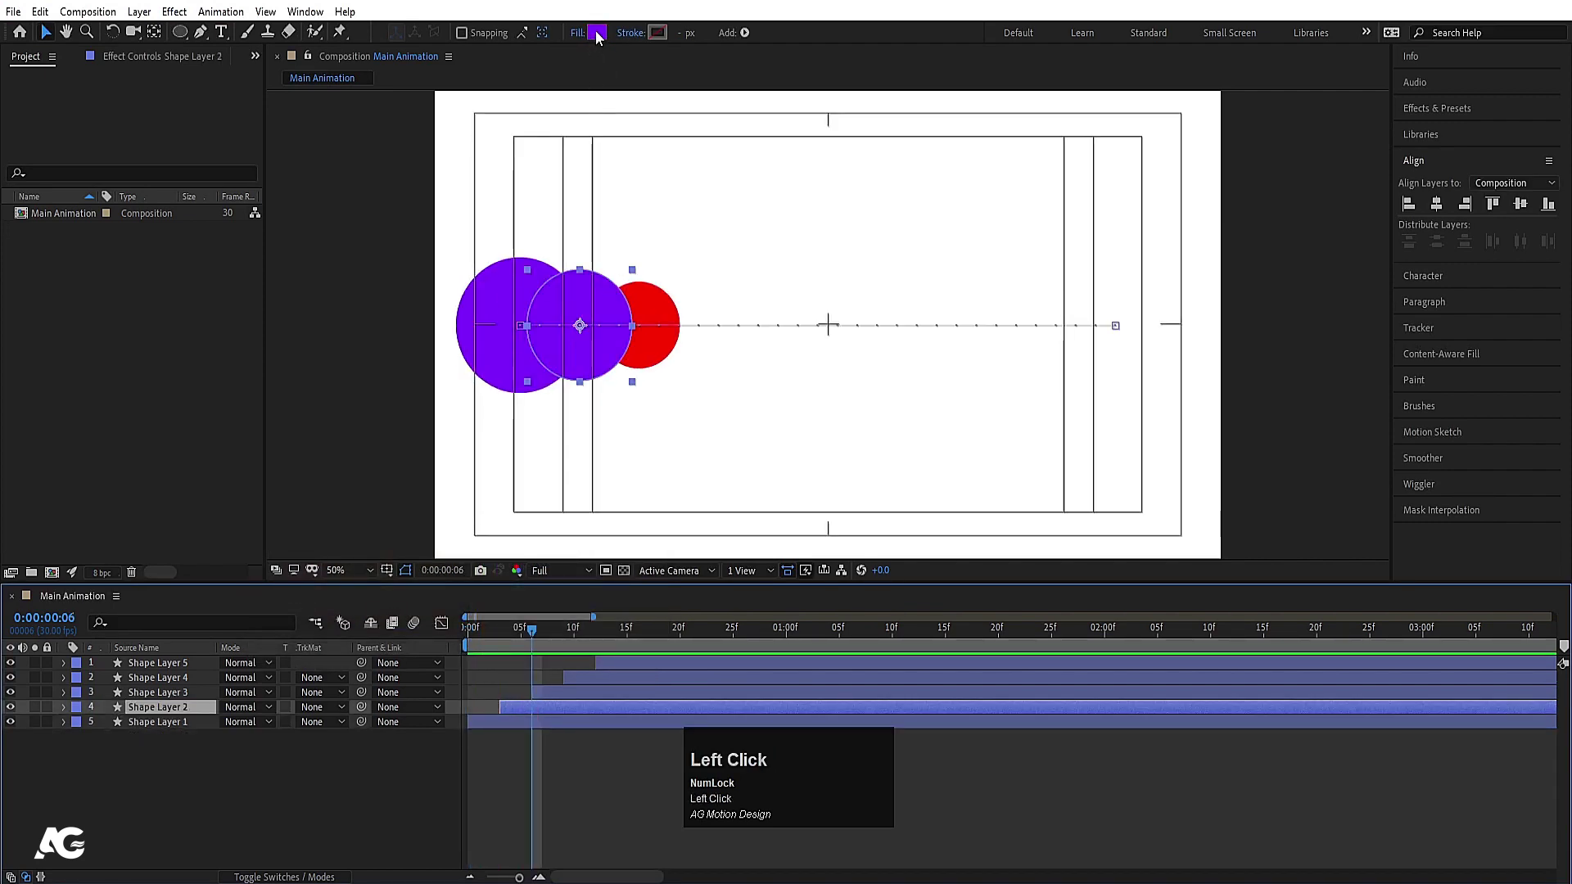
left_click(490, 457)
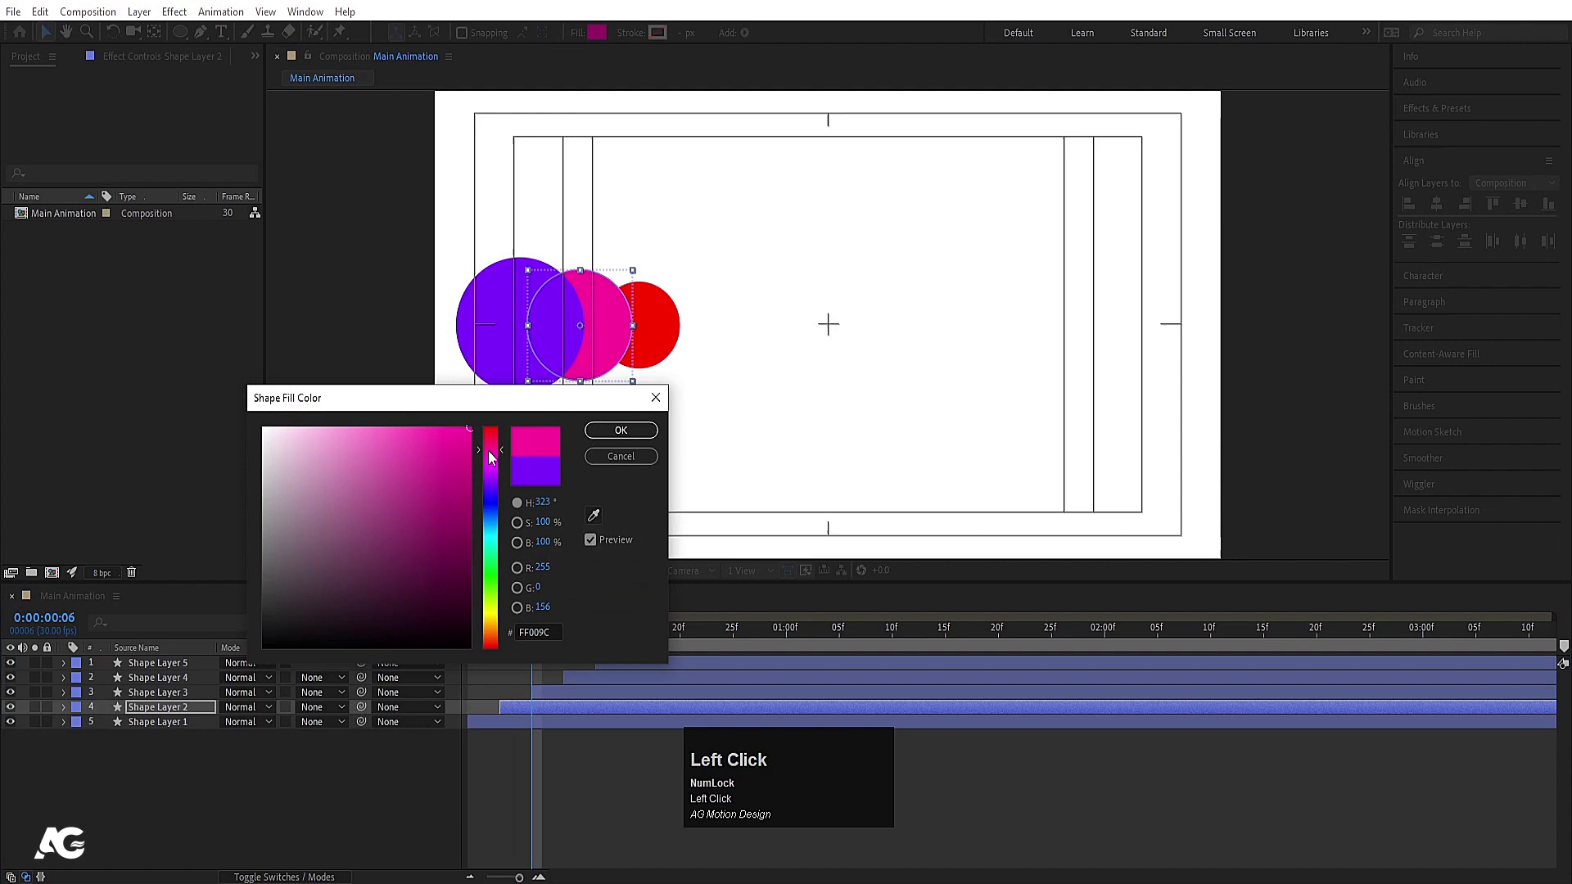
left_click(605, 431)
- Move to frame 11 and set Shape Layer 4's fill color to blue 006CFF
left_click(553, 697)
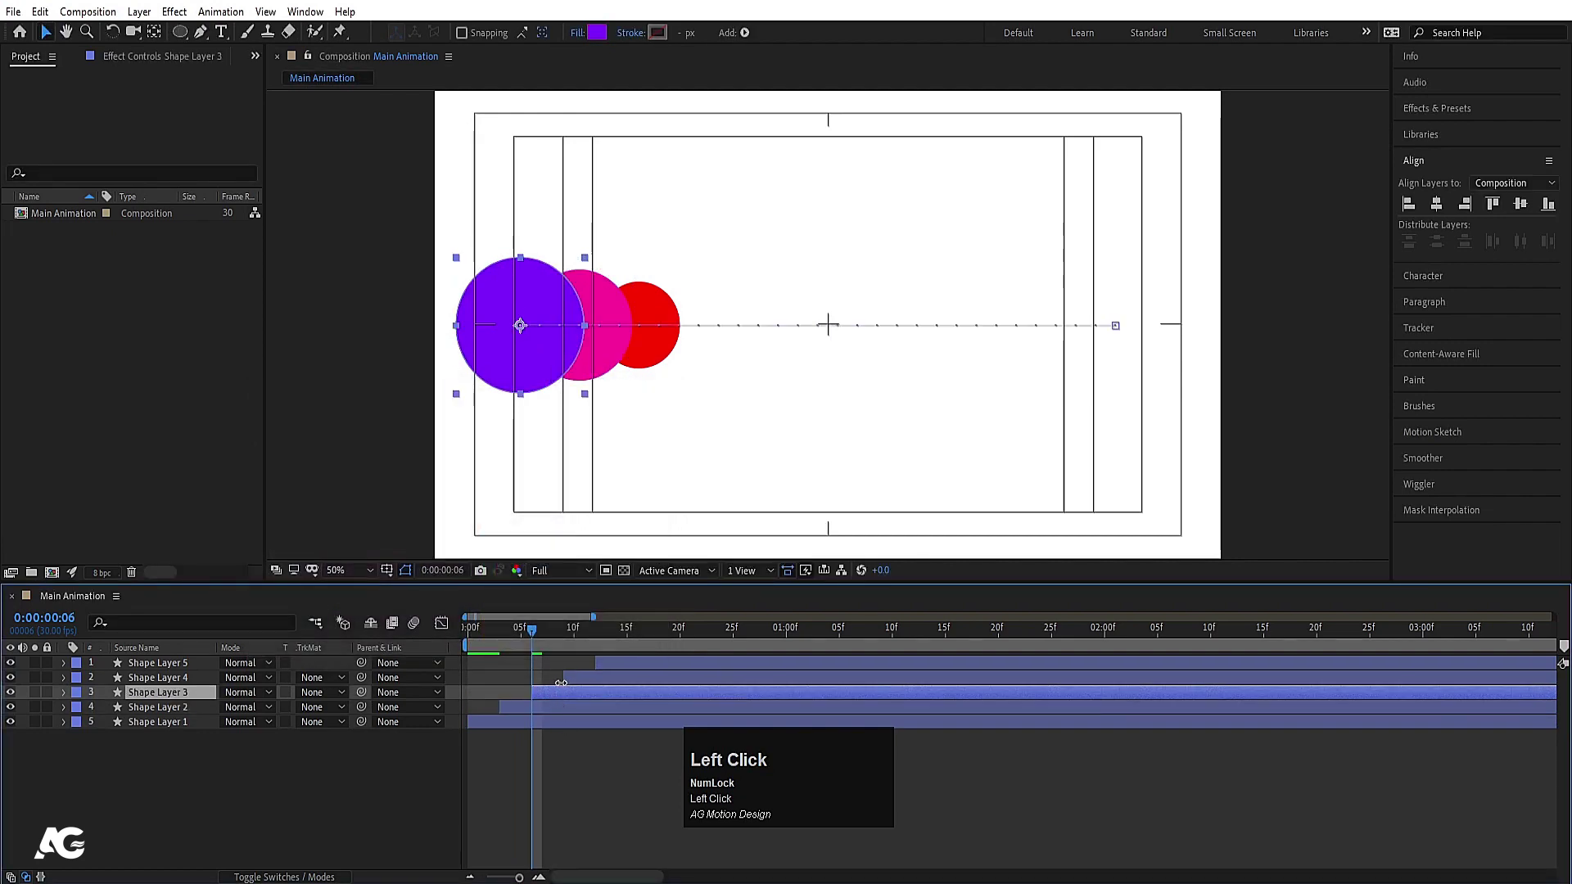
left_click_drag(542, 640, 582, 640)
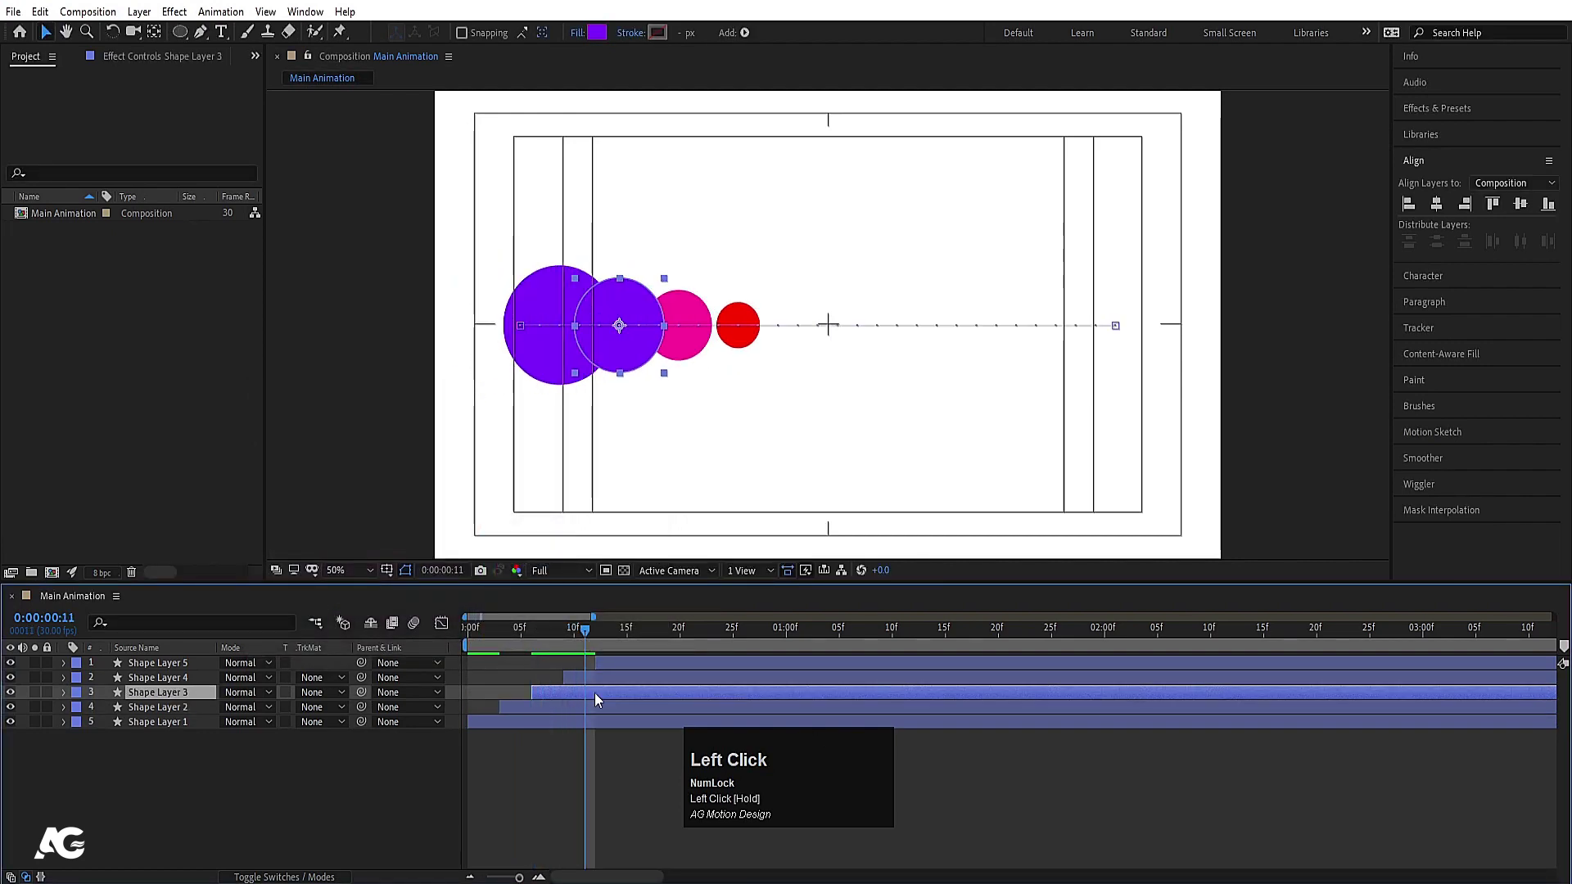
left_click(585, 680)
left_click(597, 32)
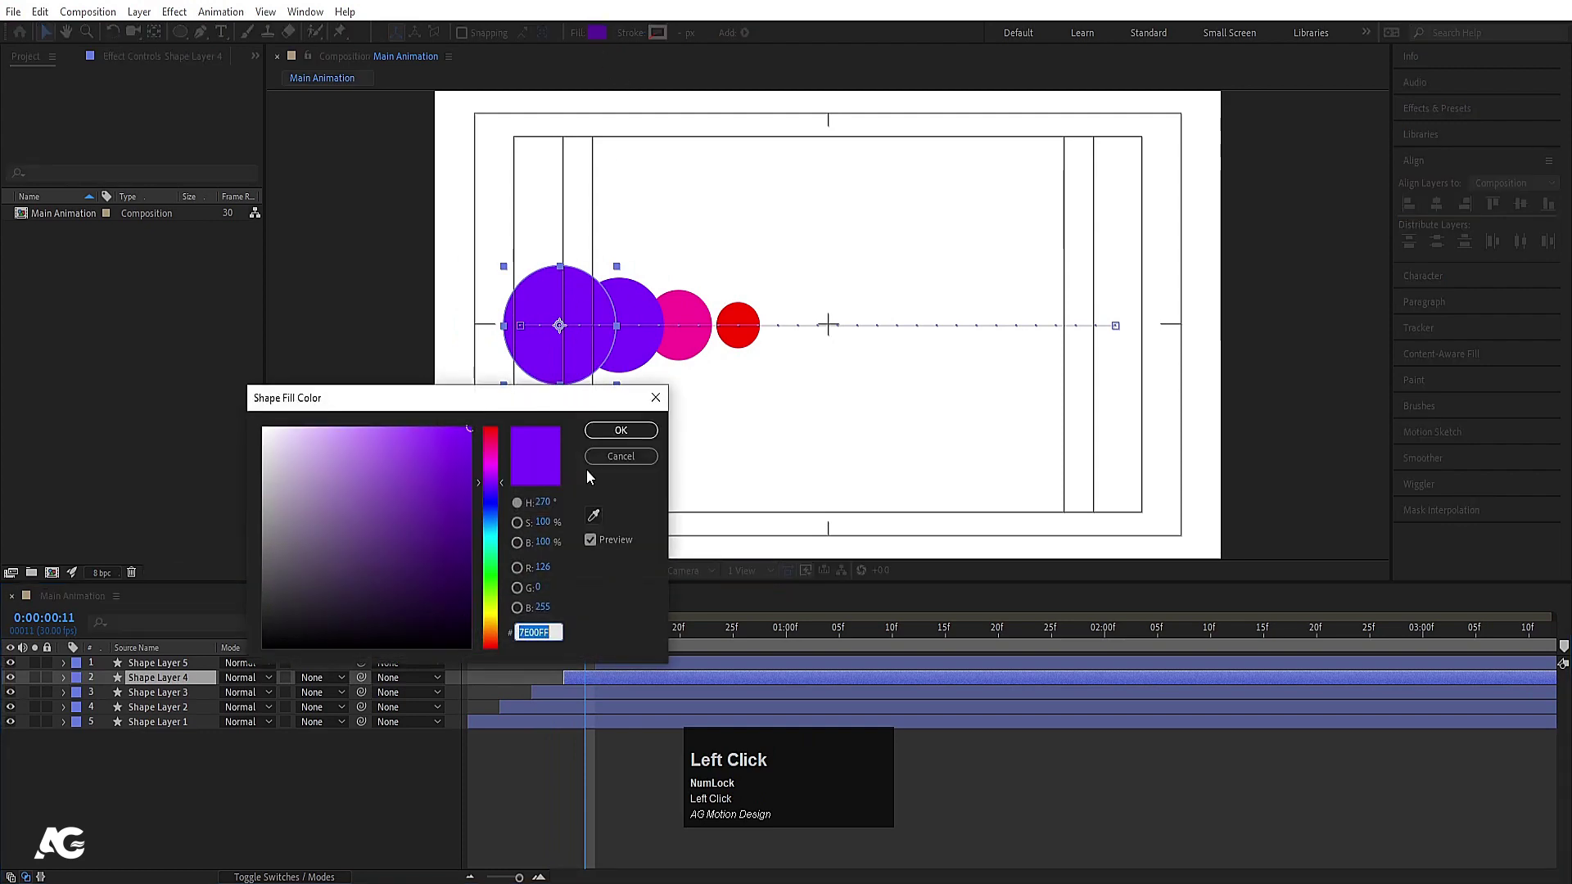
left_click(490, 525)
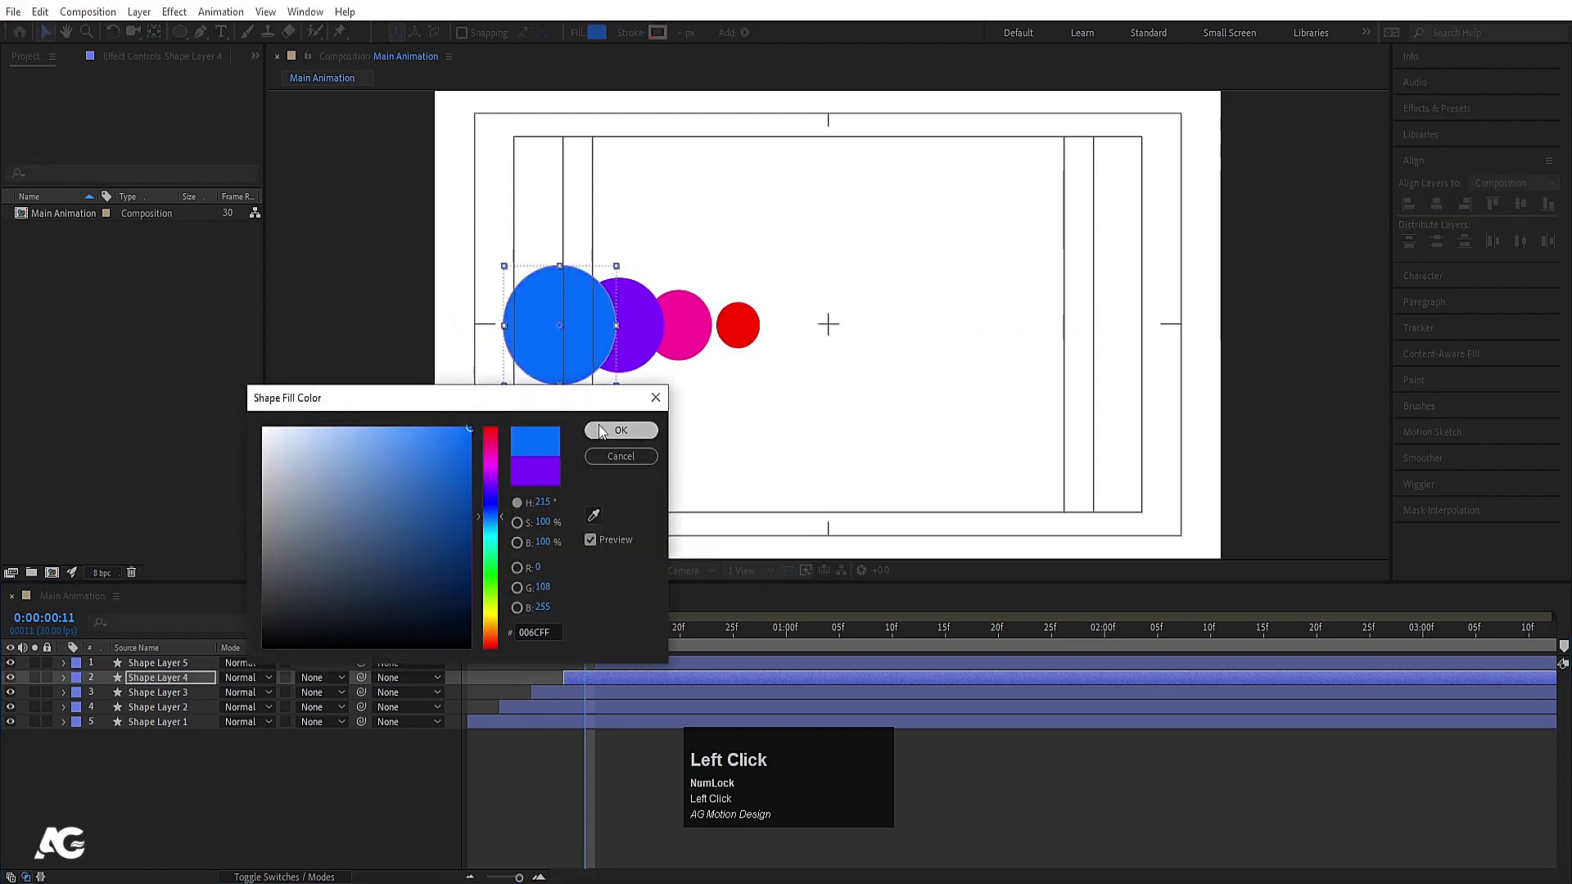
left_click(620, 430)
- Move to frame 14 and set Shape Layer 5's fill color to orange FF9C00
left_click(617, 637)
left_click(629, 663)
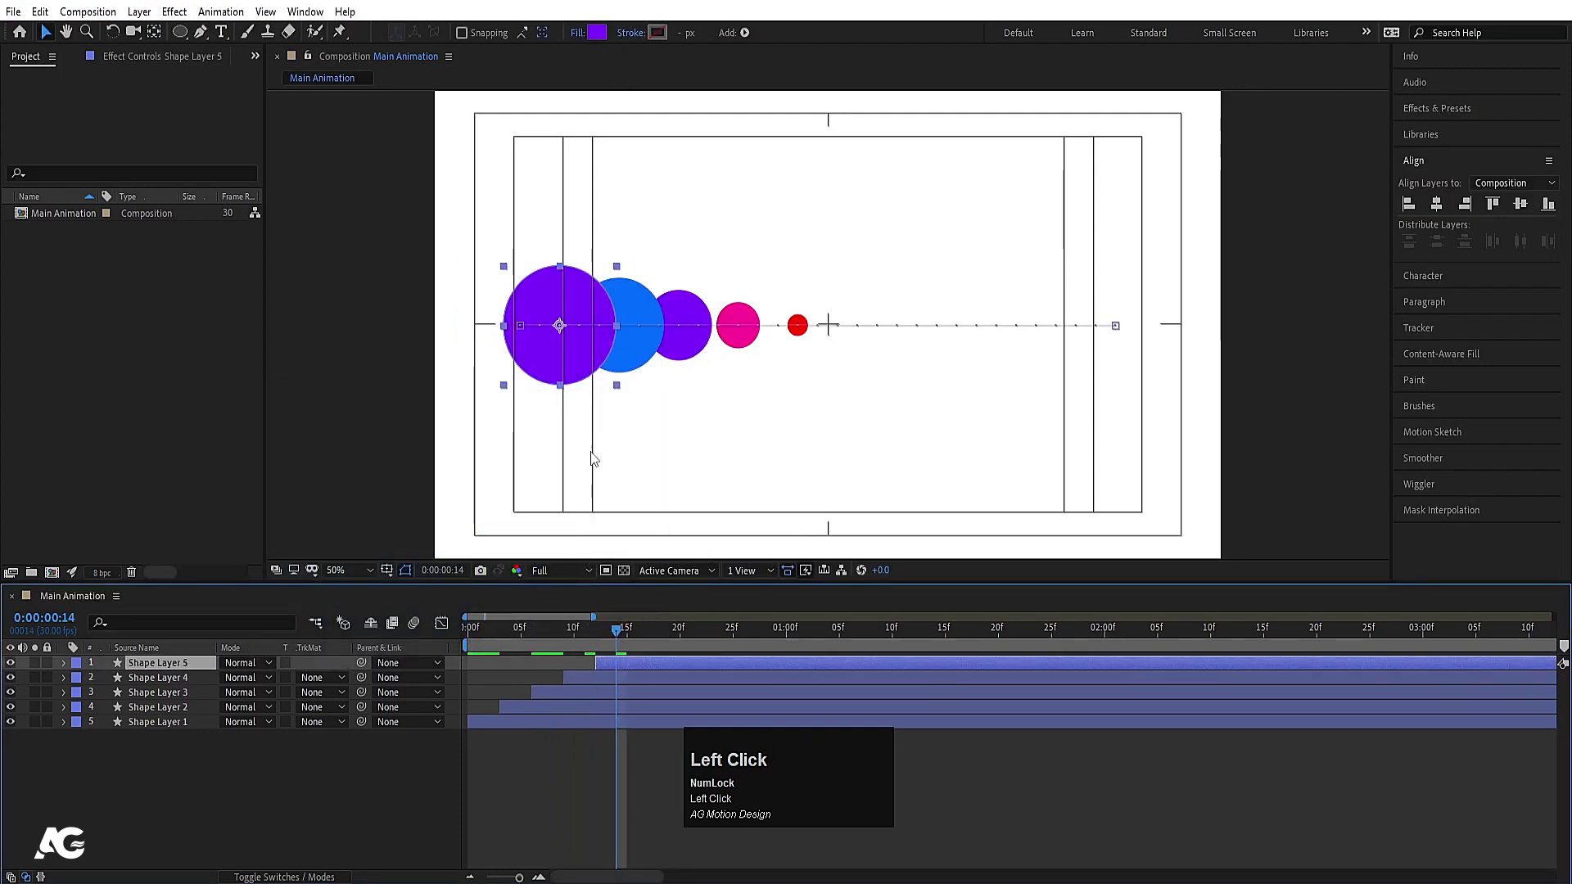
left_click(597, 32)
left_click(492, 624)
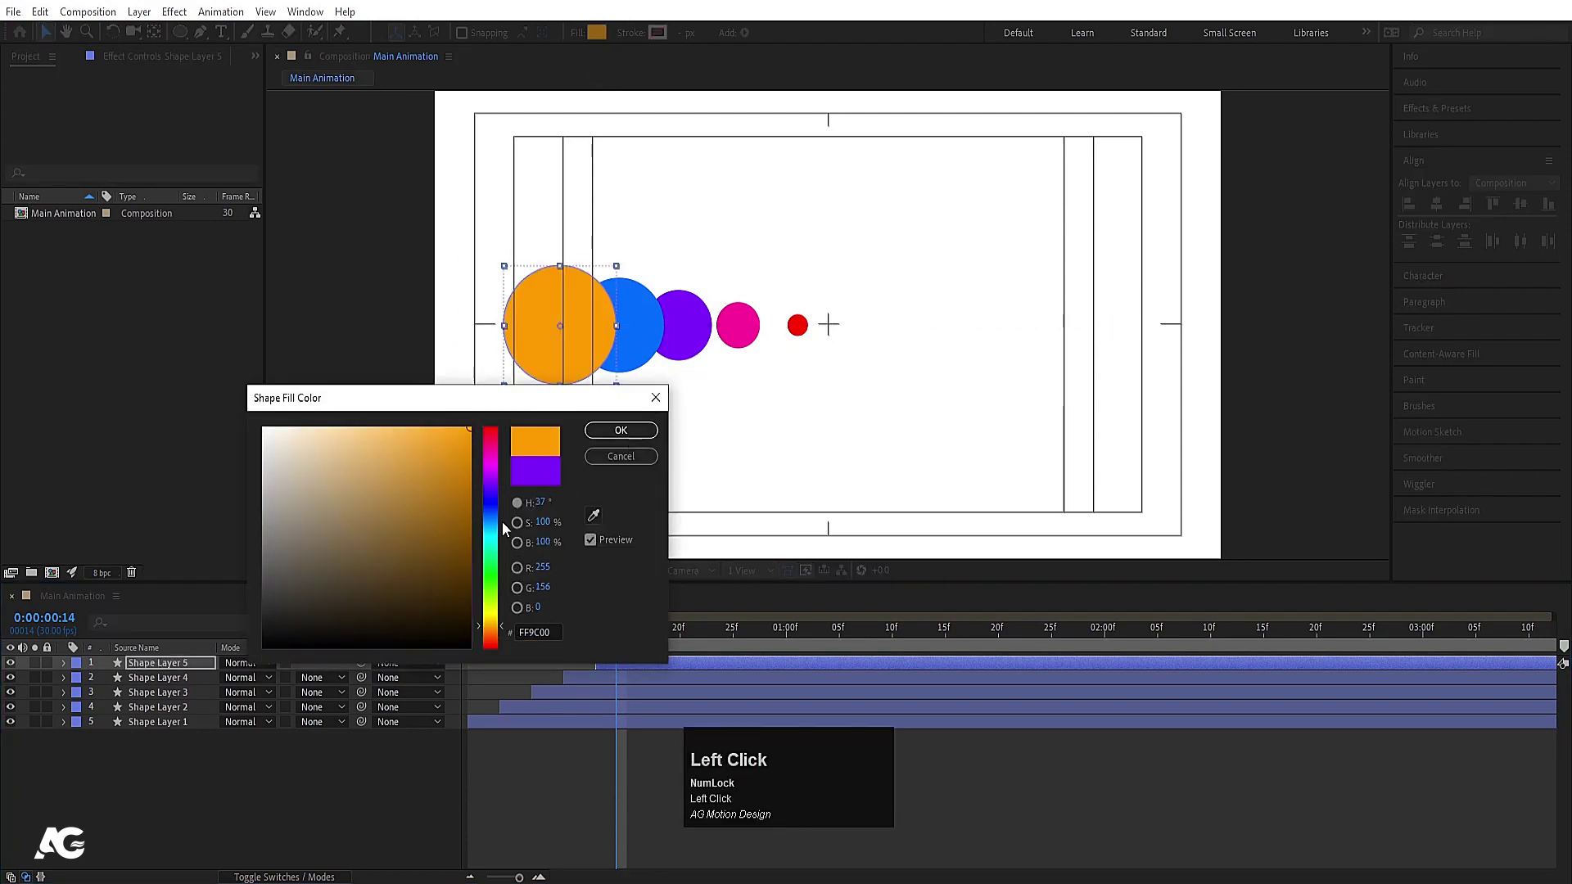
left_click(598, 436)
- Play the multicolored circle trail from the first frame, deselect the layers and show the whole 30-second timeline
key("space")
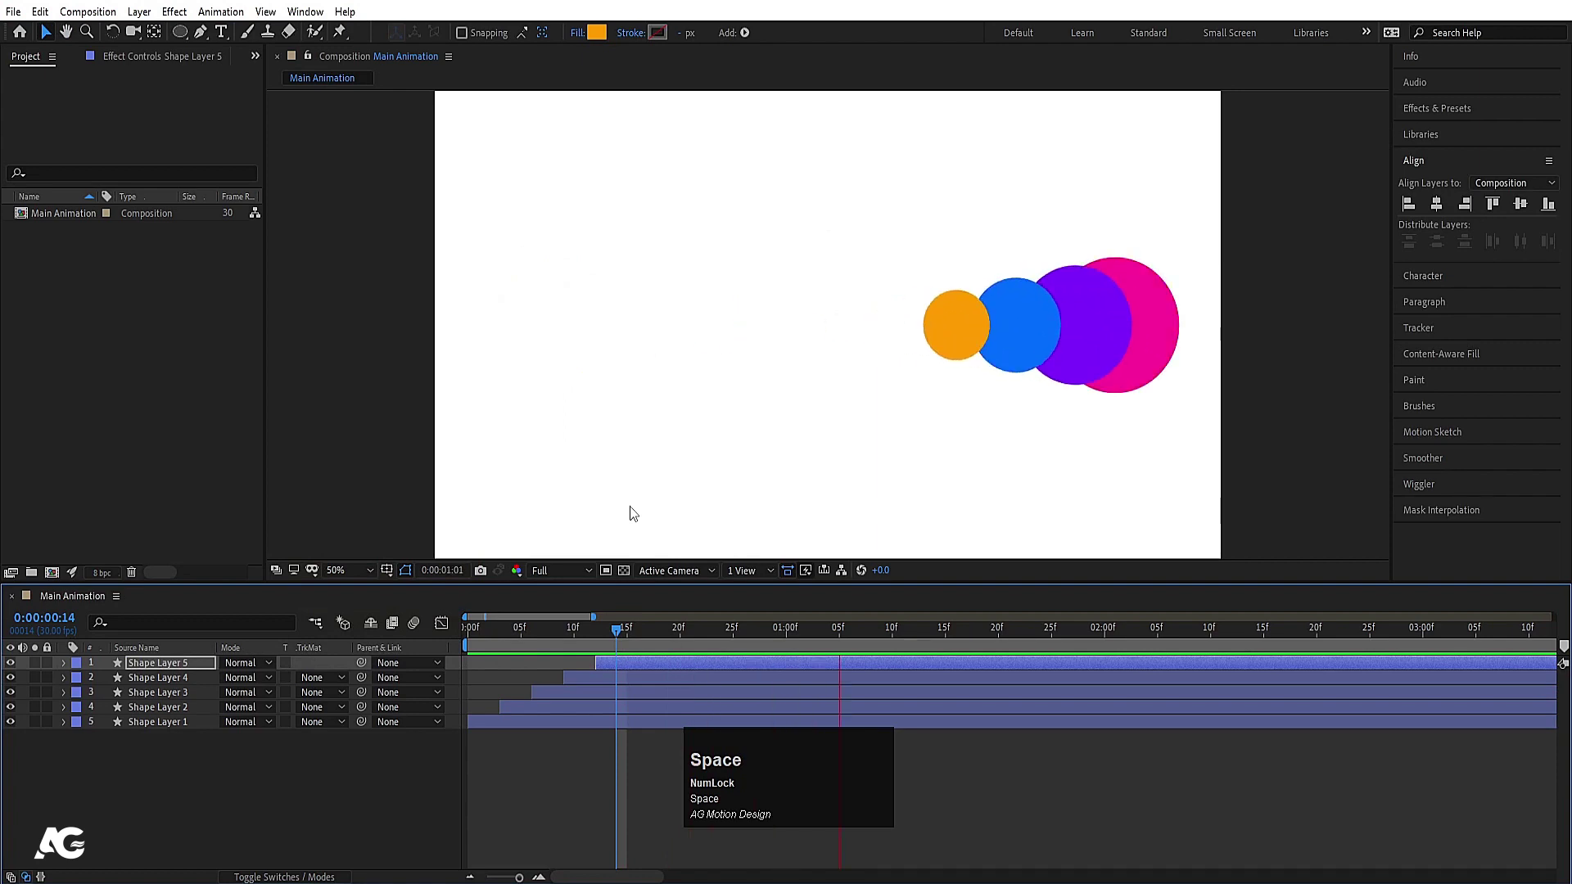
left_click(469, 628)
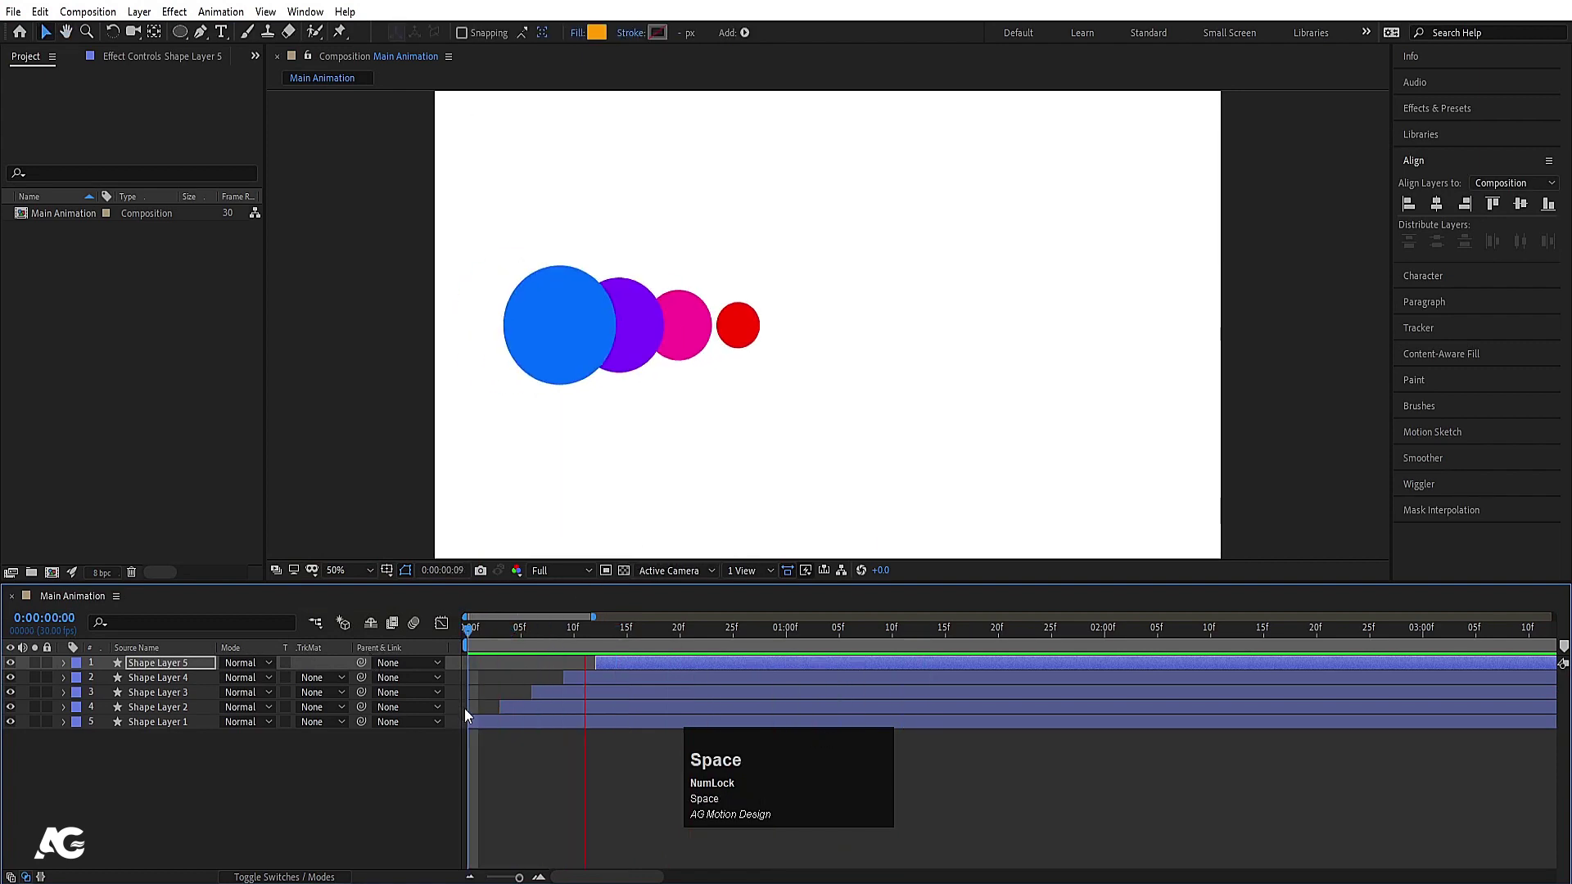
key("space")
left_click(469, 628)
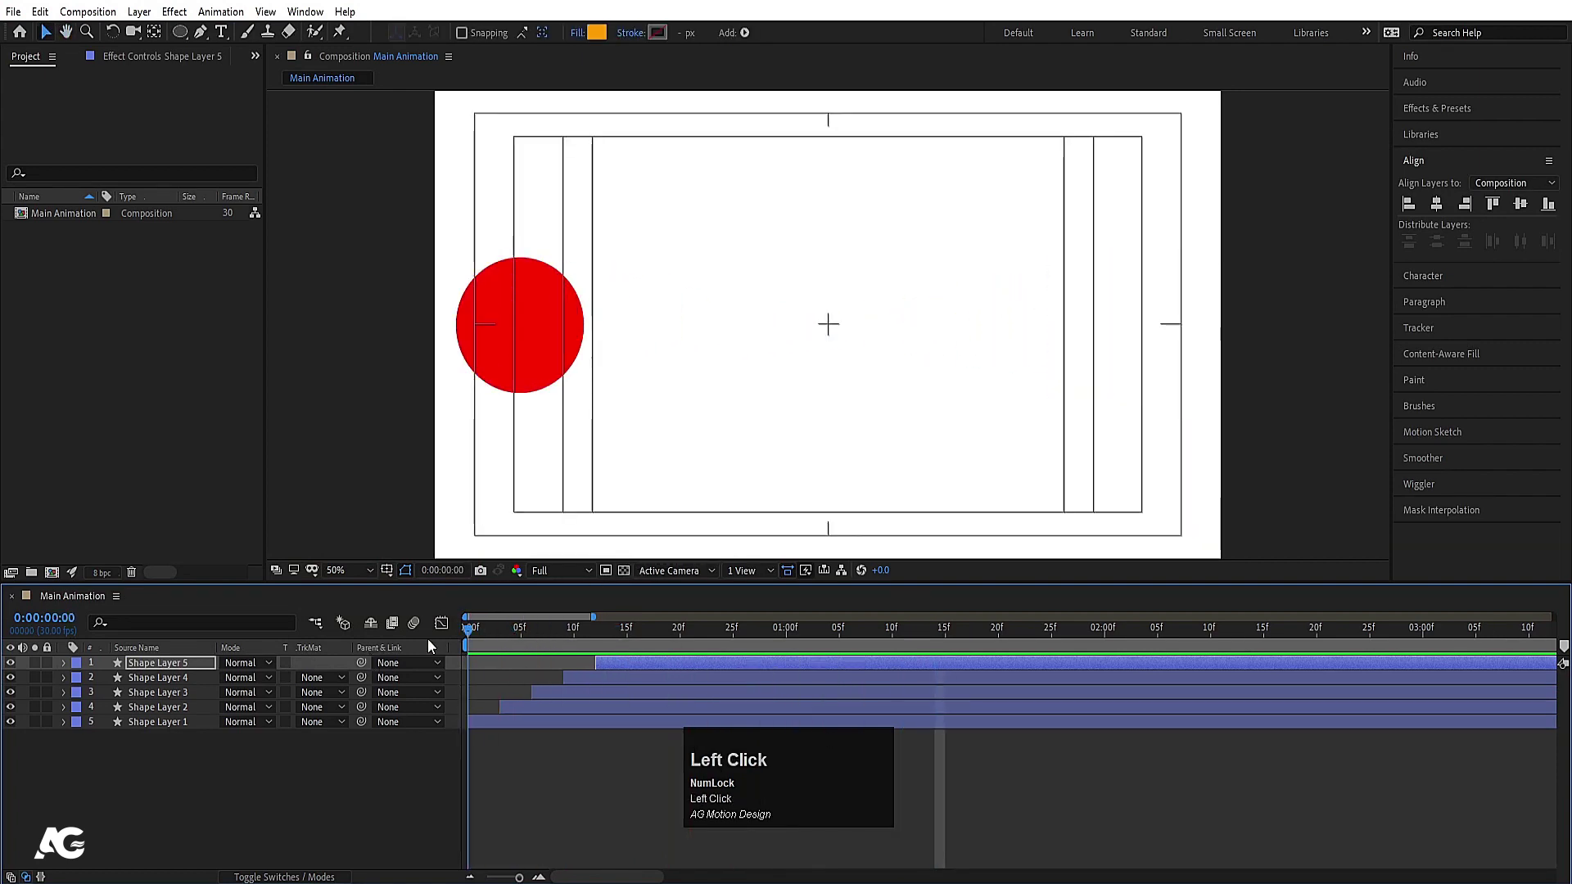
key("space")
key("space")
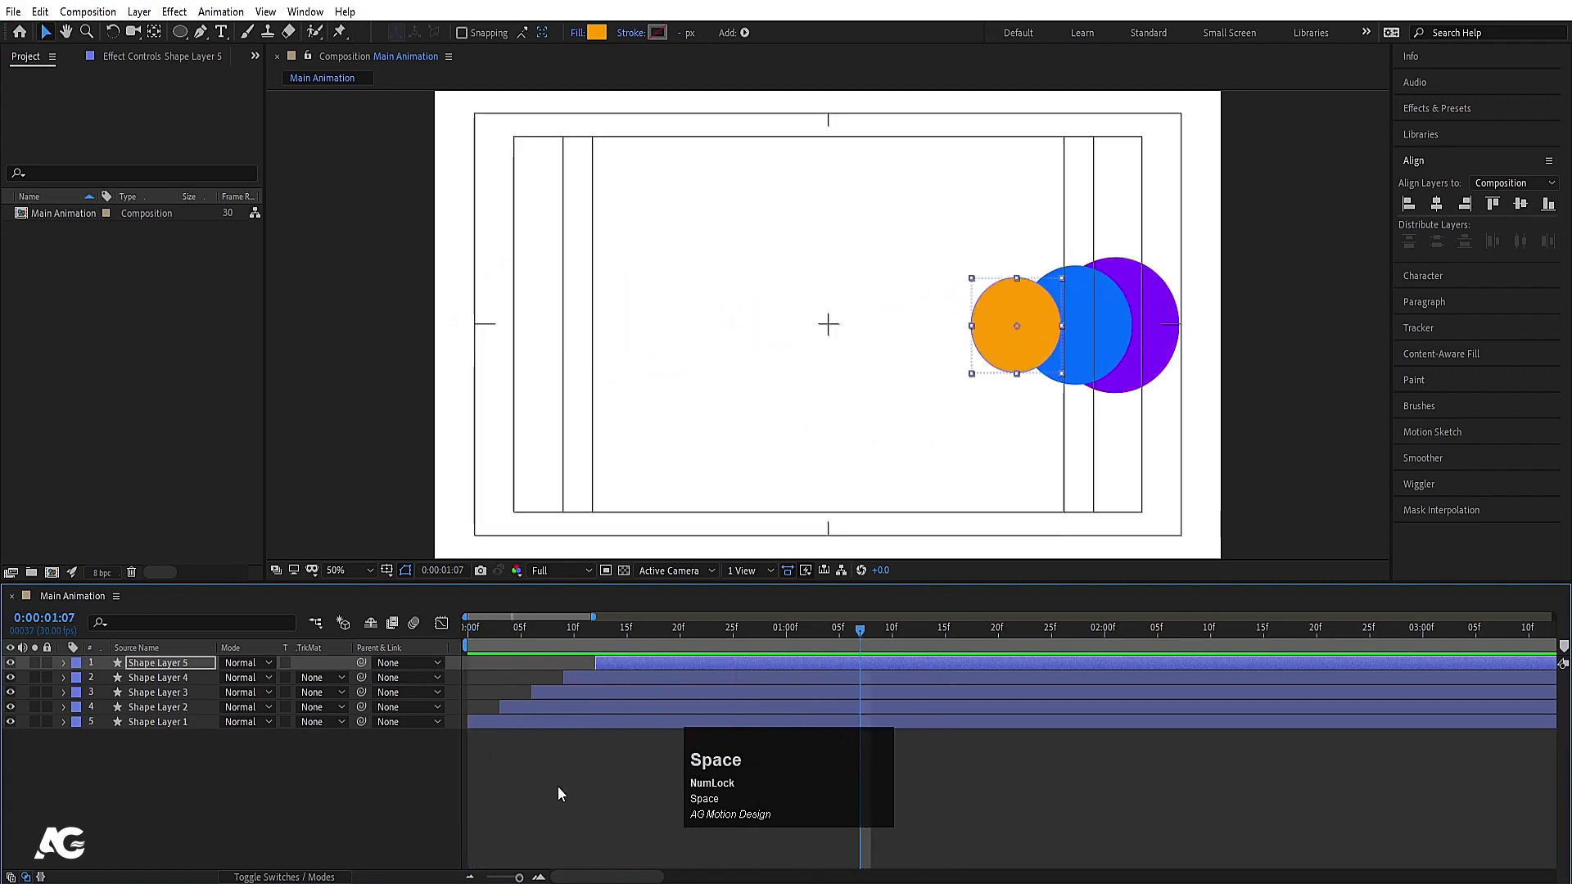
left_click(558, 786)
key("semicolon")
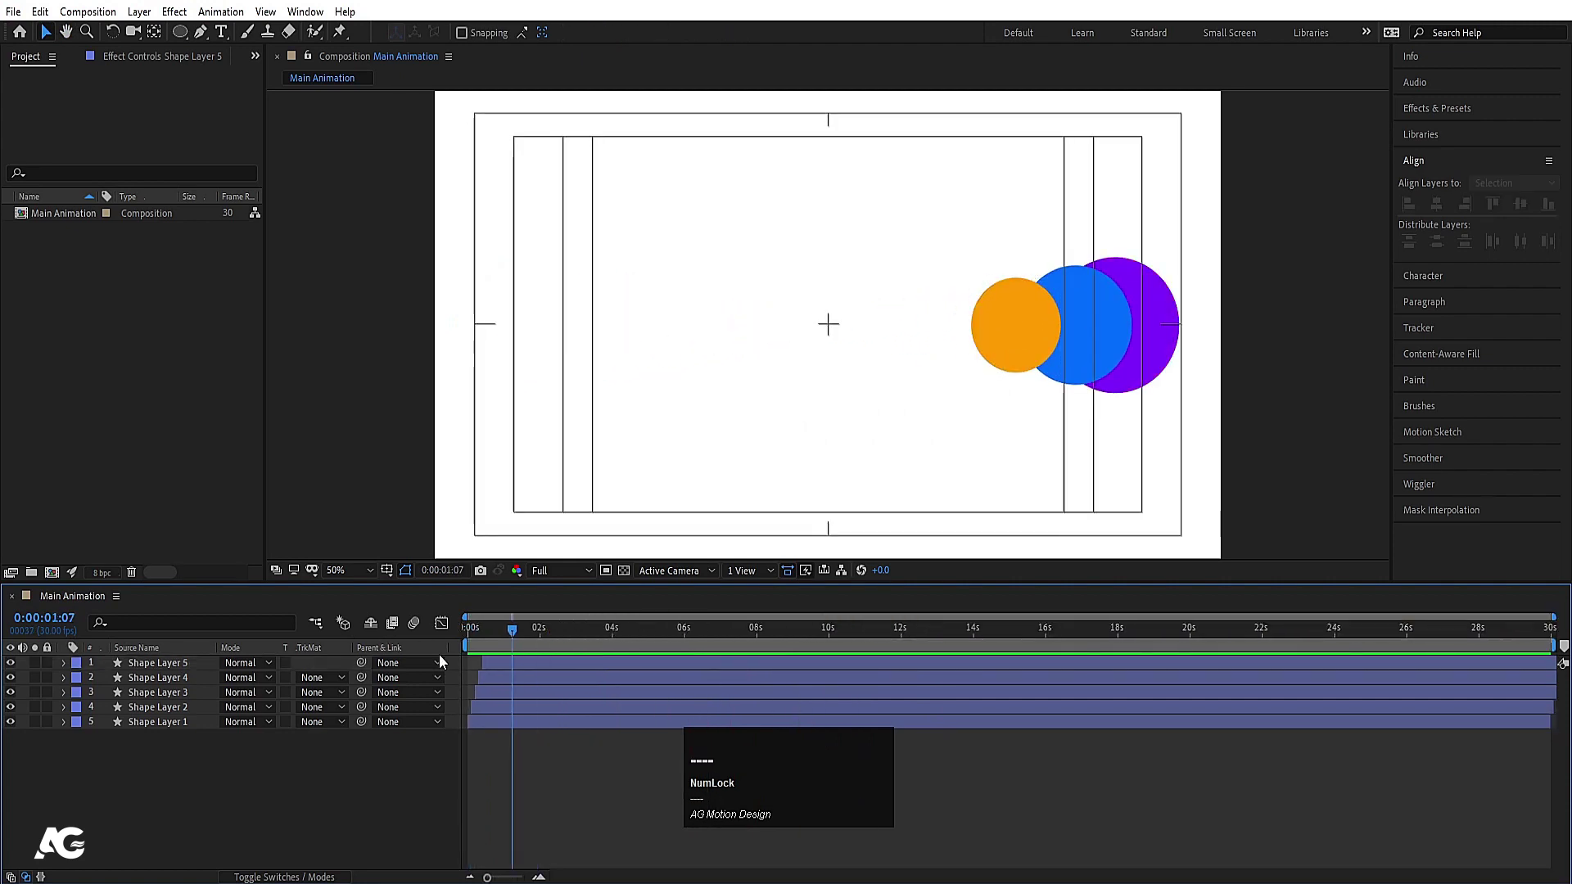
left_click(552, 692)
left_click(146, 679)
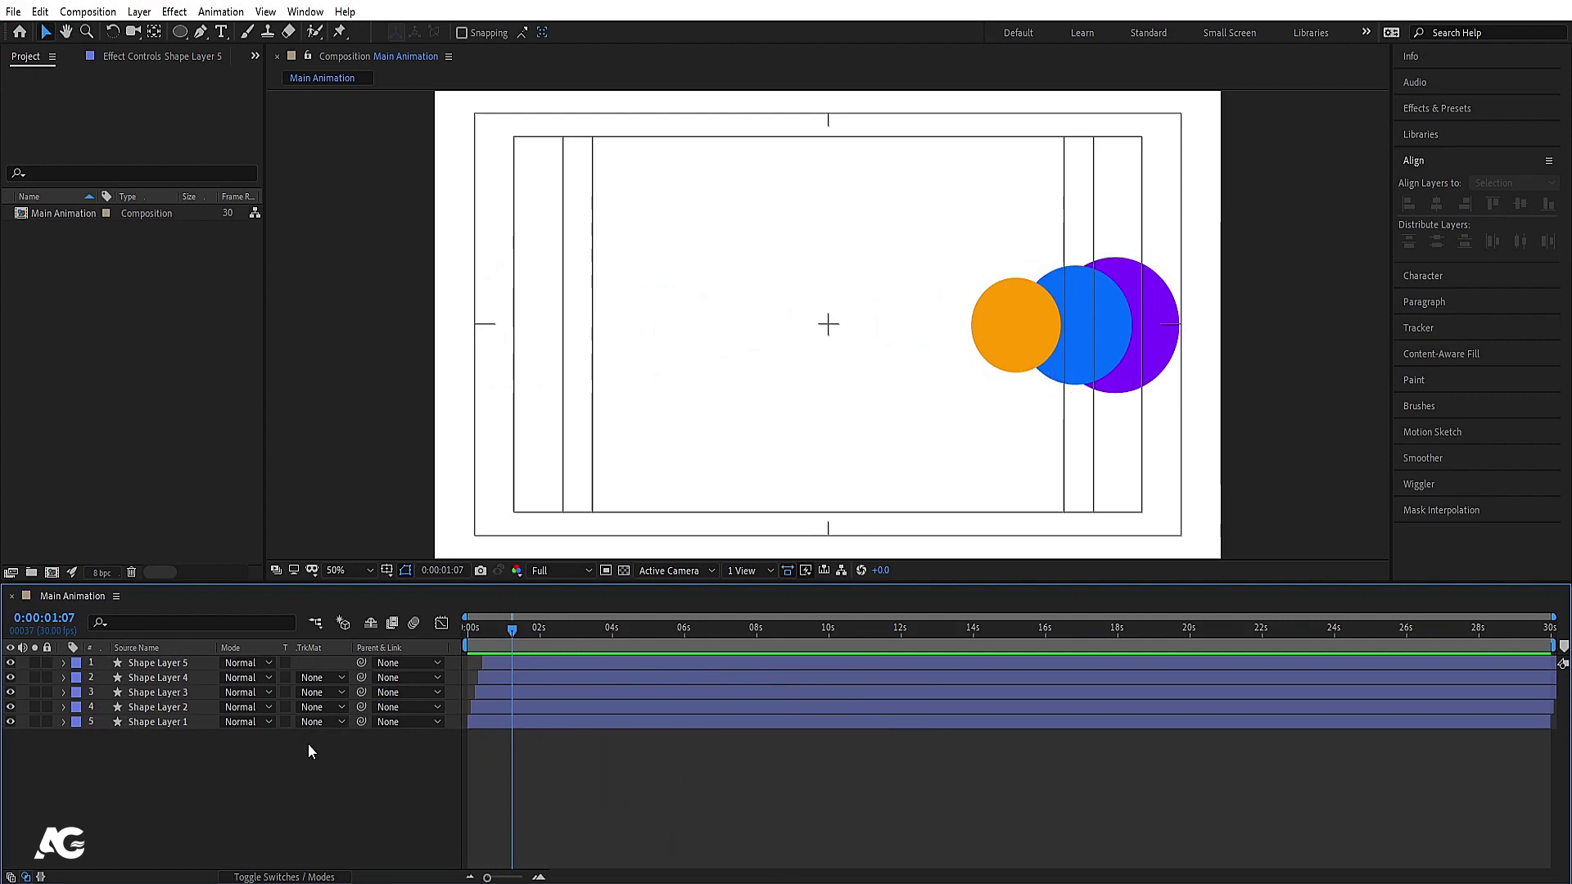
left_click(266, 781)
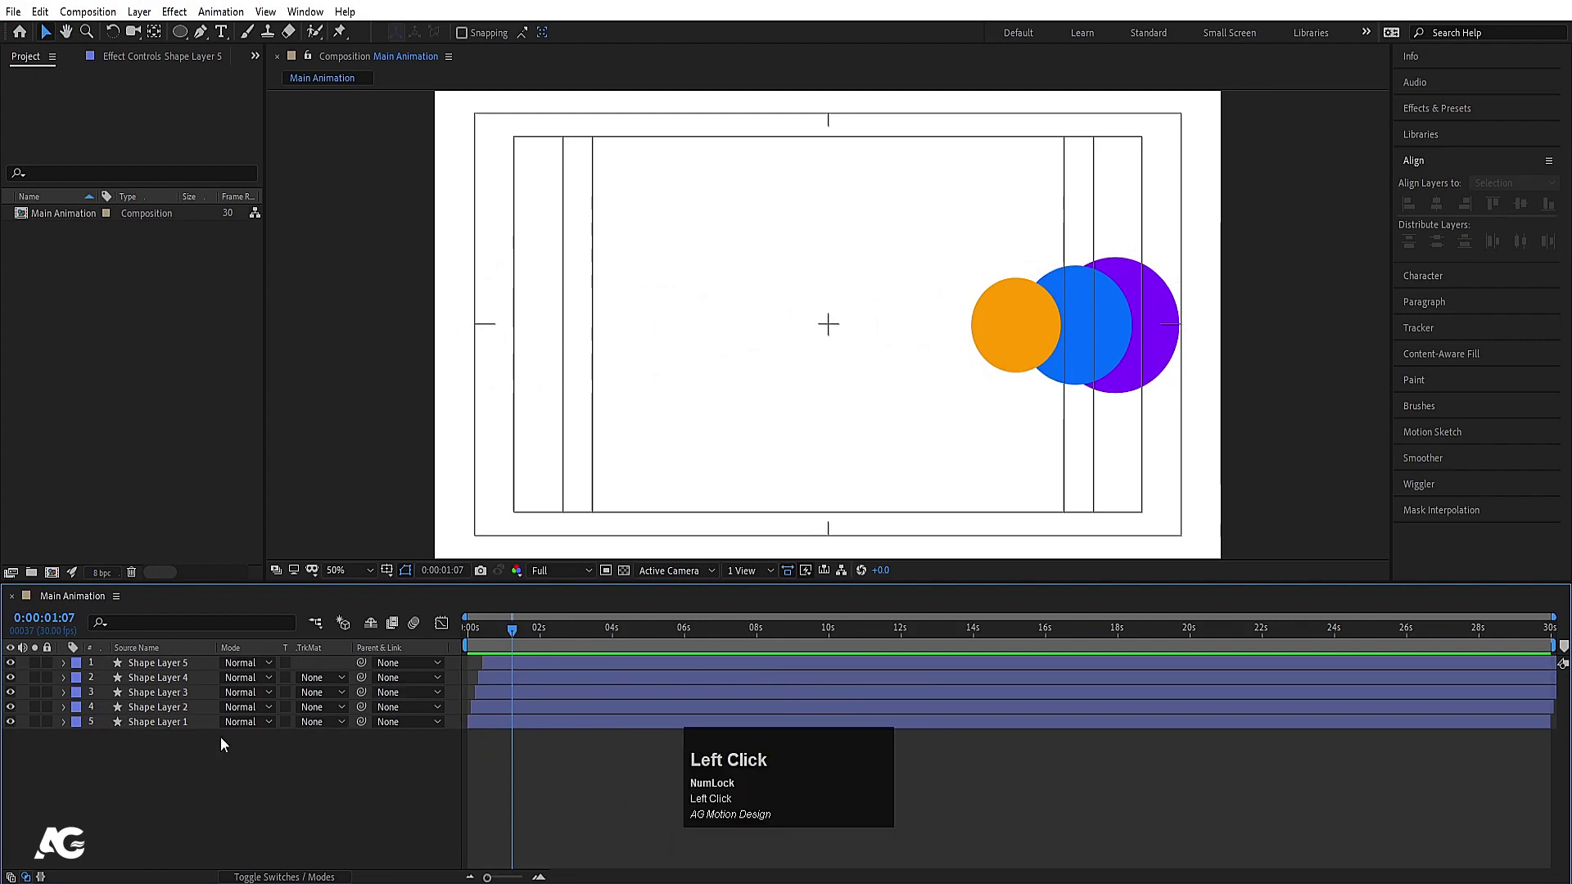
left_click(177, 706)
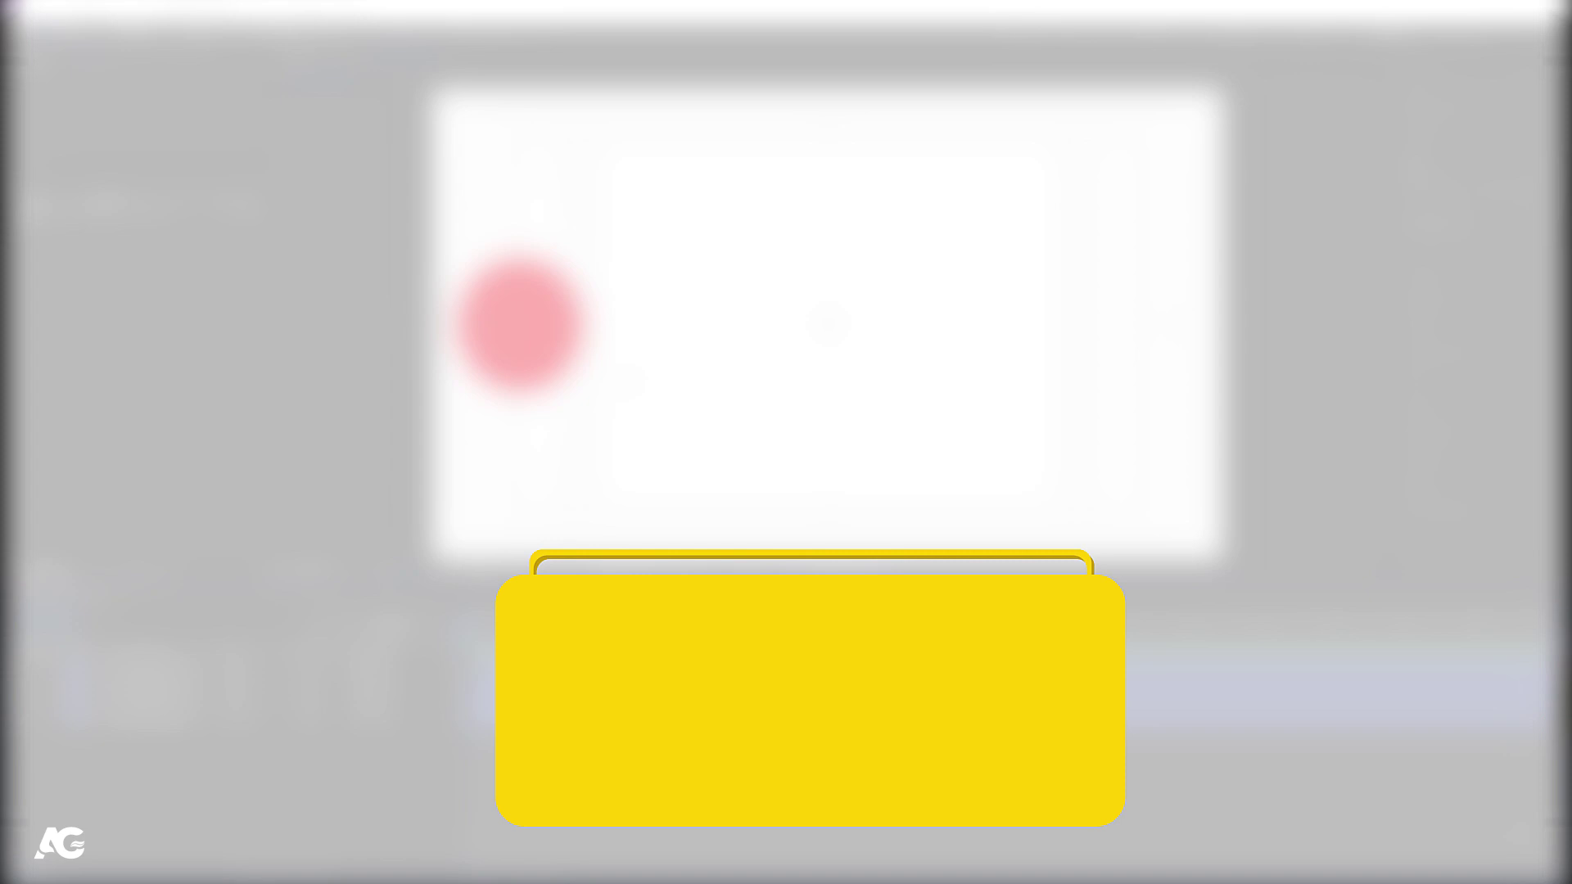
key("Num_Lock")
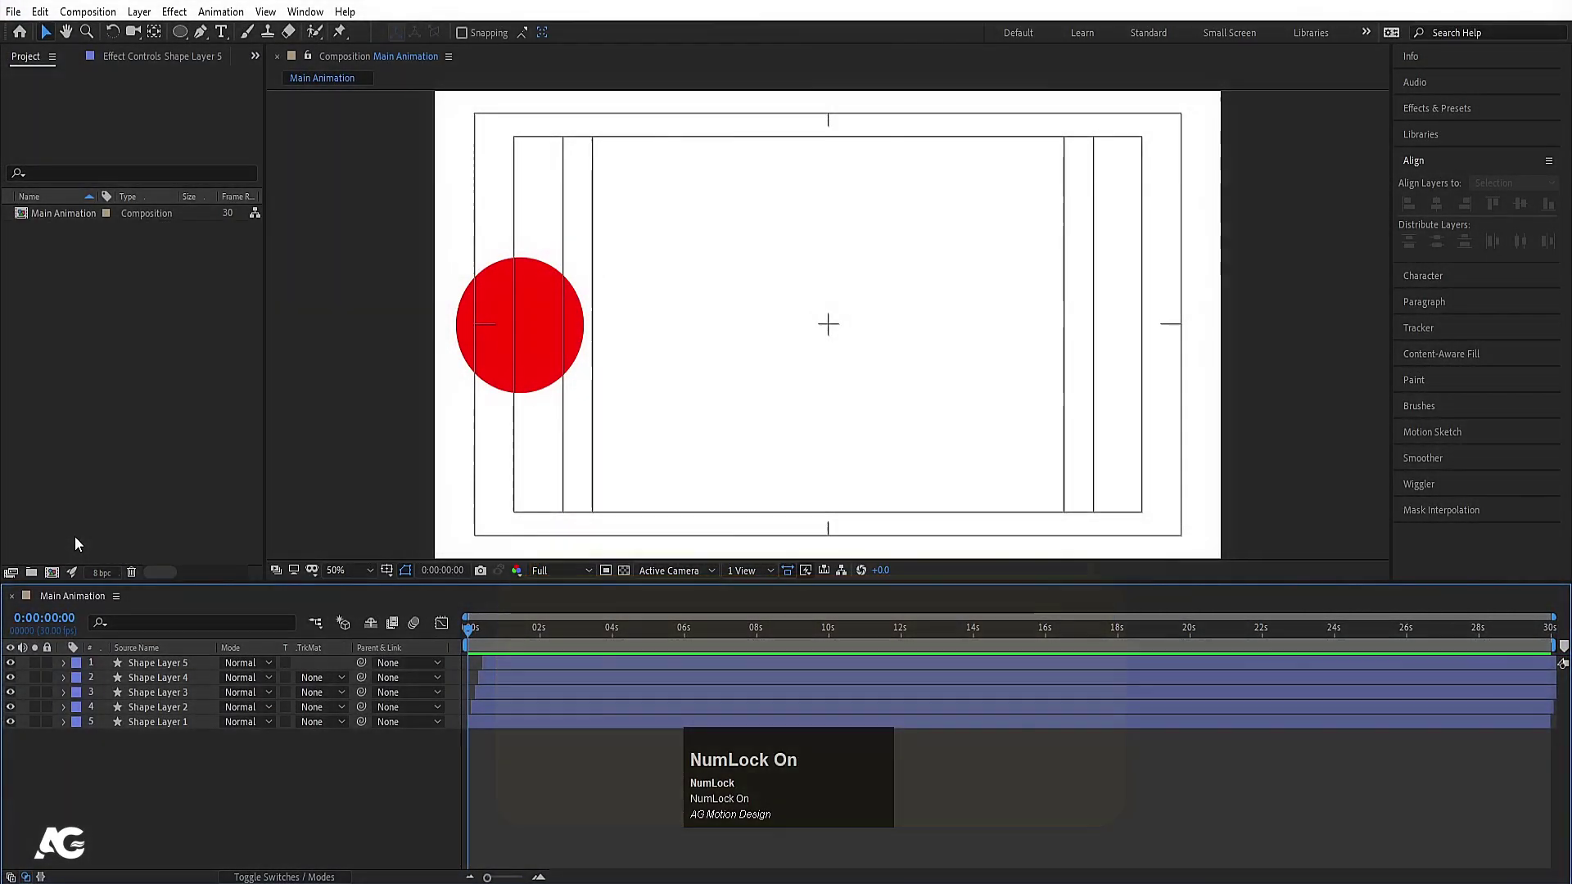
left_click(221, 776)
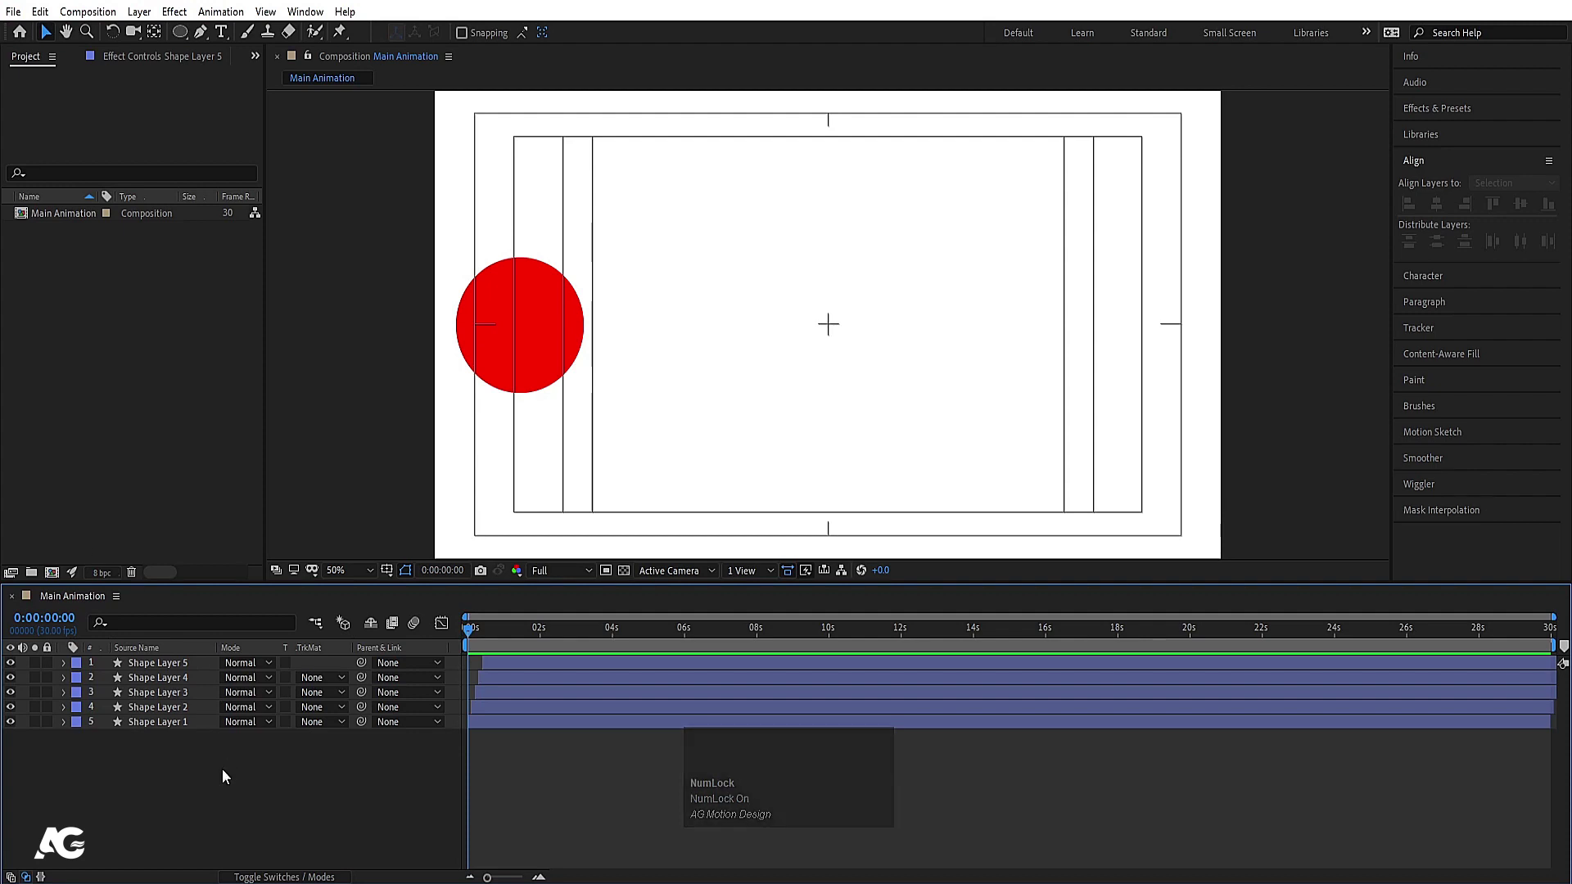
mouse_move(470, 659)
left_mouse_down()
mouse_move(521, 658)
mouse_move(469, 659)
left_mouse_up()
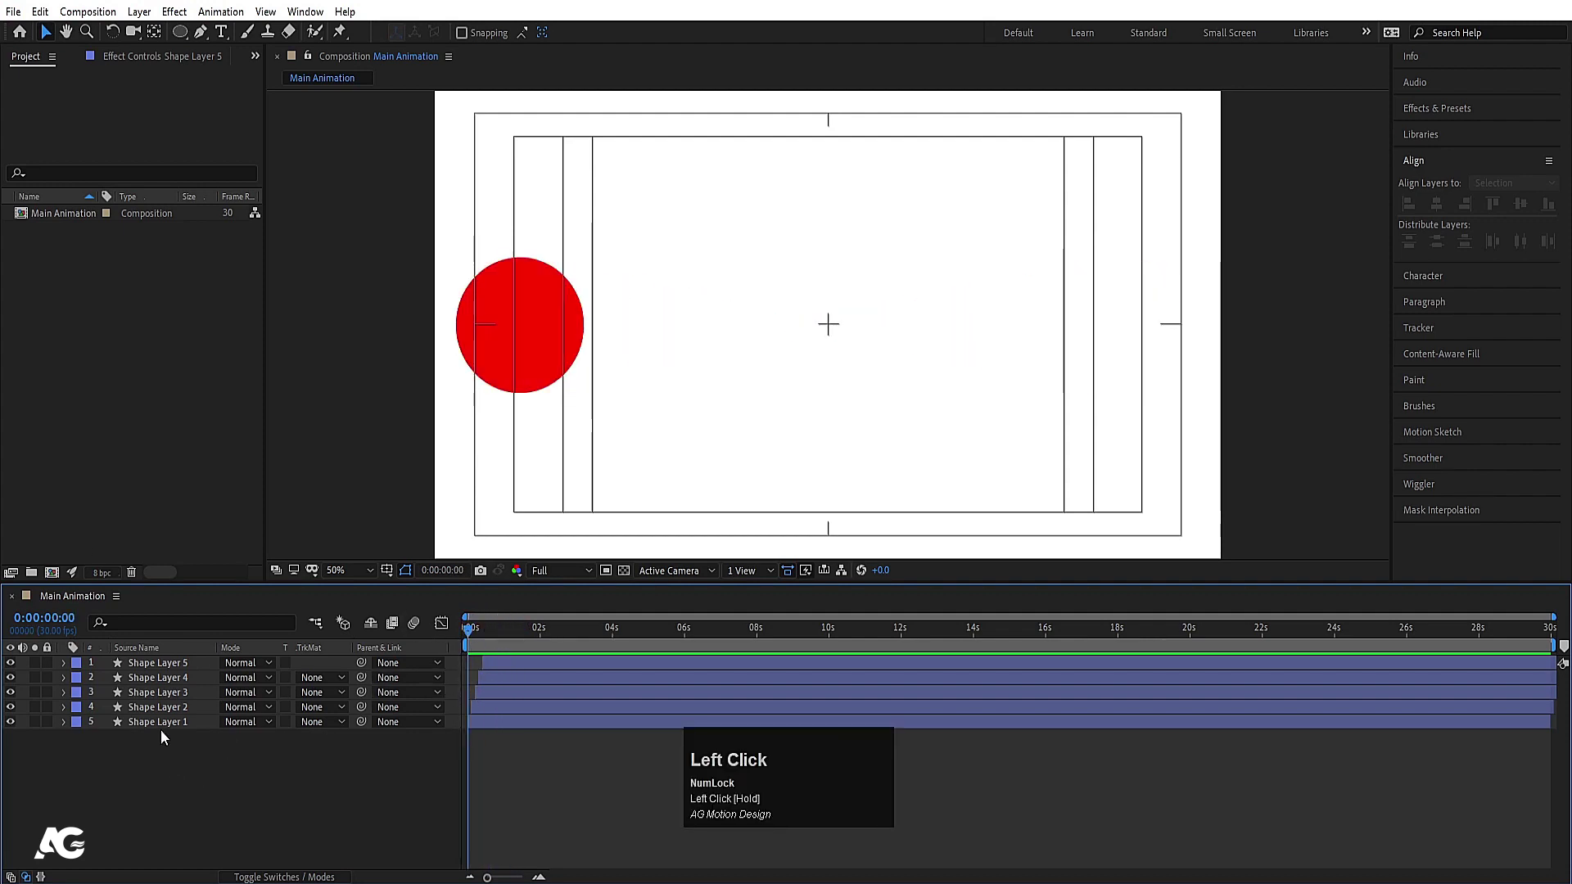
- Select all five shape layers and briefly play the trail animation with them selected
left_click(159, 726)
left_click(204, 718, "shift")
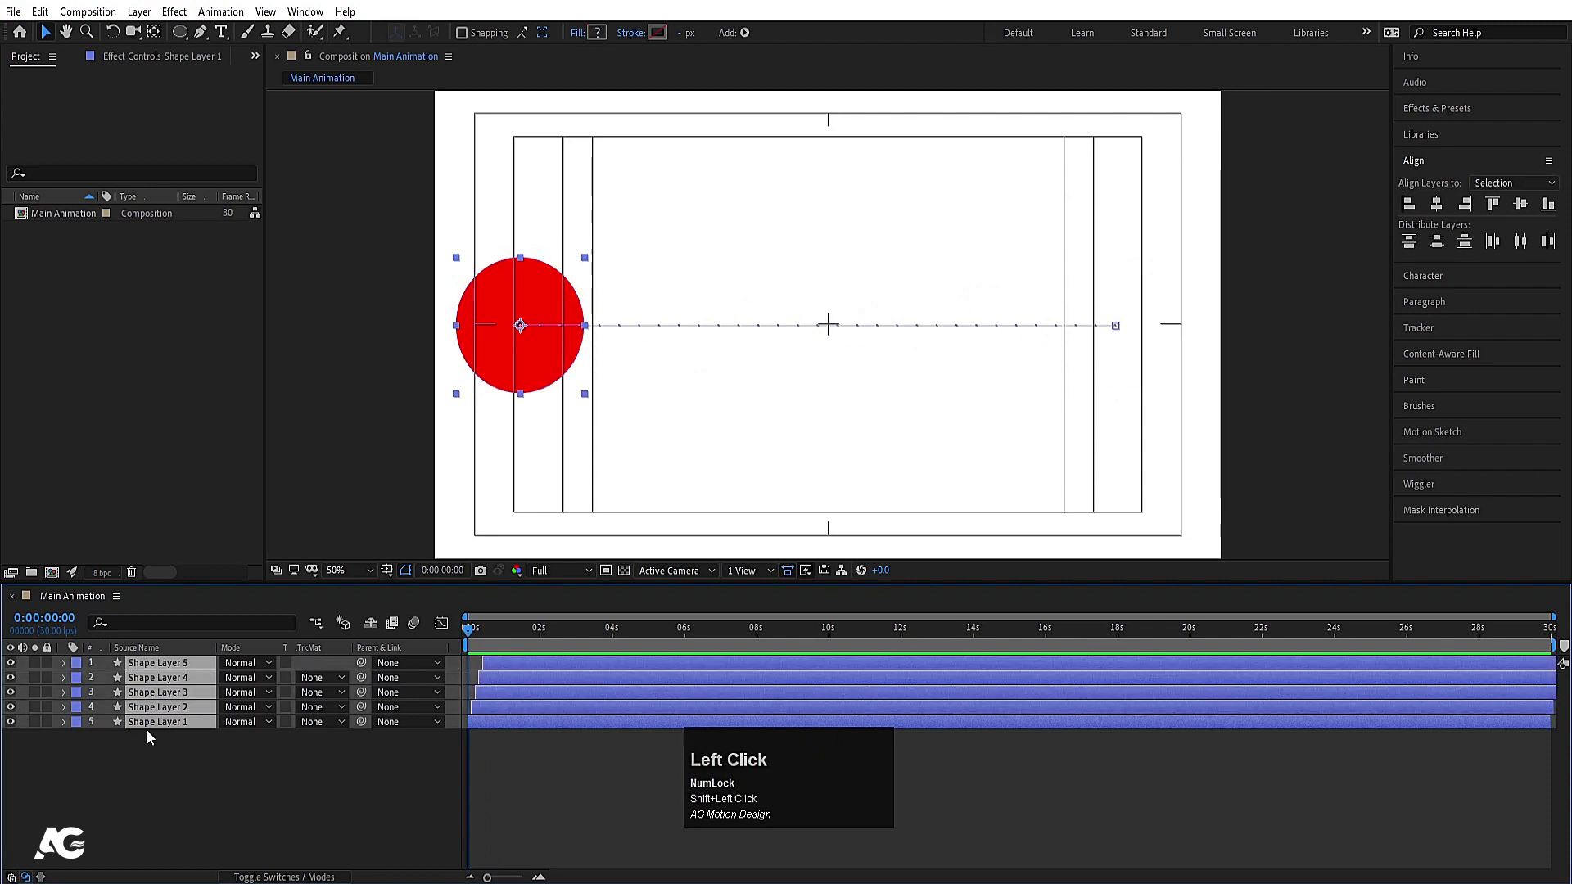
key("space")
key("space")
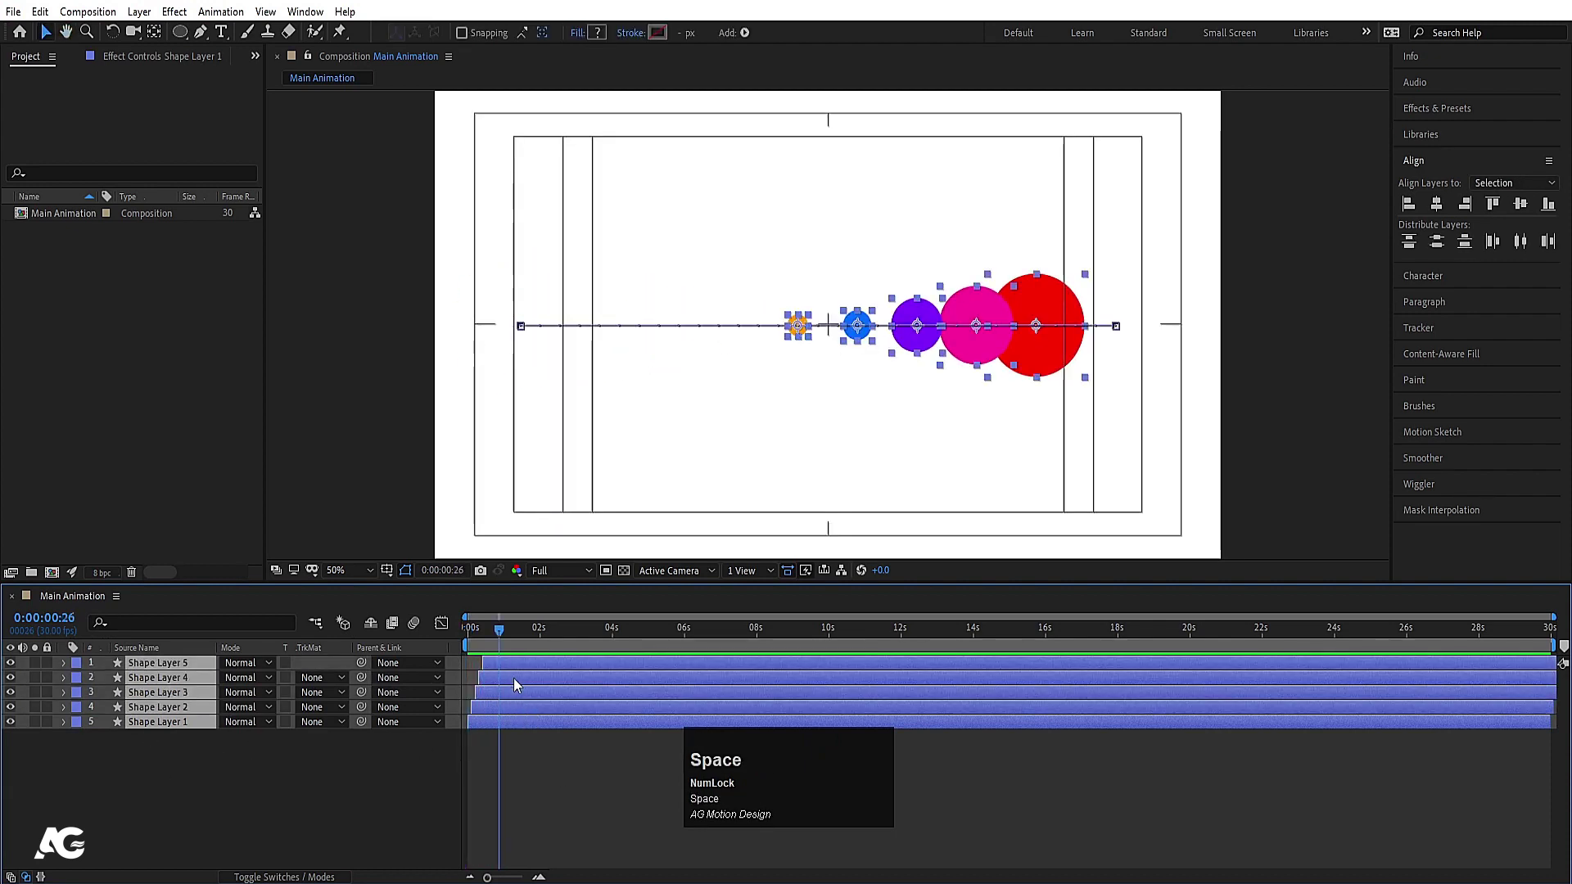
- Try shifting all five selected layers together to about 5 seconds, and move them back to the timeline's start
left_click_drag(513, 678, 470, 668)
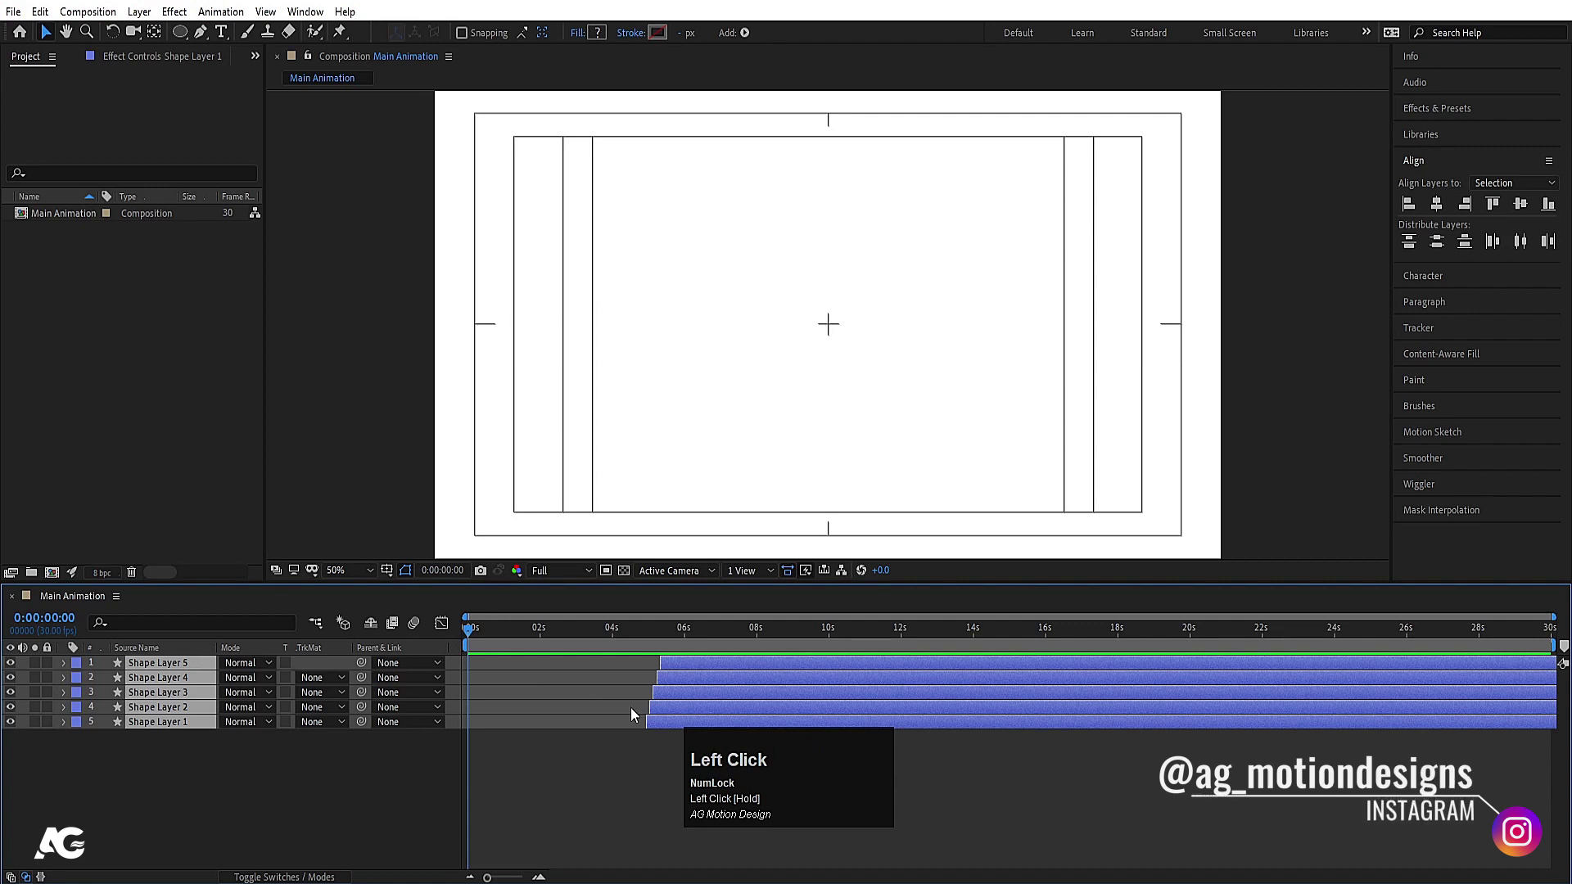
key("equal")
left_click_drag(883, 723, 527, 762)
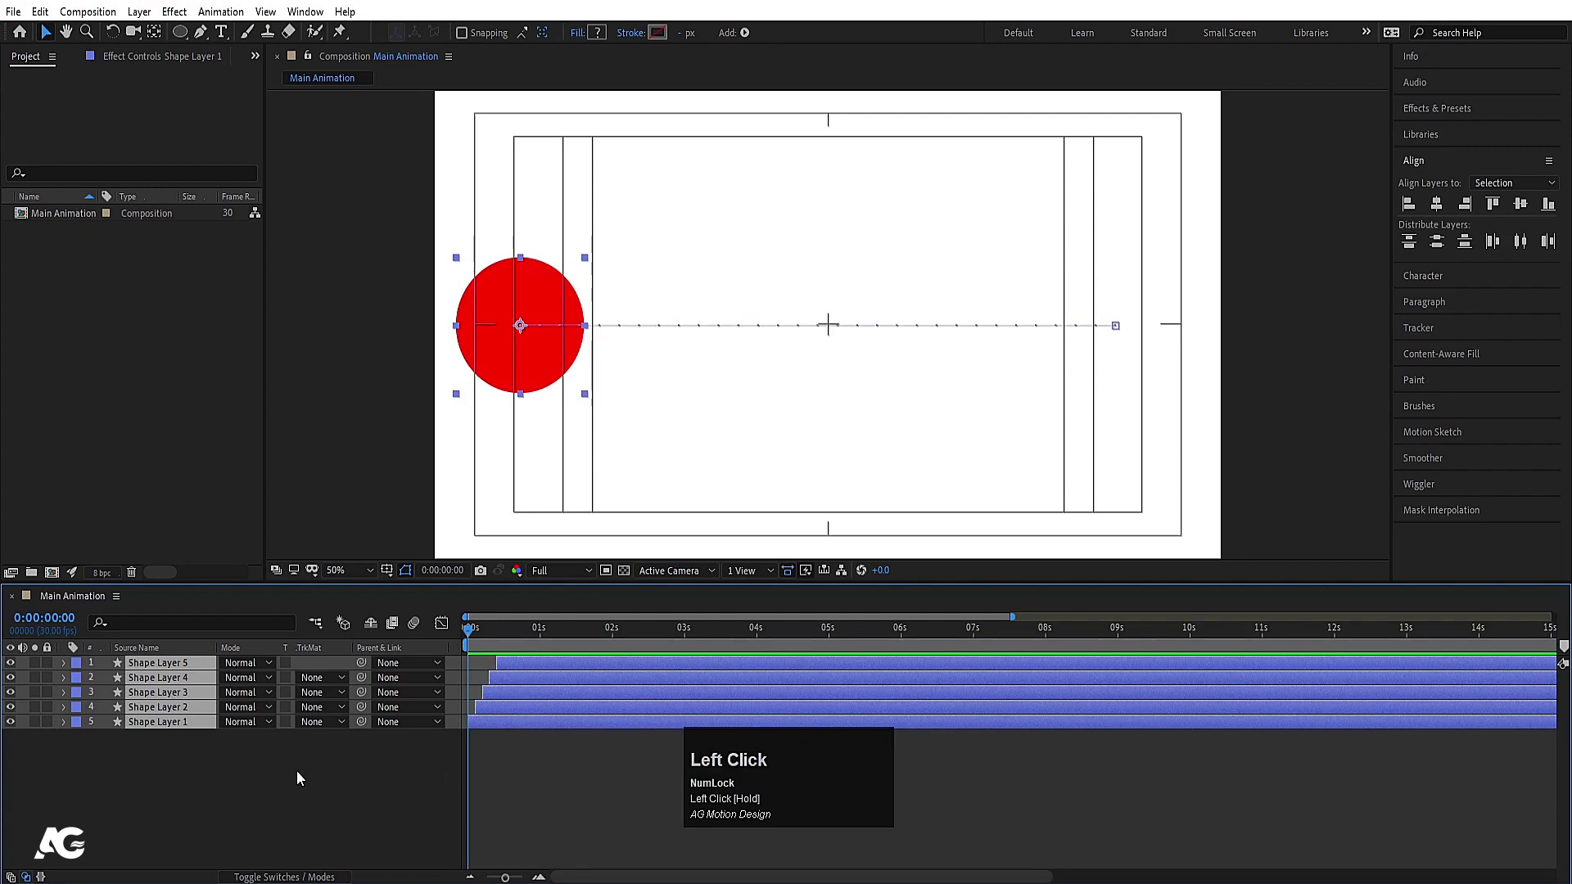
- Pre-compose the five selected shape layers into a new composition named "simple animation", moving all attributes into it
right_click(172, 710)
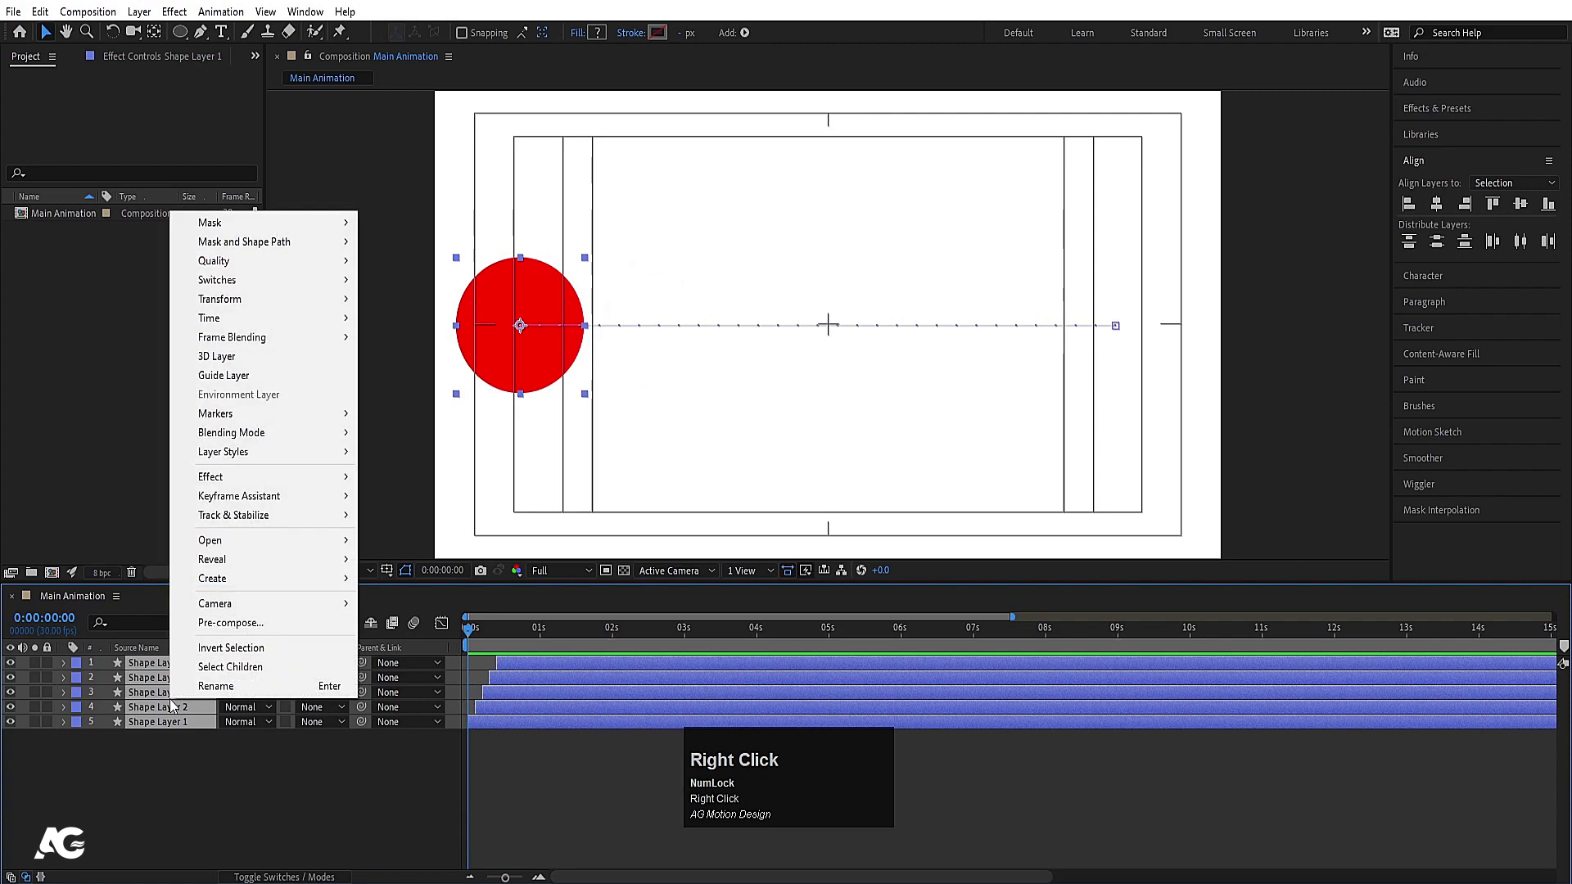
left_click(237, 624)
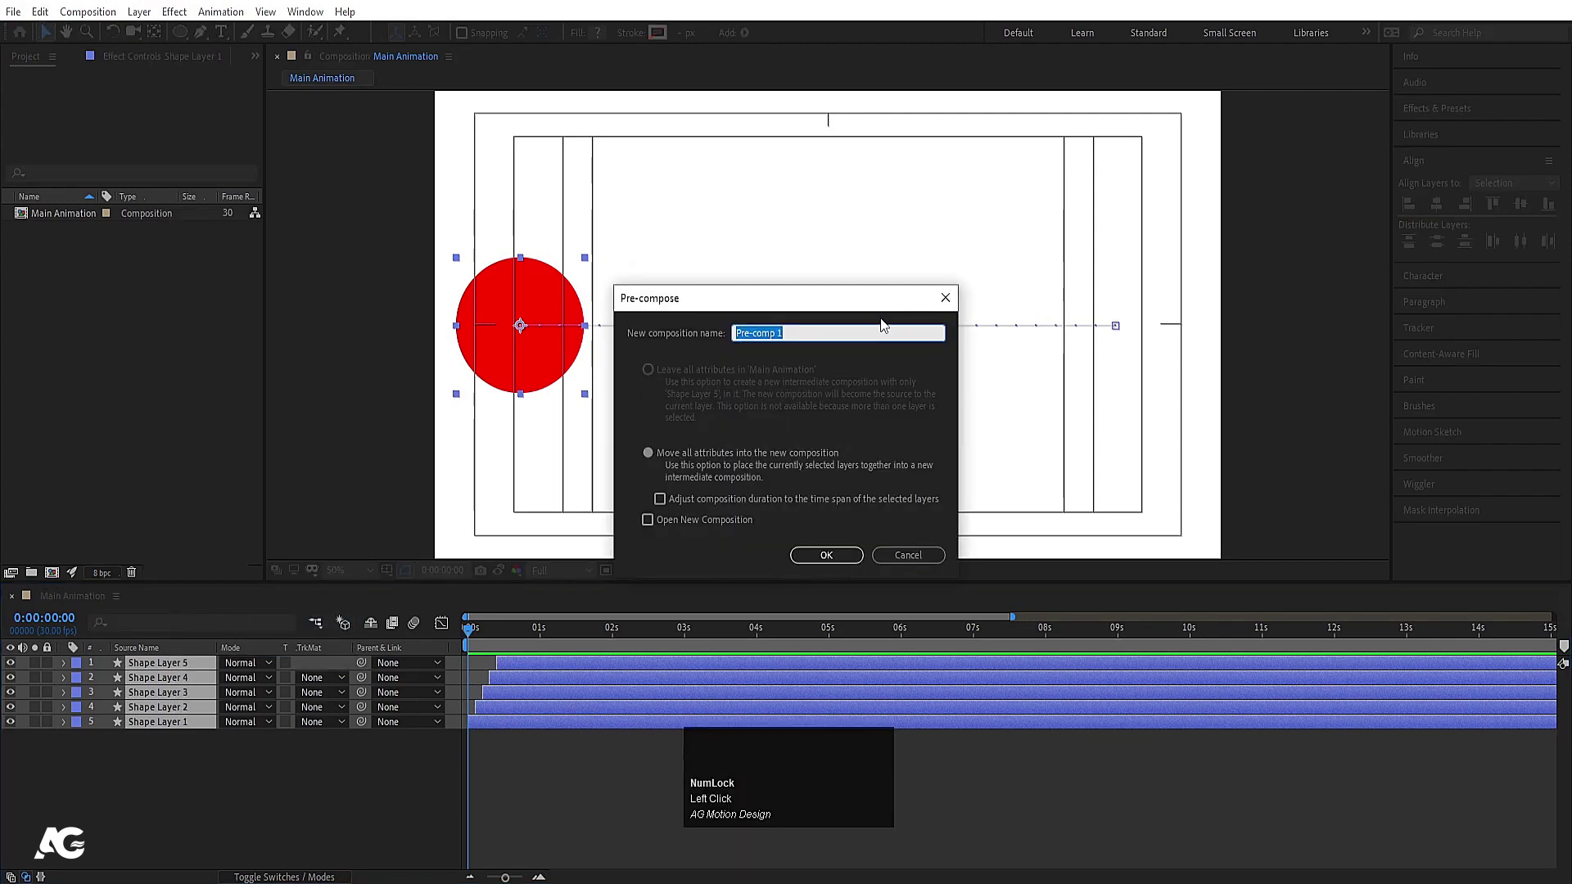
type("s")
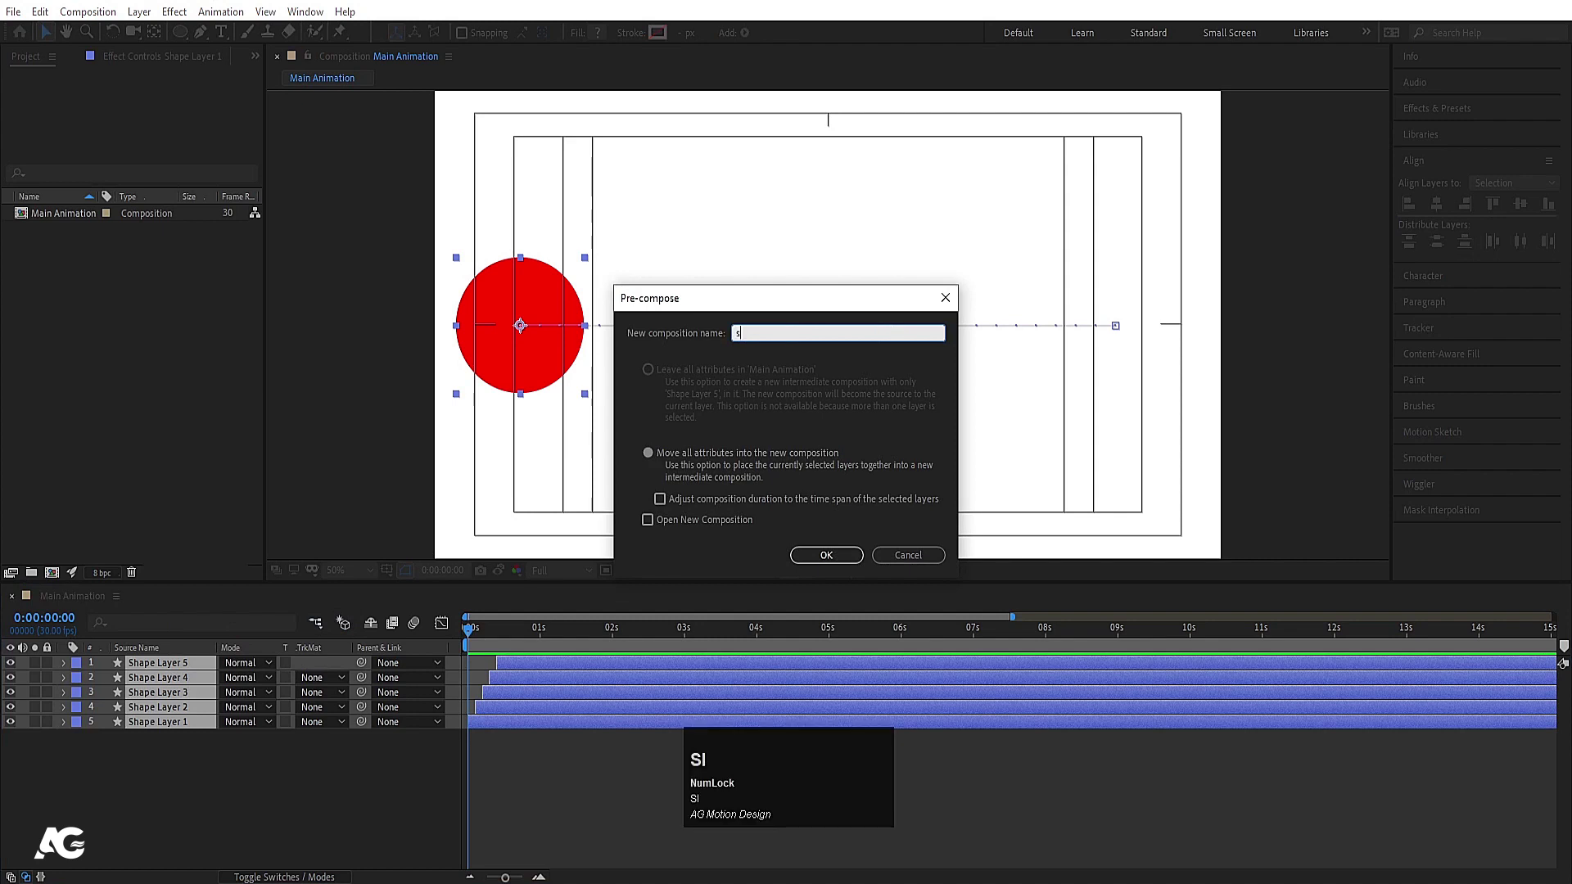
type("imple animation")
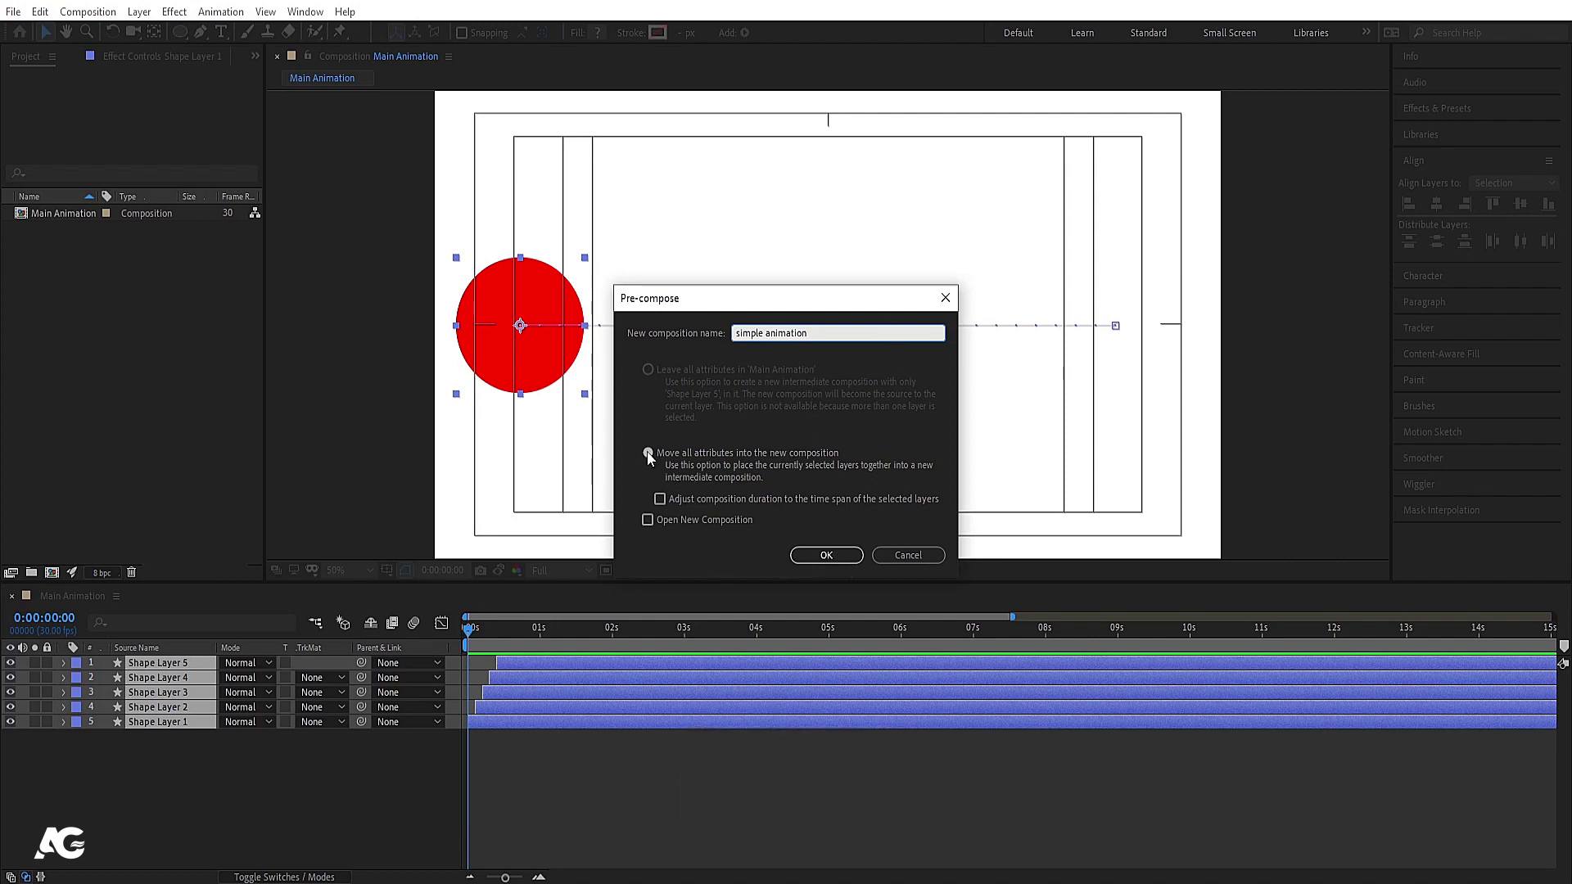
left_click(810, 554)
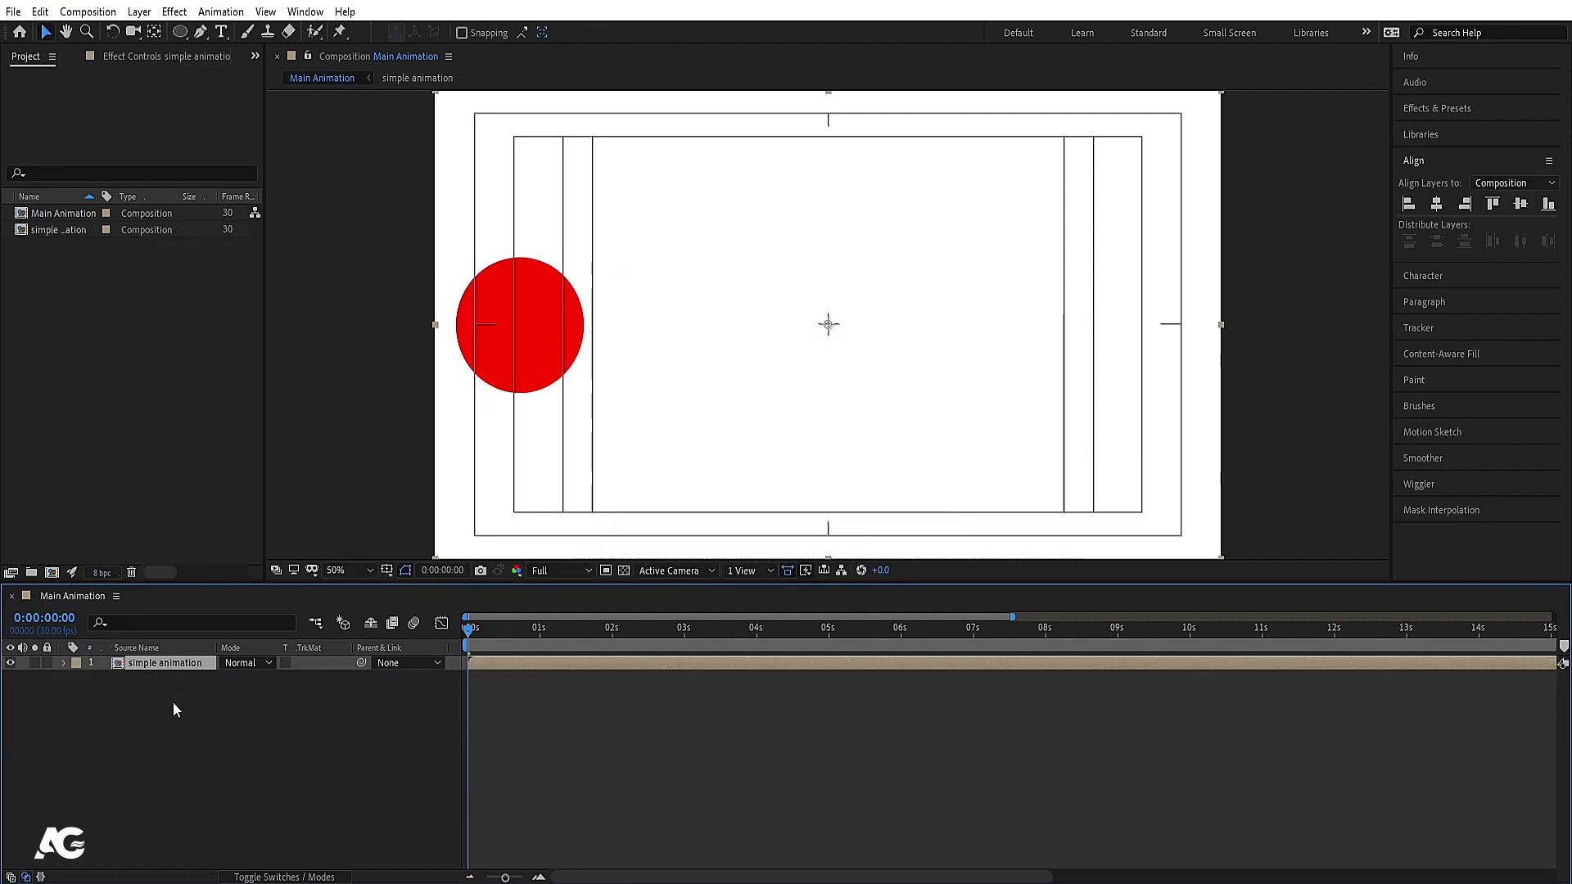
- Open the simple animation pre-comp to inspect its shape layers, and return to the Main Animation composition
double_click(146, 664)
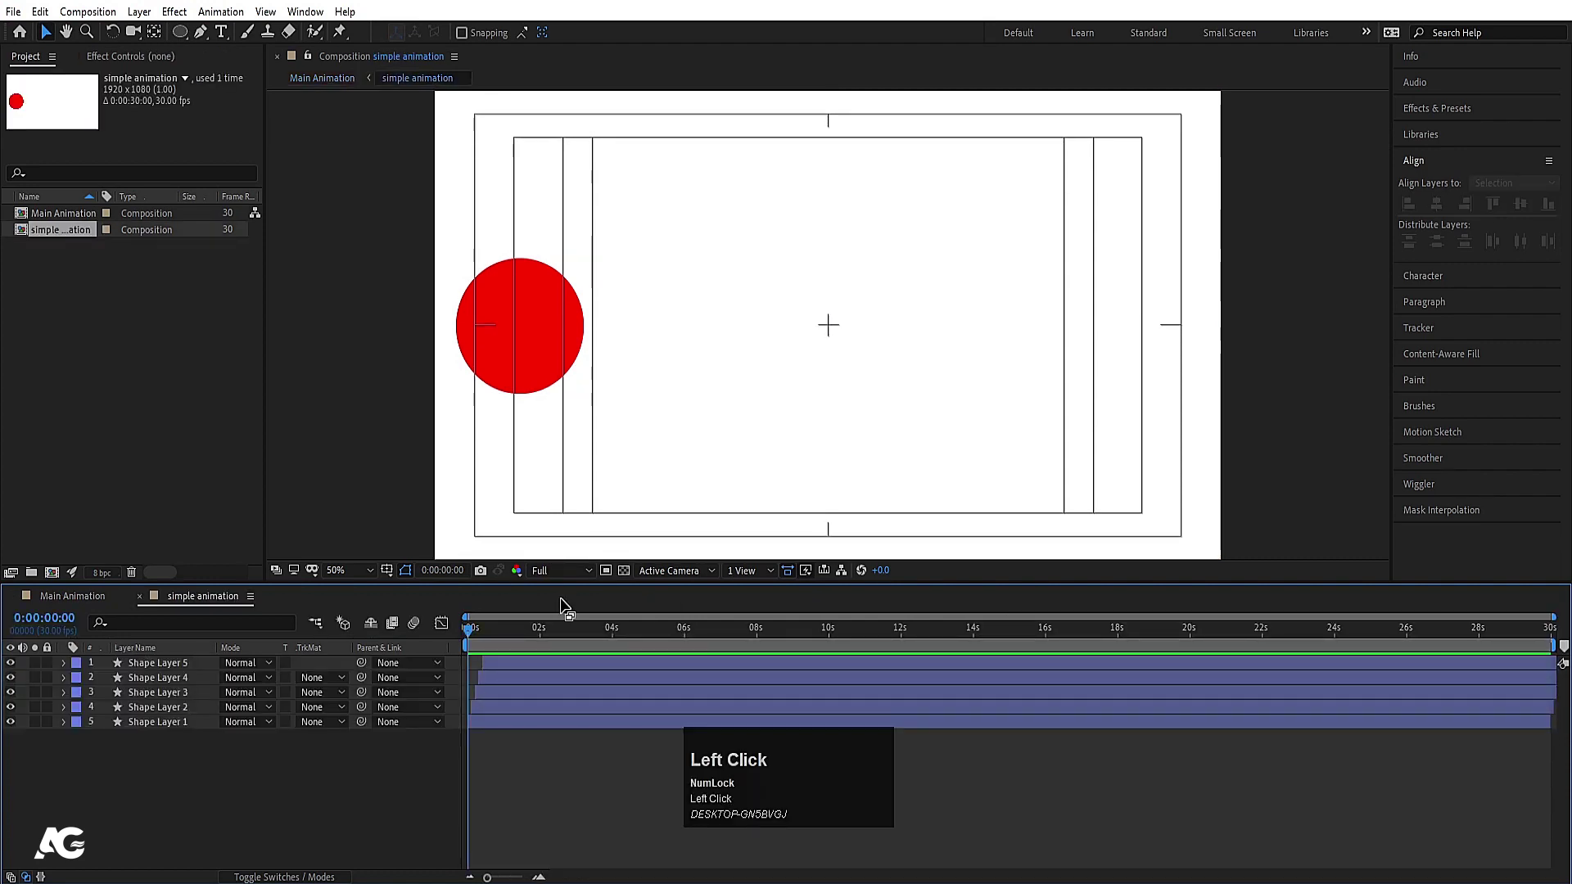
left_click_drag(509, 636, 419, 621)
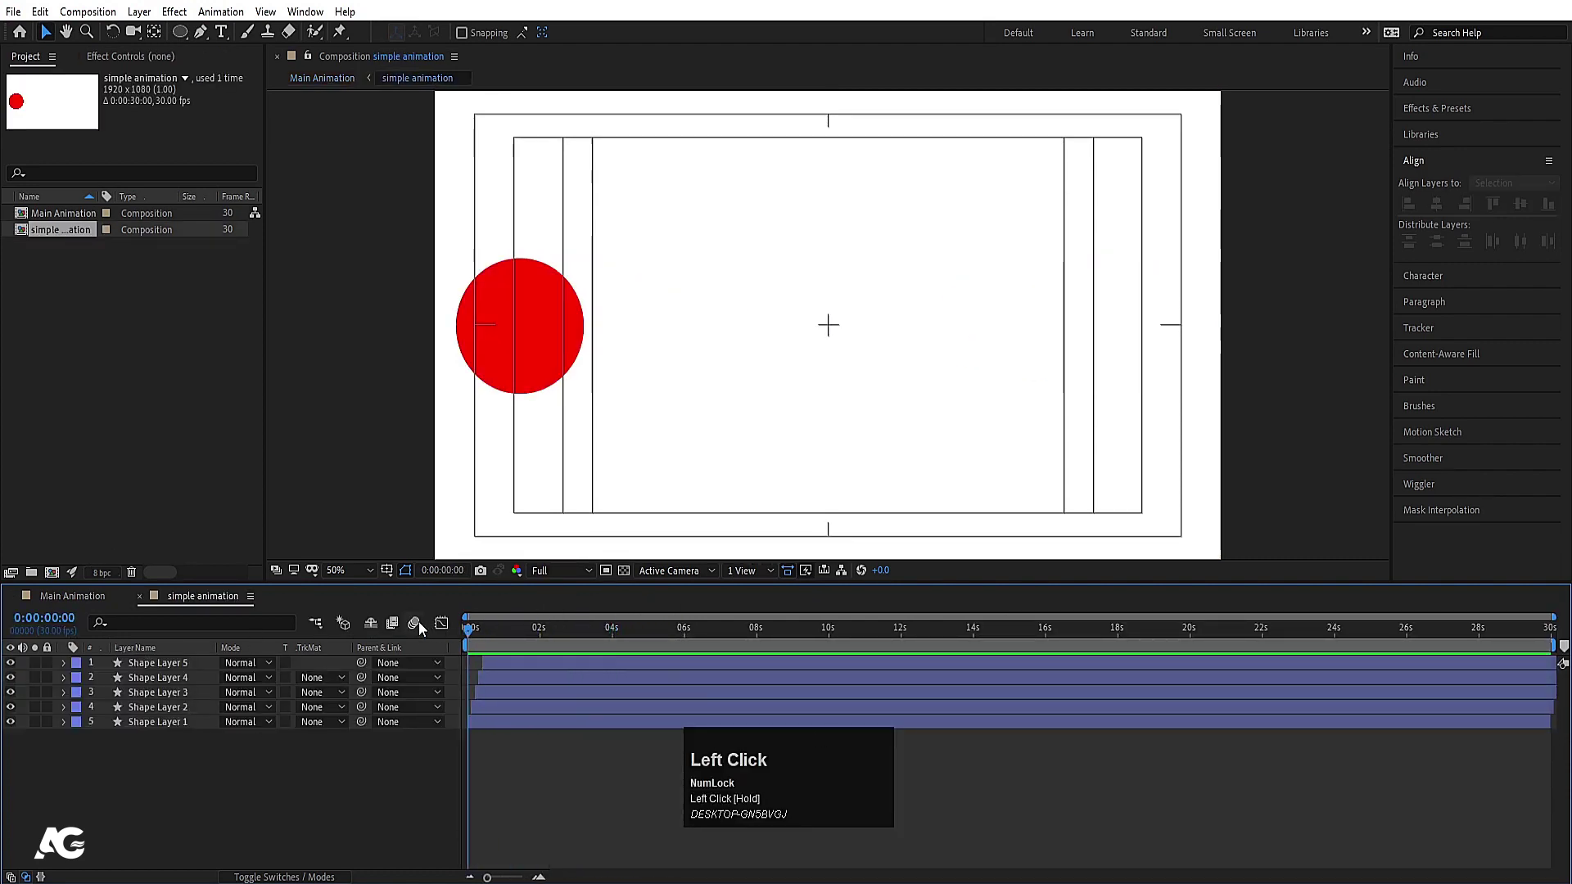
left_click(74, 596)
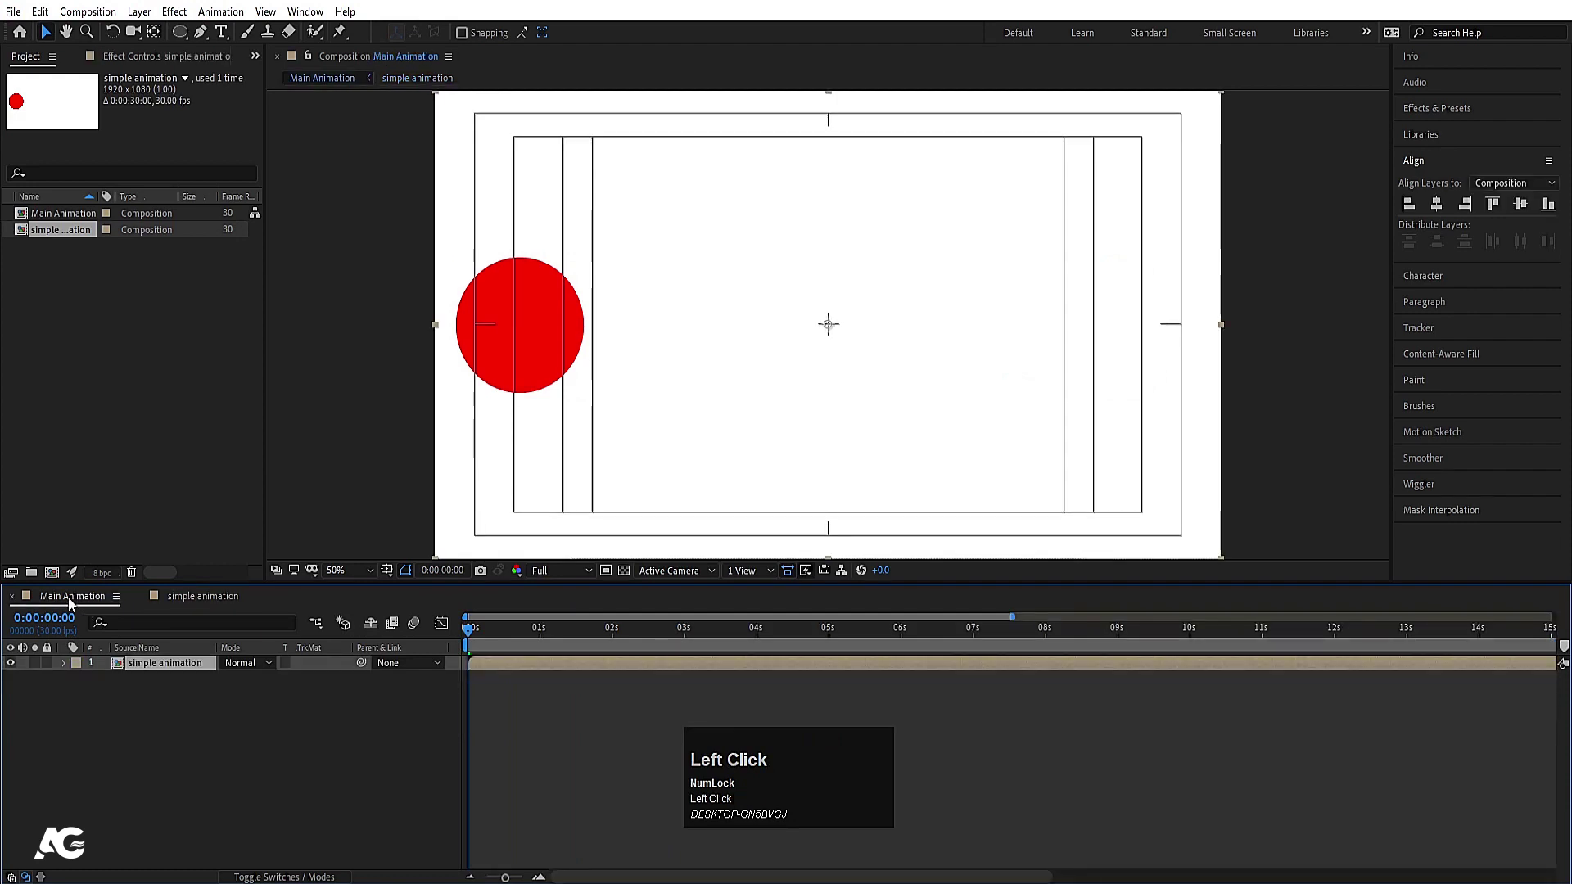
- Shift the simple animation layer to start about half a second into the timeline, and return to the first frame
left_click_drag(481, 636, 529, 666)
left_click(469, 632)
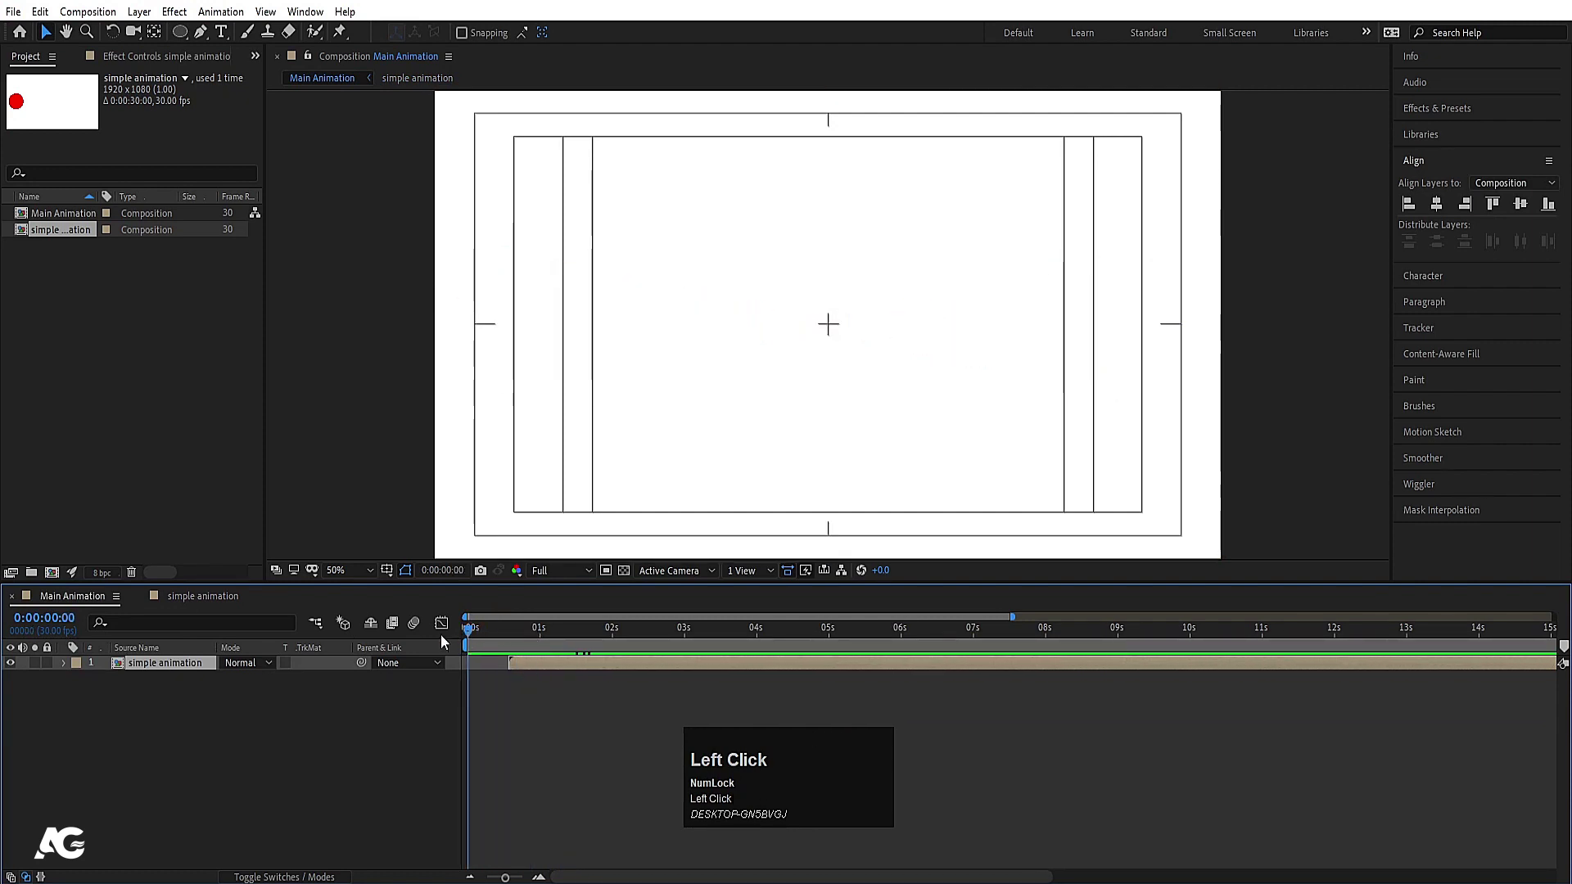
left_click_drag(441, 635, 416, 636)
- Play the delayed circle animation repeatedly from the first frame, and park the playhead at frame 10
key("space")
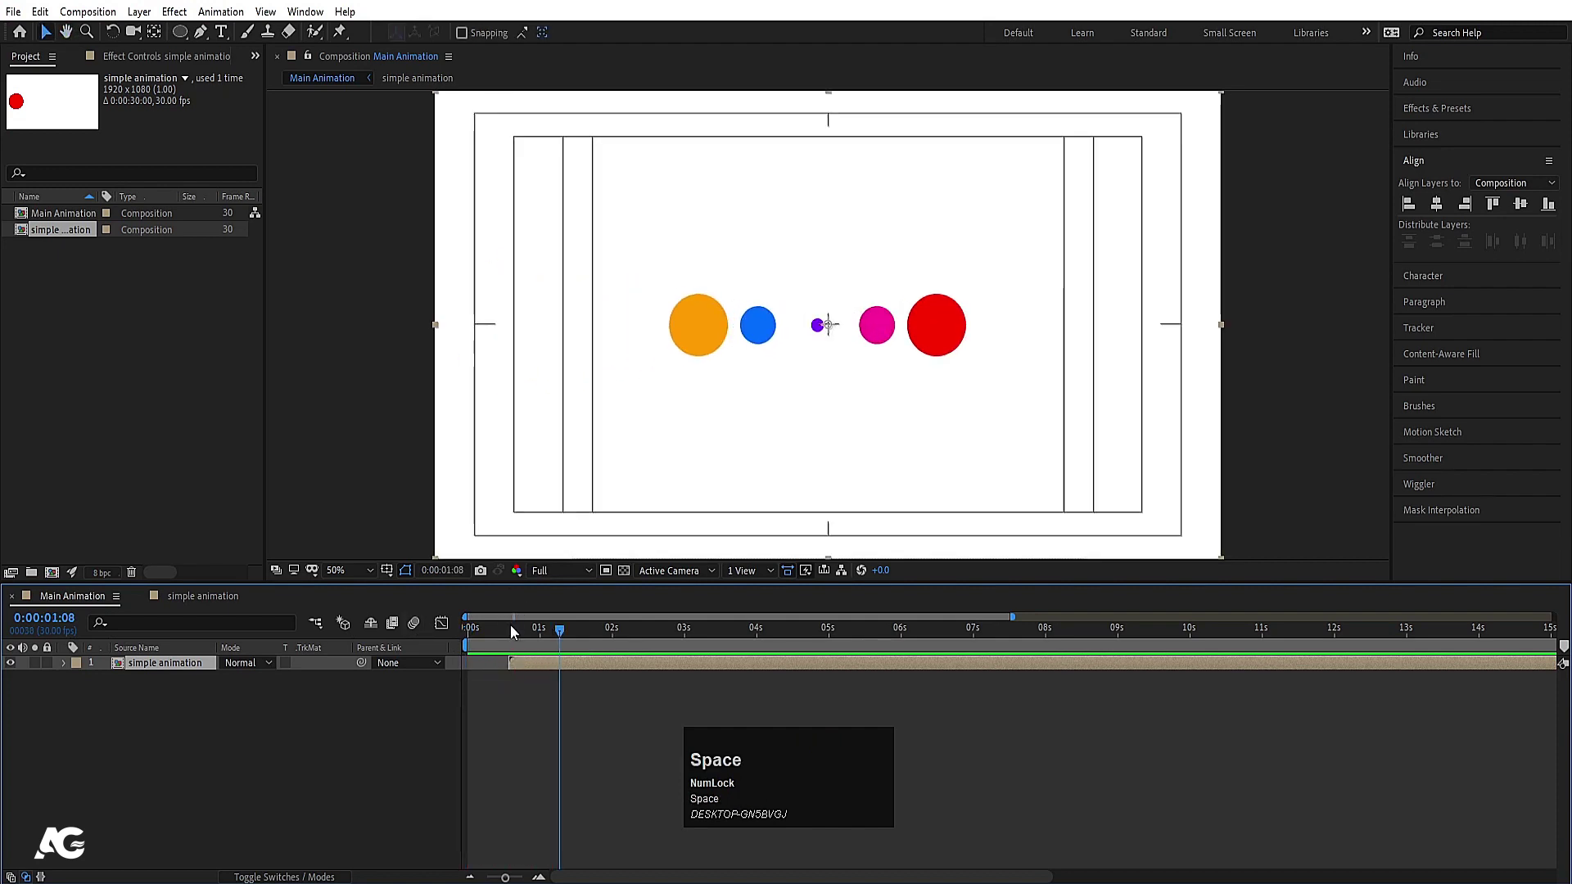
key("space")
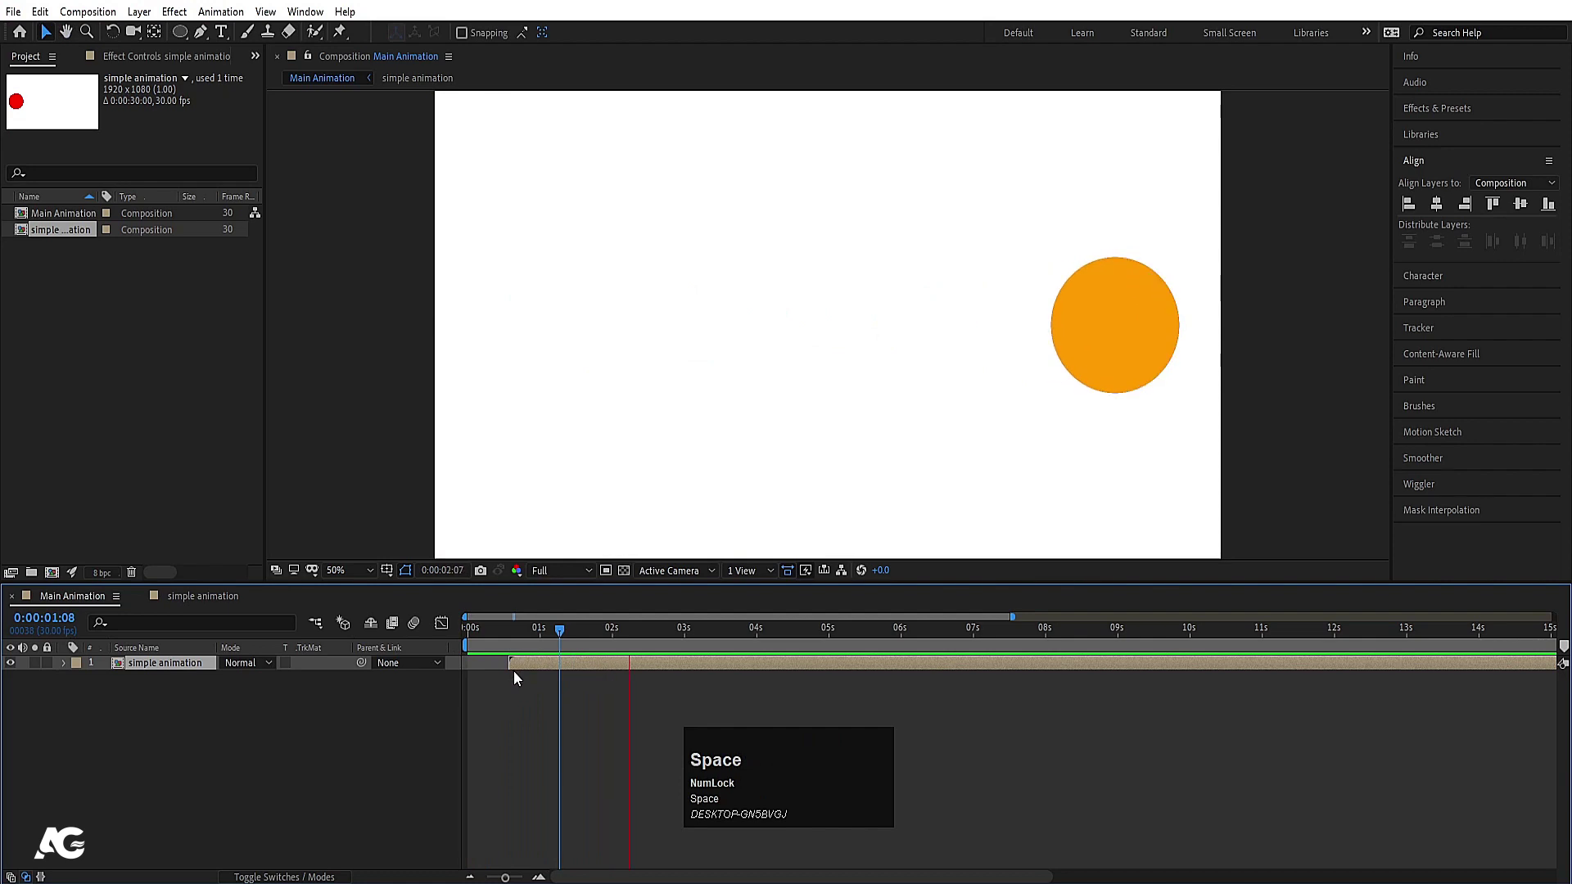
key("space")
left_click_drag(503, 630, 394, 651)
key("space")
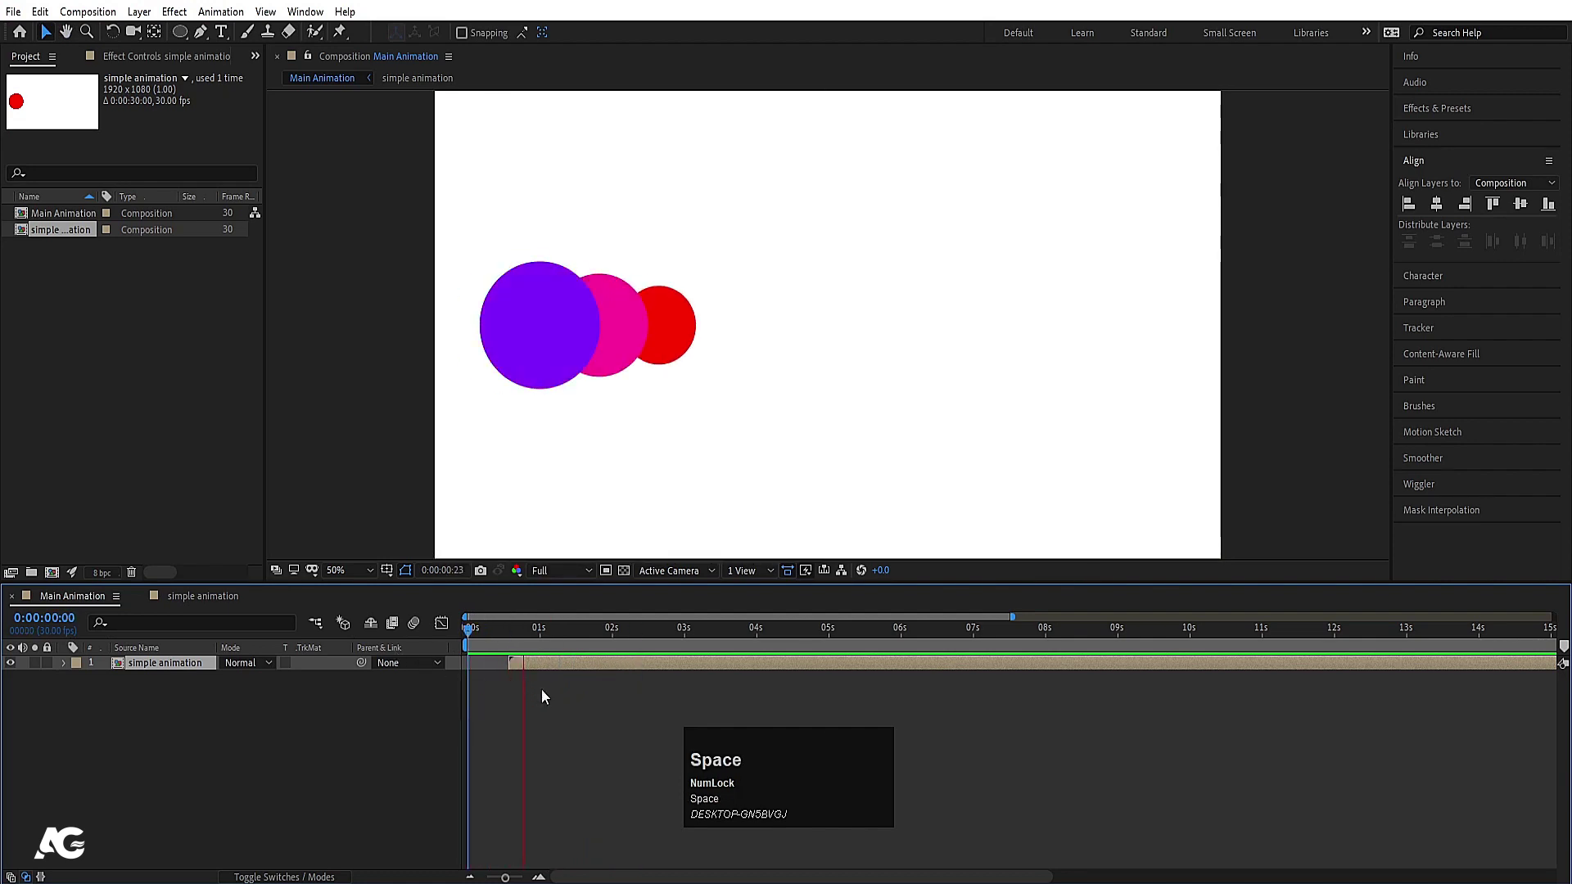
key("space")
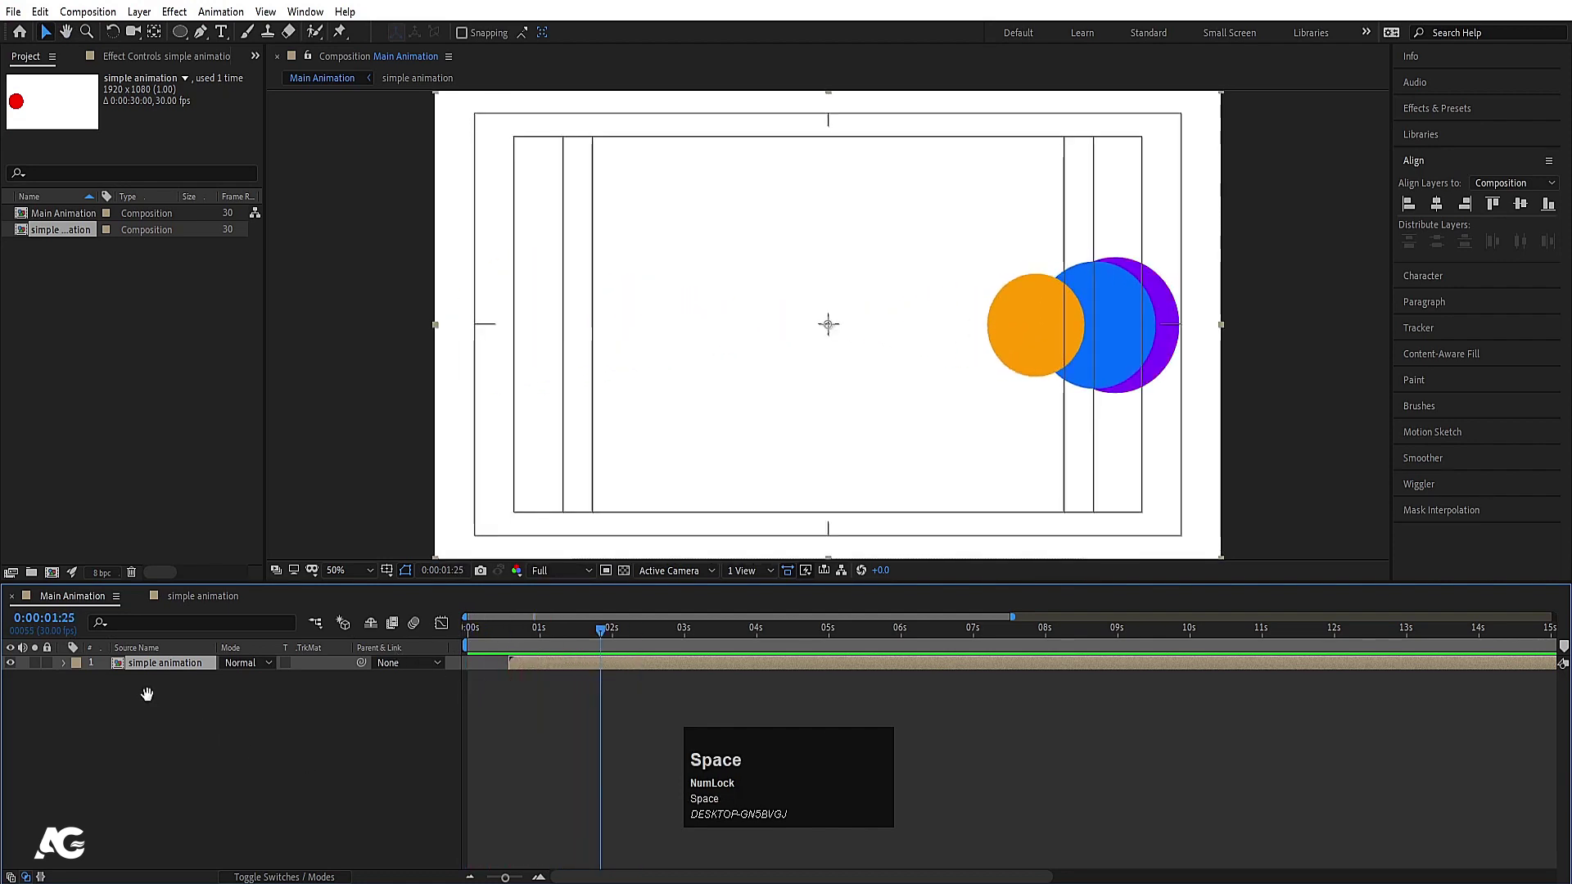
key("space")
key("space")
left_click_drag(642, 631, 444, 635)
key("space")
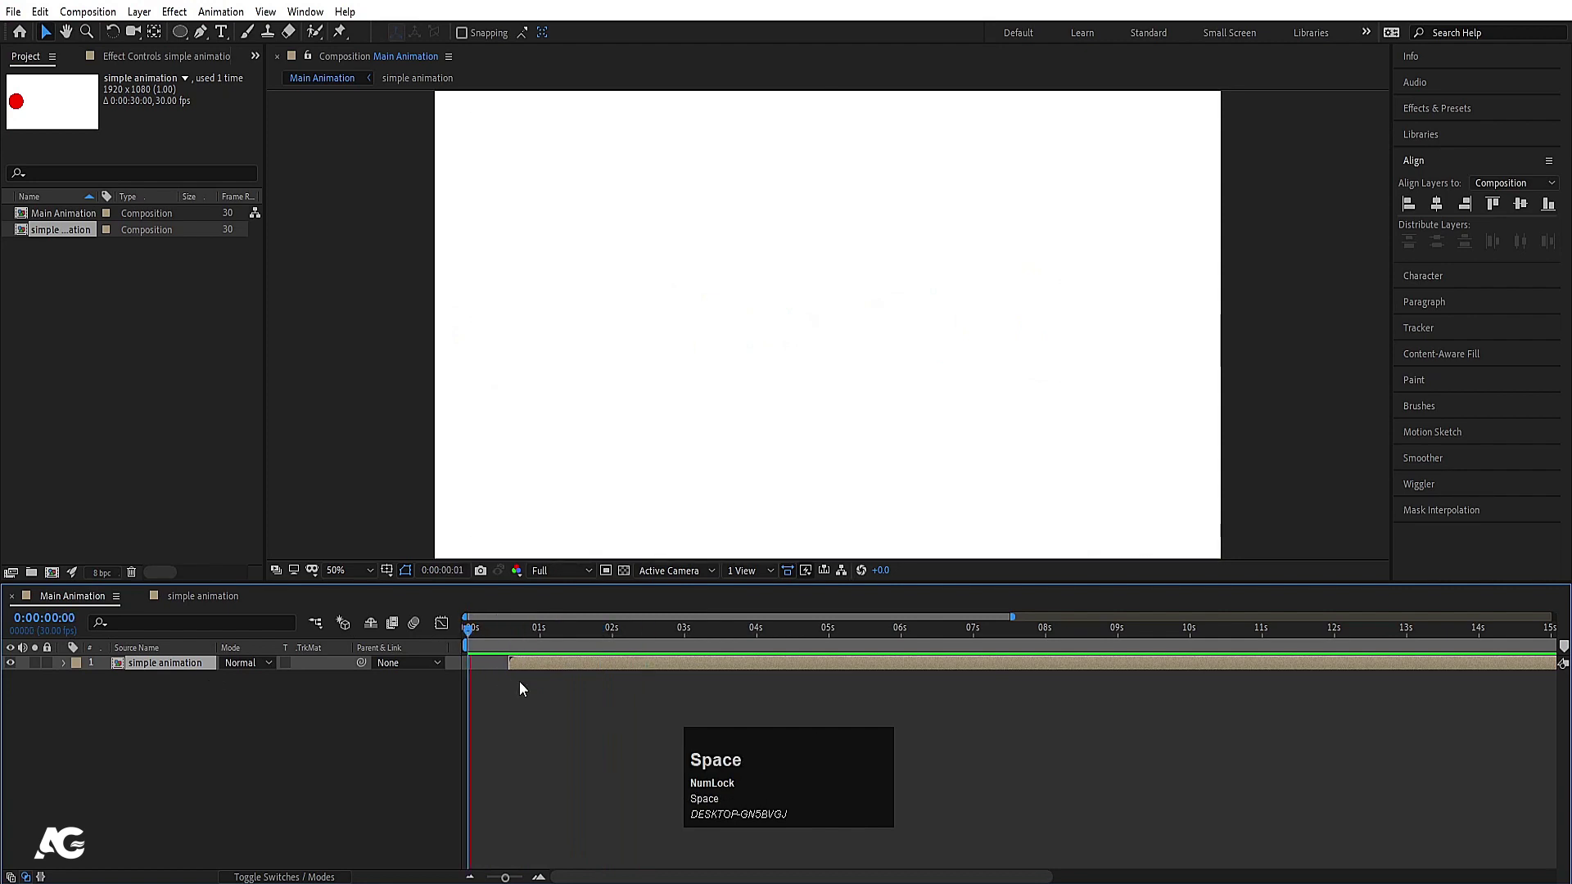
key("space")
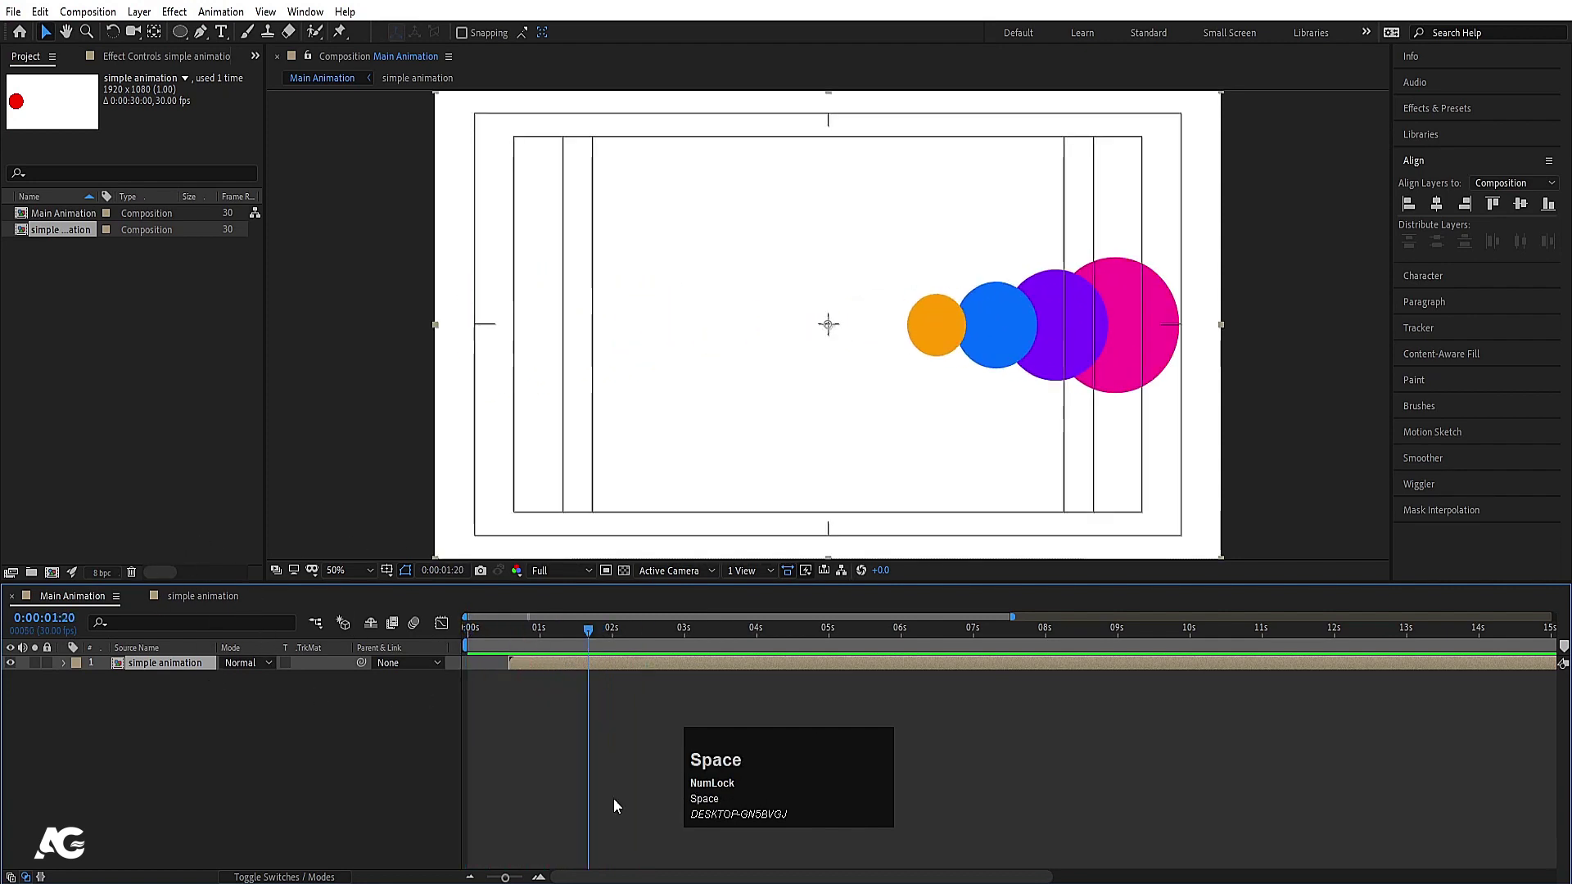
key("space")
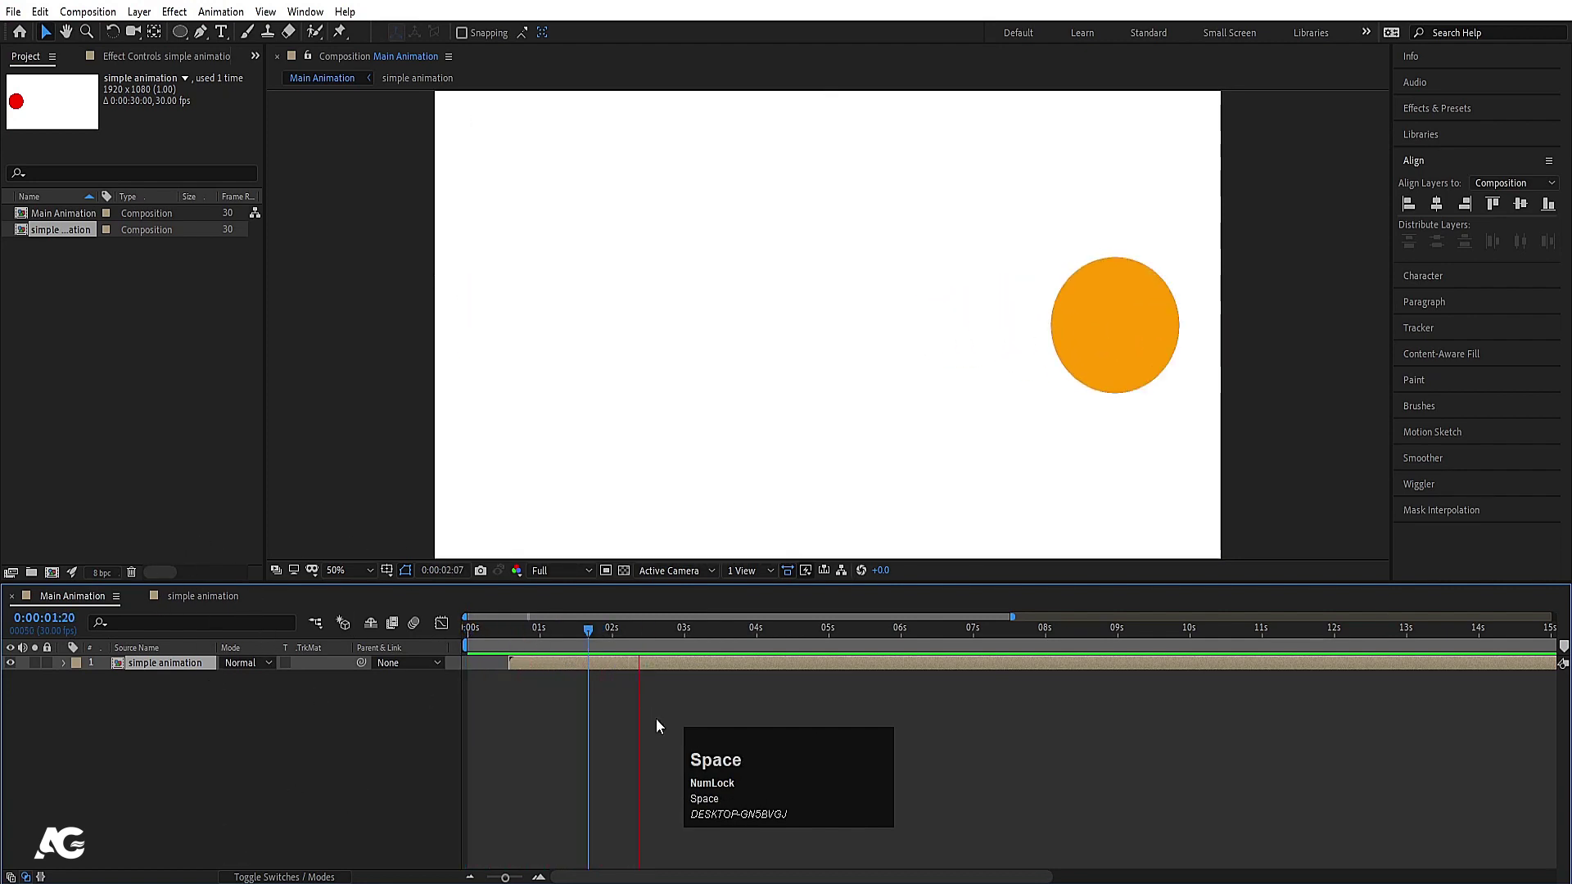
key("space")
left_click_drag(595, 647, 492, 629)
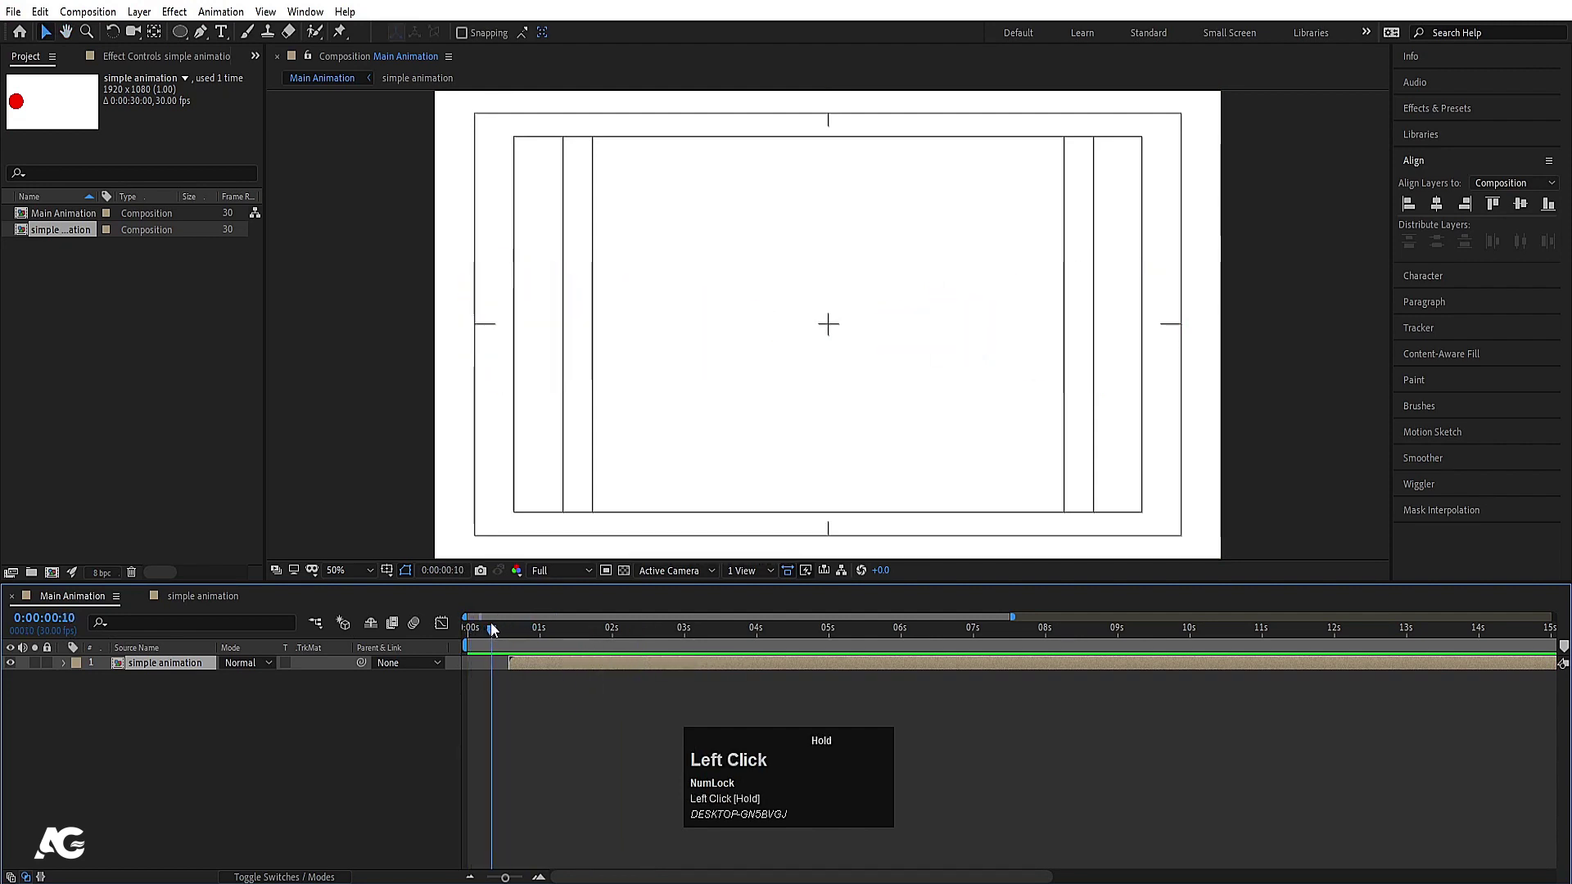
- Deselect the layer, move to 0:00:01:08 and open the simple animation pre-comp for editing
left_click(166, 729)
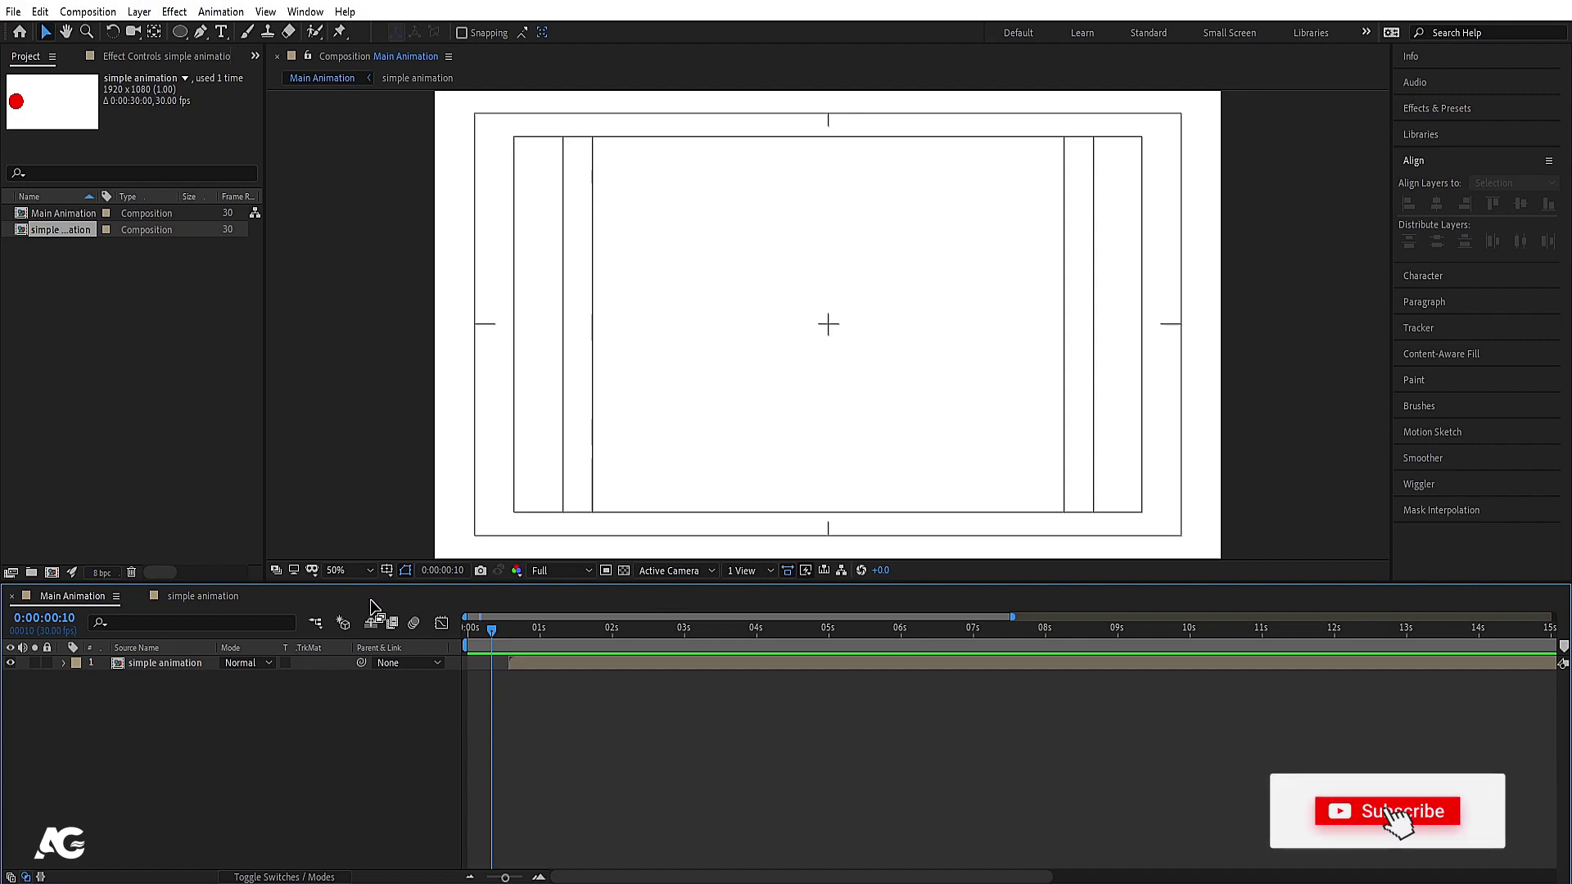
left_click(596, 715)
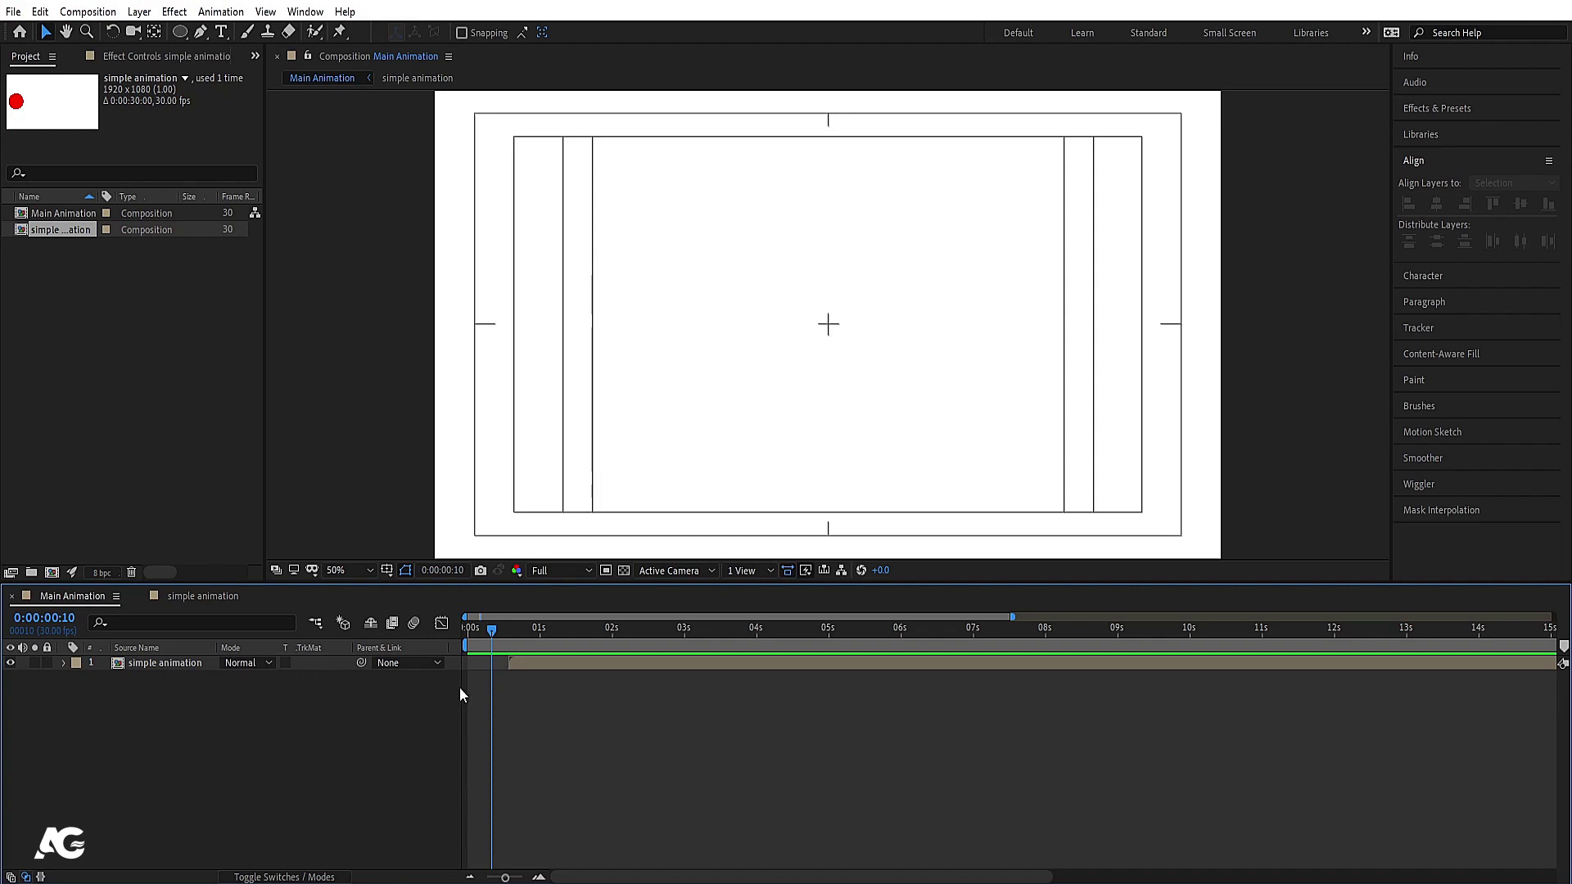
left_click_drag(529, 628, 559, 647)
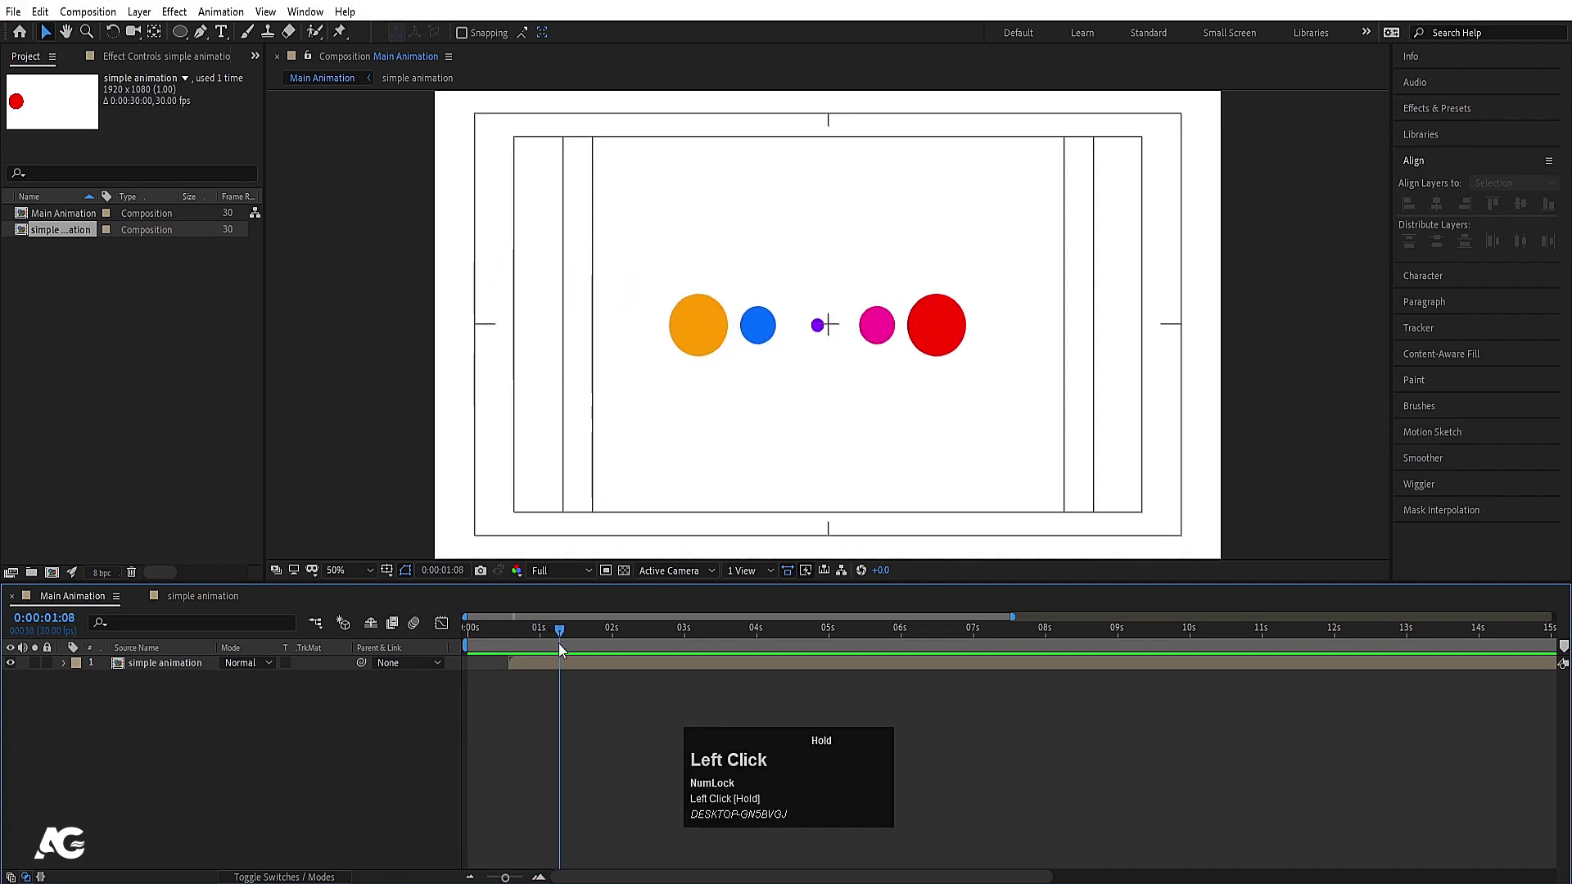
double_click(553, 662)
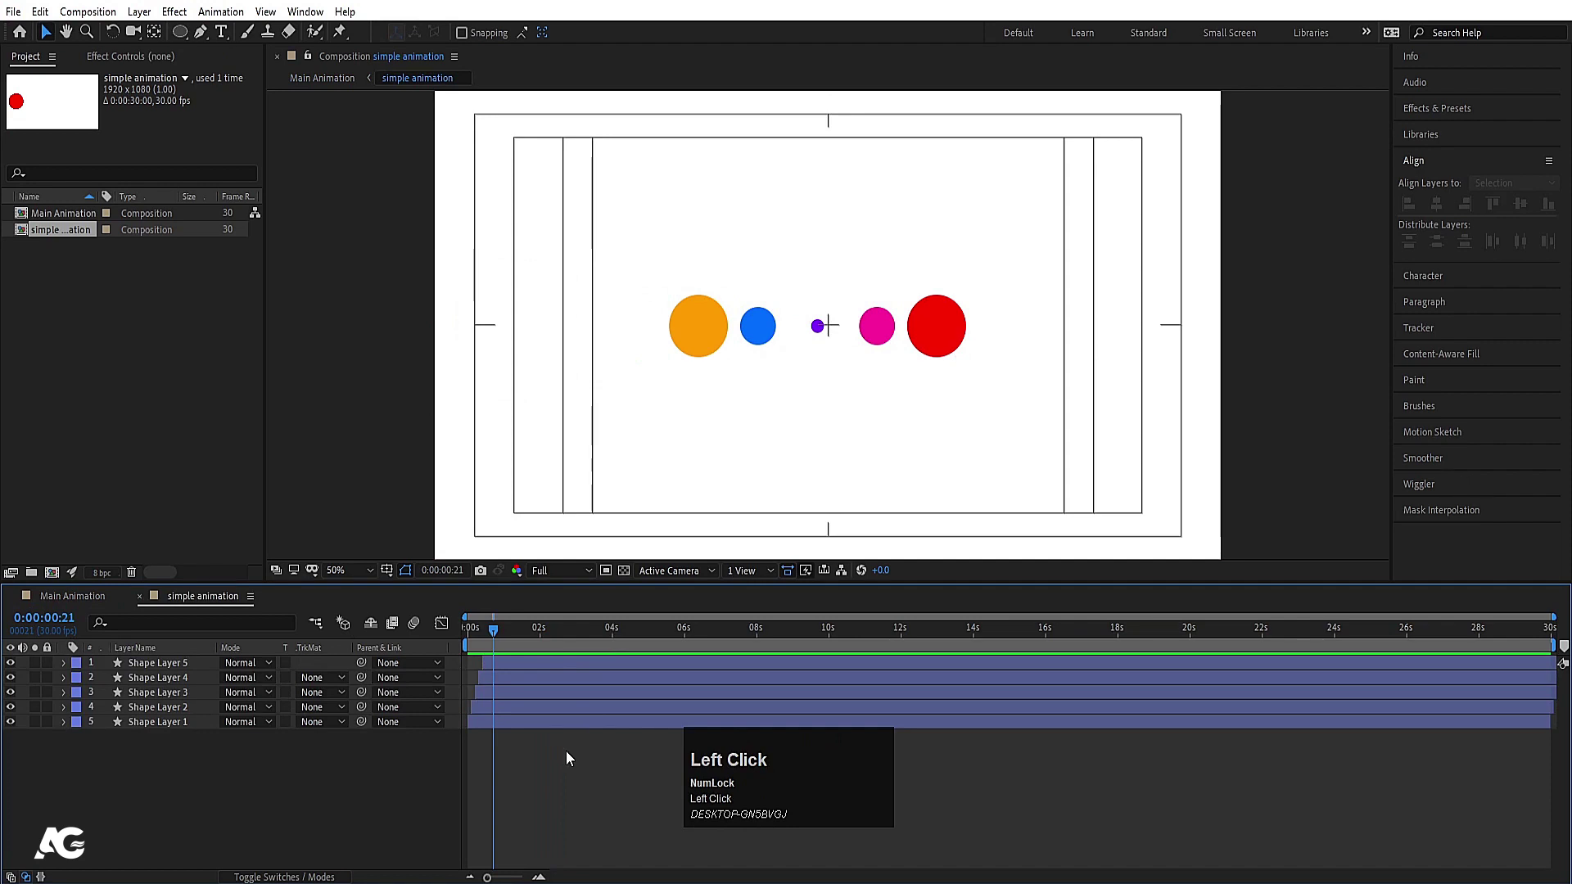
- Reveal the position and scale keyframes of all five shape layers and apply Easy Ease to all of them
key("u")
scroll(567, 773, "down", 3)
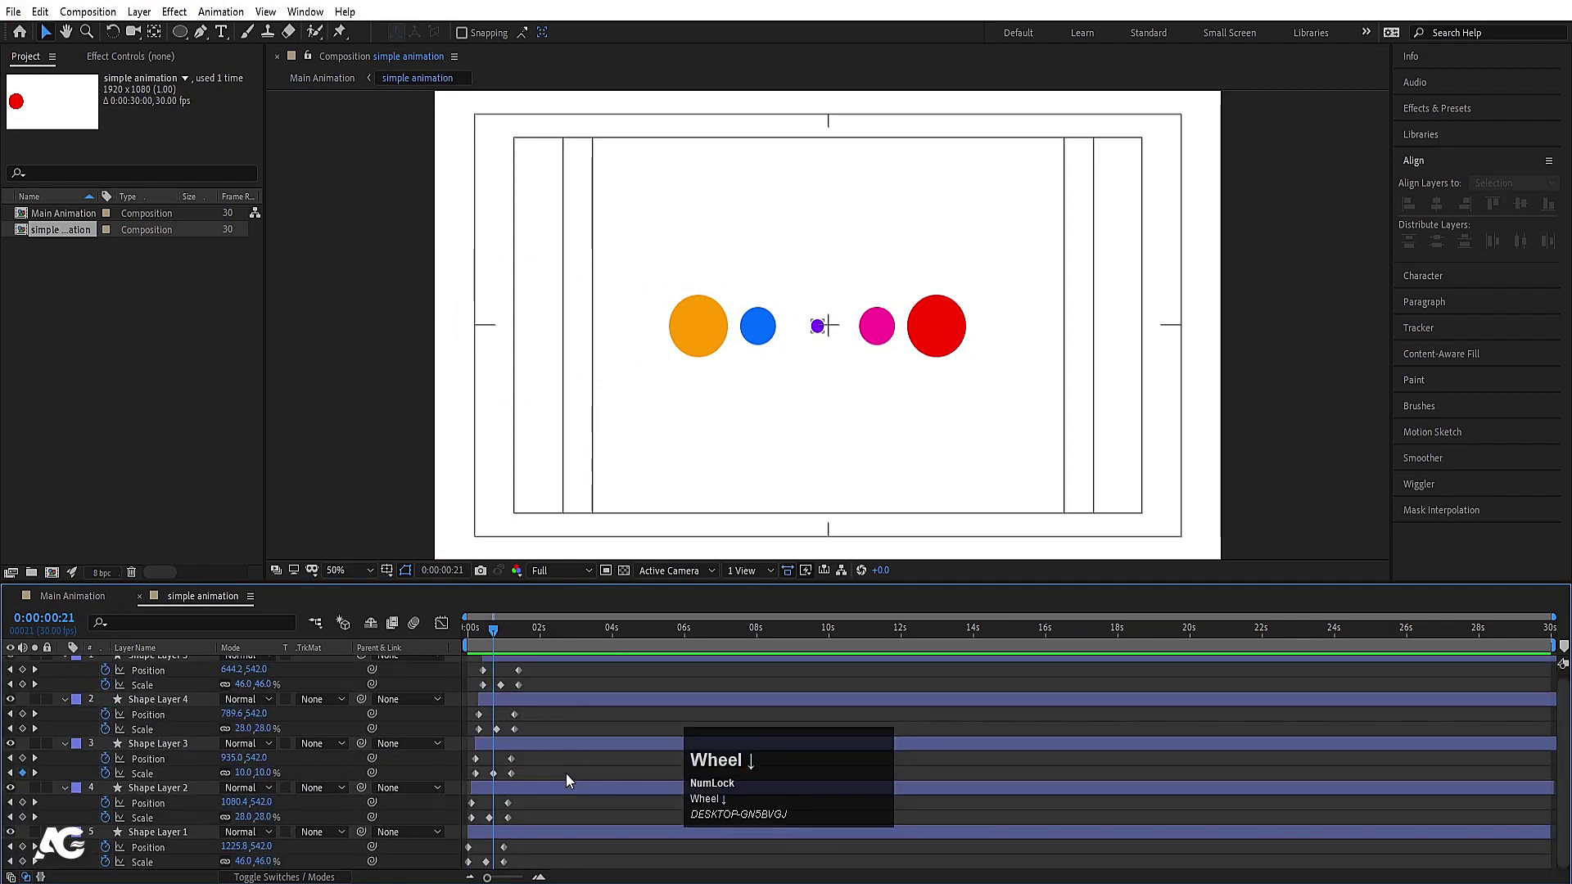
left_click_drag(551, 867, 371, 519)
key("F9")
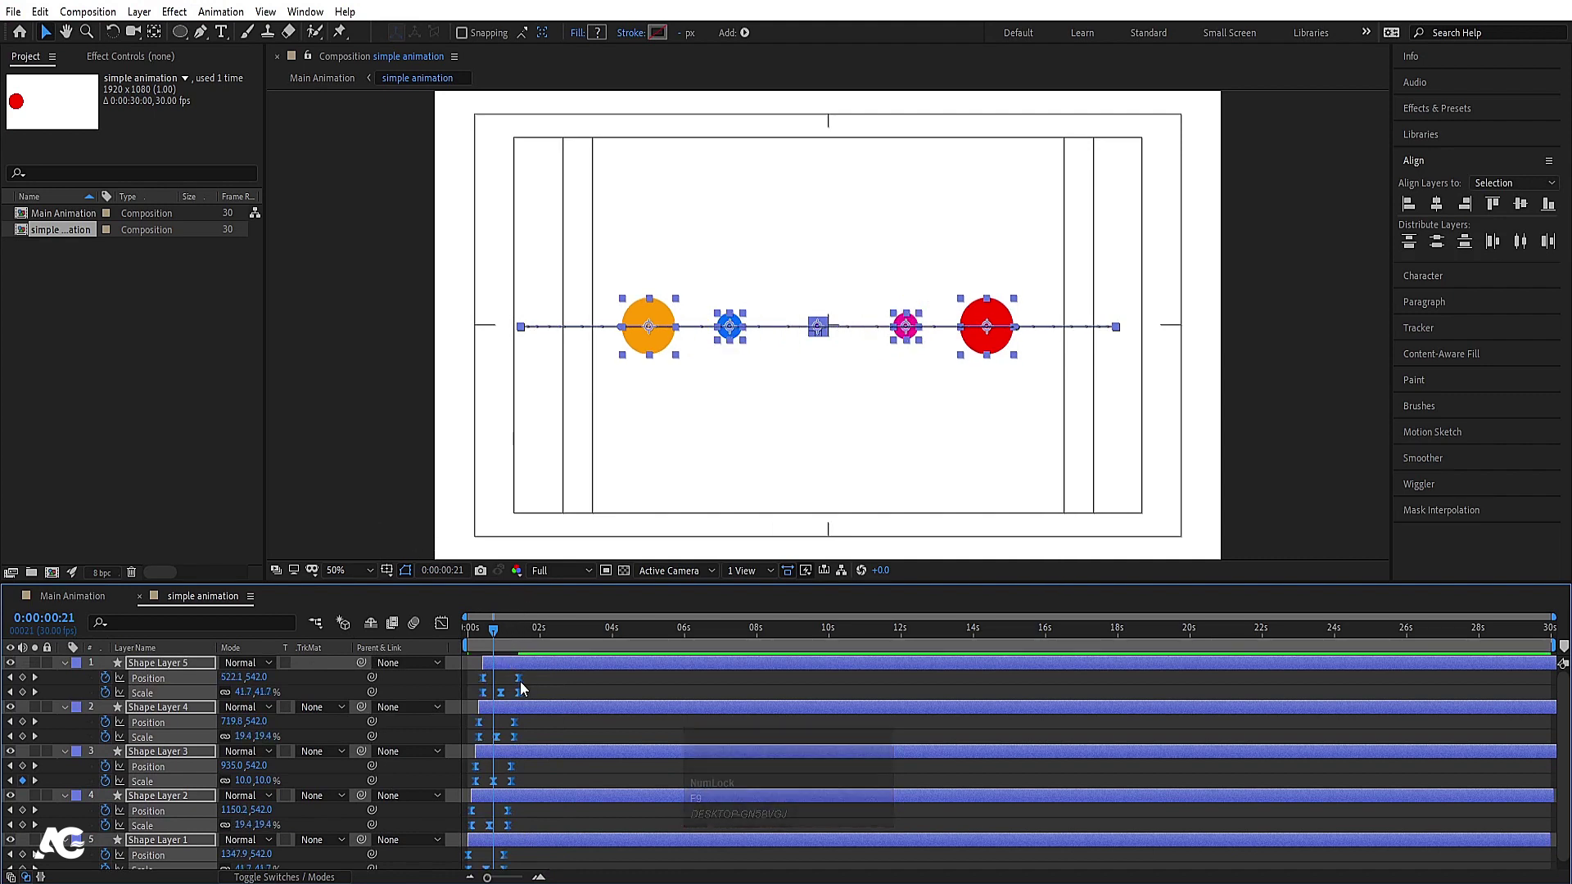
- Play the eased circle animation from the first frame, then deselect the keyframes and collapse the layers' properties
key("equal")
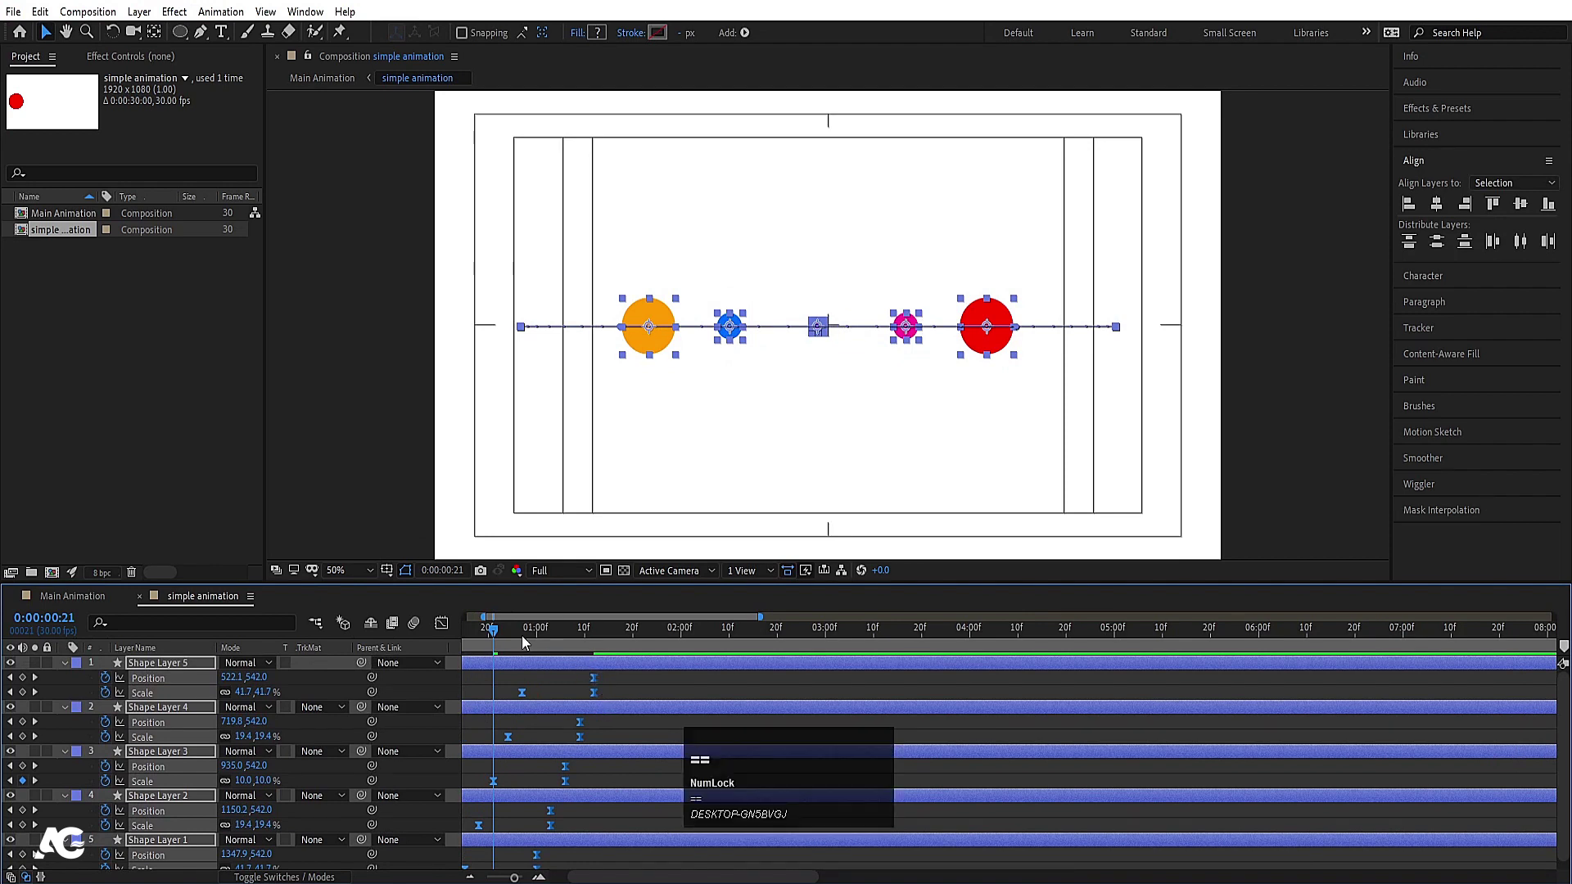
left_click(471, 627)
key("space")
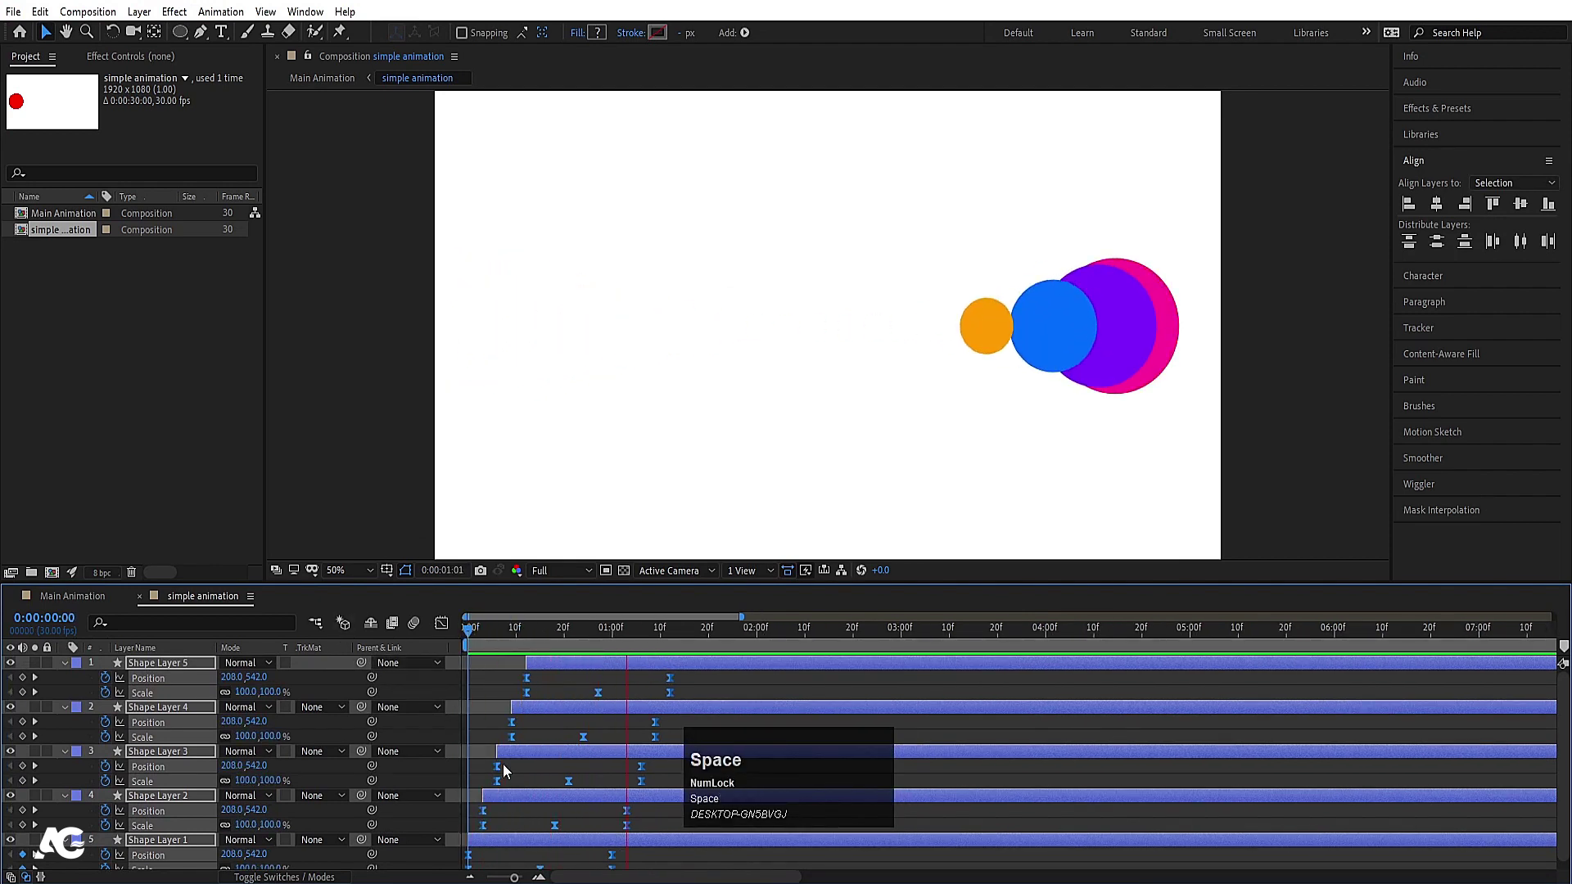
key("space")
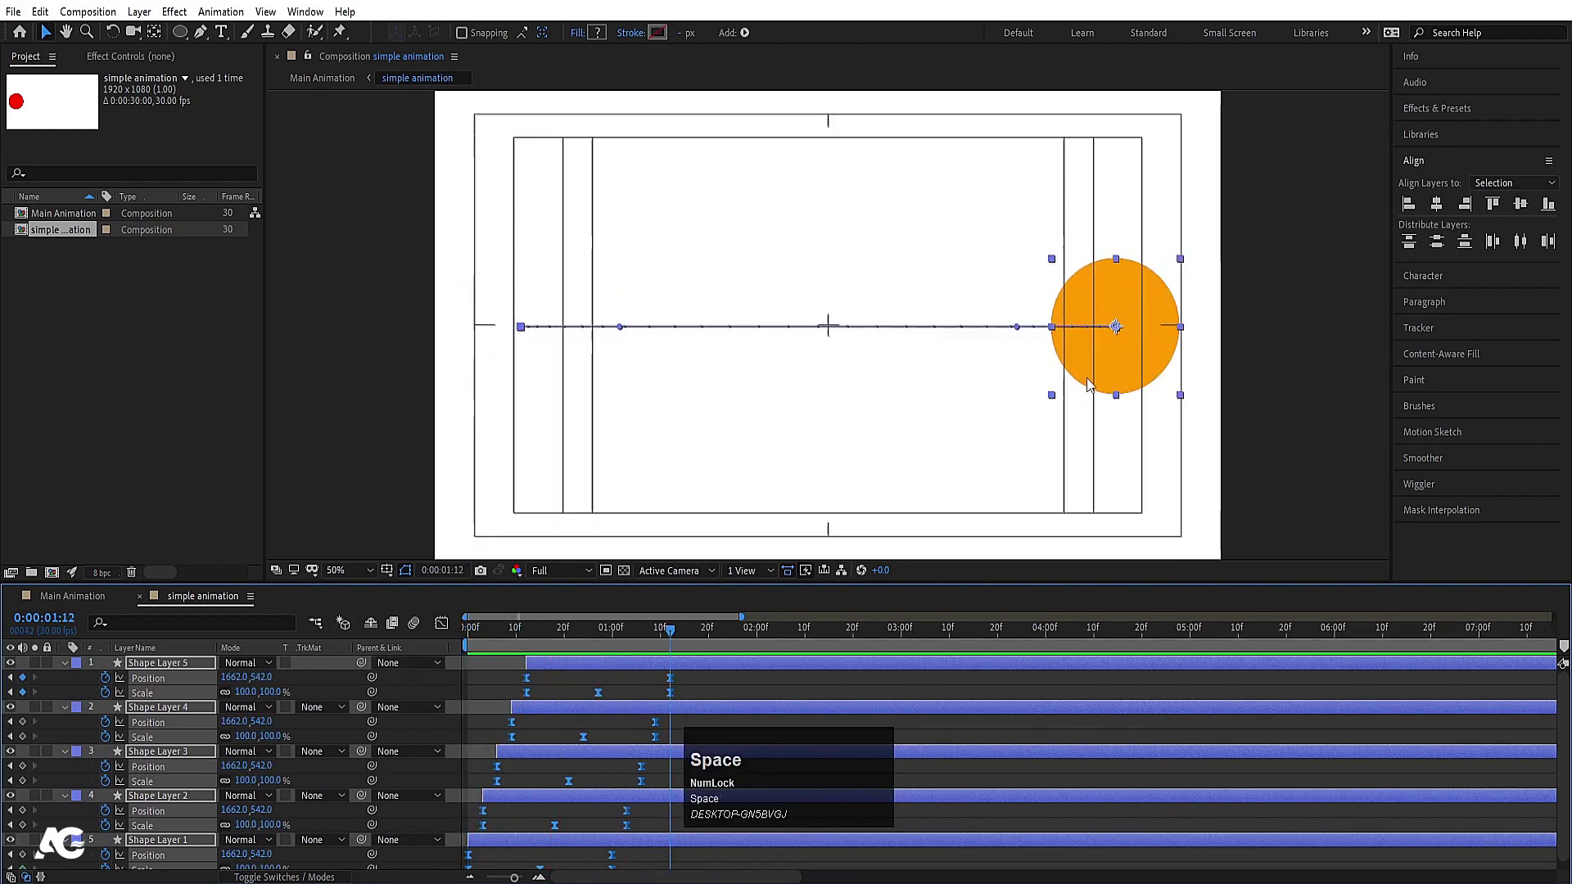
left_click(739, 675)
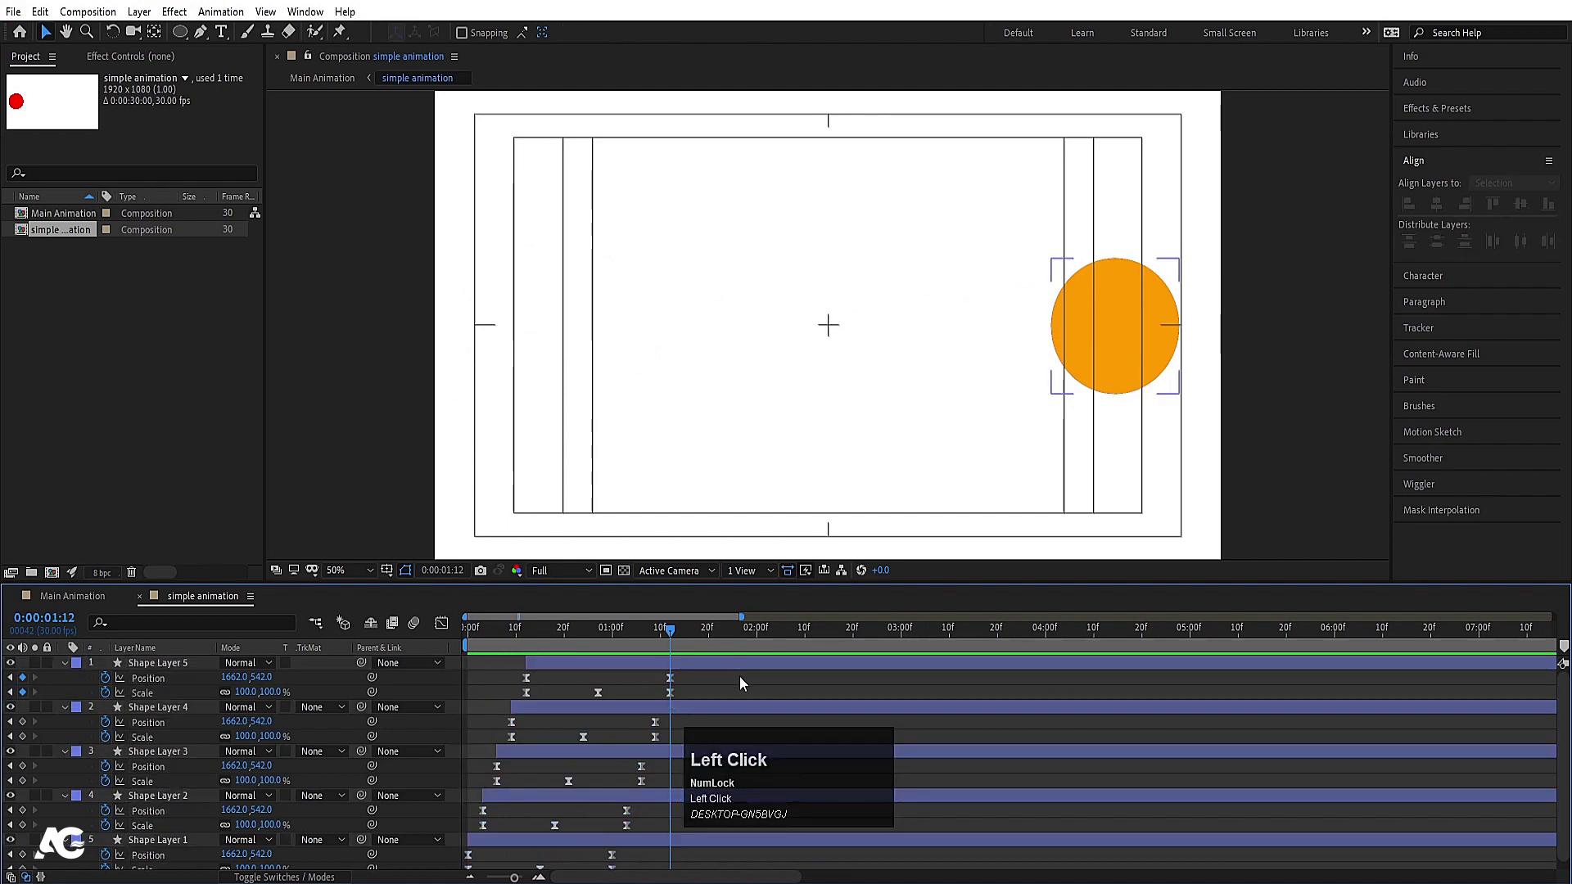
key("u")
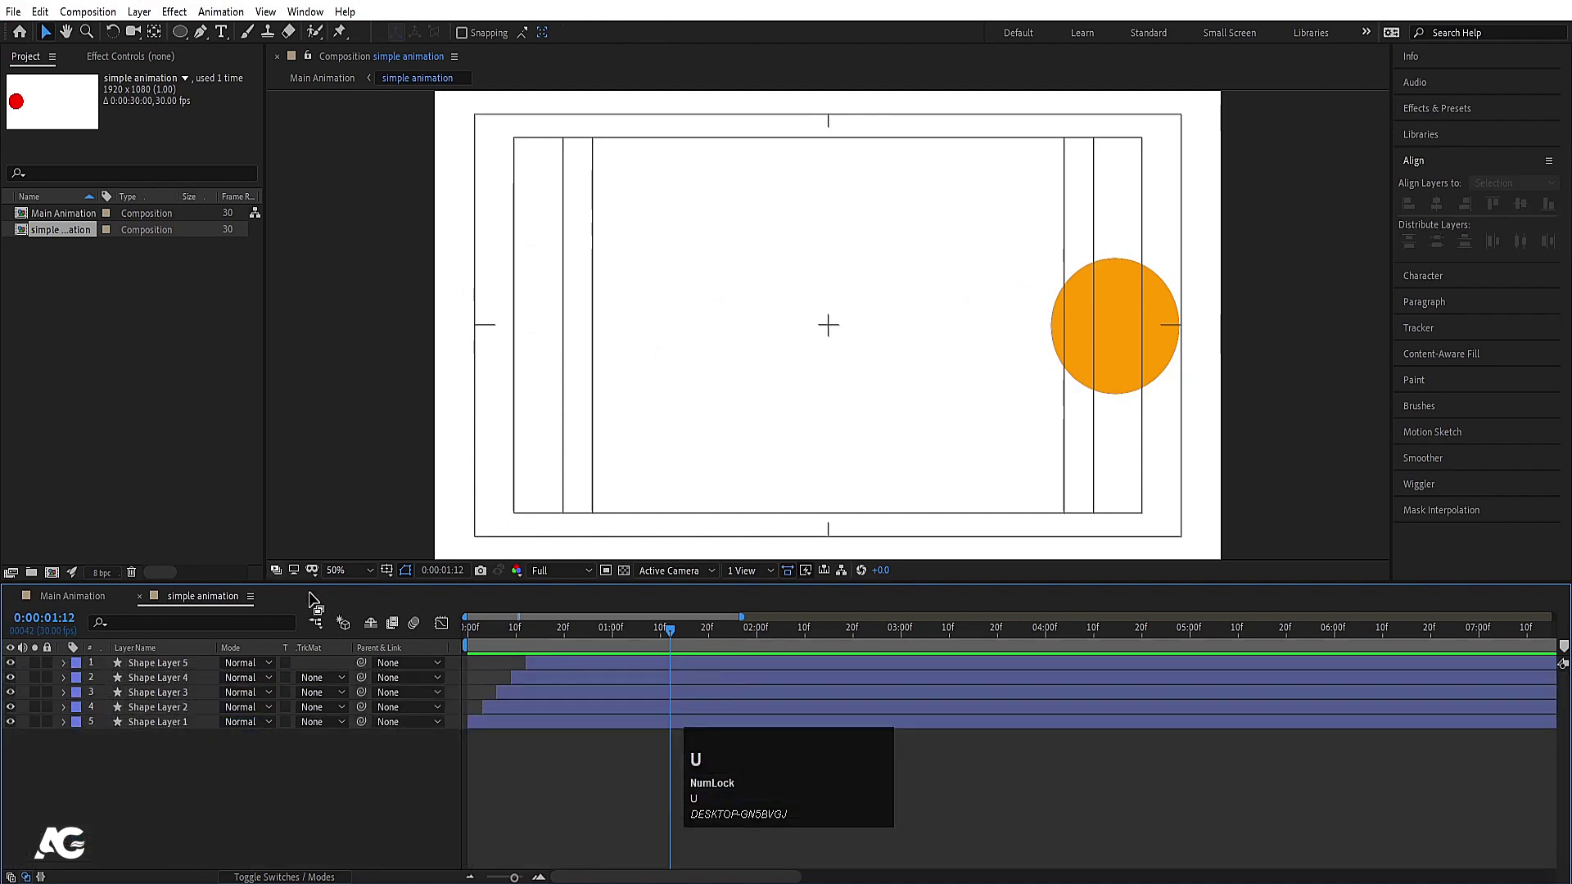